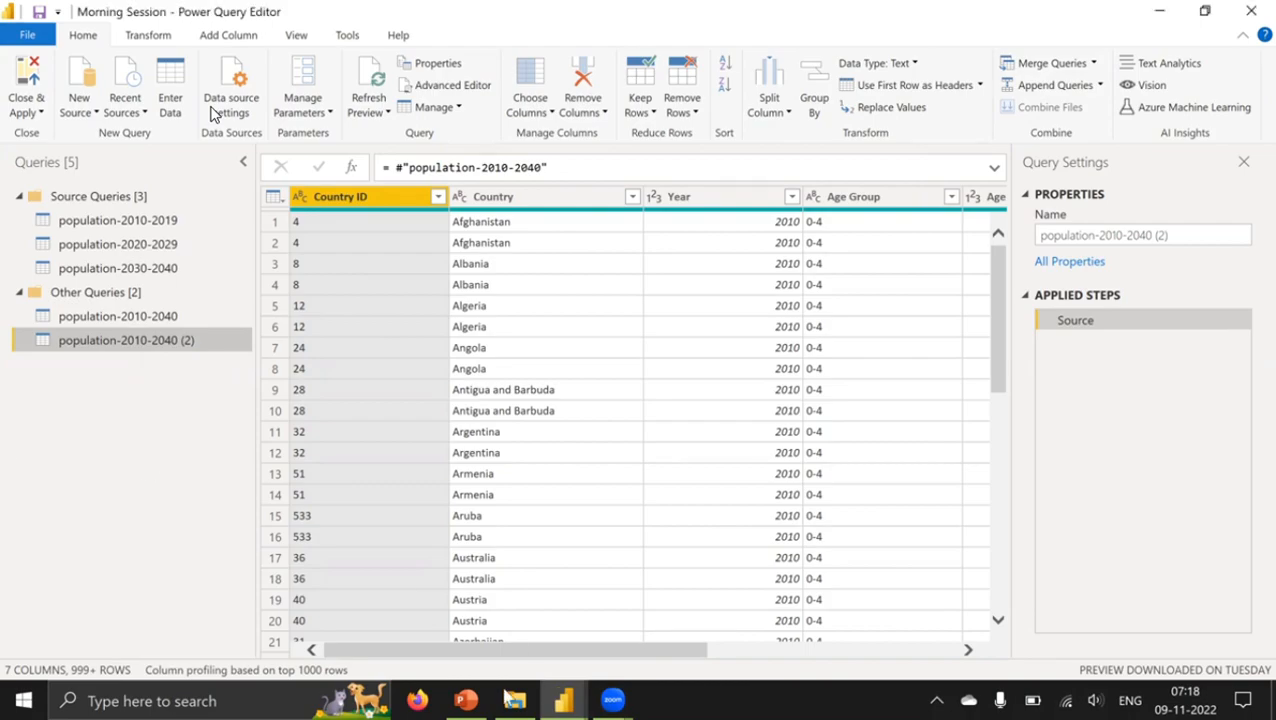
# Step: Switch to PowerPoint and view the Reference vs Duplicate slide as a full-screen slide show
pyautogui.click(469, 695)
pyautogui.scroll(-1, 604, 458)
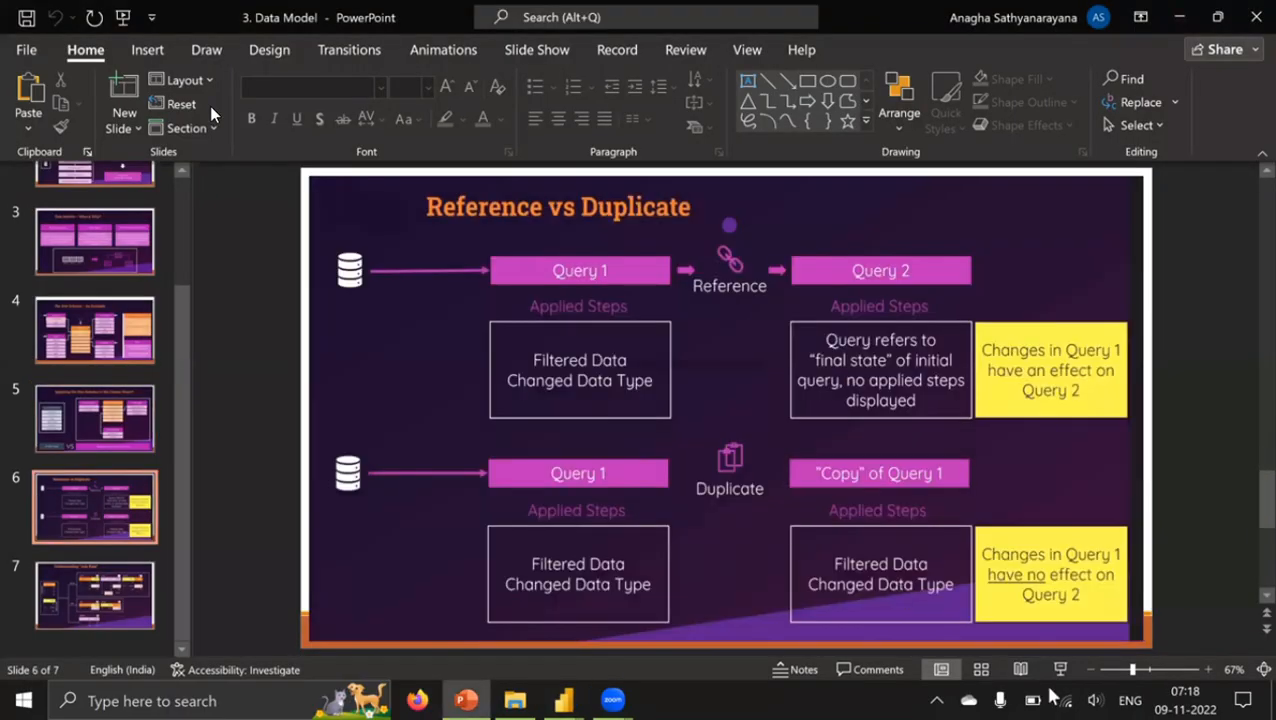
pyautogui.hotkey('shift', 'F5')
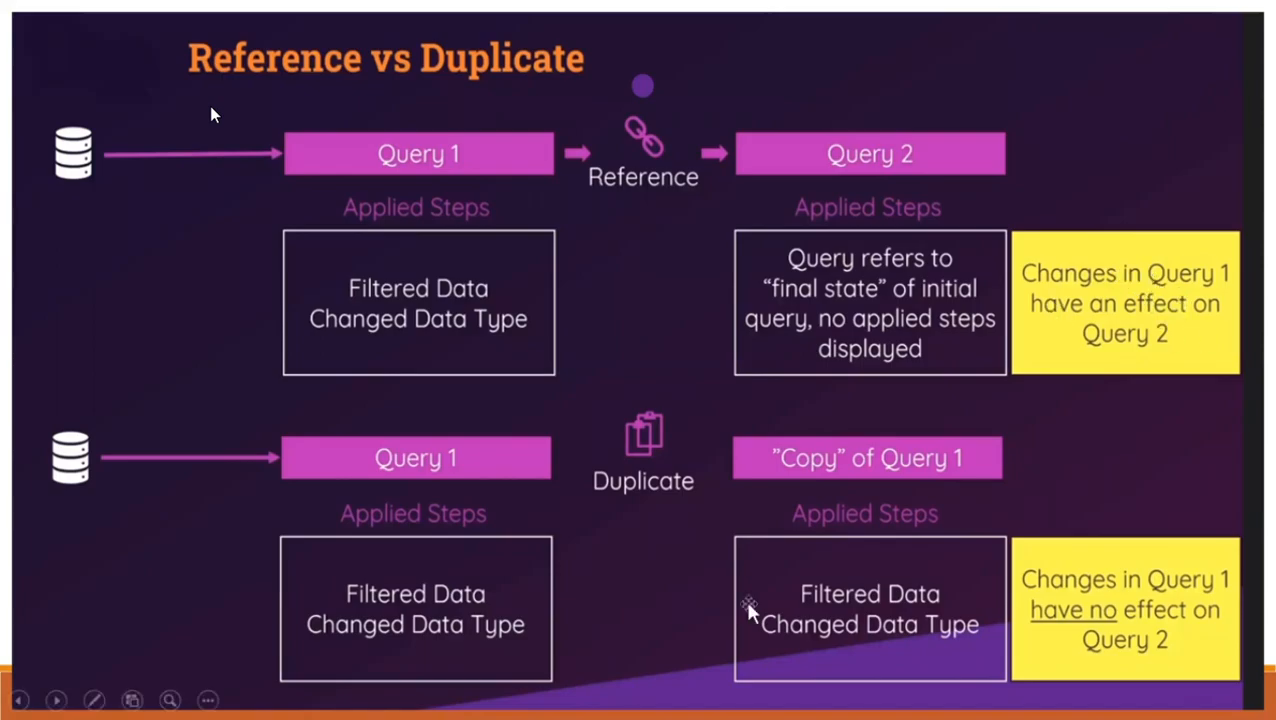
pyautogui.press('Escape')
# Step: Switch to Power Query Editor and delete the Changed Type2 applied step from the population-2010-2040 query
pyautogui.moveTo(564, 700)
pyautogui.click(650, 622)
pyautogui.click(180, 316)
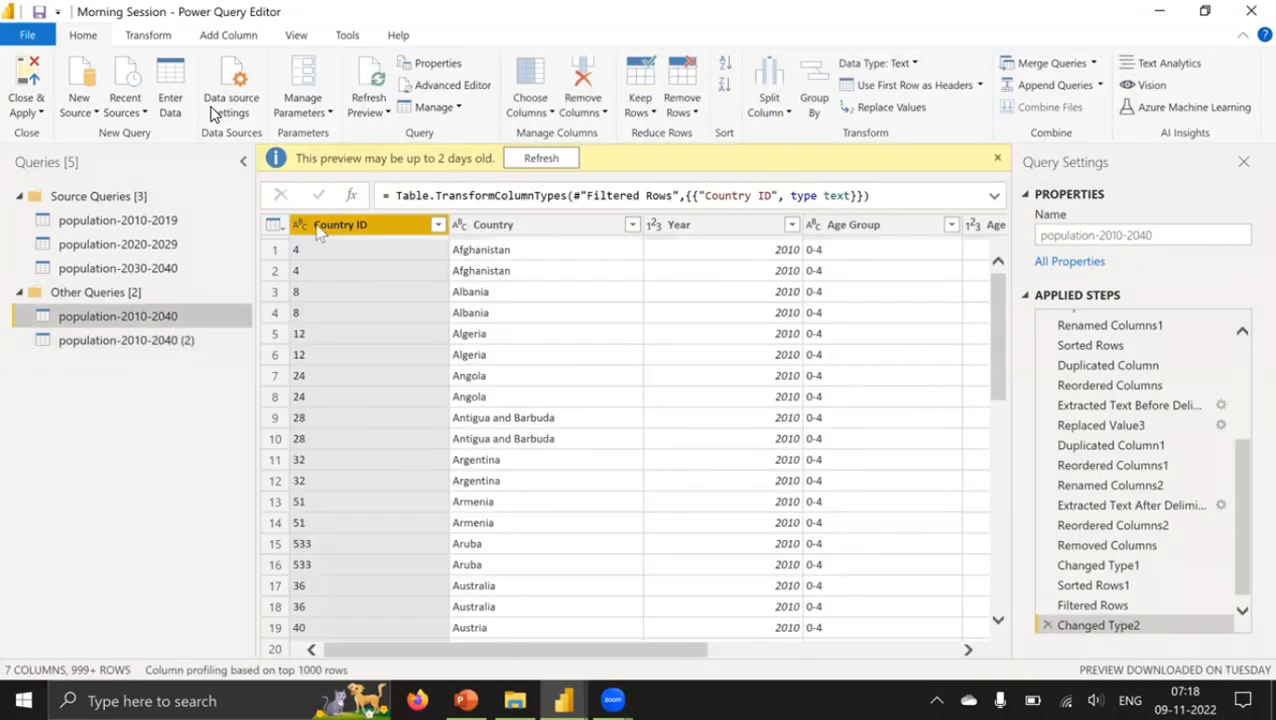
pyautogui.click(997, 158)
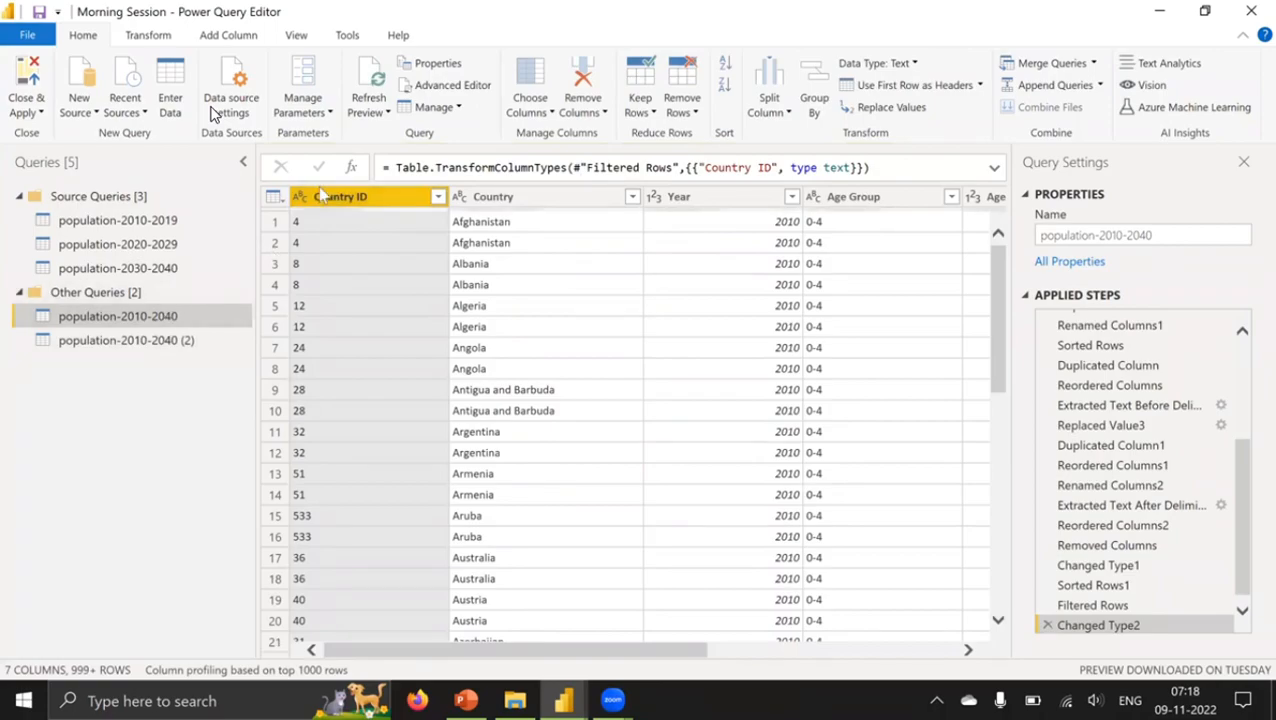
pyautogui.click(104, 339)
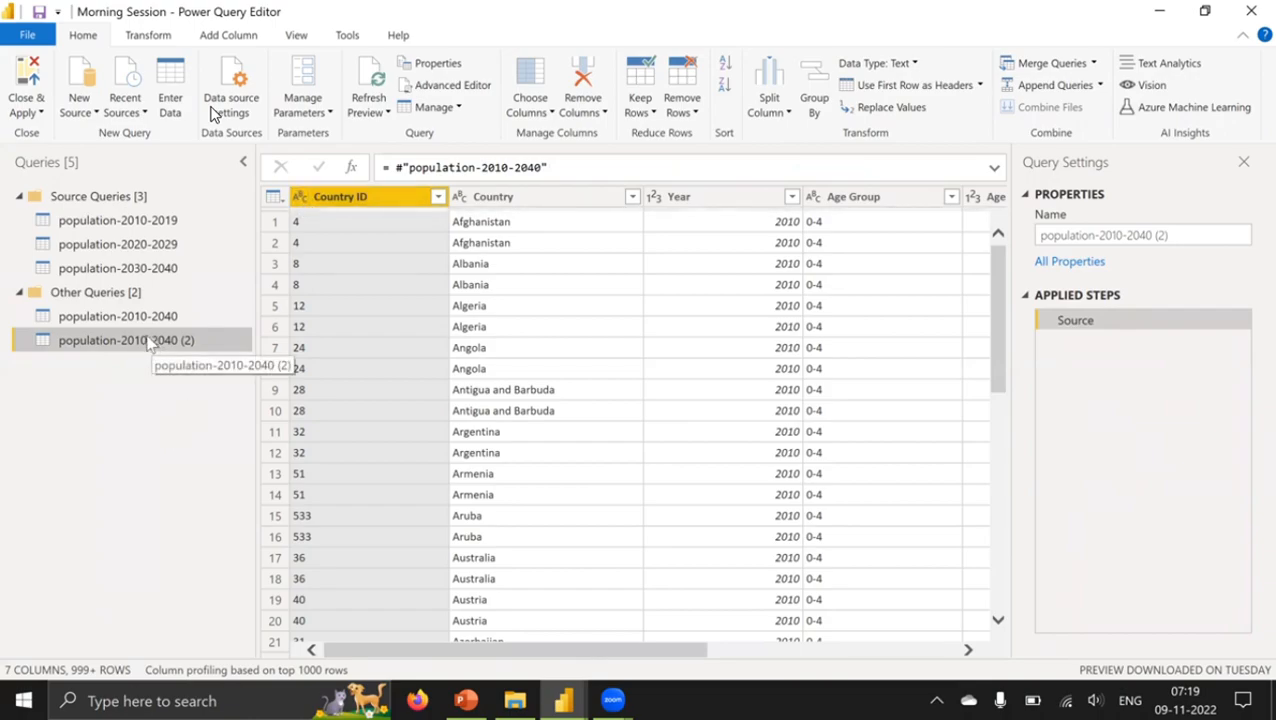
pyautogui.click(110, 316)
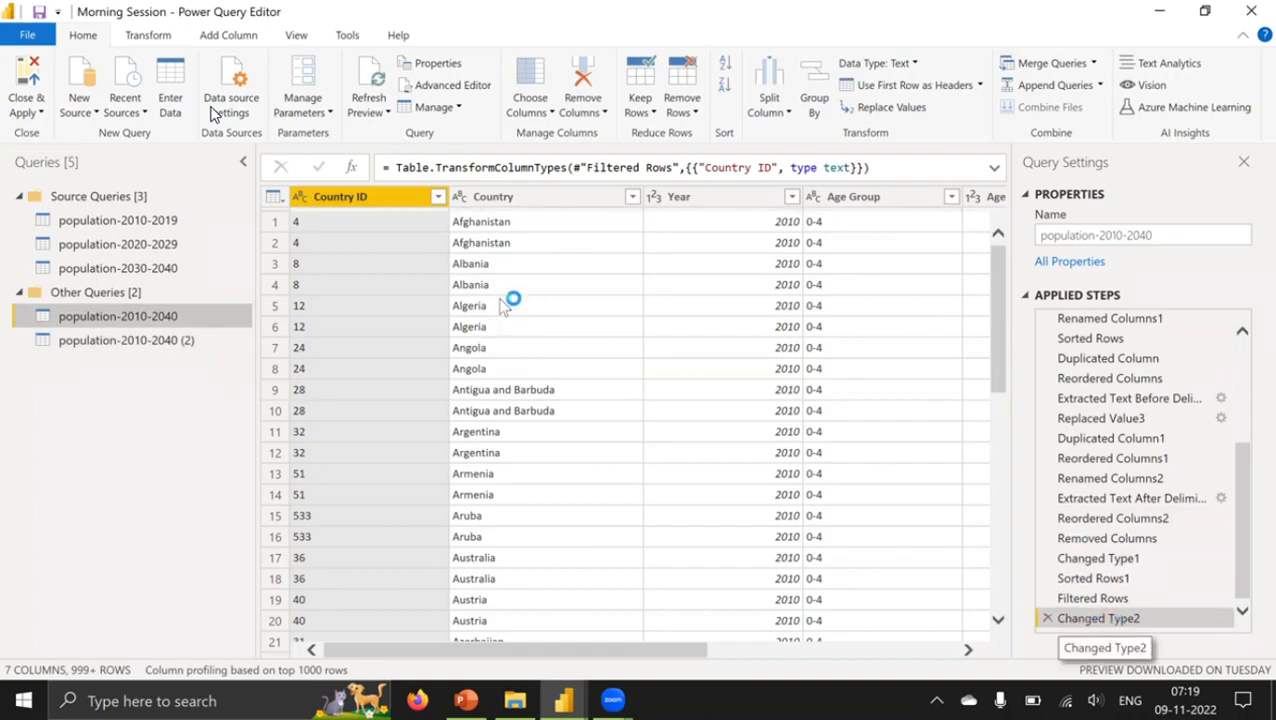
pyautogui.click(1048, 619)
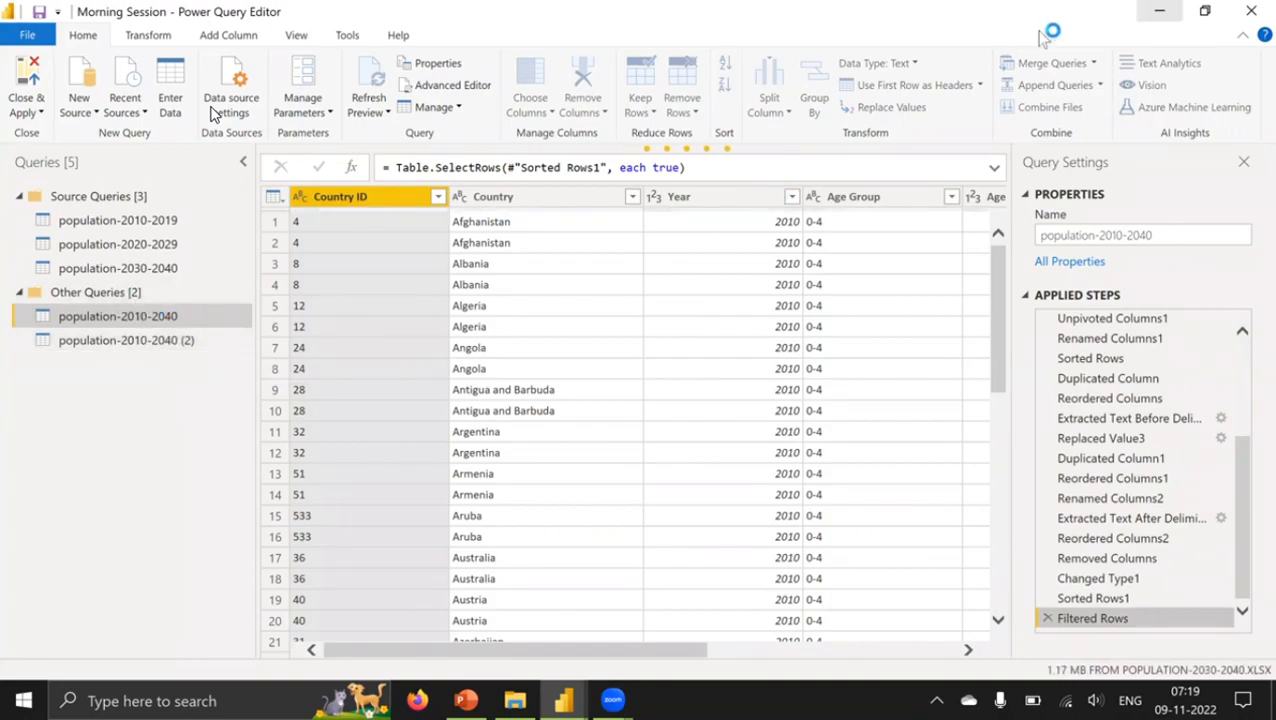
# Step: Switch to PowerPoint and present the Reference vs Duplicate slide again
pyautogui.hotkey('alt', 'Tab')
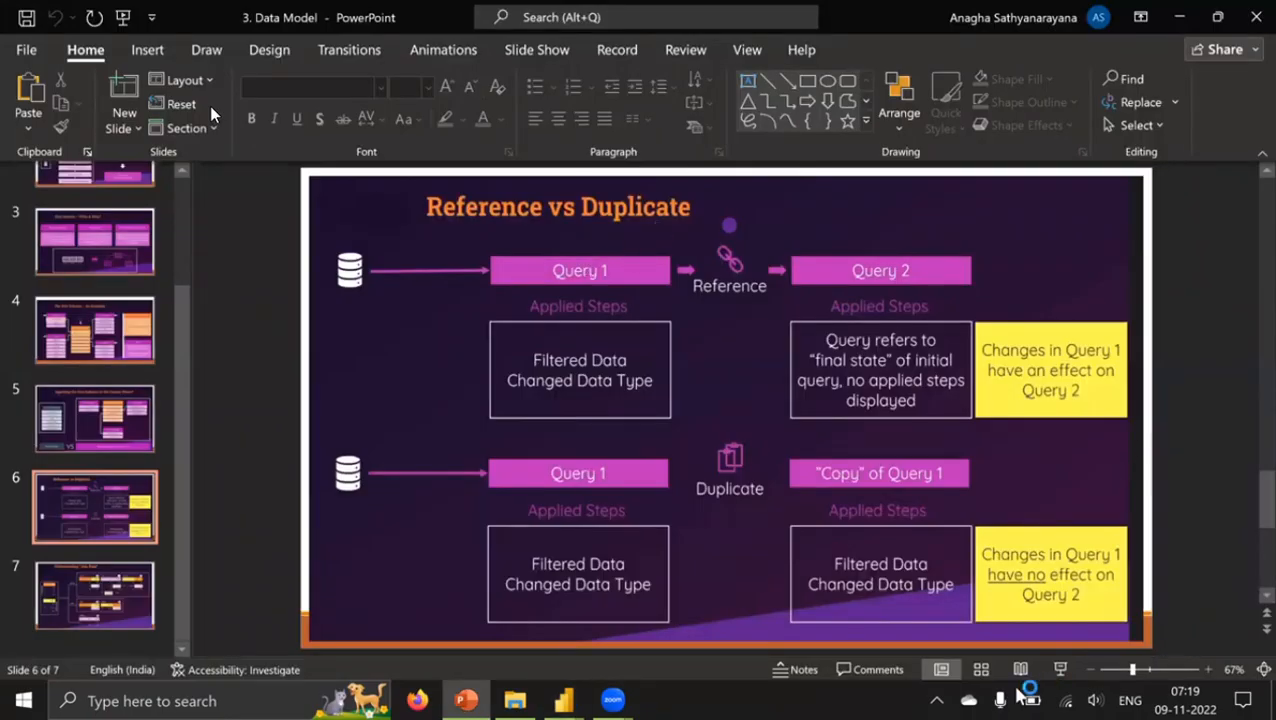
pyautogui.click(1065, 671)
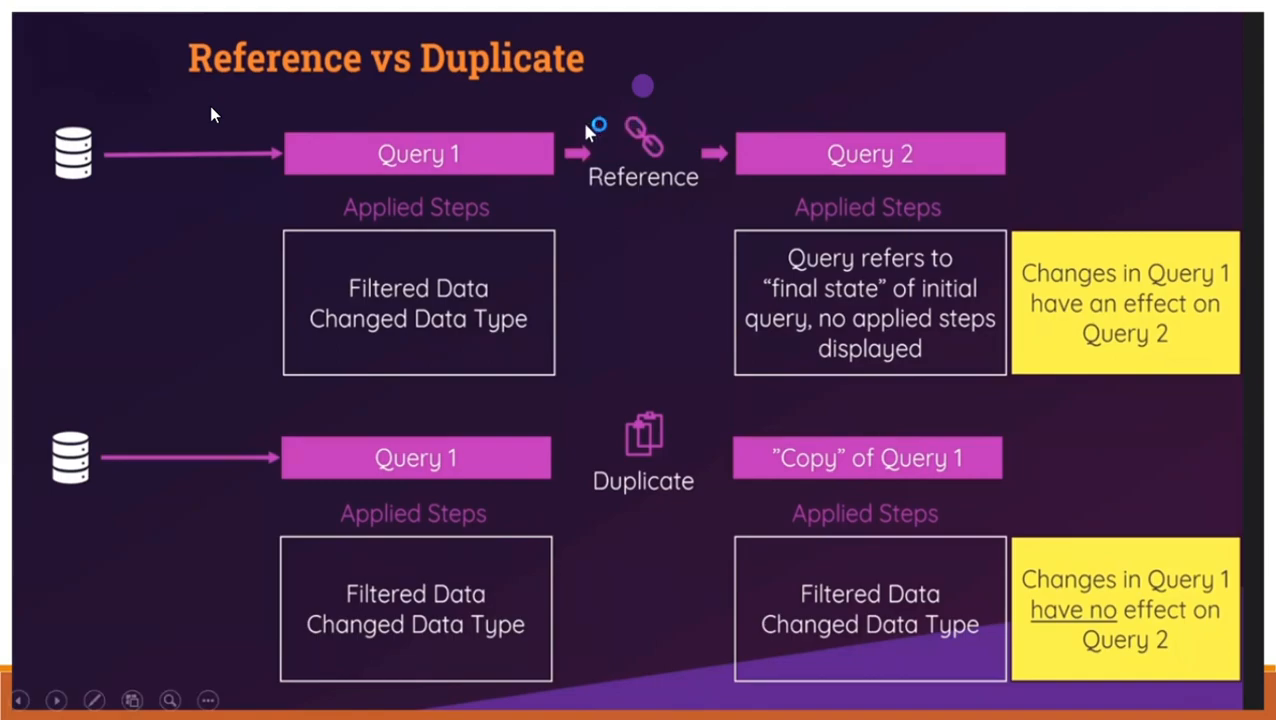
pyautogui.press('Escape')
# Step: Switch to Power Query Editor and review the full list of applied steps of the population-2010-2040 query
pyautogui.click(563, 700)
pyautogui.click(665, 610)
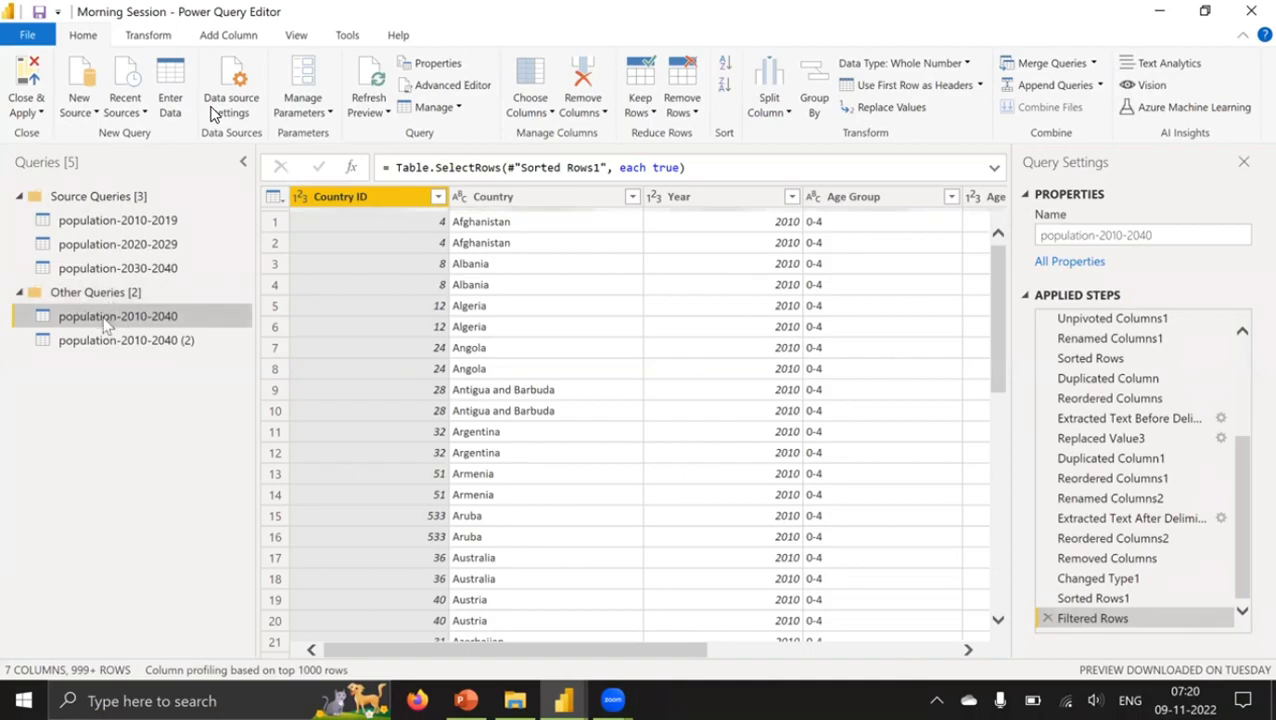
pyautogui.scroll(5, 1117, 388)
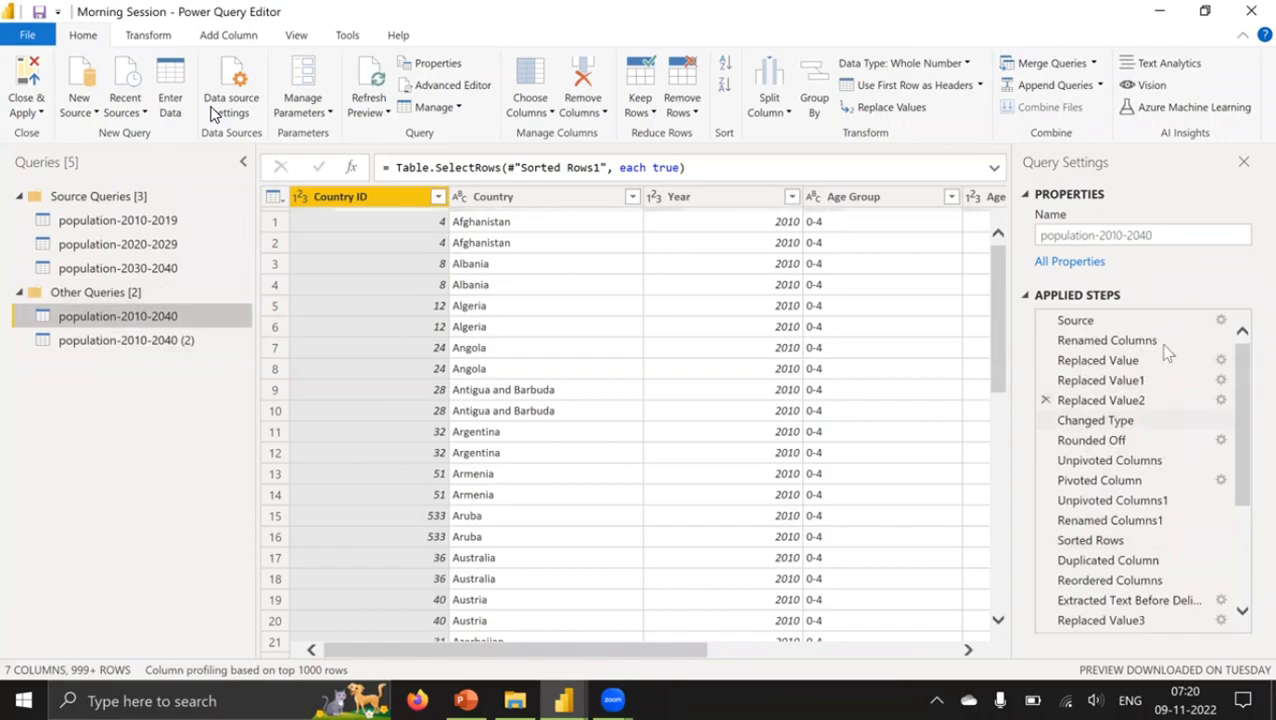
pyautogui.scroll(-5, 1153, 441)
pyautogui.scroll(5, 1153, 441)
# Step: Compare the data and applied steps of population-2010-2040 with those of its reference query population-2010-2040 (2)
pyautogui.click(128, 341)
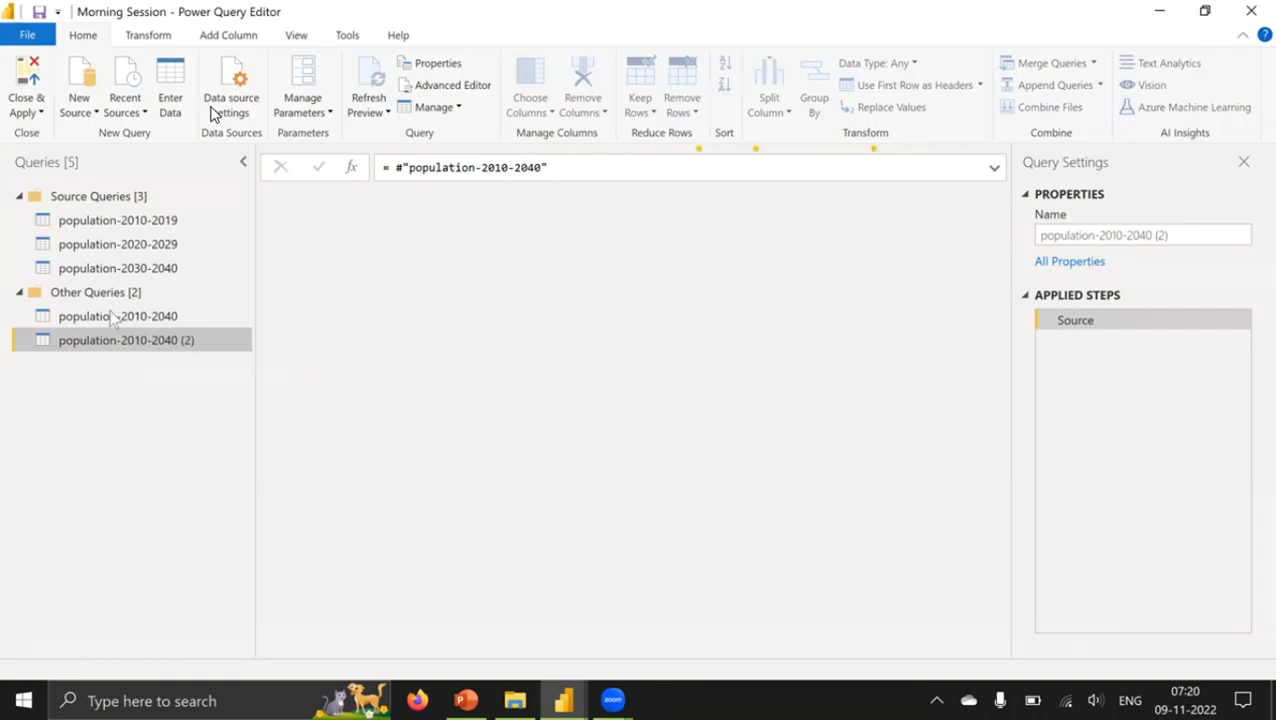
pyautogui.keyDown('ctrl'); pyautogui.click(148, 317); pyautogui.keyUp('ctrl')
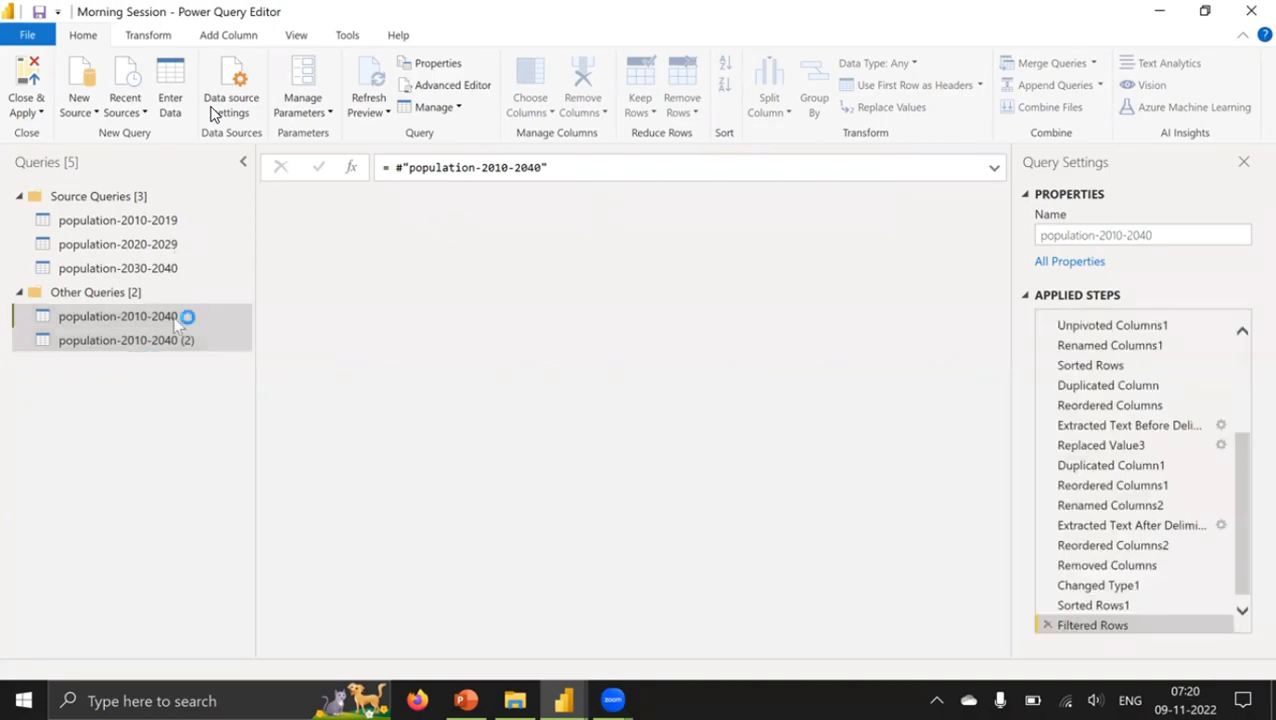
pyautogui.click(177, 317)
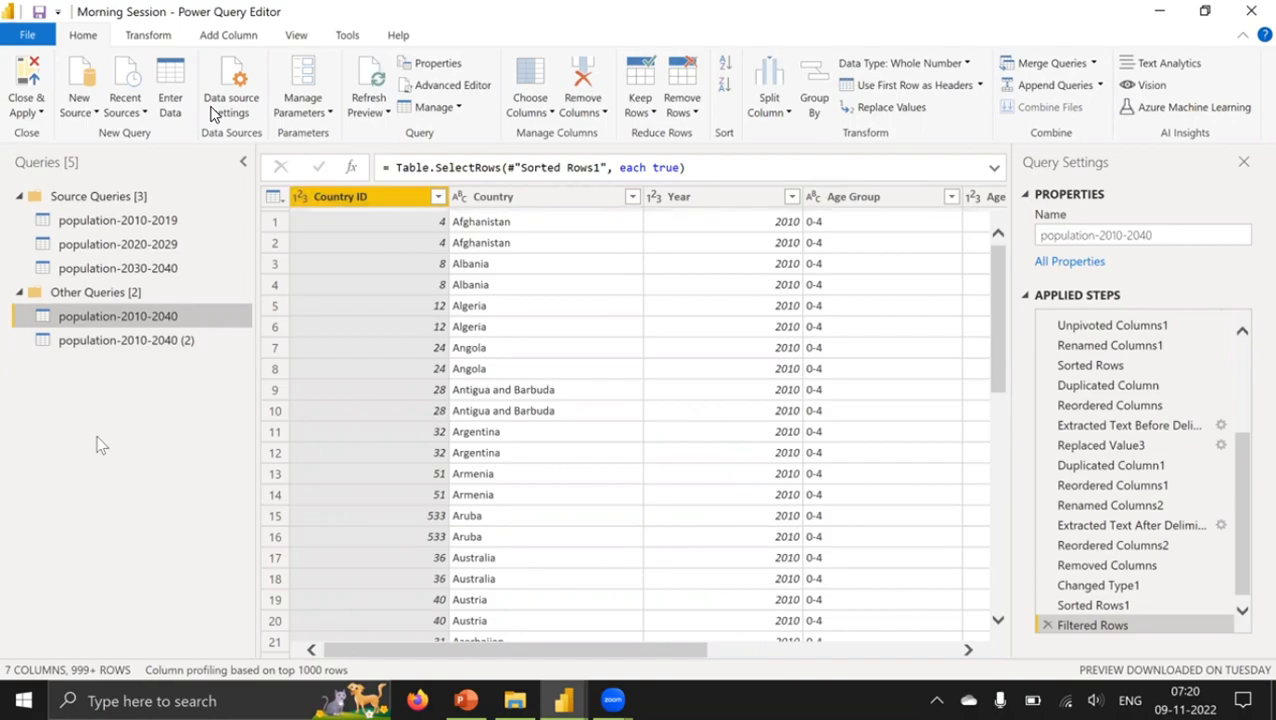
pyautogui.click(141, 344)
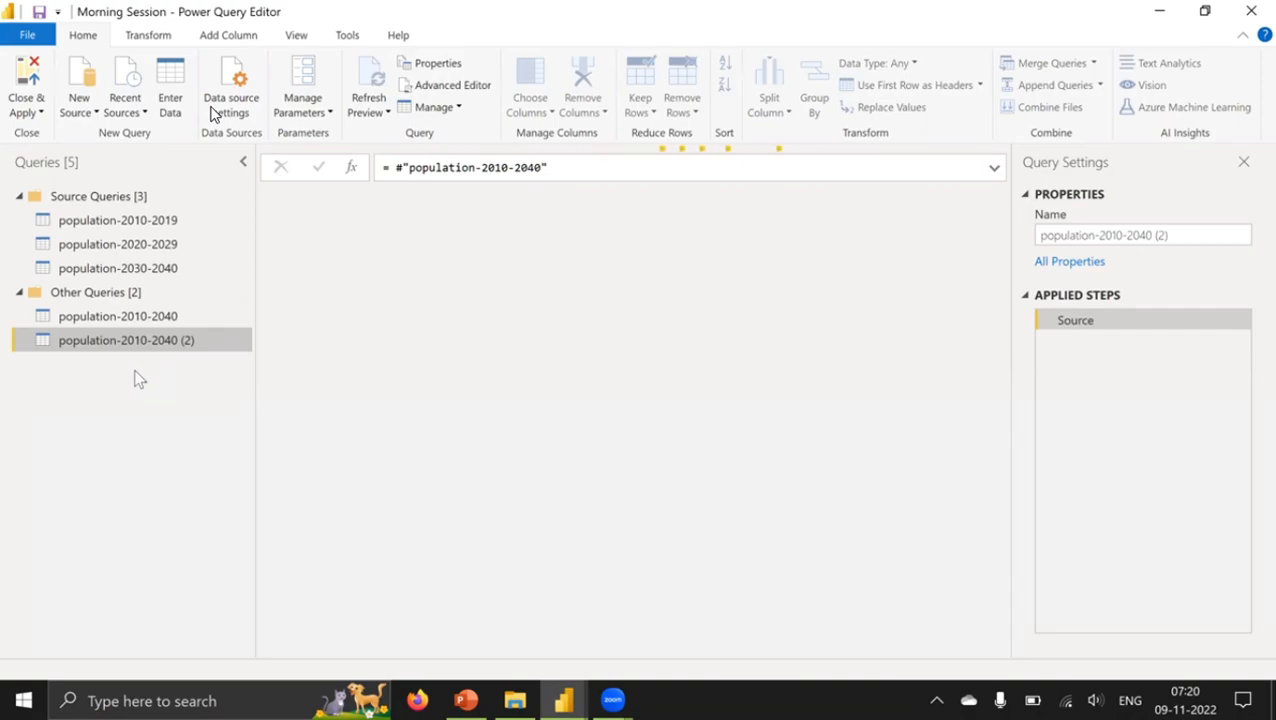
pyautogui.click(122, 320)
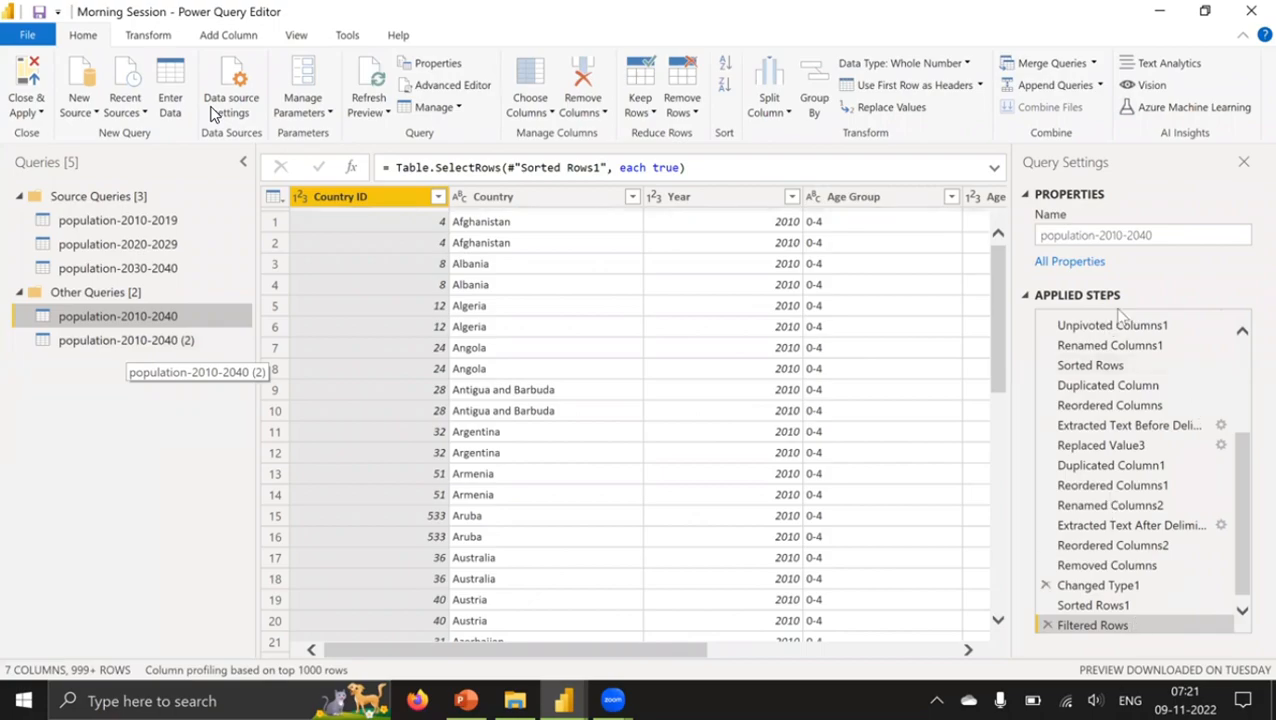
pyautogui.click(150, 343)
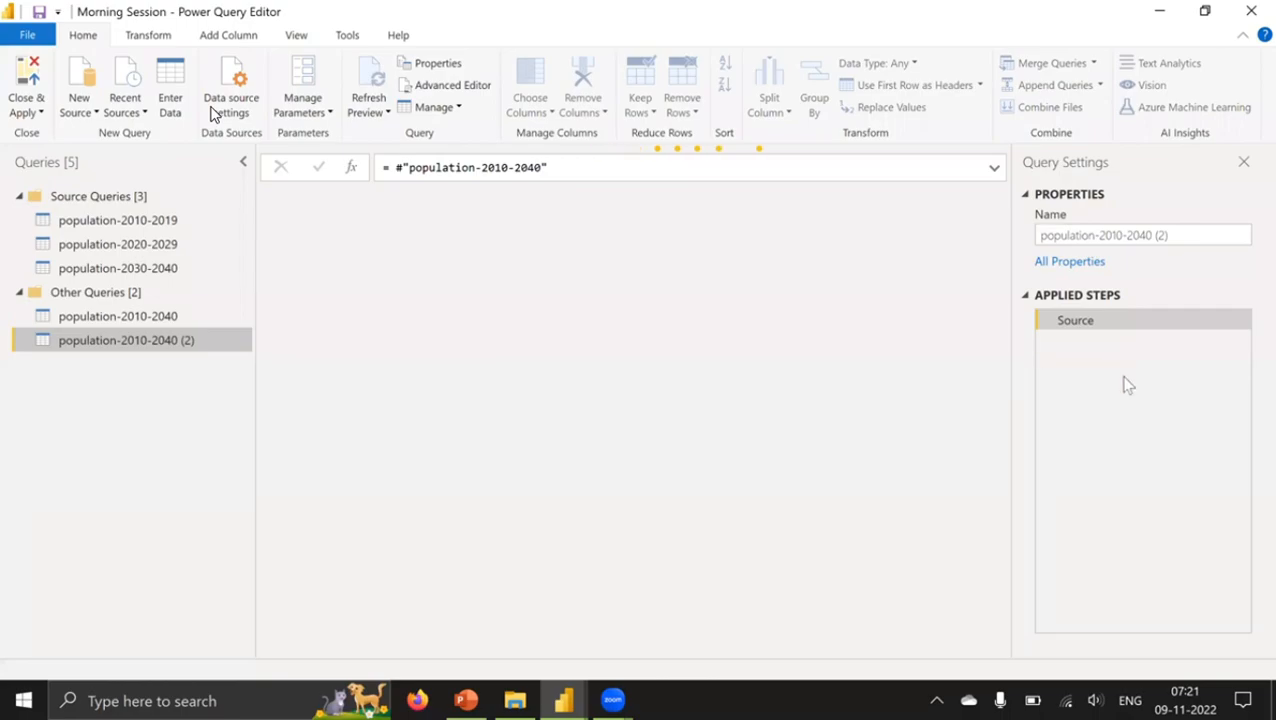
pyautogui.click(110, 317)
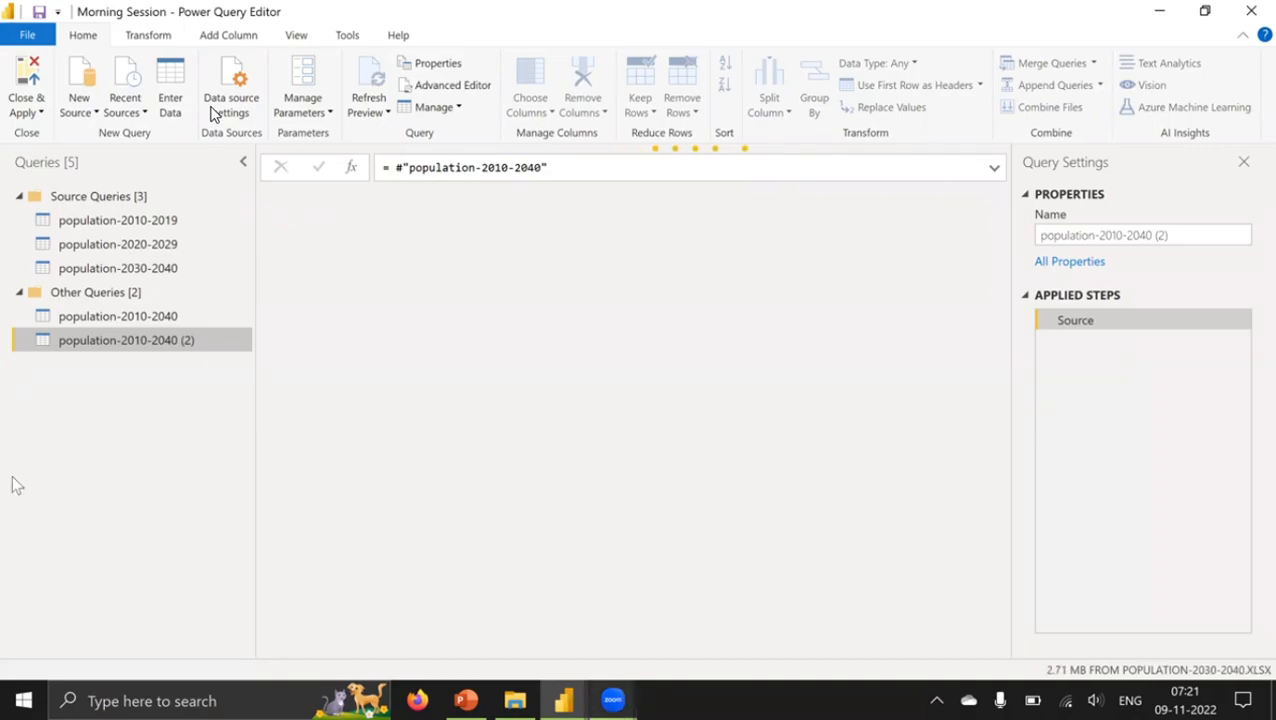
# Step: Switch to PowerPoint and show the Reference vs Duplicate slide full screen
pyautogui.click(470, 697)
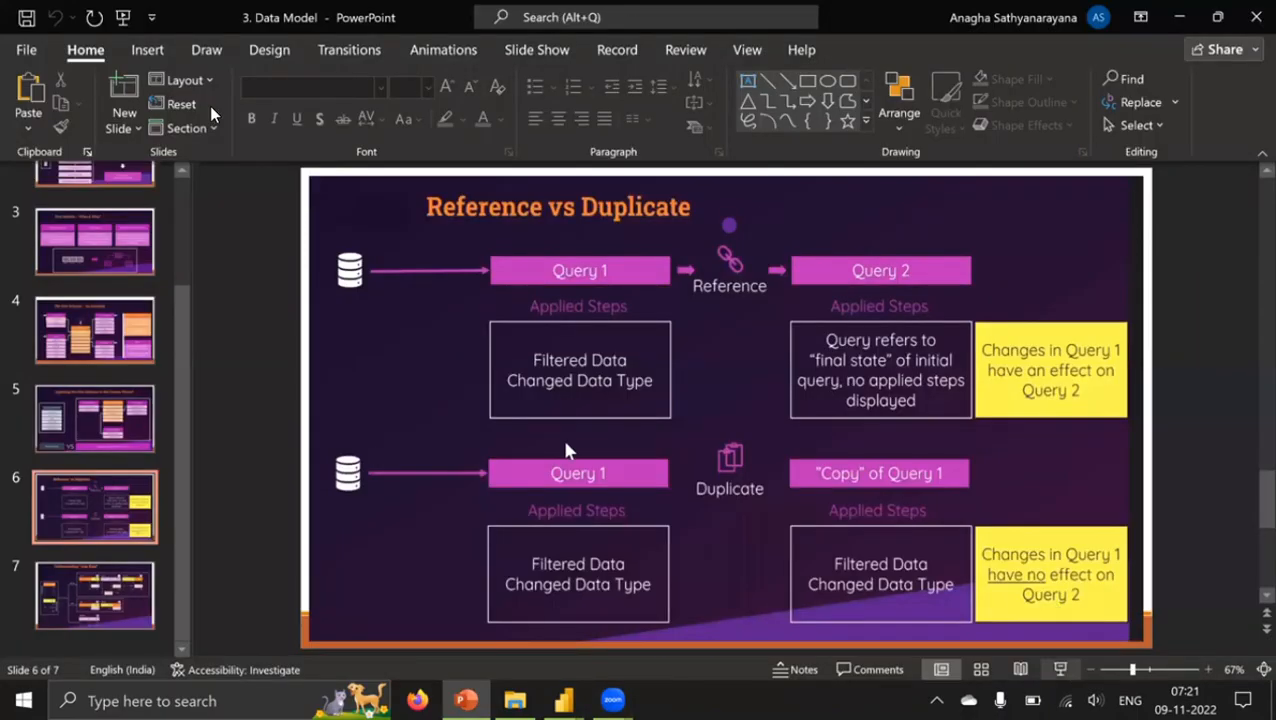
pyautogui.hotkey('shift', 'F5')
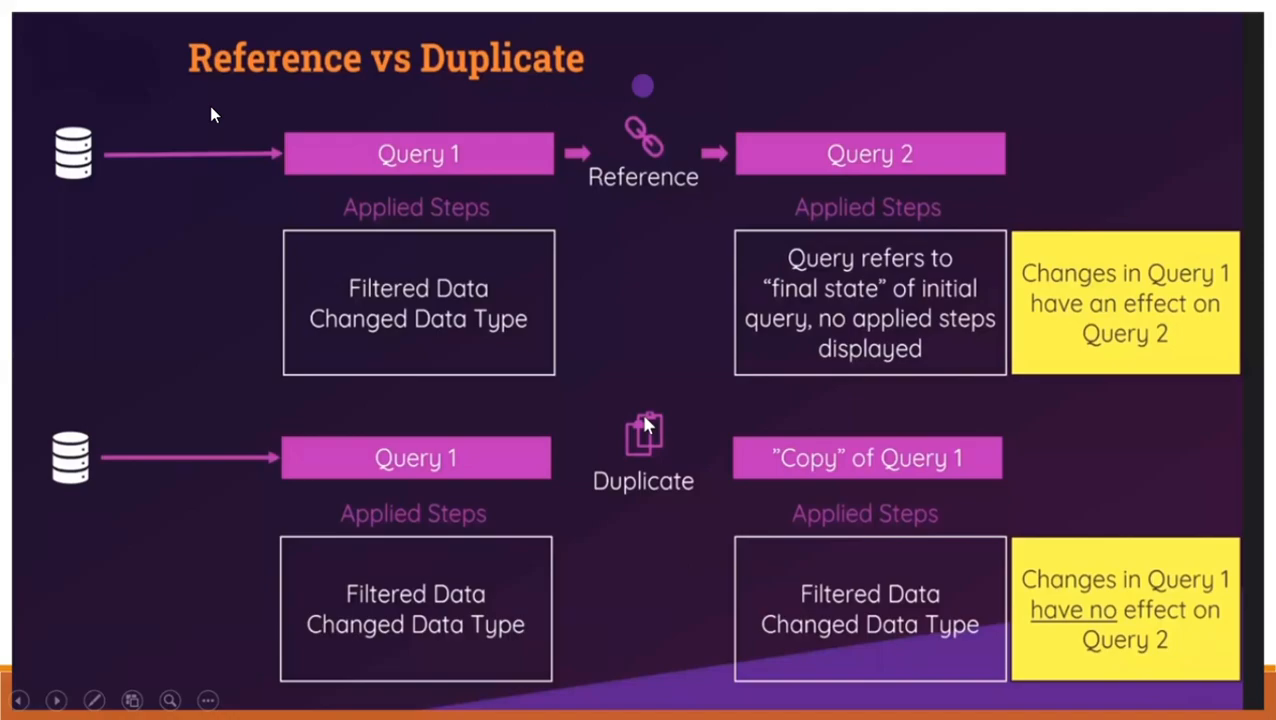
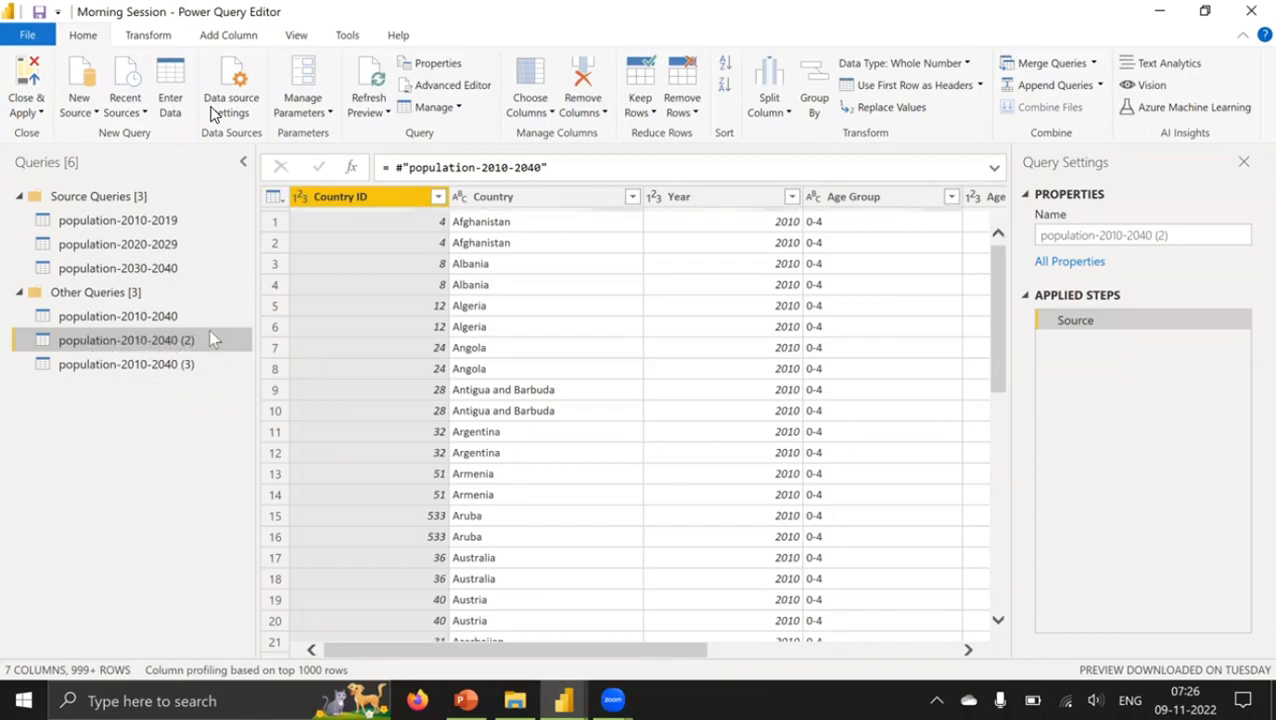
# Step: Rename the population-2010-2040 (2) query as DIM-Region
pyautogui.rightClick(132, 340)
pyautogui.click(202, 406)
pyautogui.write('DIM')
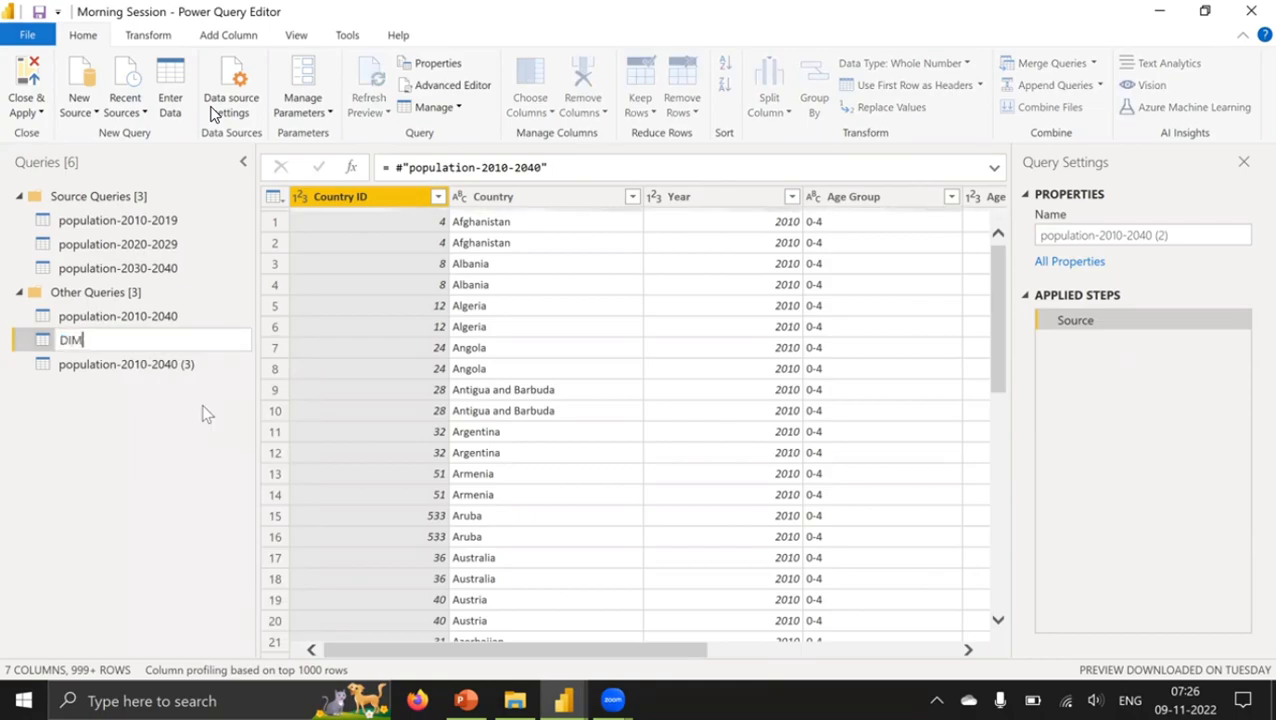
pyautogui.write('-Region')
pyautogui.press('Return')
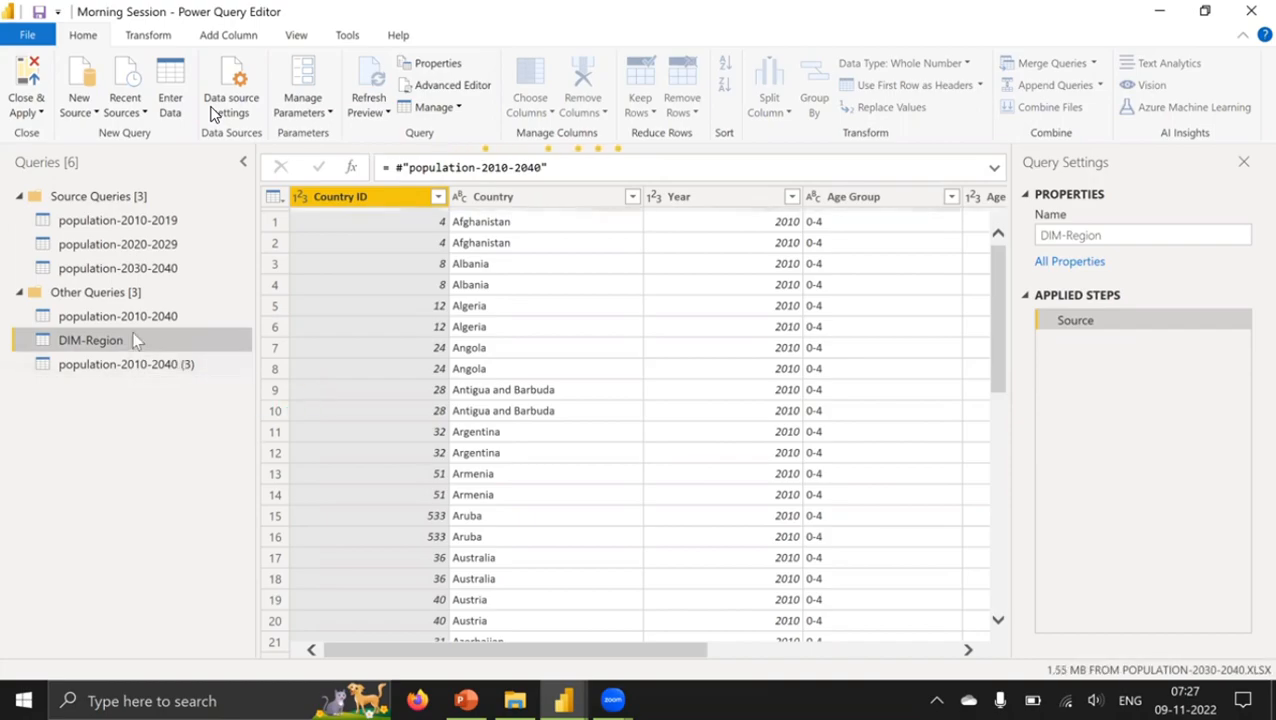
# Step: Switch to PowerPoint to check the slide on applying the star schema to the course project, then minimise it
pyautogui.click(466, 700)
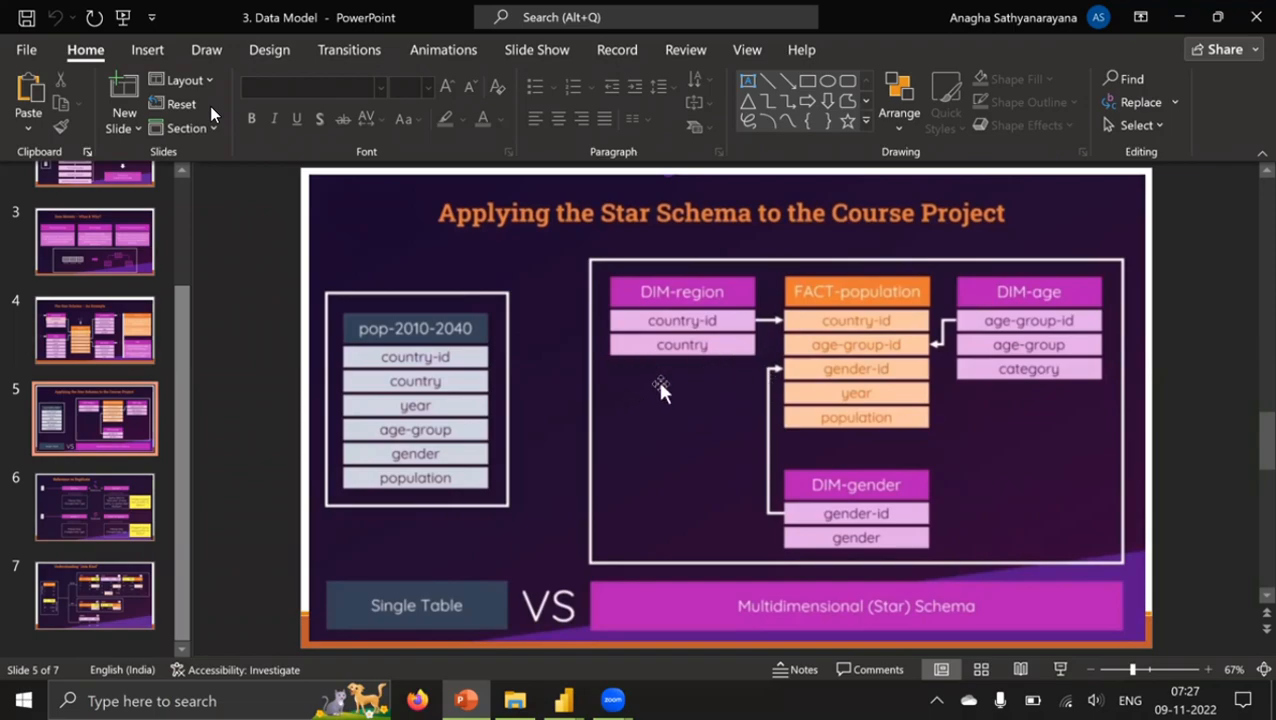
pyautogui.click(1178, 18)
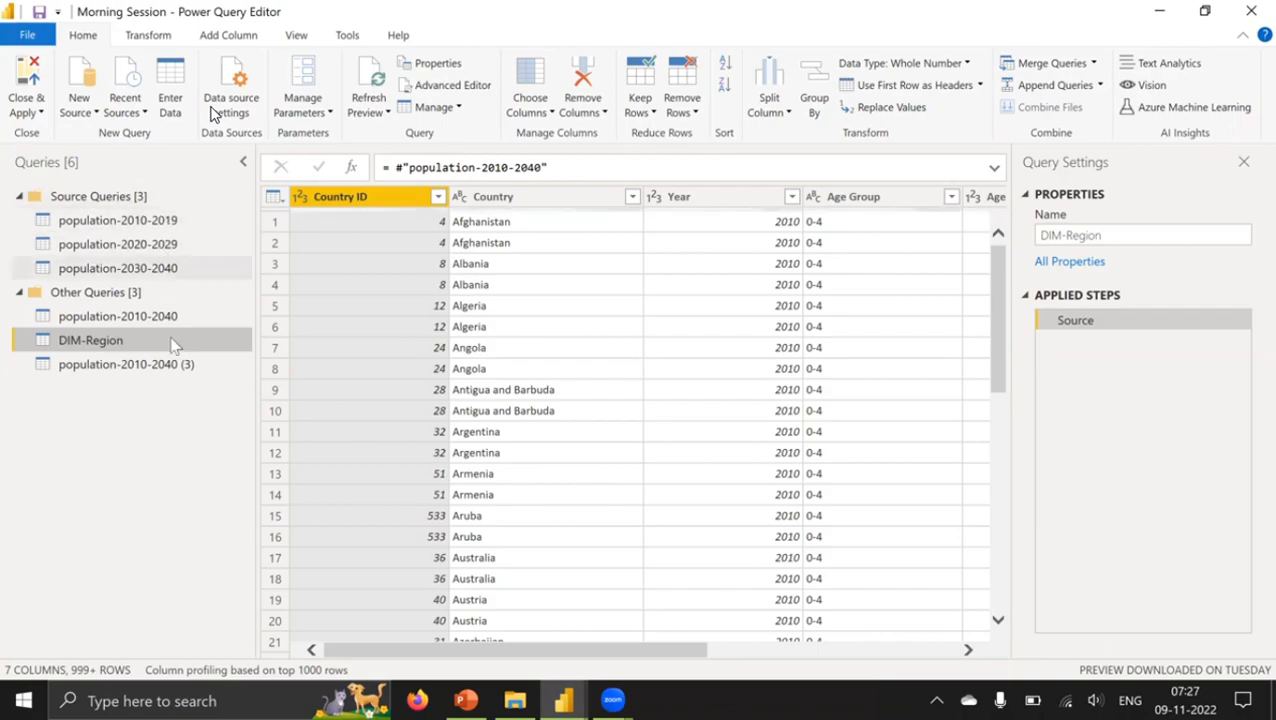
# Step: Switch to File Explorer and open the codes text file from the Datasets folder in a maximised Notepad window
pyautogui.click(515, 699)
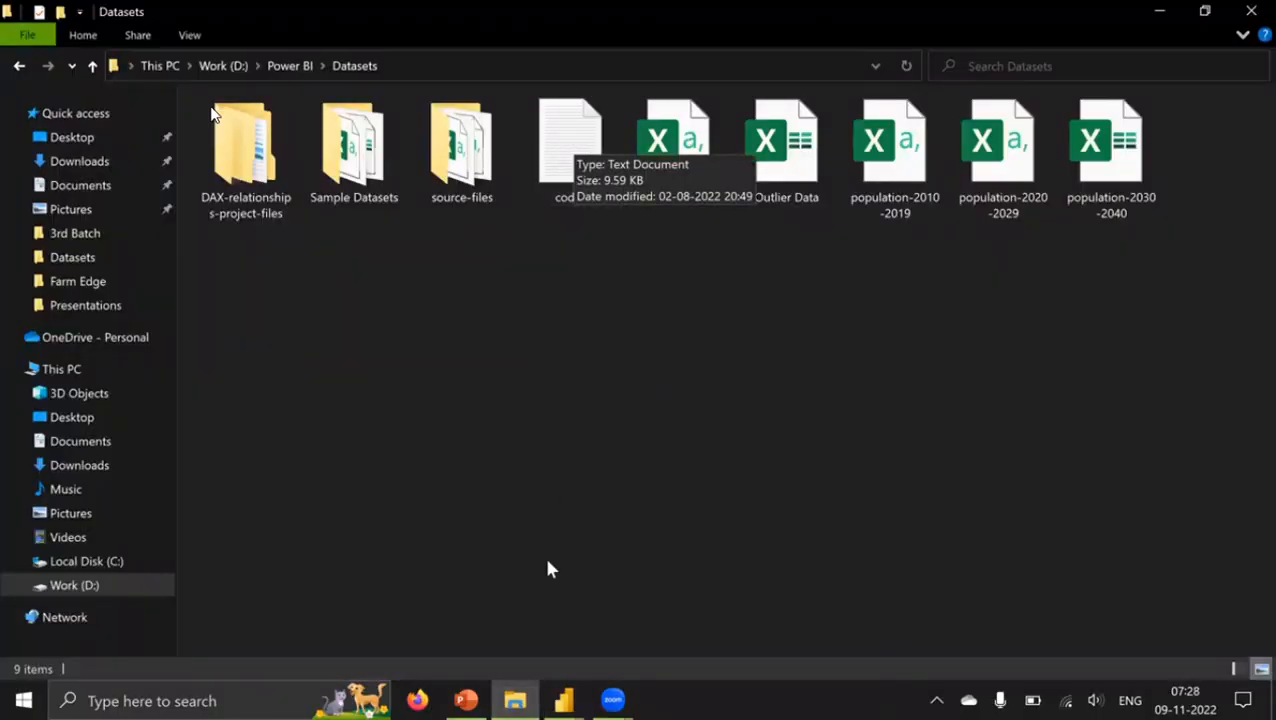
pyautogui.click(452, 699)
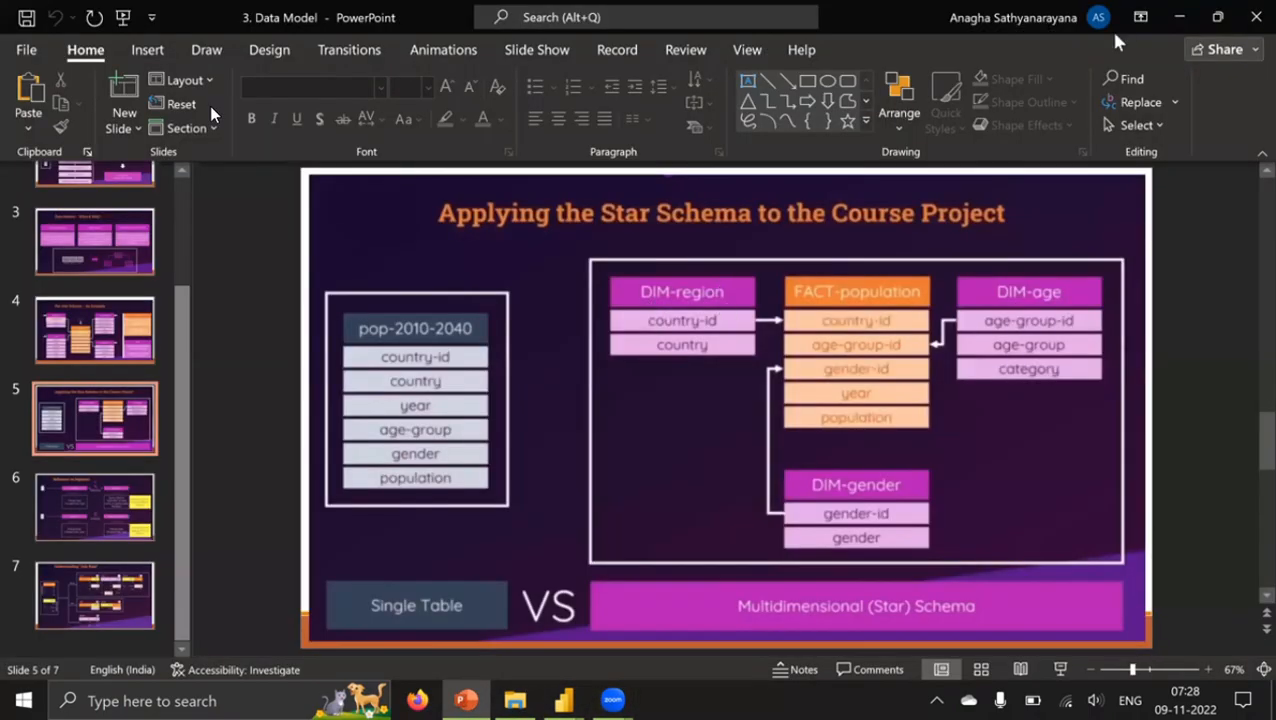
pyautogui.hotkey('alt', 'Tab')
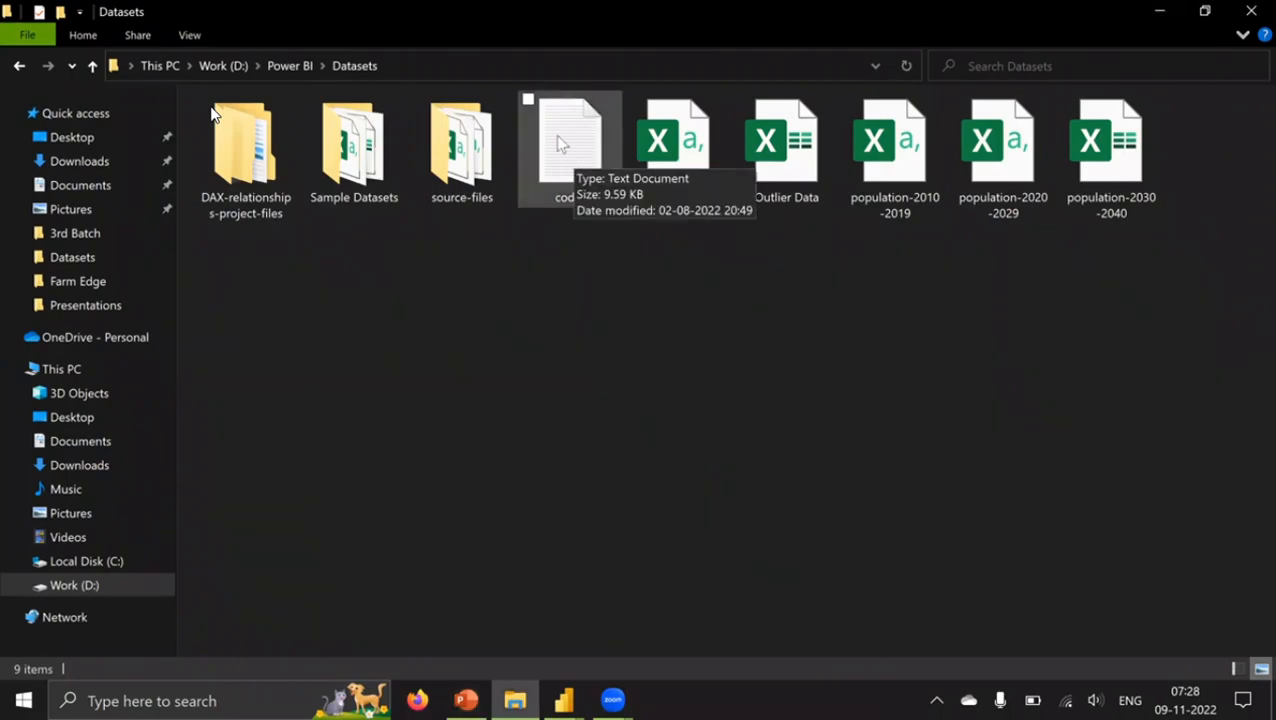
pyautogui.doubleClick(588, 195)
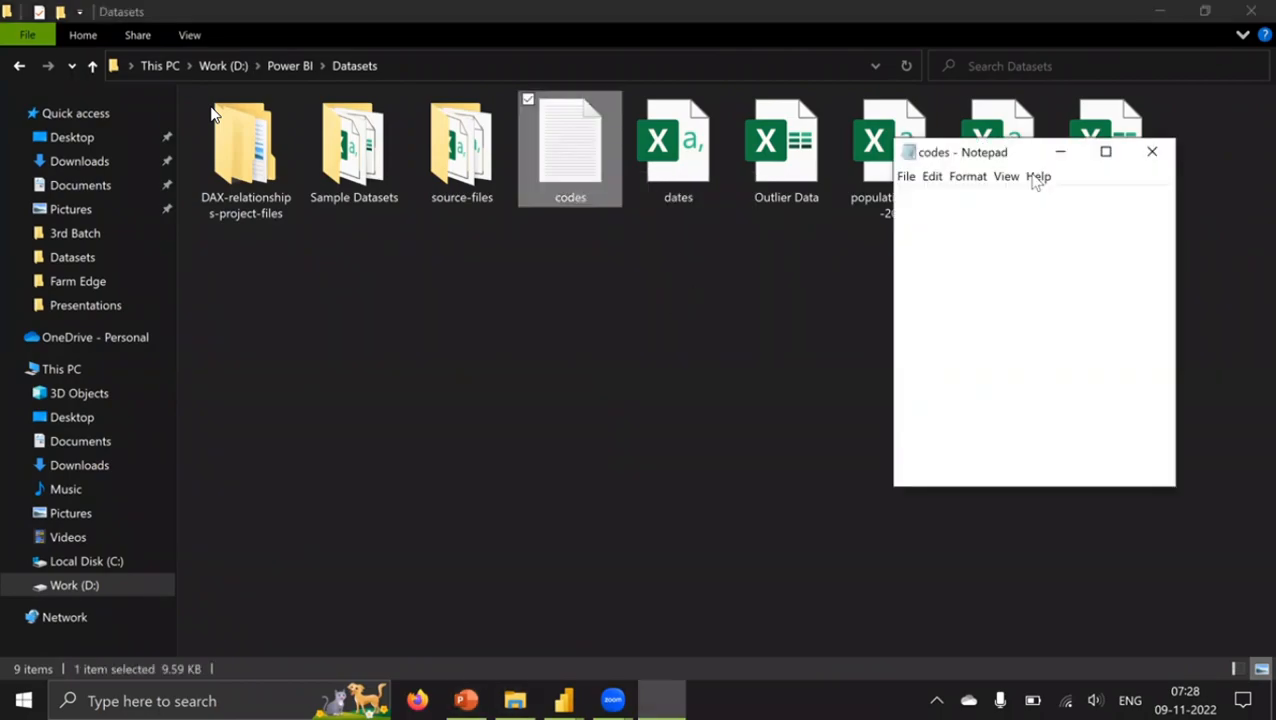
pyautogui.click(1106, 152)
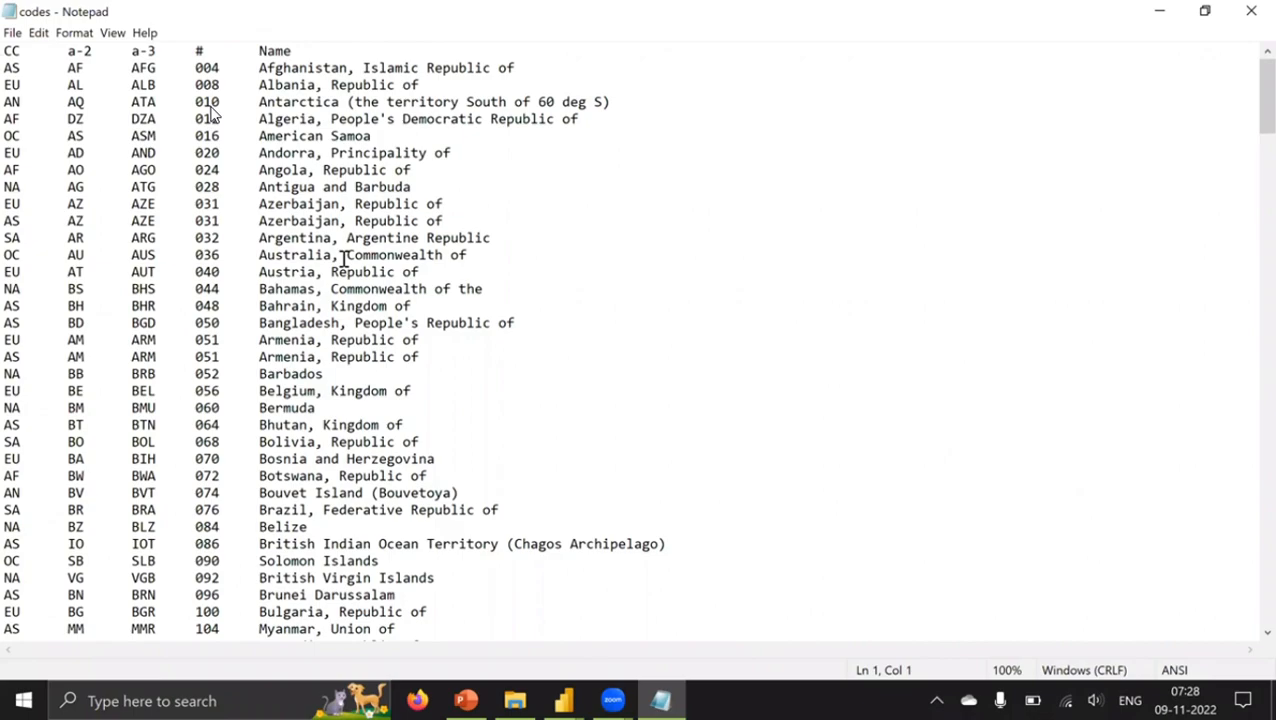
# Step: Examine the CC, # and Name column headers in the codes file
pyautogui.doubleClick(15, 51)
pyautogui.doubleClick(199, 51)
pyautogui.moveTo(261, 52); pyautogui.dragTo(301, 47)
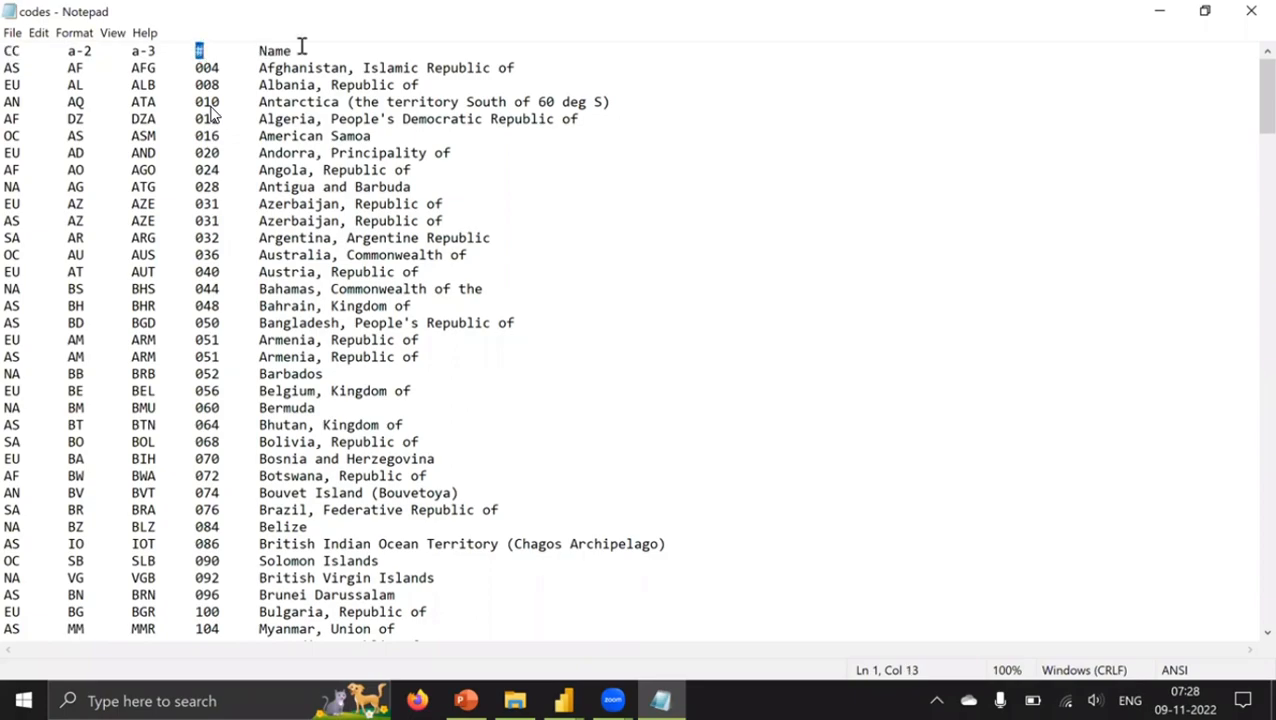
pyautogui.click(18, 50)
pyautogui.doubleClick(11, 52)
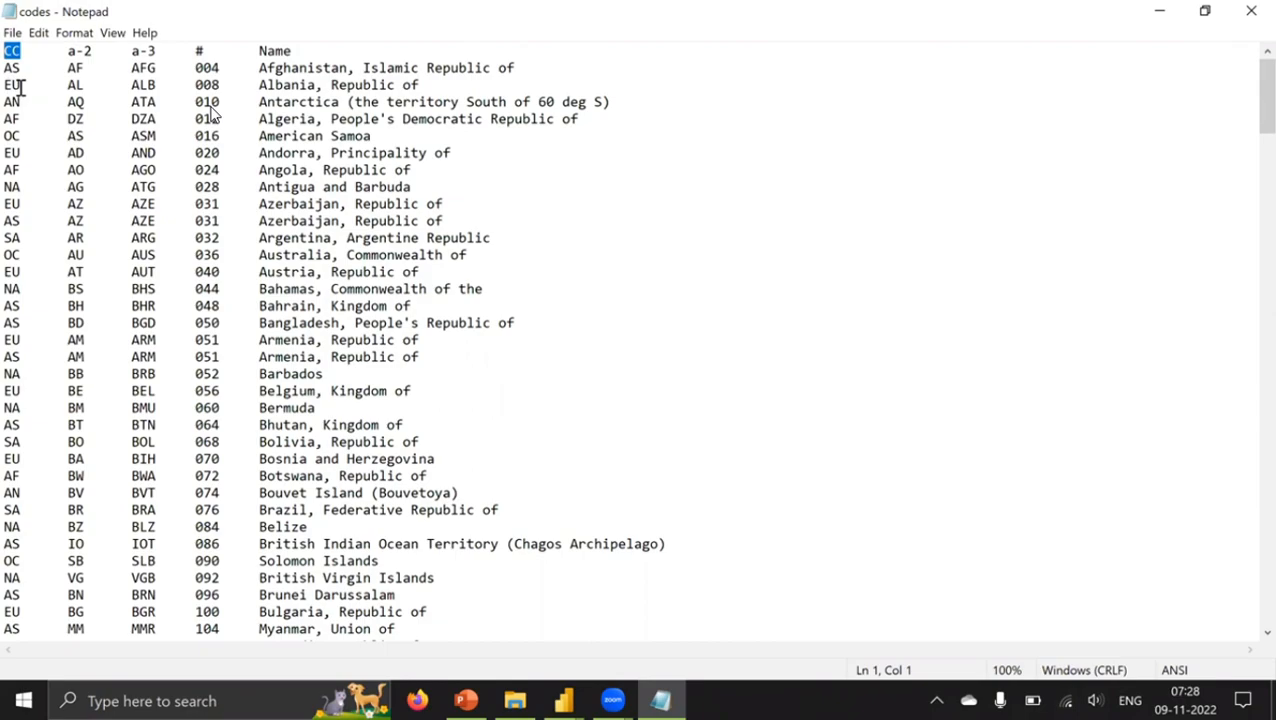
# Step: Examine the continent codes EU, AN, AF and OC in the rows of the CC column
pyautogui.doubleClick(11, 85)
pyautogui.click(6, 102)
pyautogui.doubleClick(11, 102)
pyautogui.doubleClick(11, 119)
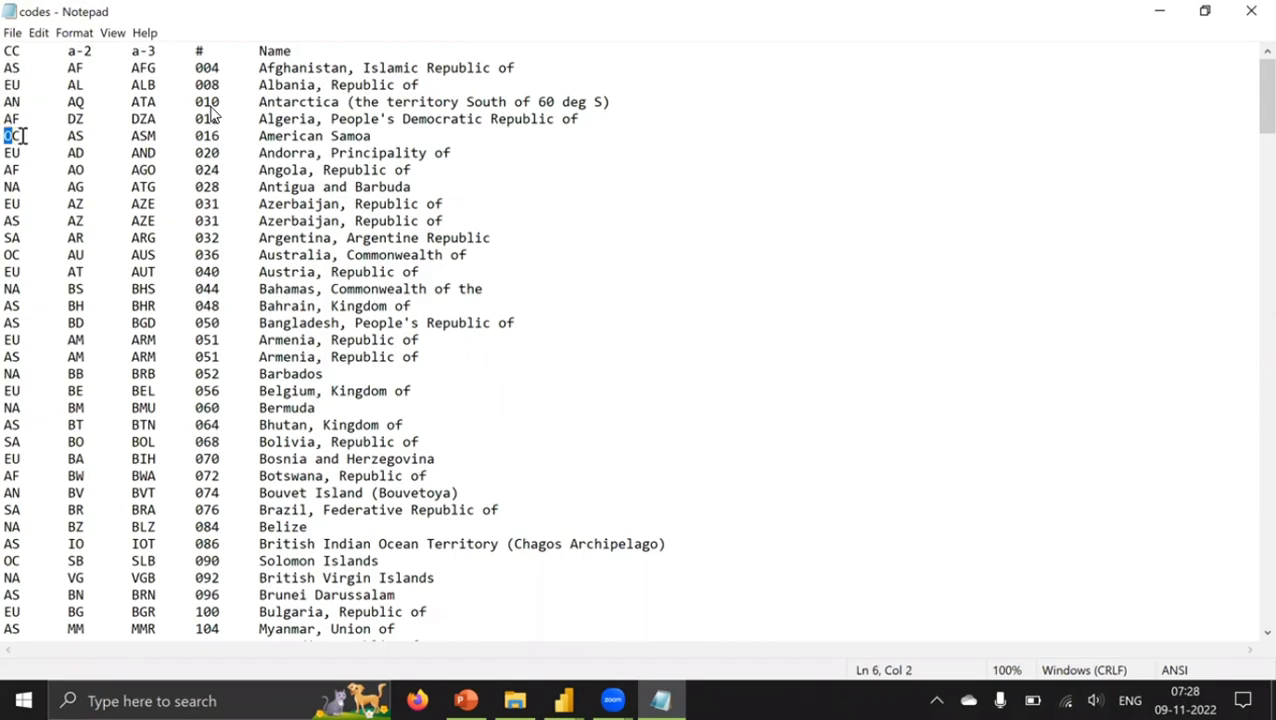
pyautogui.doubleClick(11, 136)
pyautogui.moveTo(20, 137); pyautogui.dragTo(6, 136)
# Step: Examine the CC column header and the three-letter country code AFG under the a-3 header
pyautogui.doubleClick(11, 51)
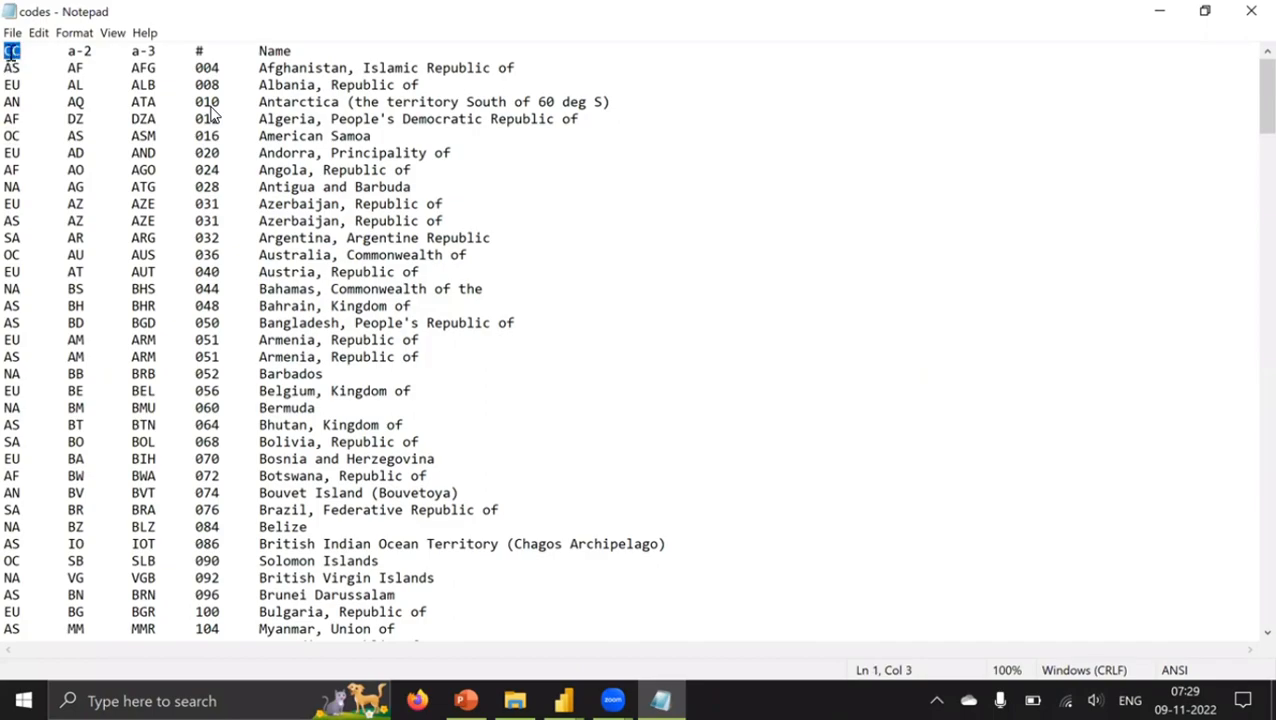
pyautogui.click(12, 51)
pyautogui.moveTo(137, 50); pyautogui.dragTo(157, 67)
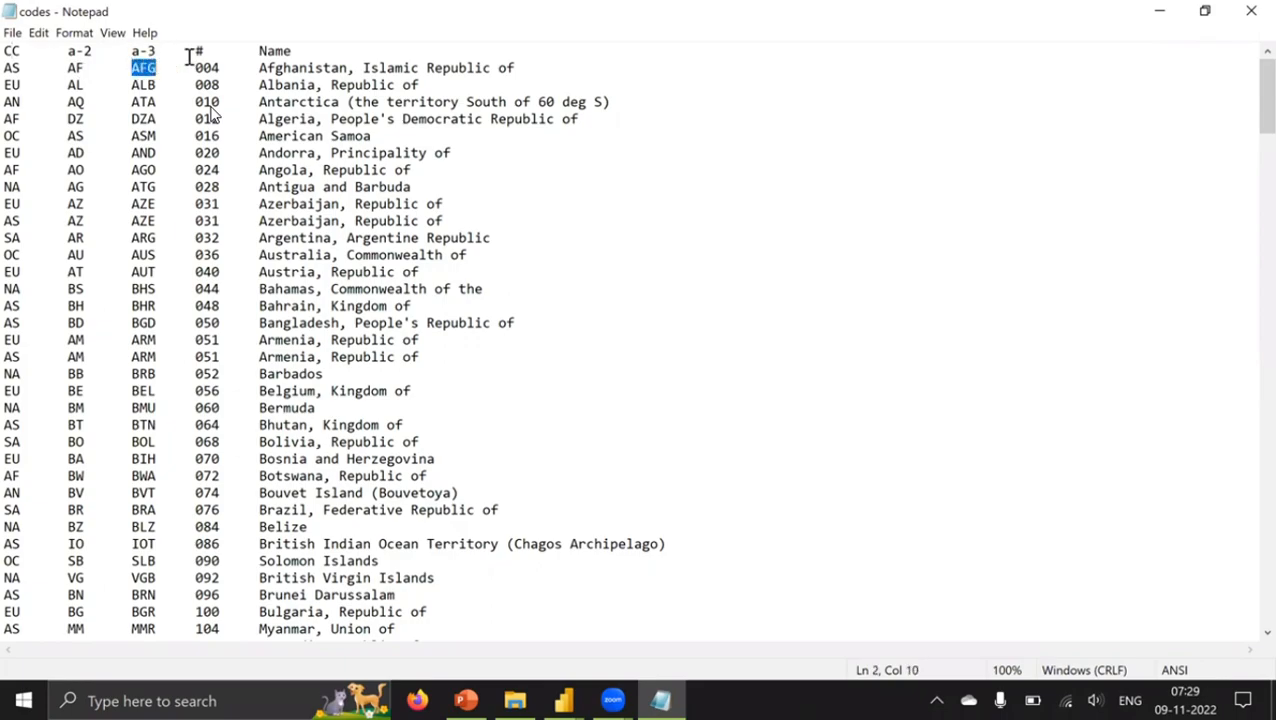
# Step: Examine the # header and the code 004 in the codes file against the Country ID column of DIM-Region in Power Query Editor
pyautogui.click(198, 50)
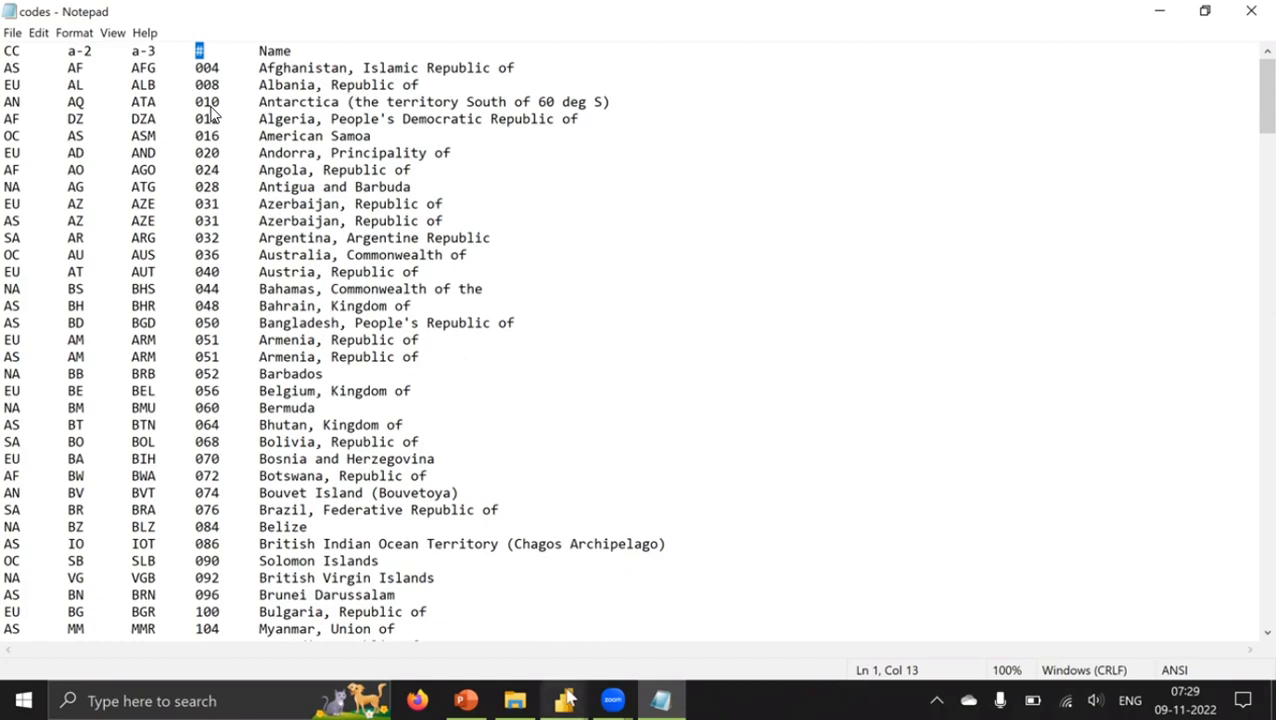
pyautogui.moveTo(565, 700)
pyautogui.click(665, 600)
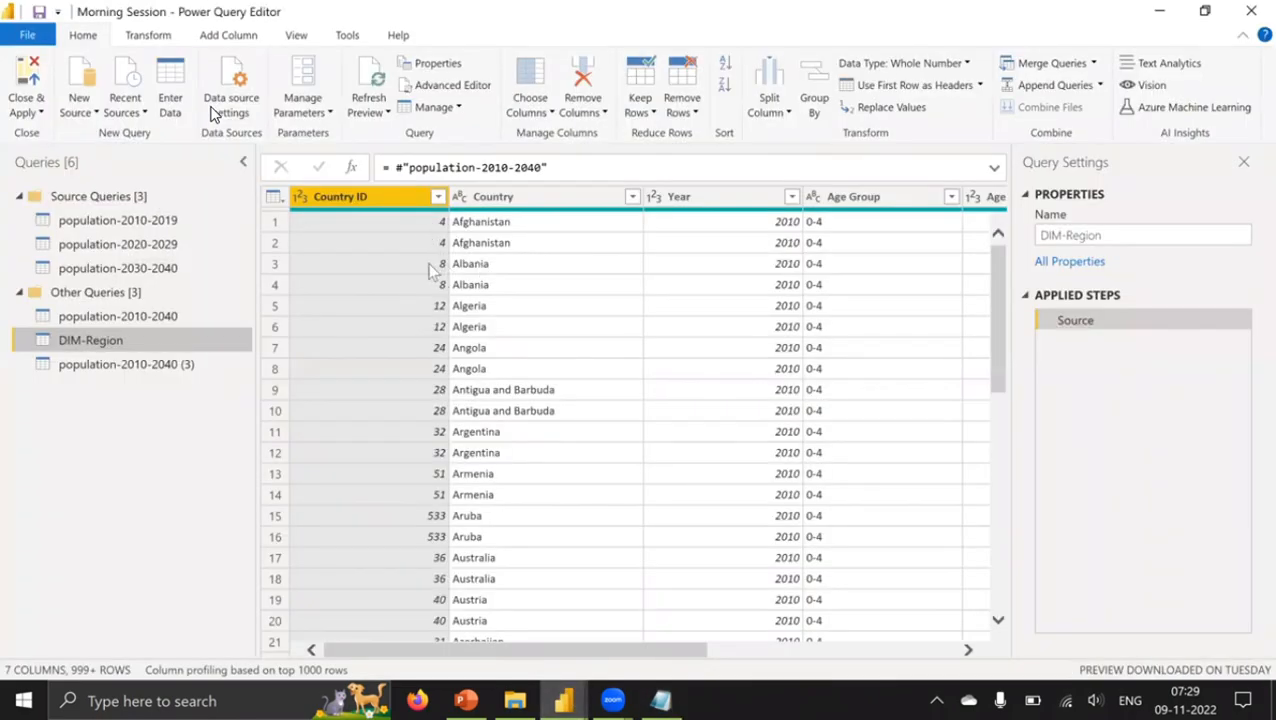
pyautogui.click(1159, 11)
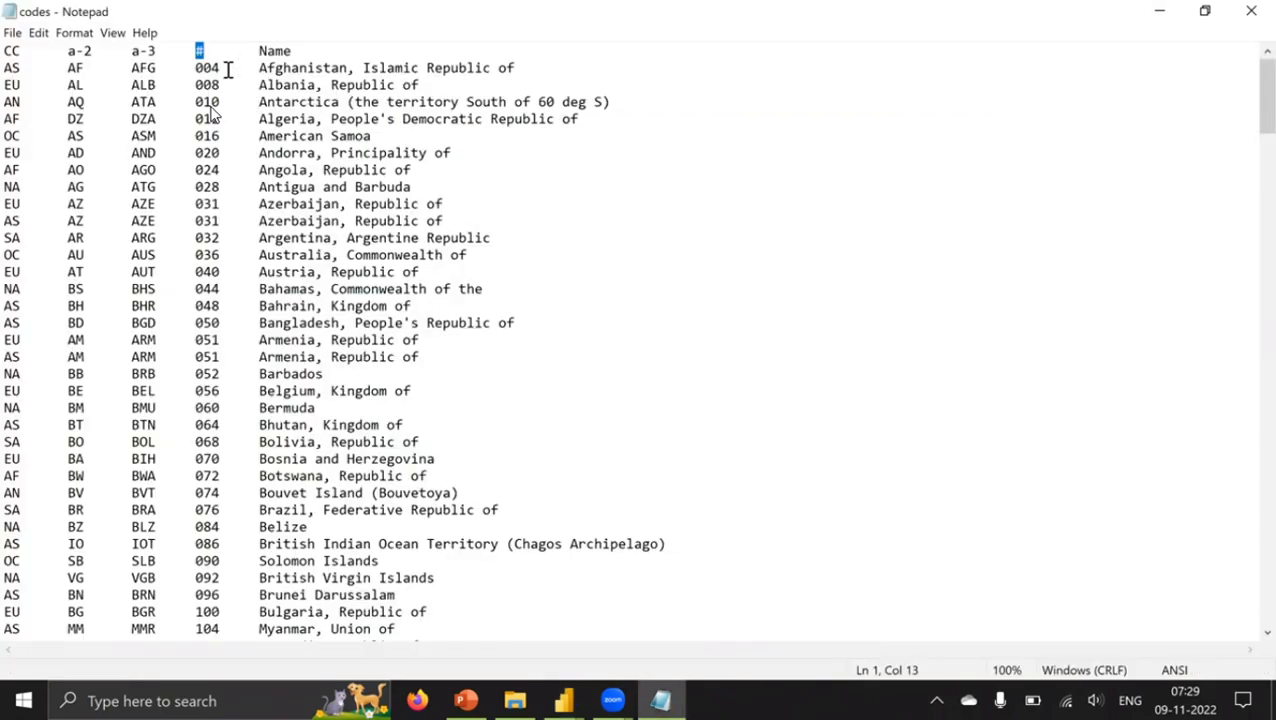
pyautogui.moveTo(197, 68); pyautogui.dragTo(220, 68)
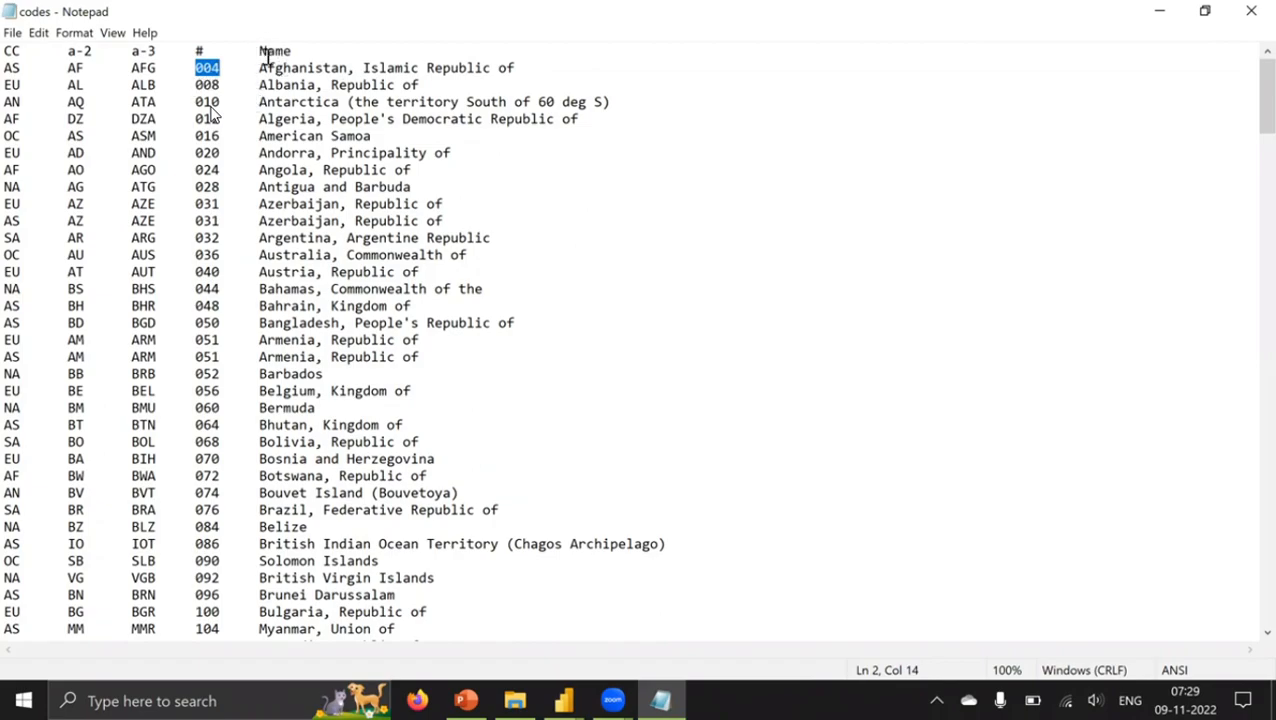
# Step: Examine the Name column header and find the row for India, Republic of in the codes file
pyautogui.moveTo(261, 51); pyautogui.dragTo(292, 52)
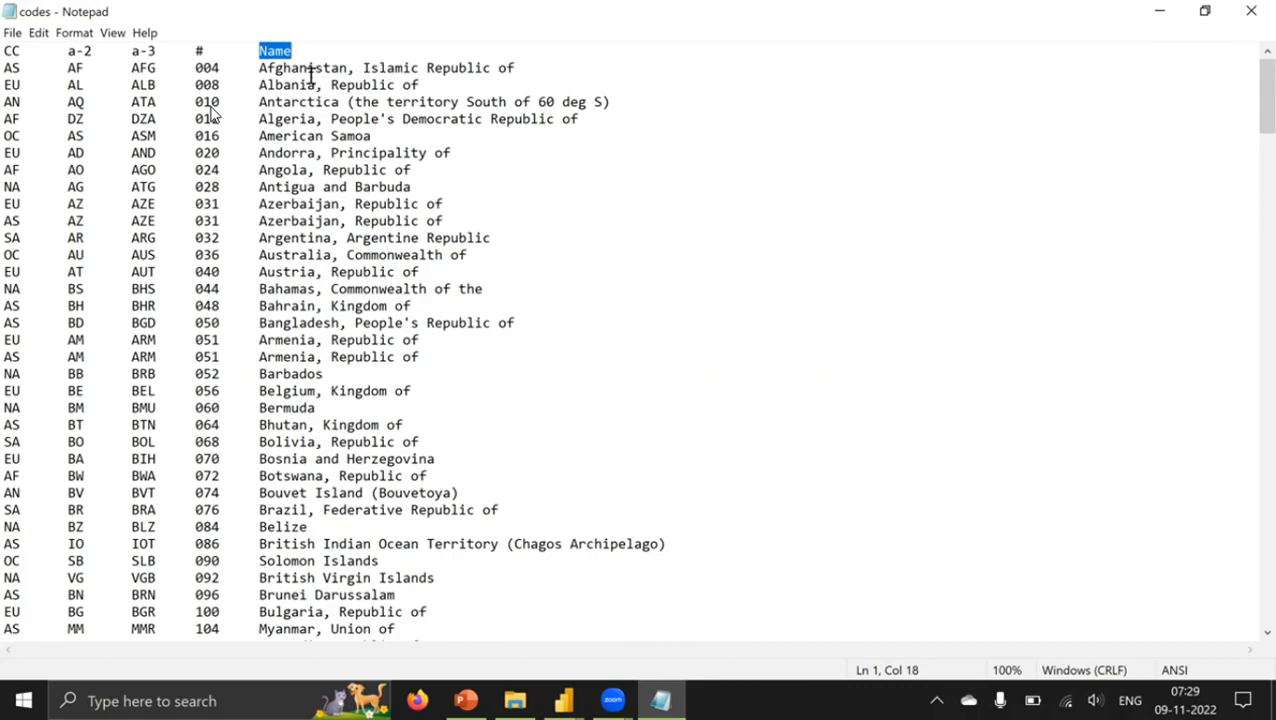
pyautogui.scroll(-5, 490, 250)
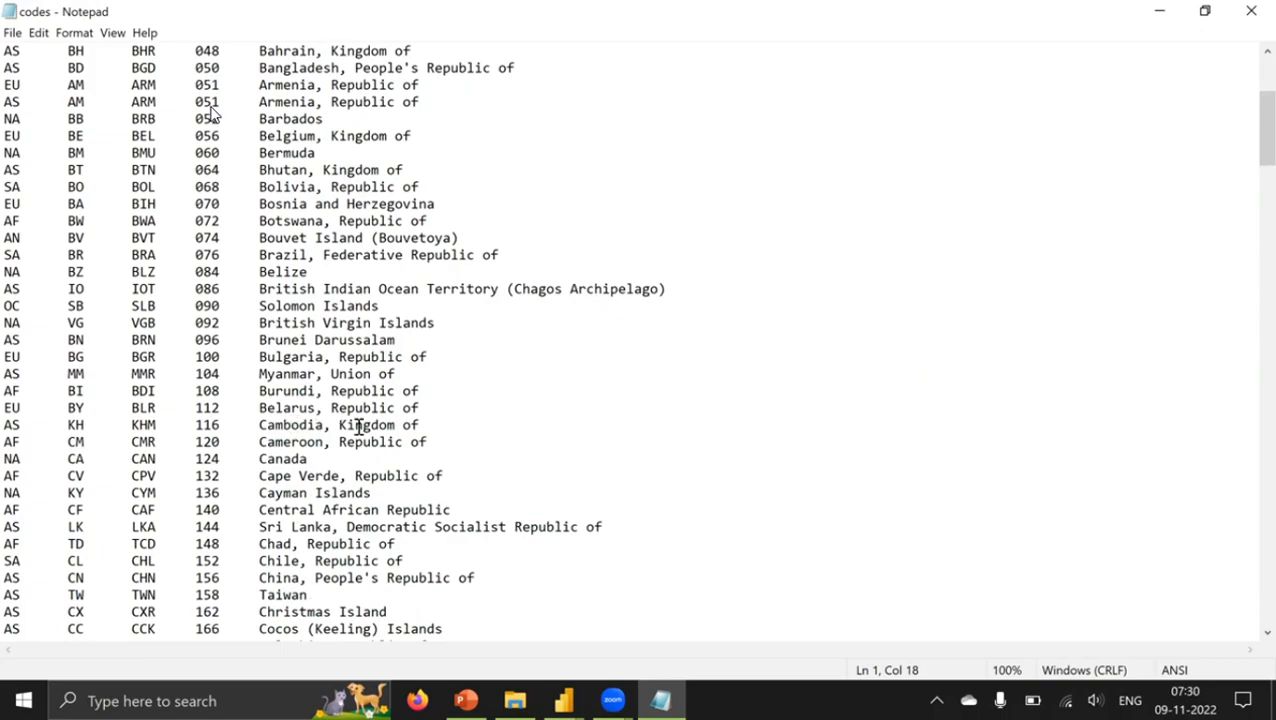
pyautogui.scroll(-16, 408, 447)
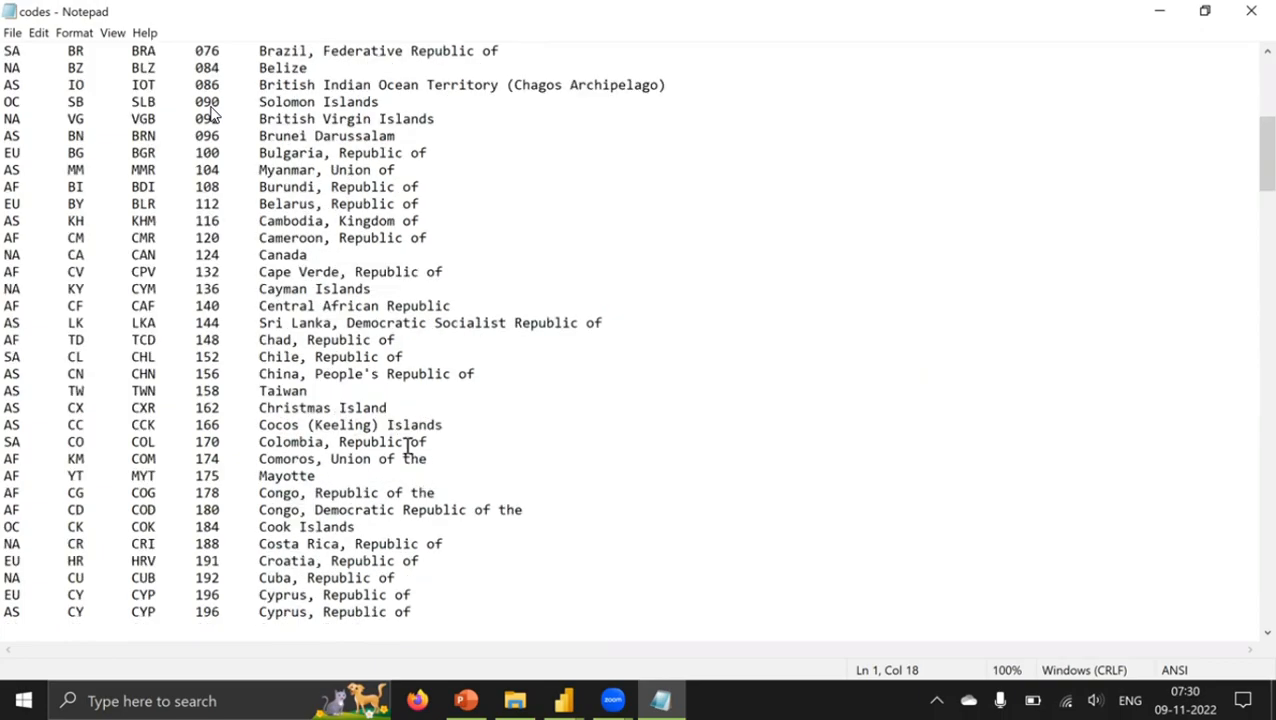
pyautogui.scroll(-8, 432, 403)
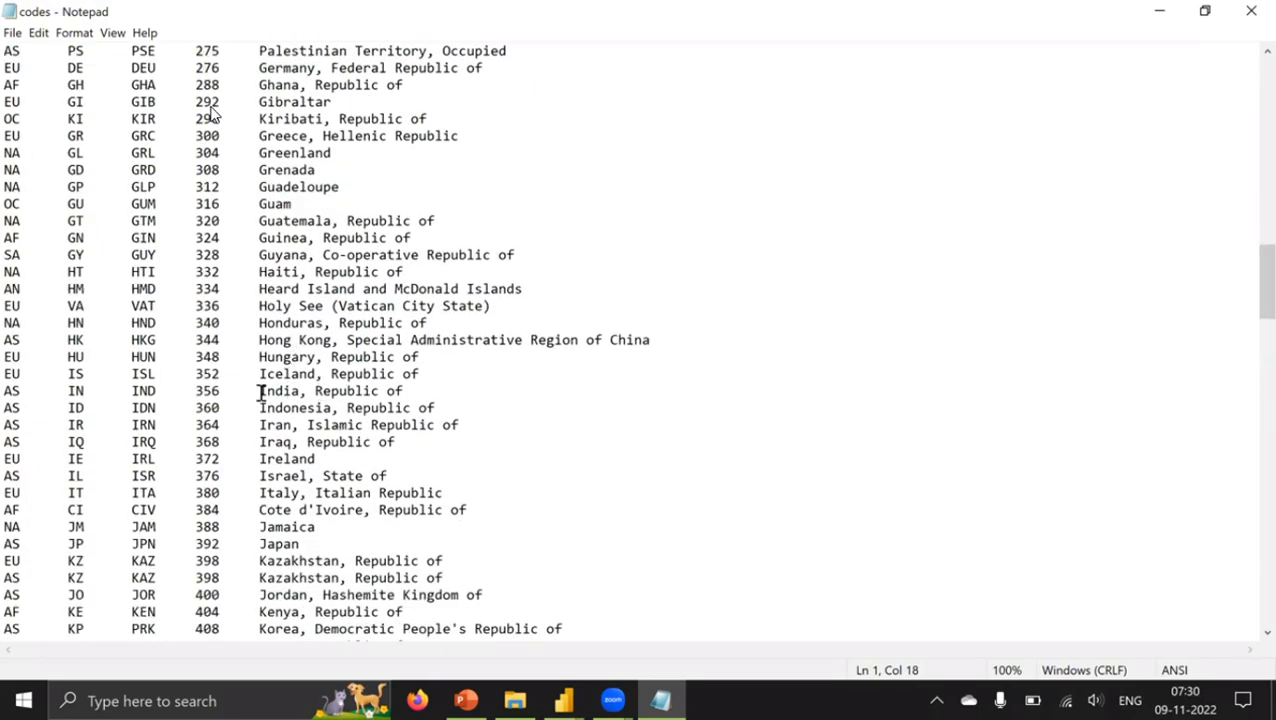
pyautogui.moveTo(261, 390); pyautogui.dragTo(413, 385)
pyautogui.click(363, 390)
pyautogui.scroll(20, 362, 380)
pyautogui.scroll(4, 356, 355)
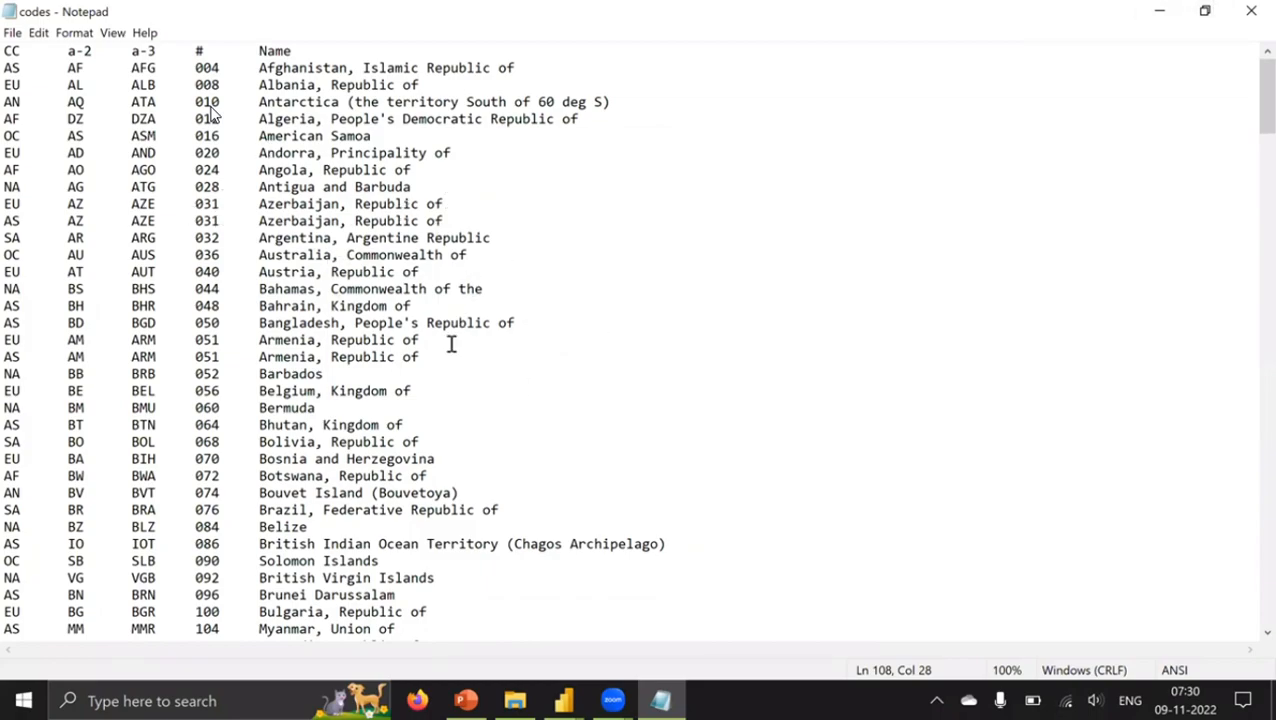
# Step: Switch to Power Query Editor and look through all columns of the DIM-Region query, from Country ID to Population
pyautogui.click(564, 700)
pyautogui.click(672, 602)
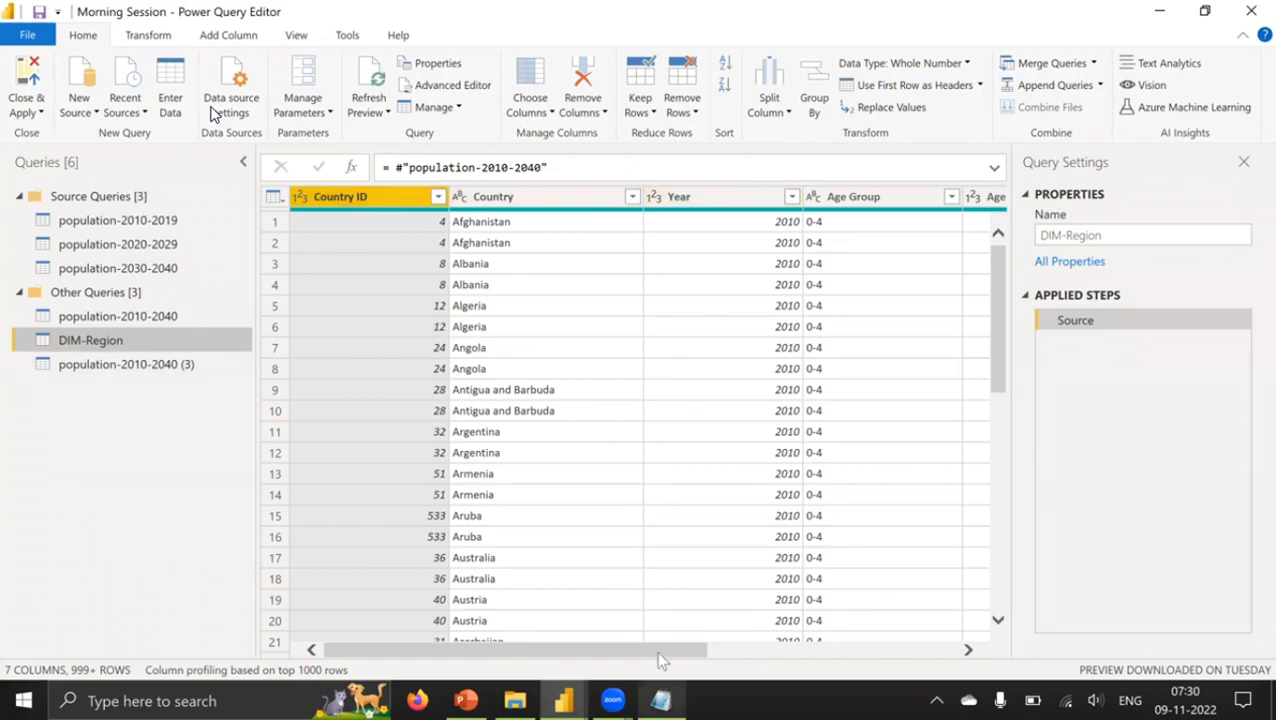
pyautogui.moveTo(674, 650); pyautogui.dragTo(930, 615)
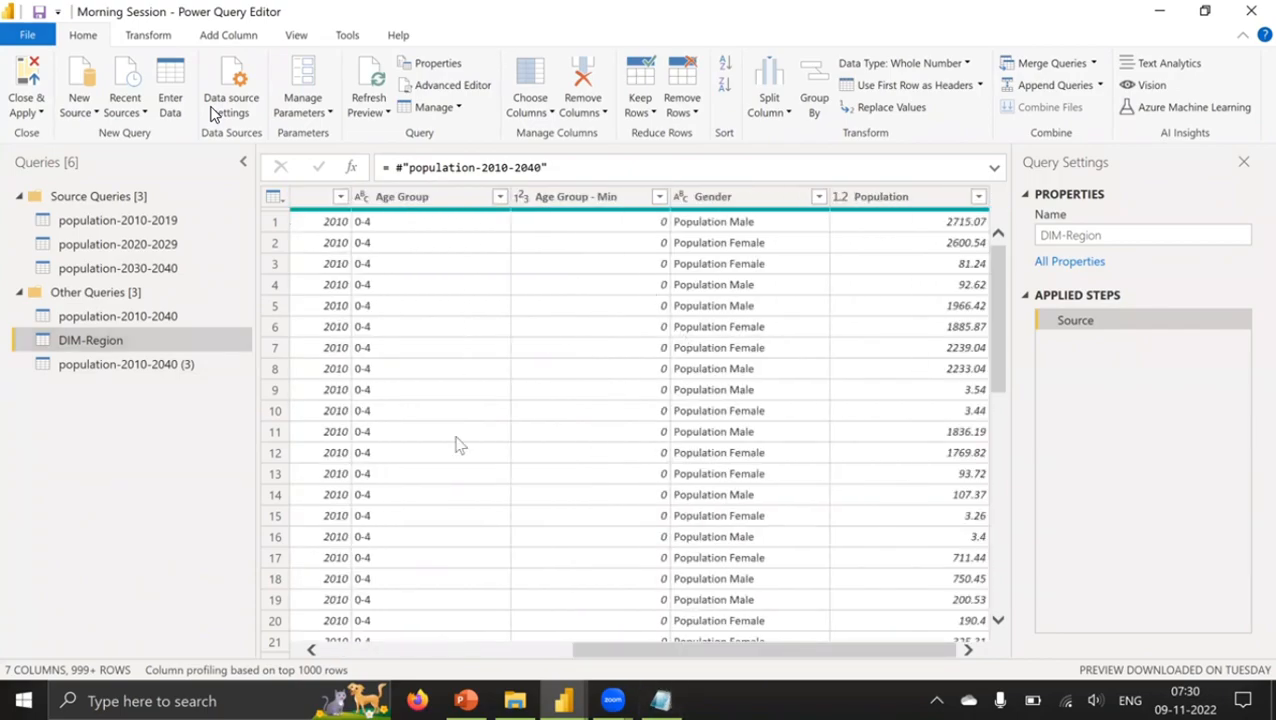
pyautogui.moveTo(712, 650); pyautogui.dragTo(580, 650)
pyautogui.moveTo(612, 655); pyautogui.dragTo(447, 652)
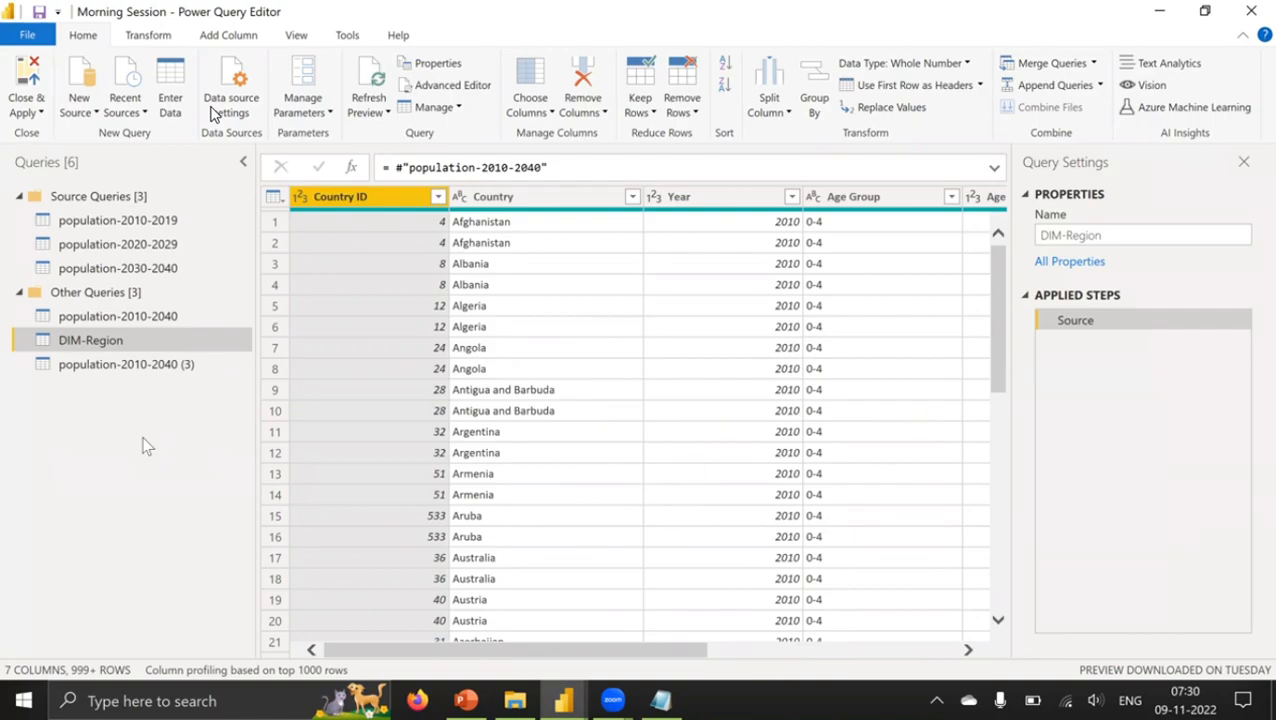
pyautogui.click(545, 111)
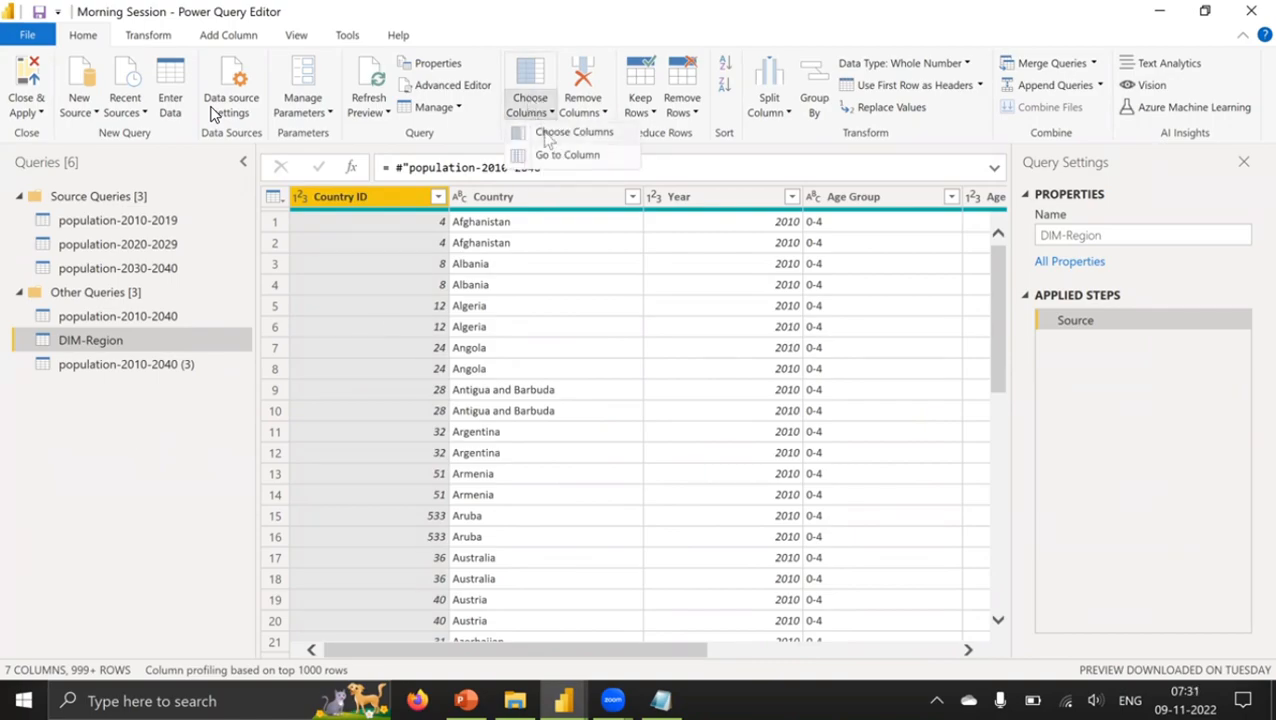
pyautogui.click(98, 345)
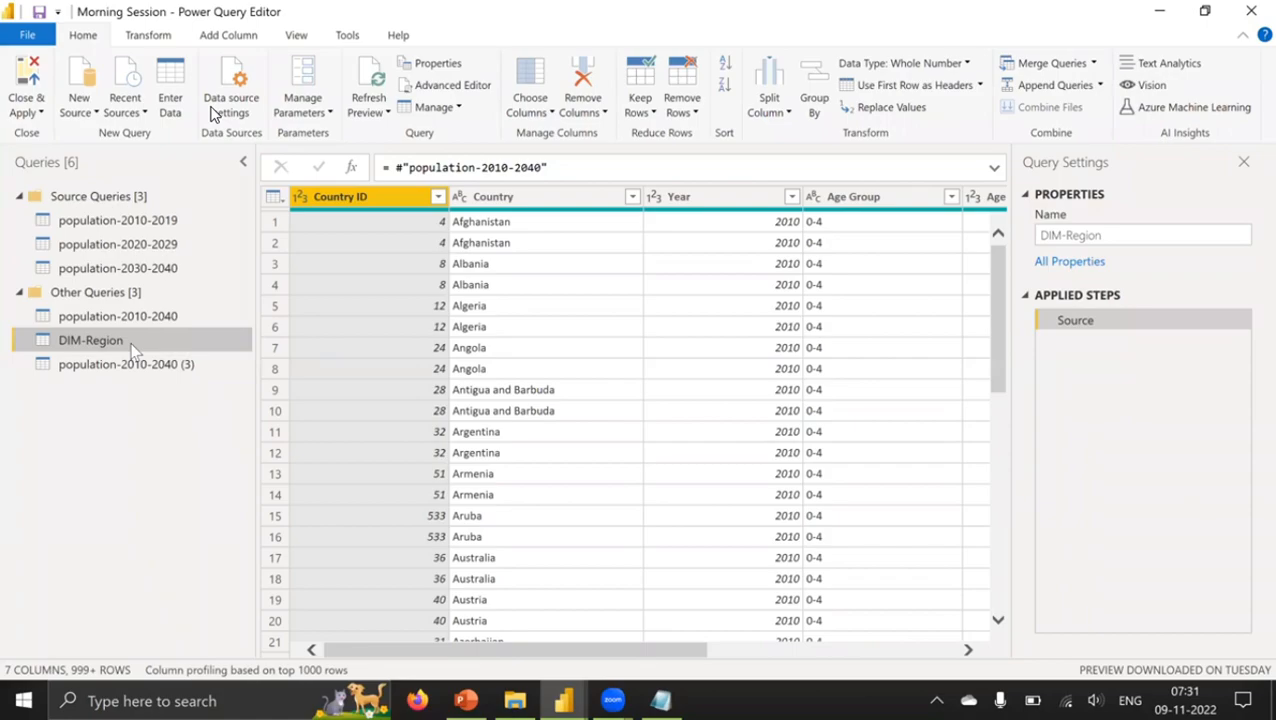
pyautogui.rightClick(99, 338)
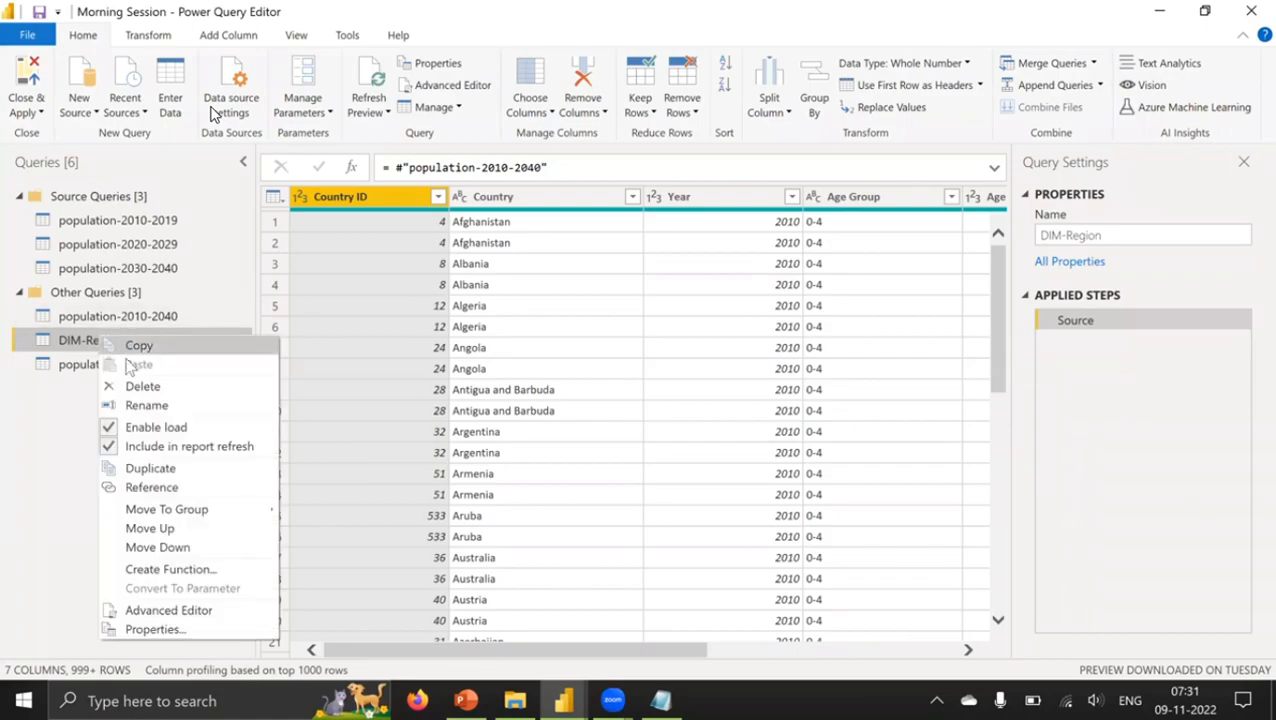
pyautogui.click(20, 437)
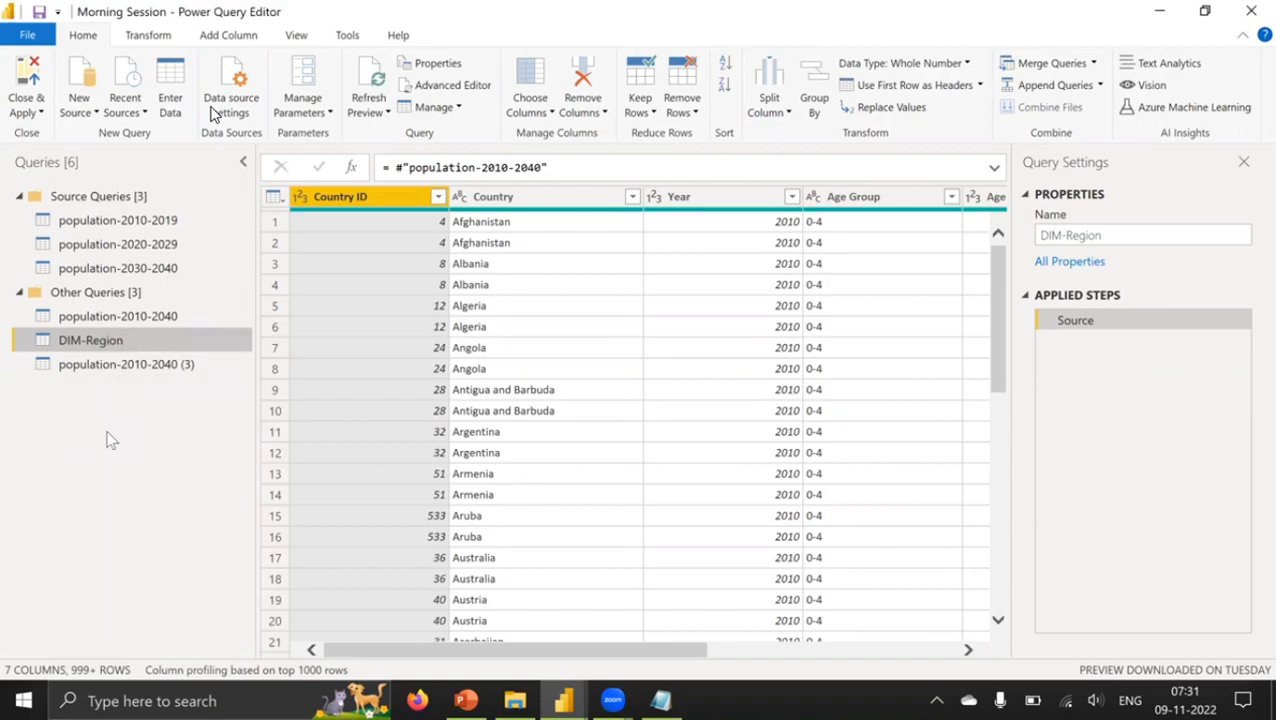
pyautogui.rightClick(106, 338)
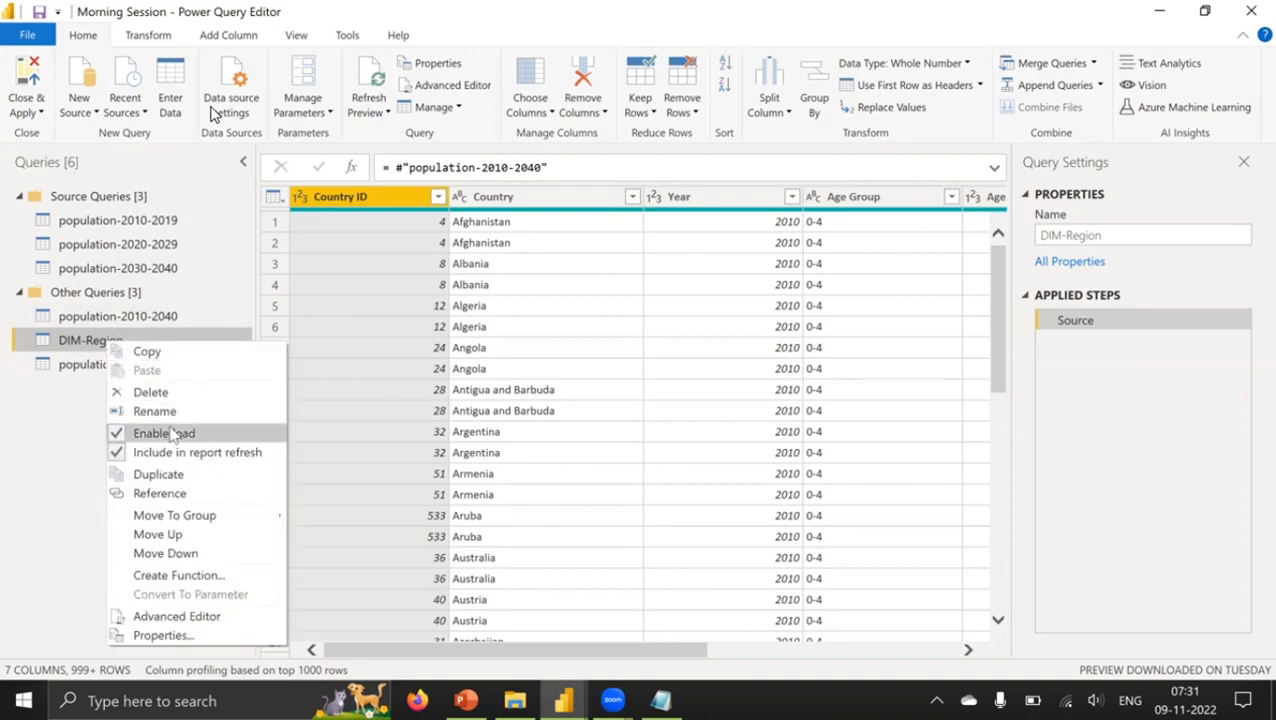
pyautogui.click(3, 449)
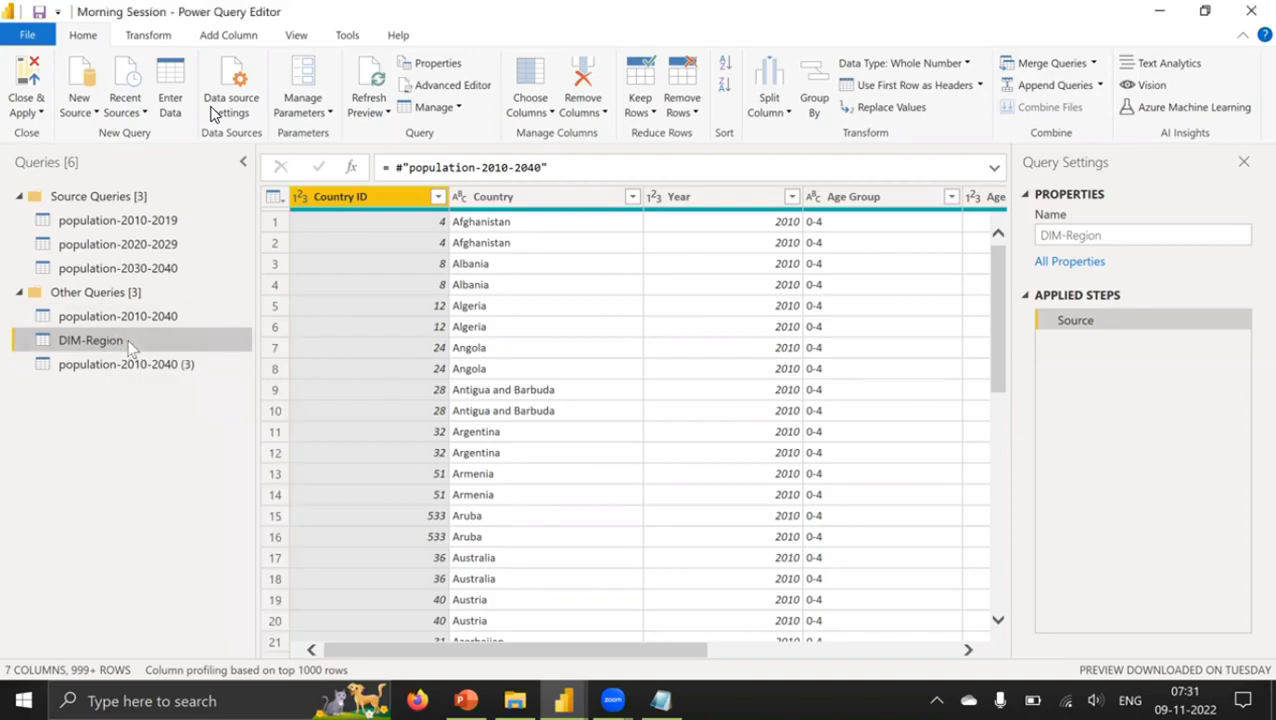
# Step: Check the DIM-Region name in the query properties and review the query's columns
pyautogui.moveTo(1149, 233); pyautogui.dragTo(993, 250)
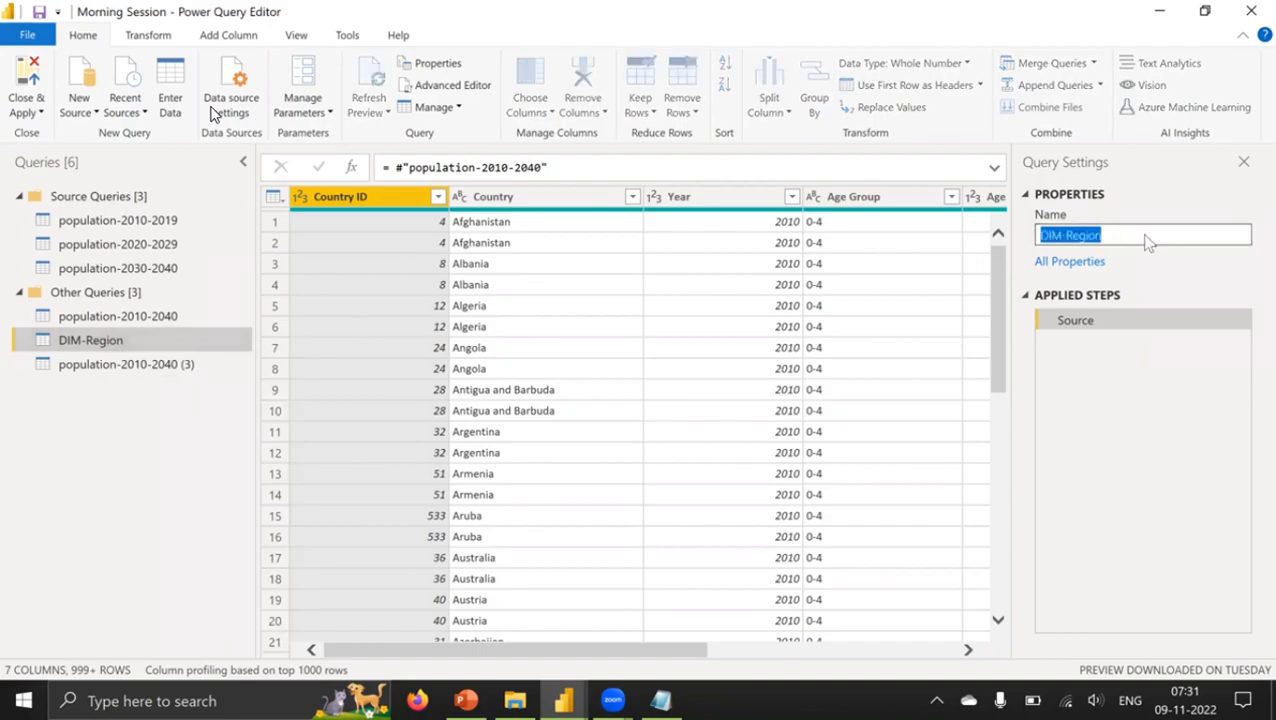
pyautogui.moveTo(1146, 238); pyautogui.dragTo(1023, 237)
pyautogui.moveTo(1144, 235); pyautogui.dragTo(1030, 233)
pyautogui.click(156, 506)
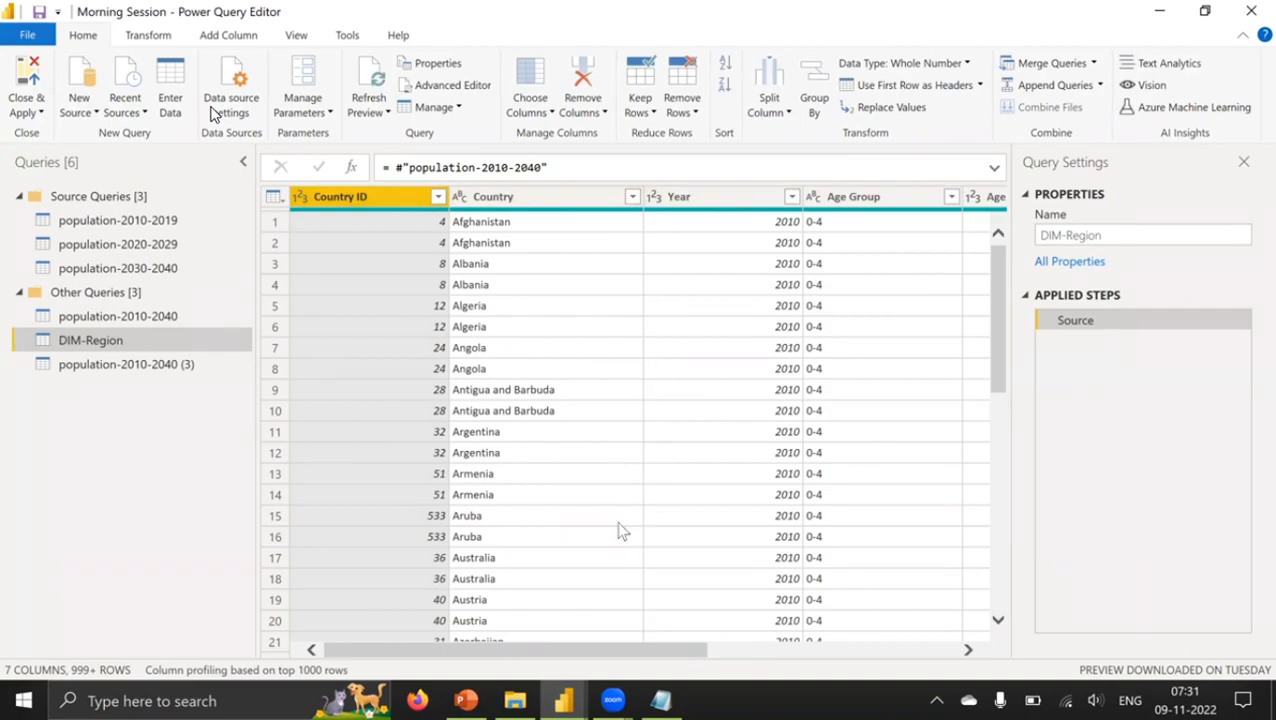
pyautogui.moveTo(675, 650); pyautogui.dragTo(118, 512)
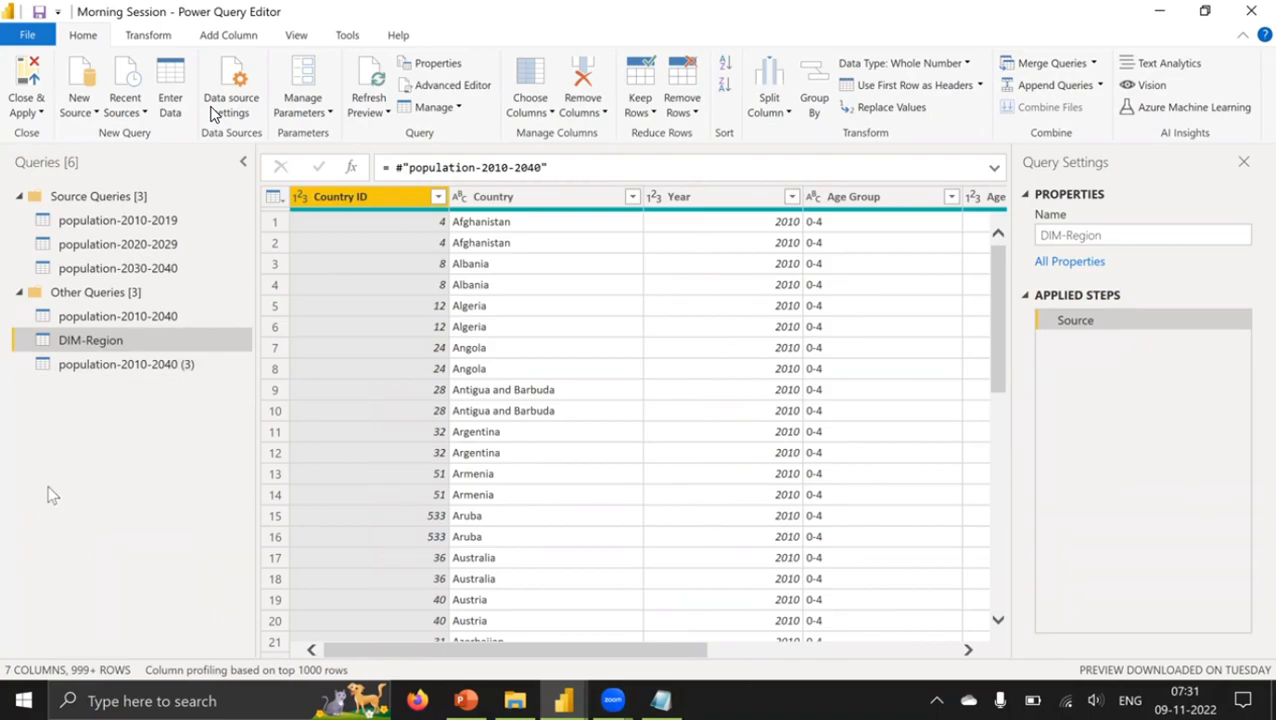
# Step: Keep only the Country ID and Country columns in the DIM-Region query using Choose Columns
pyautogui.click(527, 114)
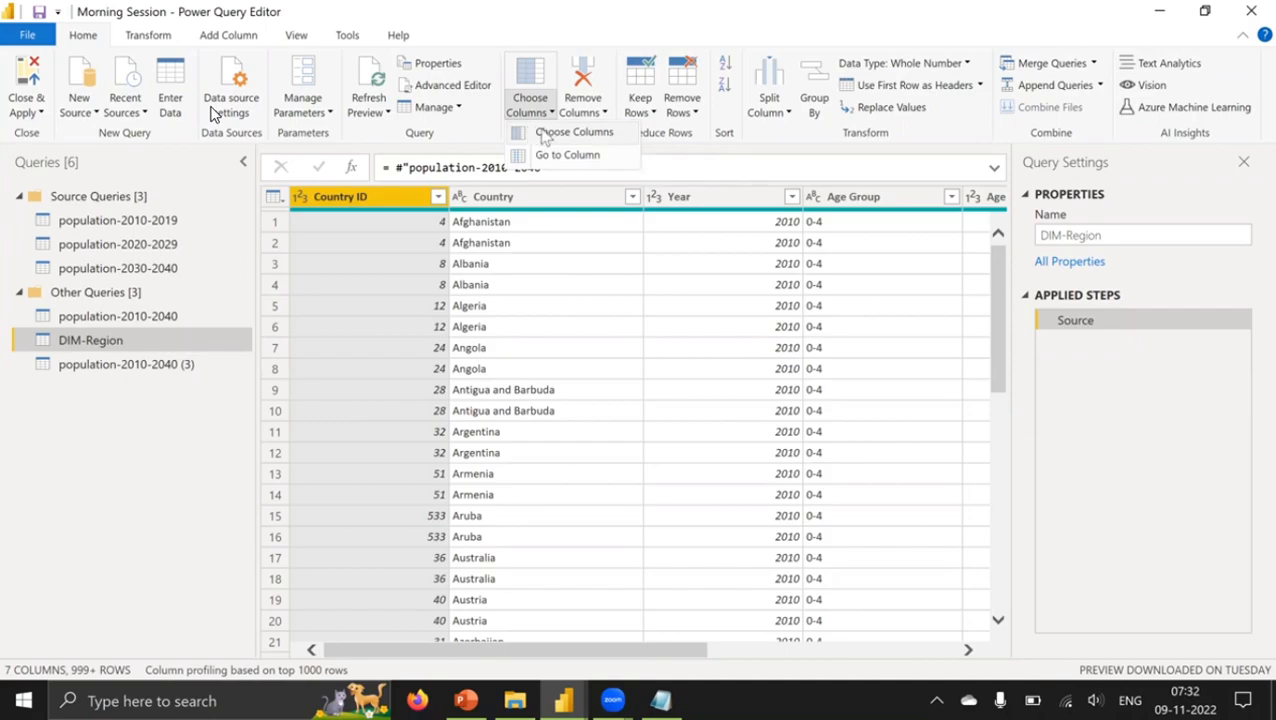
pyautogui.click(544, 134)
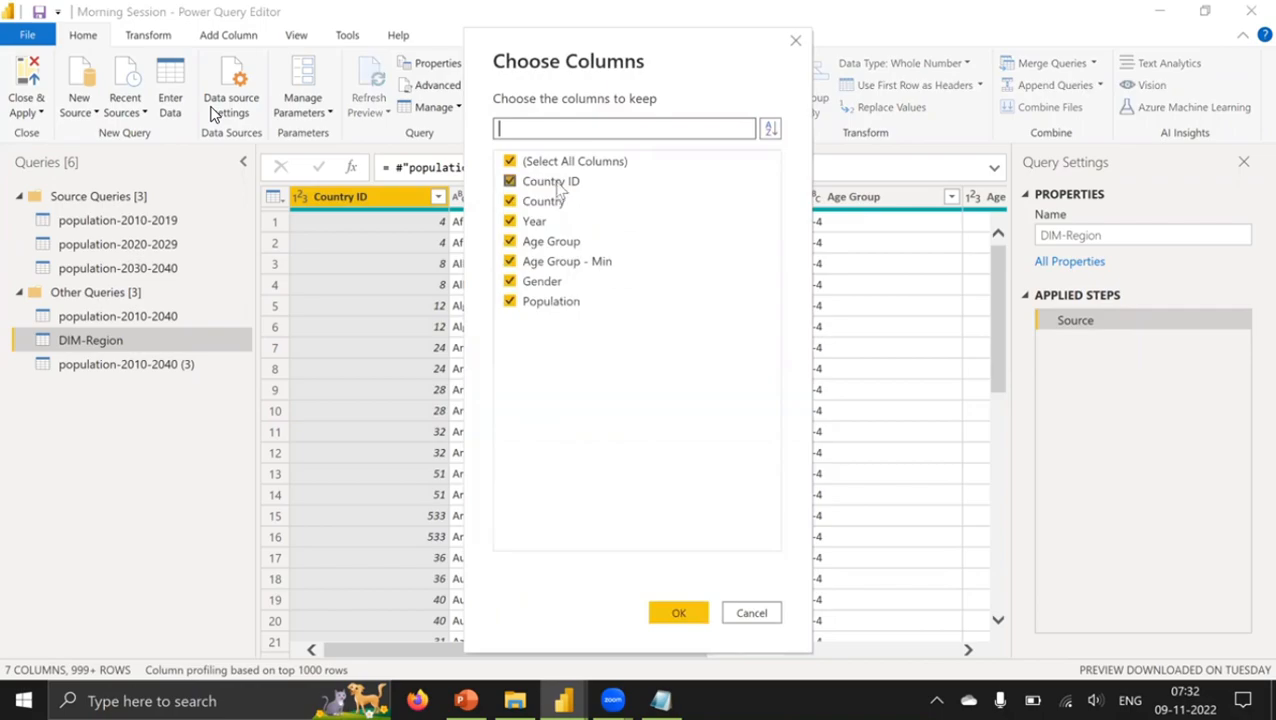
pyautogui.click(510, 222)
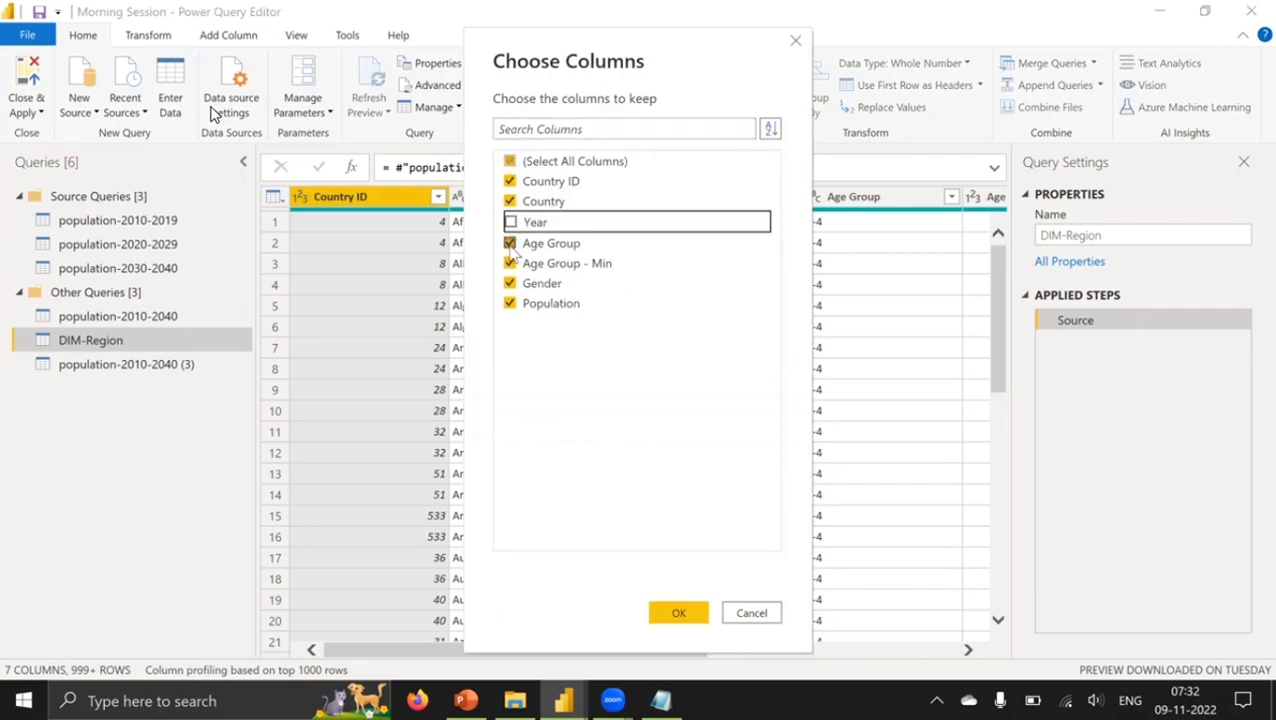
pyautogui.click(510, 243)
pyautogui.click(510, 263)
pyautogui.click(510, 282)
pyautogui.click(510, 303)
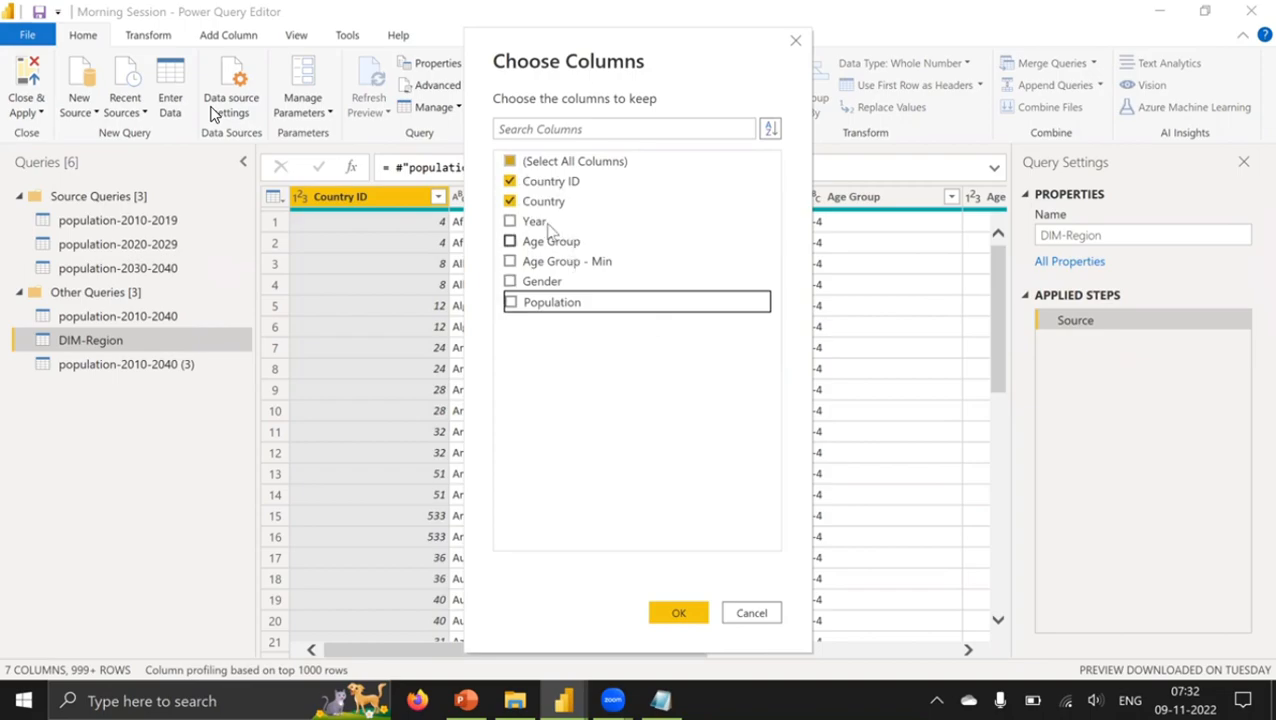
pyautogui.click(680, 613)
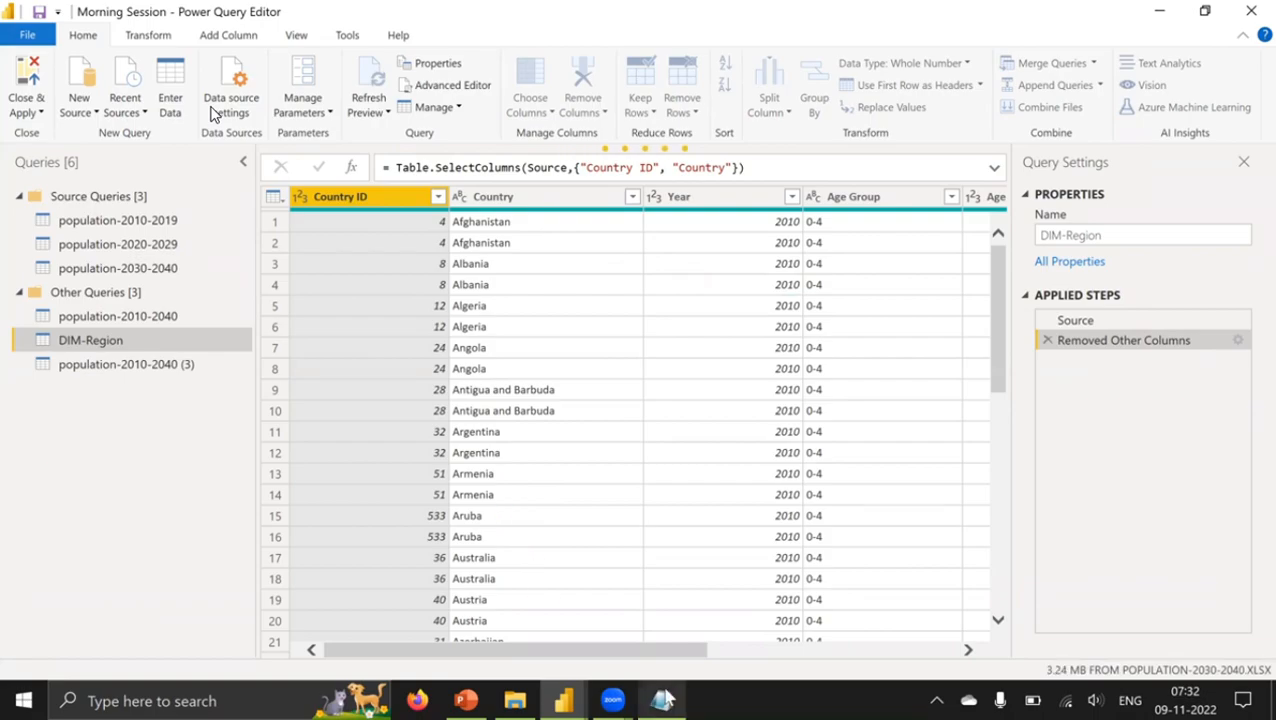
# Step: Add the codes text file from the Datasets folder as a new Text/CSV source
pyautogui.hotkey('alt', 'Tab')
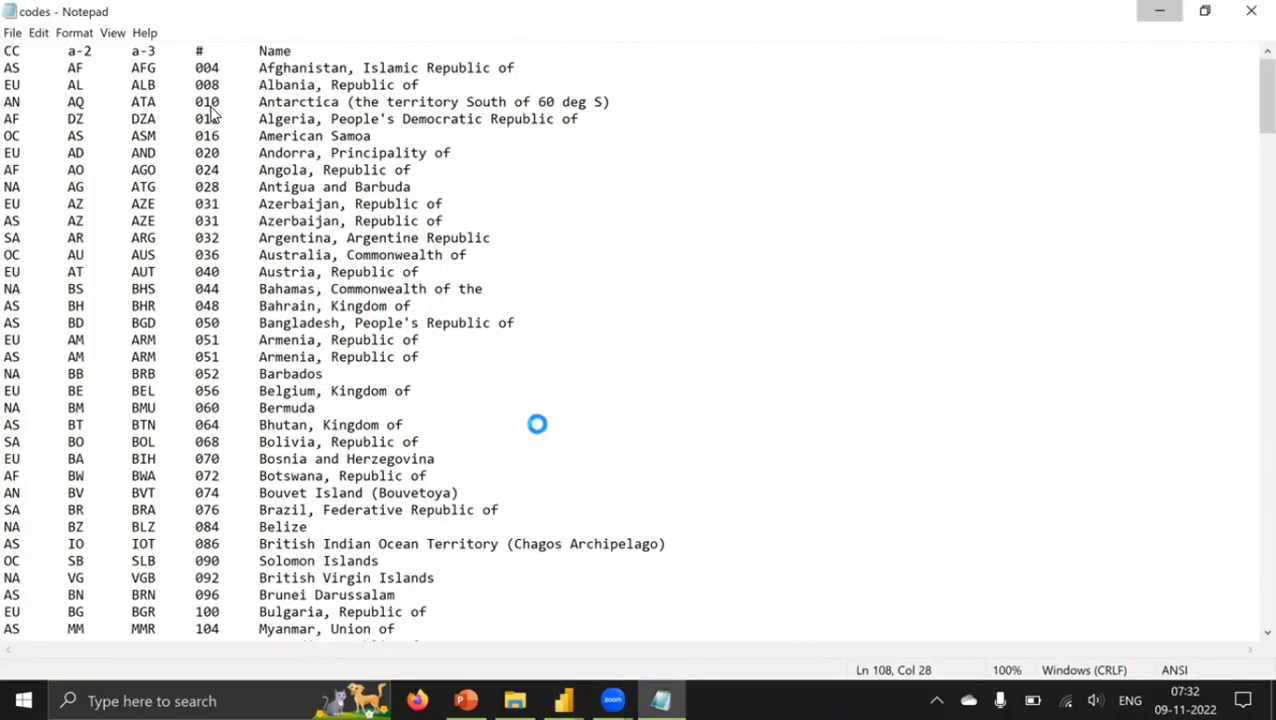
pyautogui.hotkey('alt', 'Tab')
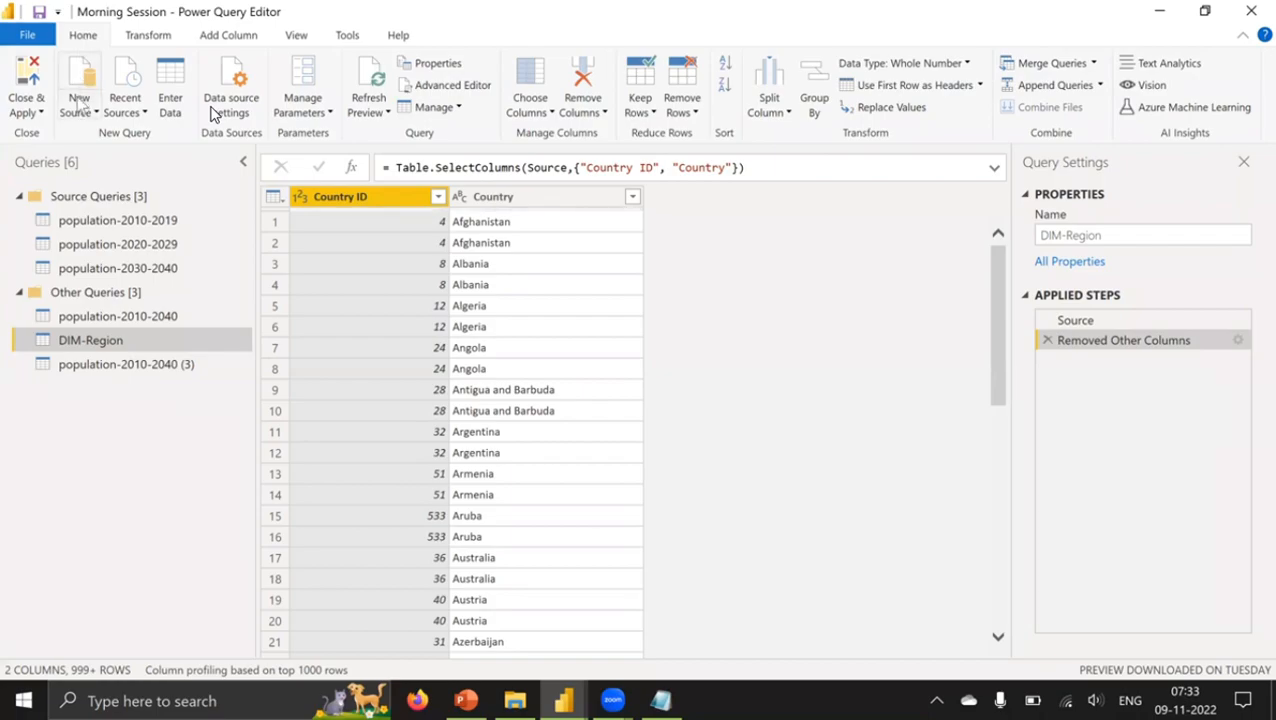
pyautogui.click(78, 102)
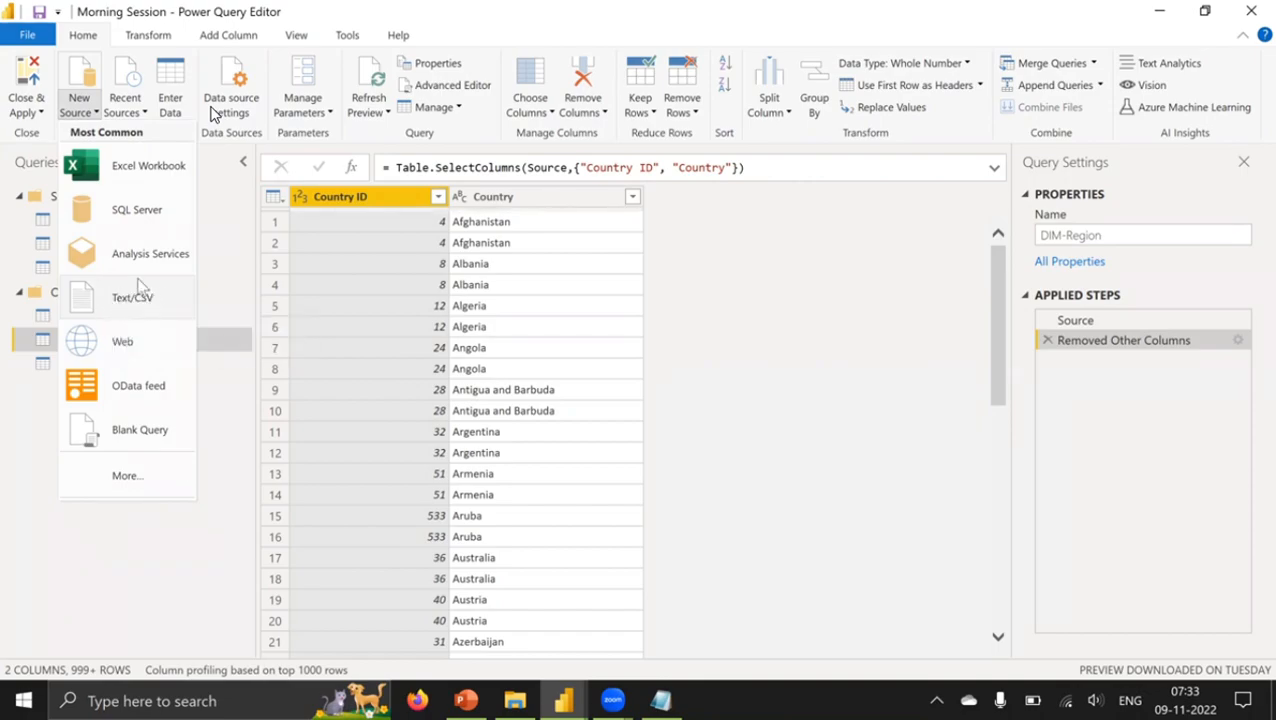
pyautogui.click(130, 294)
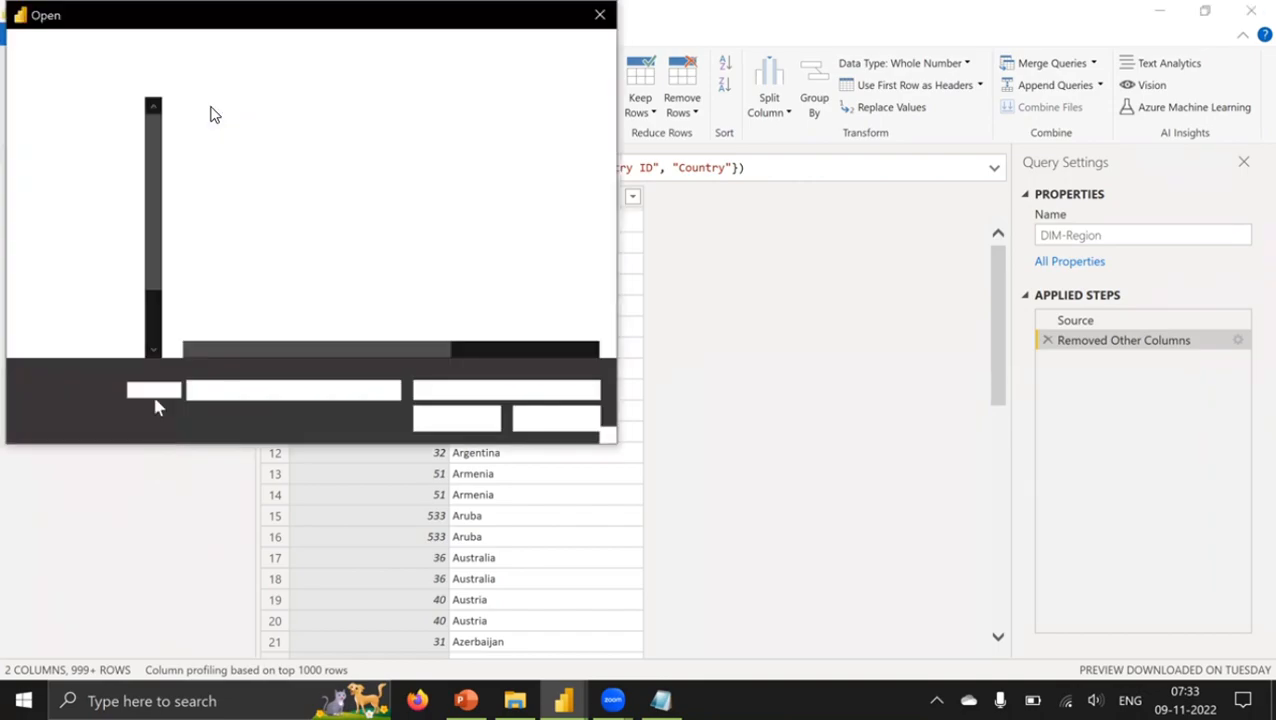
pyautogui.click(219, 205)
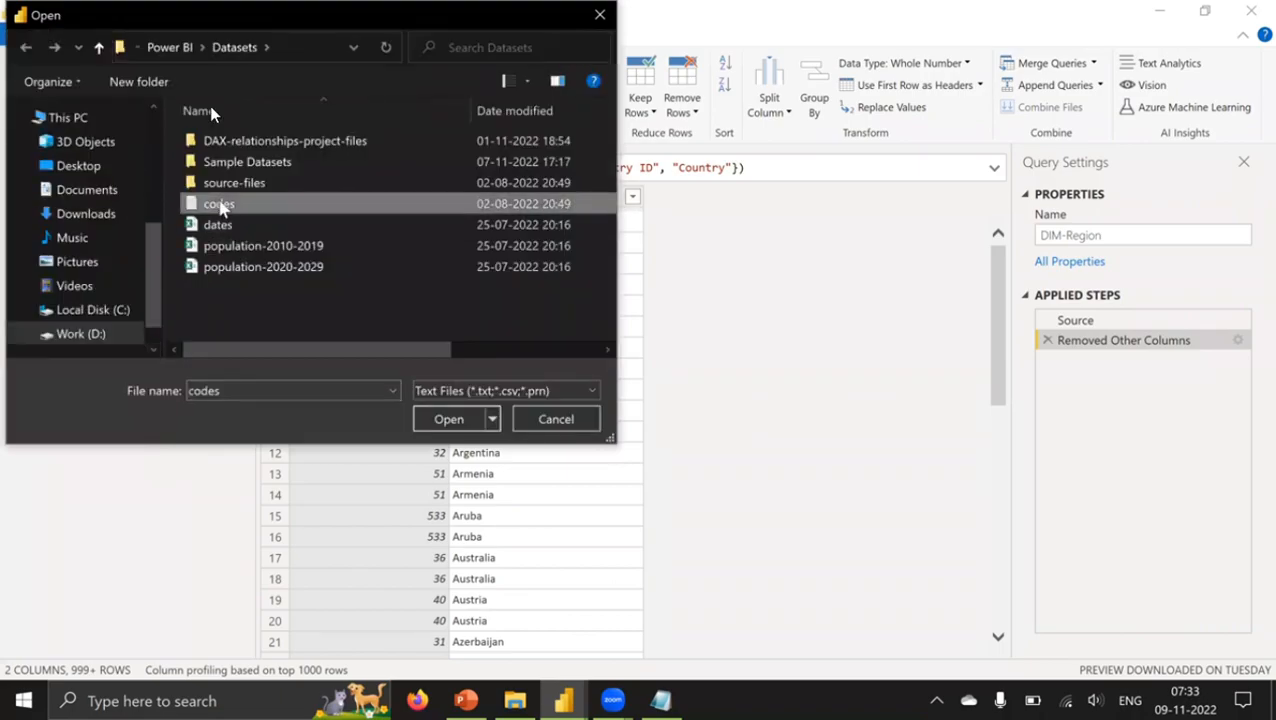
pyautogui.click(440, 425)
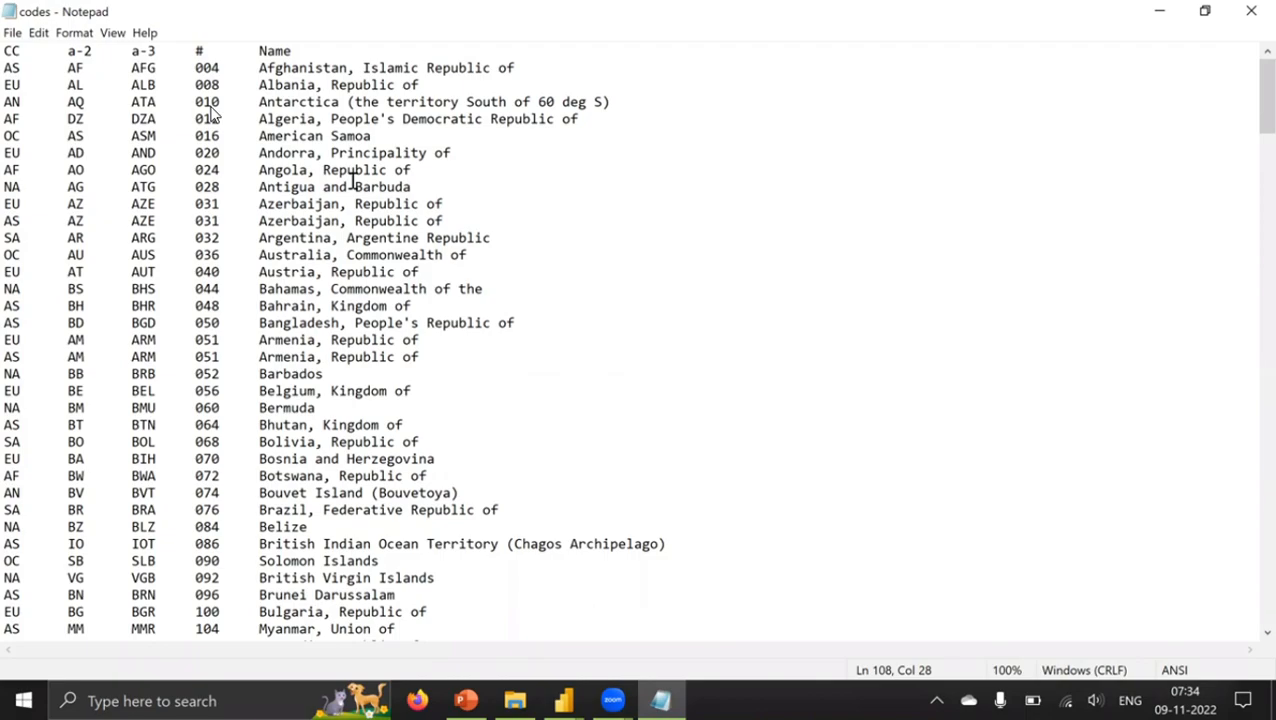
# Step: Examine the spacing between the CC, a-2, a-3, # and Name columns in Notepad, and return to the codes.txt import preview
pyautogui.moveTo(34, 50); pyautogui.dragTo(258, 68)
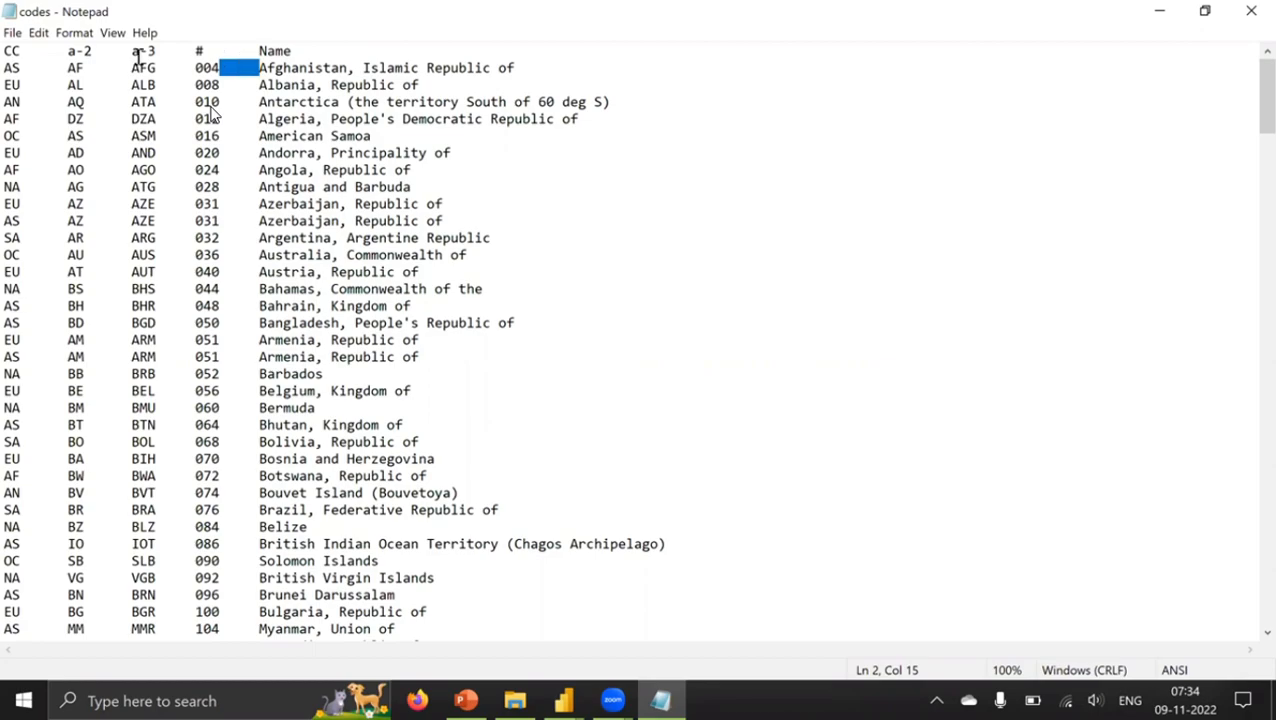
pyautogui.moveTo(34, 70); pyautogui.dragTo(64, 86)
pyautogui.click(34, 50)
pyautogui.moveTo(22, 50); pyautogui.dragTo(257, 85)
pyautogui.click(39, 54)
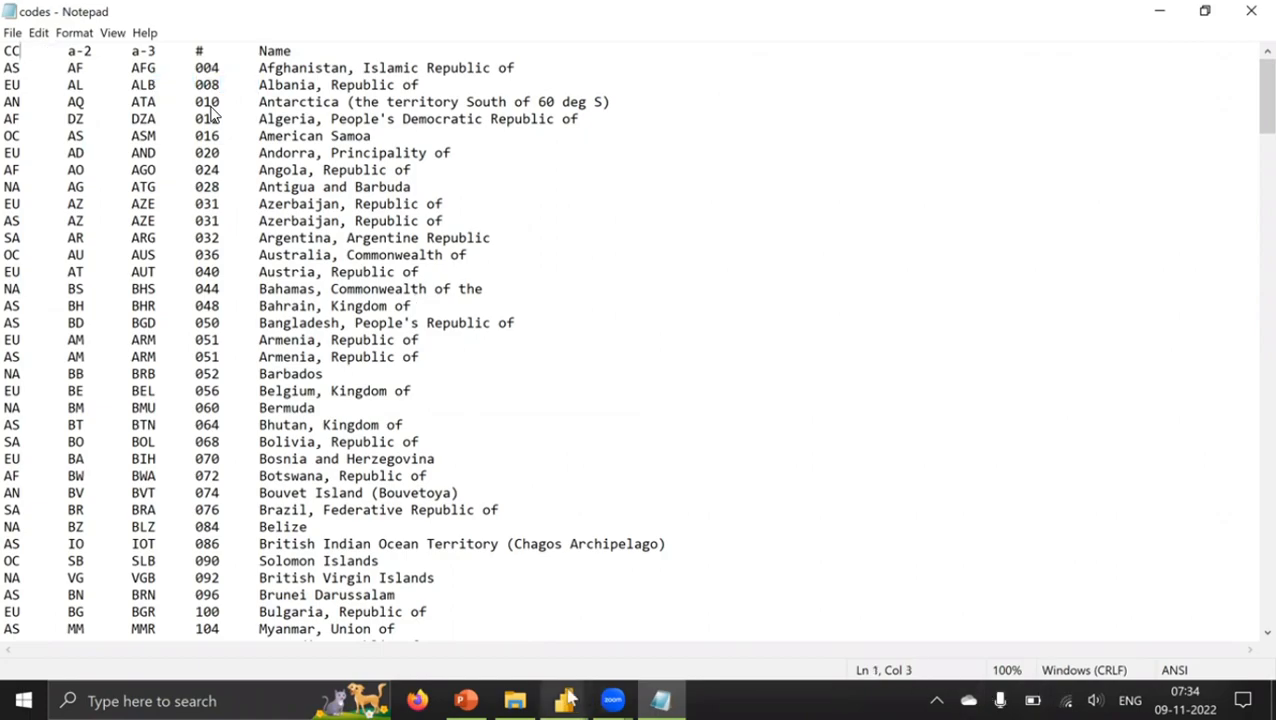
pyautogui.moveTo(564, 700)
pyautogui.click(637, 601)
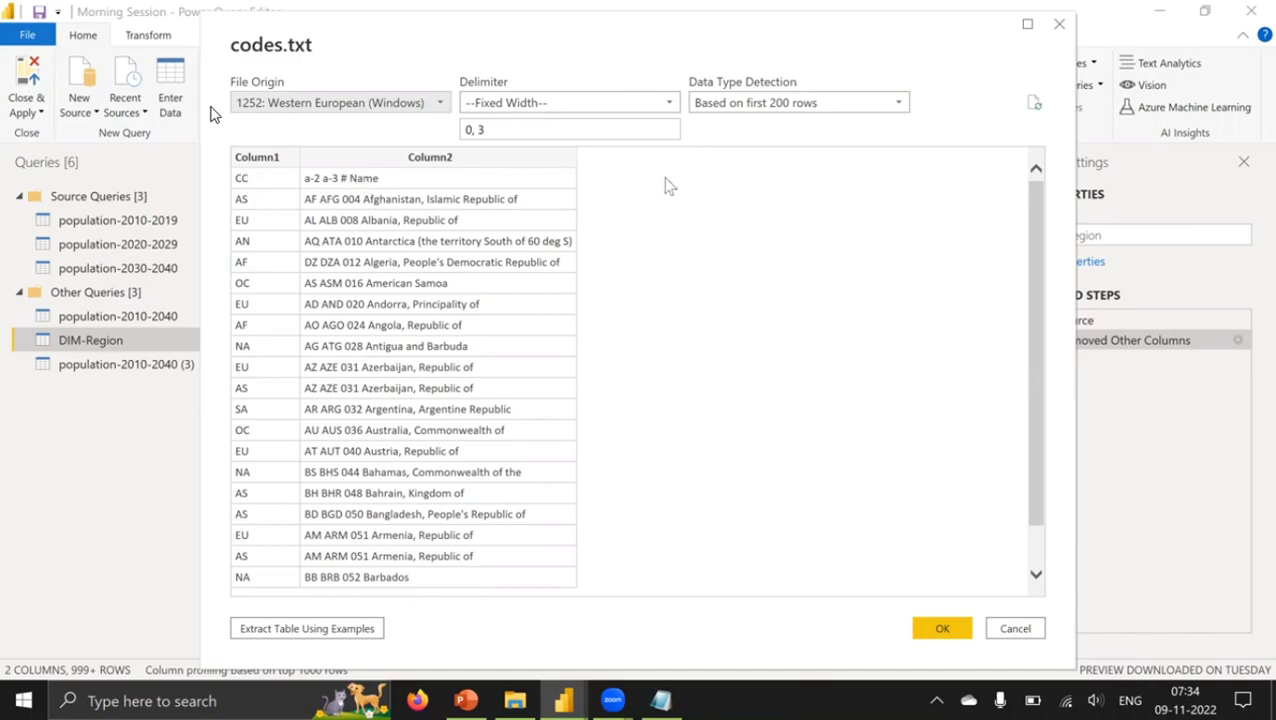
# Step: Check the gaps between the header names on the first line of codes in Notepad, and return to the import preview
pyautogui.click(682, 695)
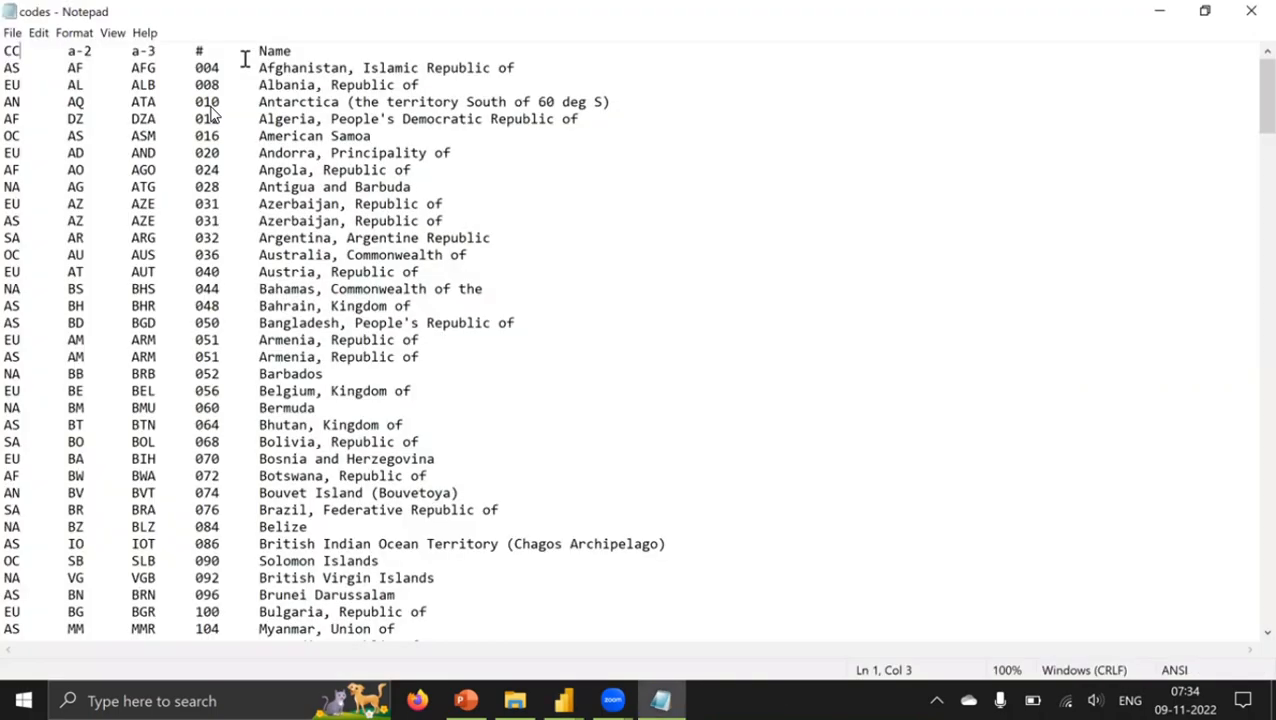
pyautogui.moveTo(25, 53); pyautogui.dragTo(258, 52)
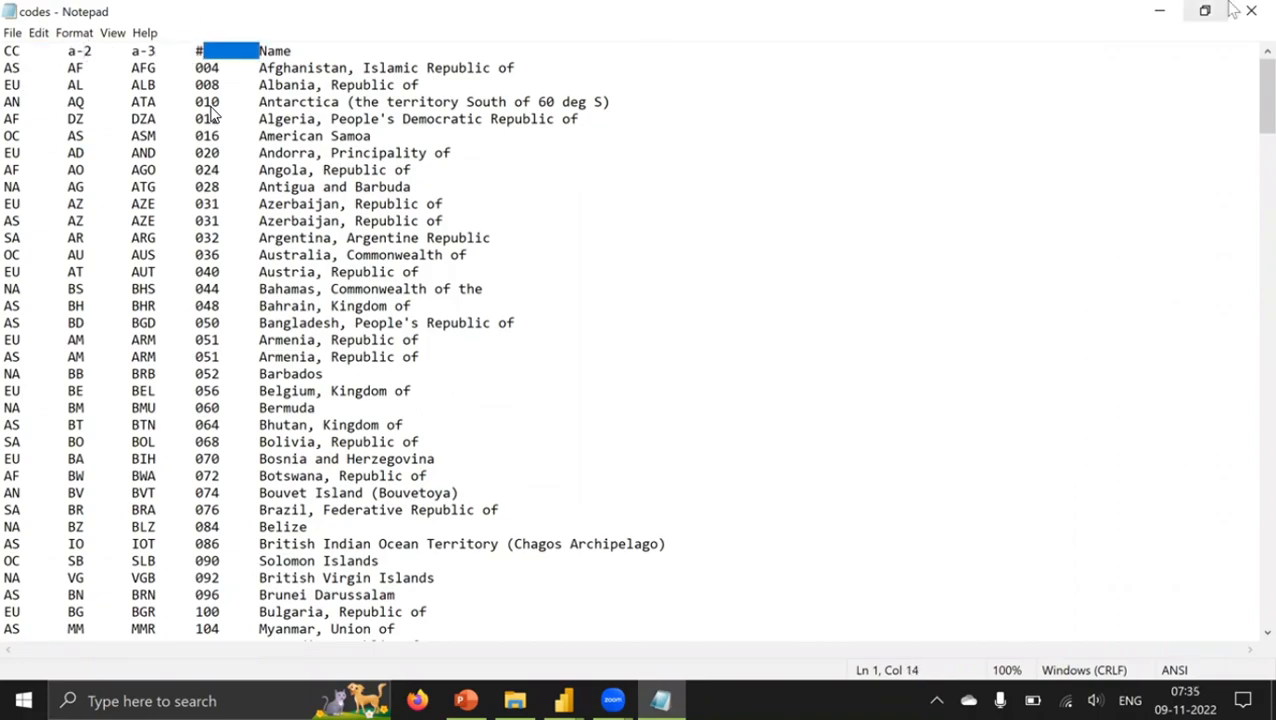
pyautogui.hotkey('alt', 'Tab')
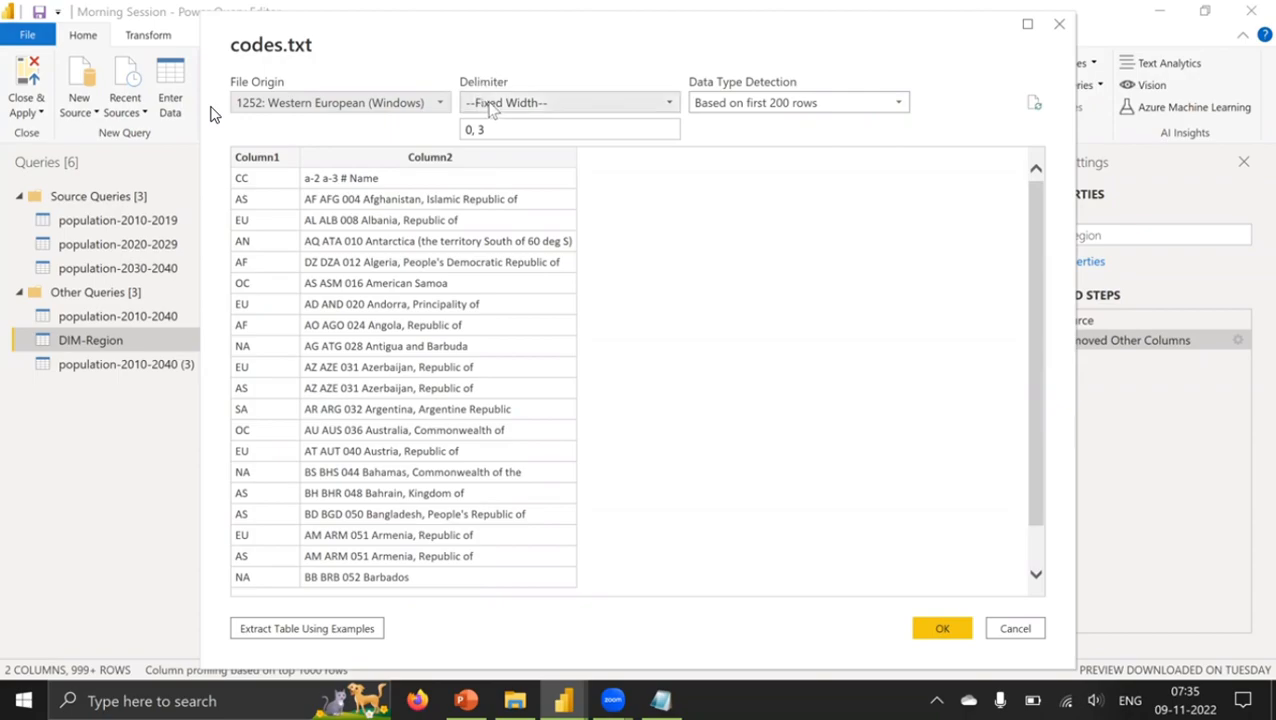
# Step: Try Space as the delimiter for the codes.txt import
pyautogui.click(488, 128)
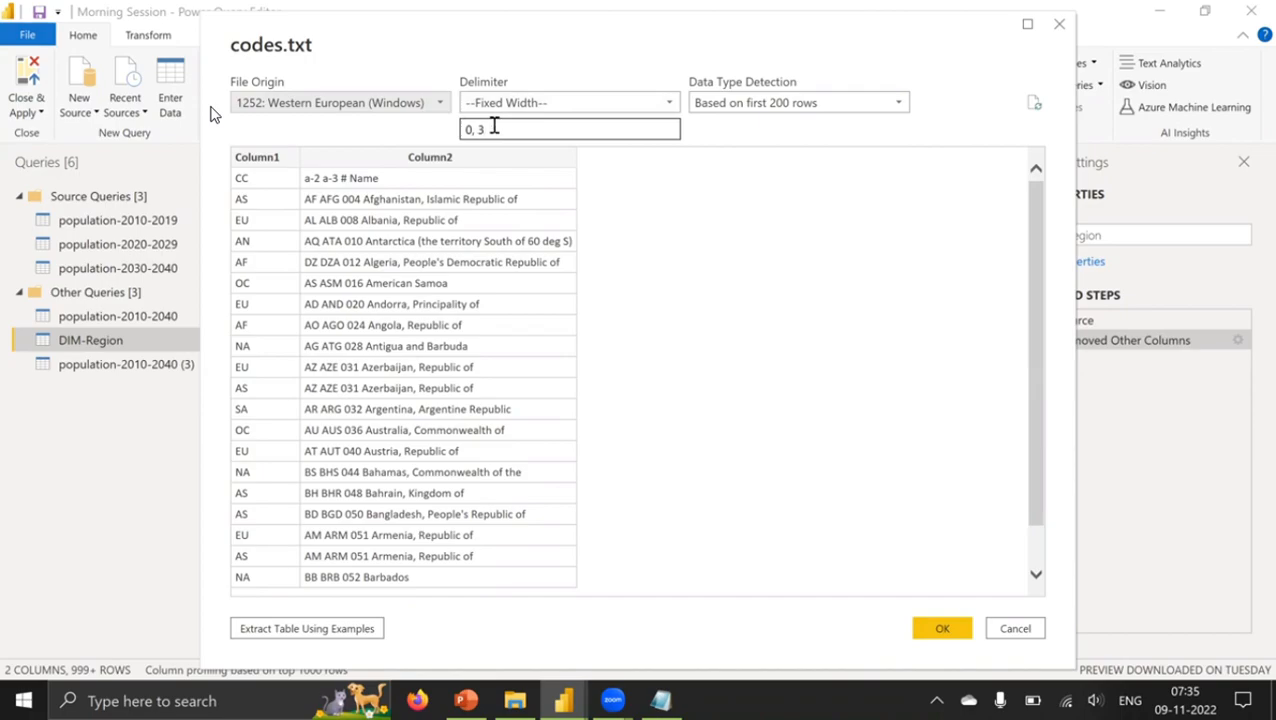
pyautogui.click(498, 106)
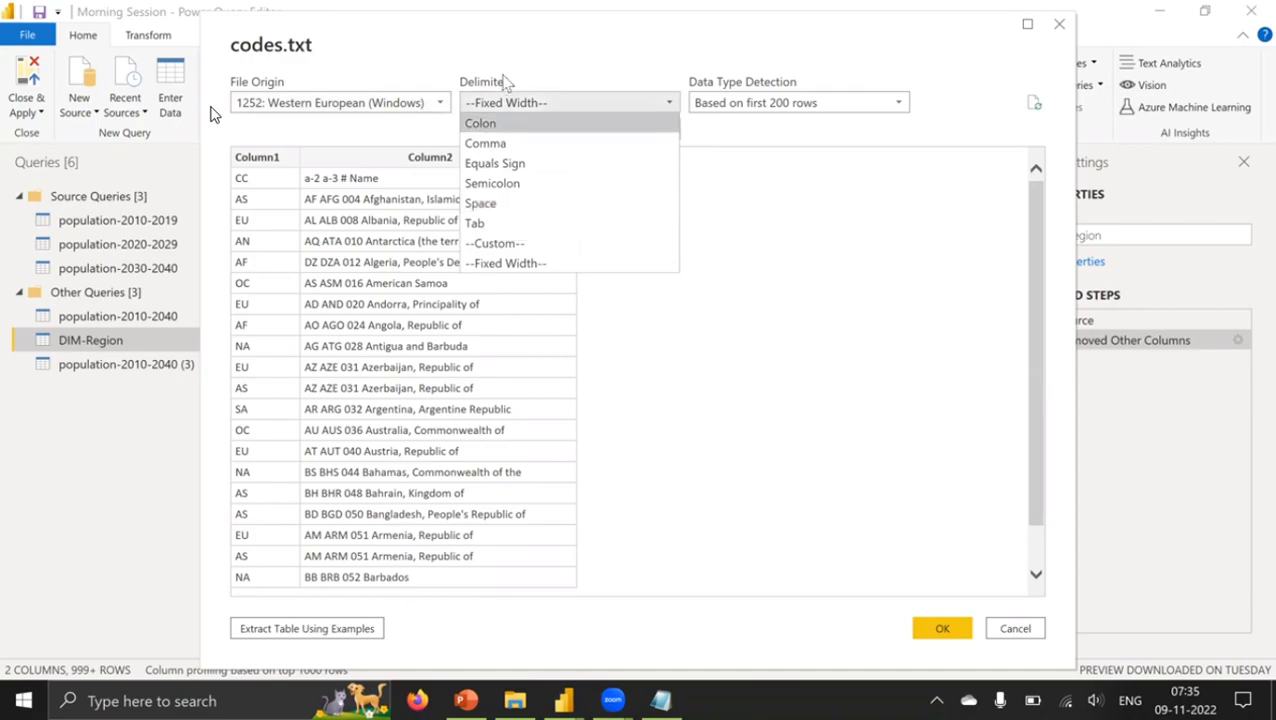
pyautogui.click(510, 104)
pyautogui.click(510, 104)
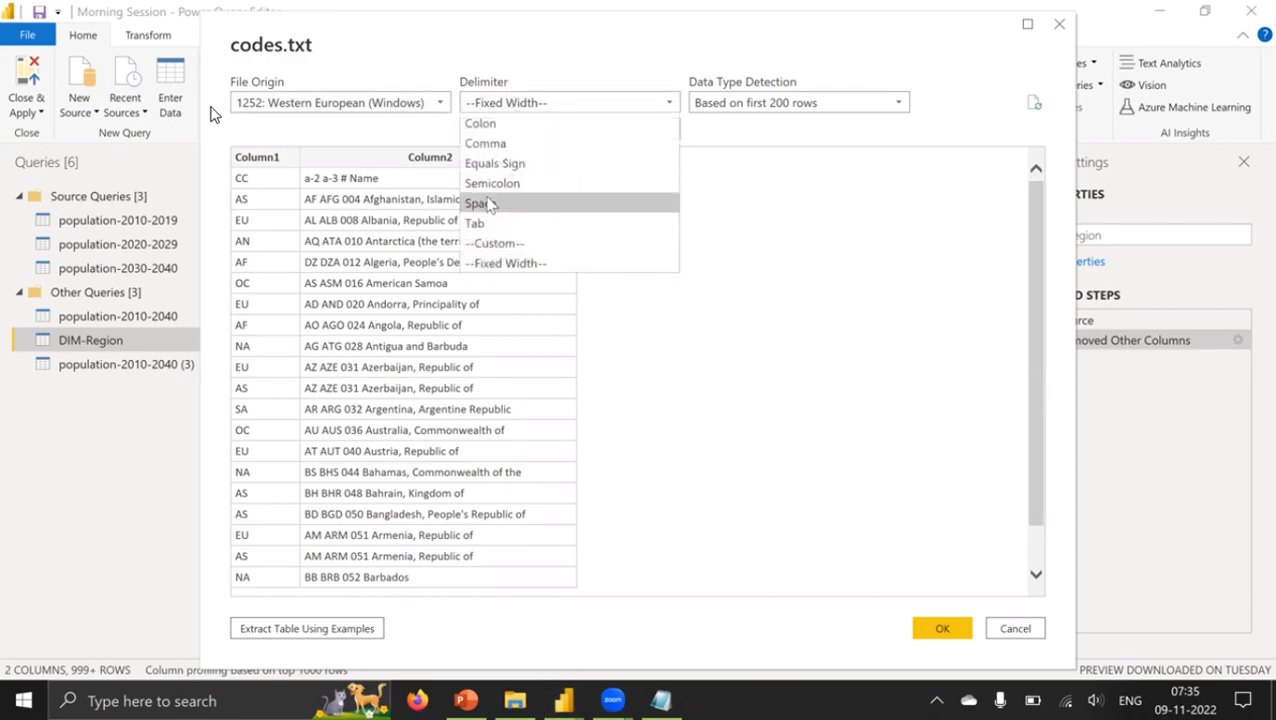
pyautogui.click(482, 204)
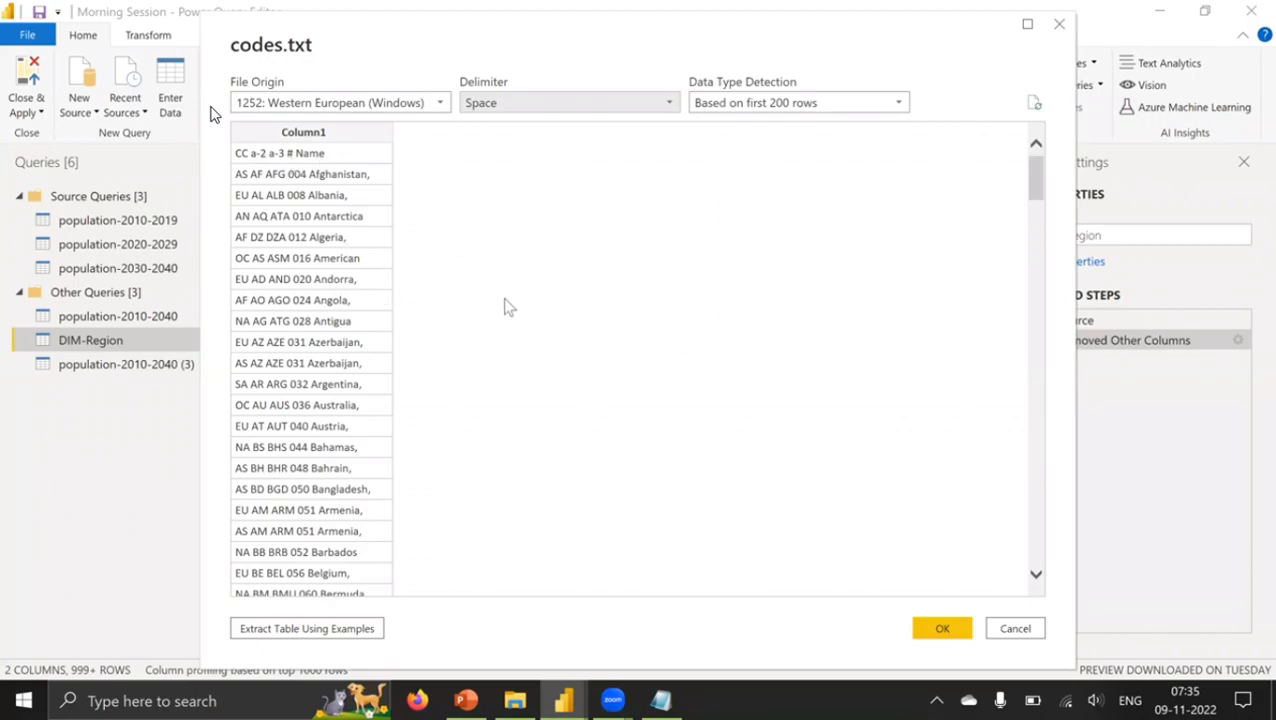
# Step: Set the delimiter of the codes.txt import to Tab
pyautogui.click(500, 108)
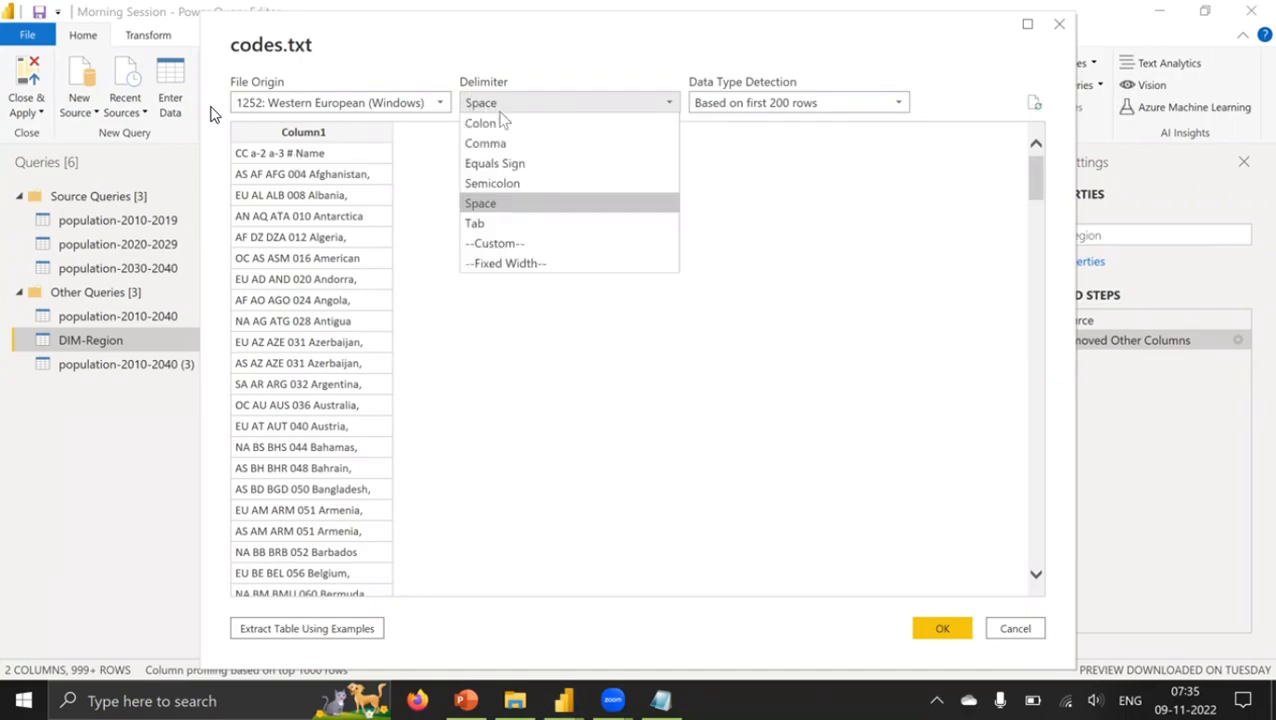
pyautogui.click(481, 224)
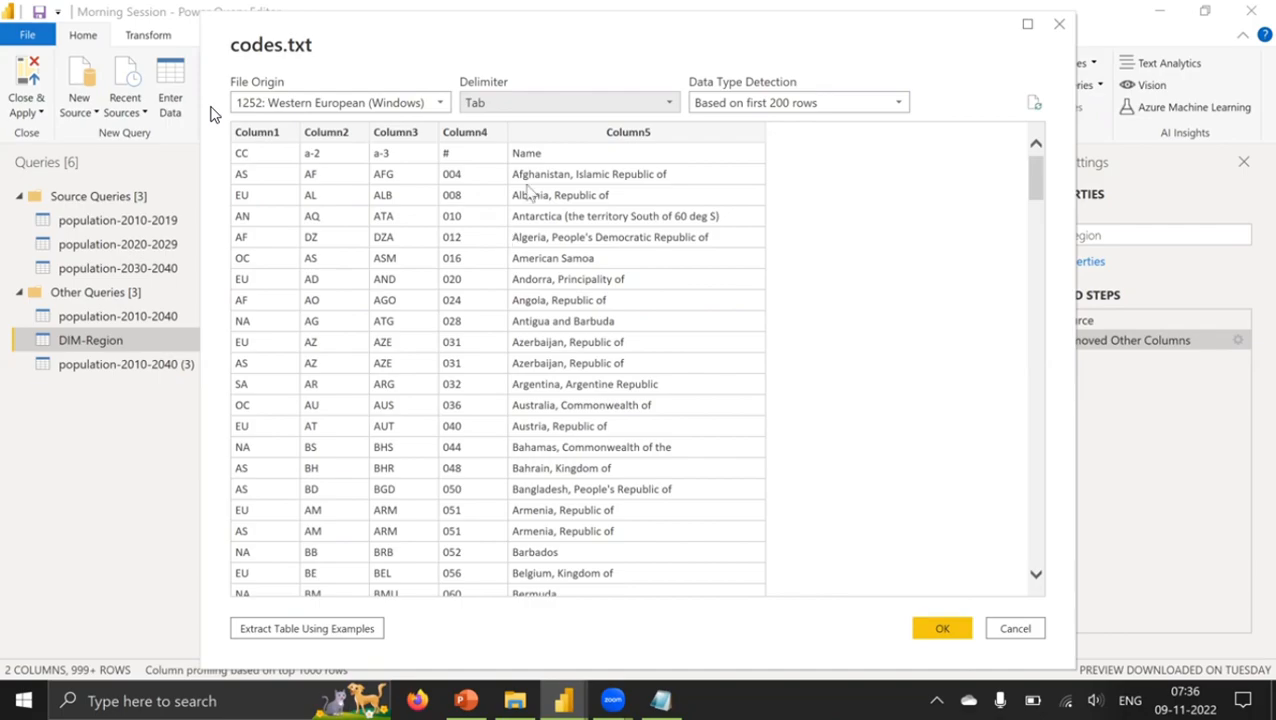
pyautogui.click(524, 101)
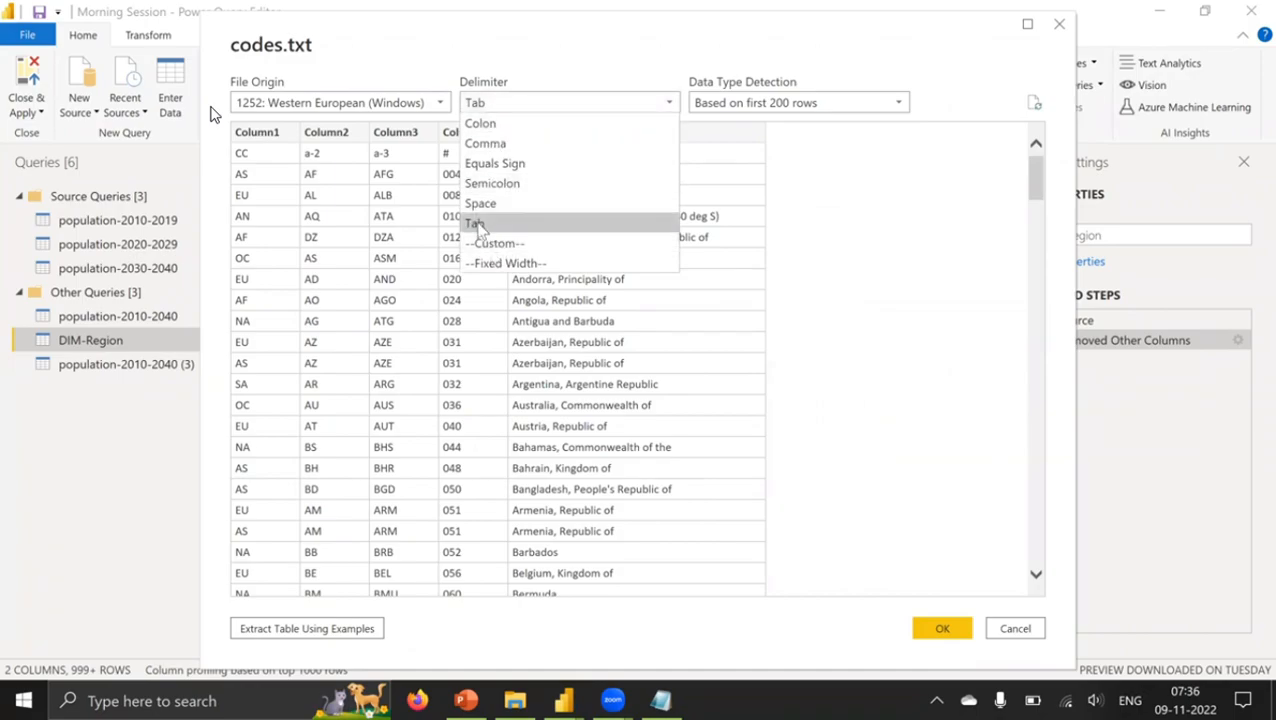
pyautogui.click(478, 52)
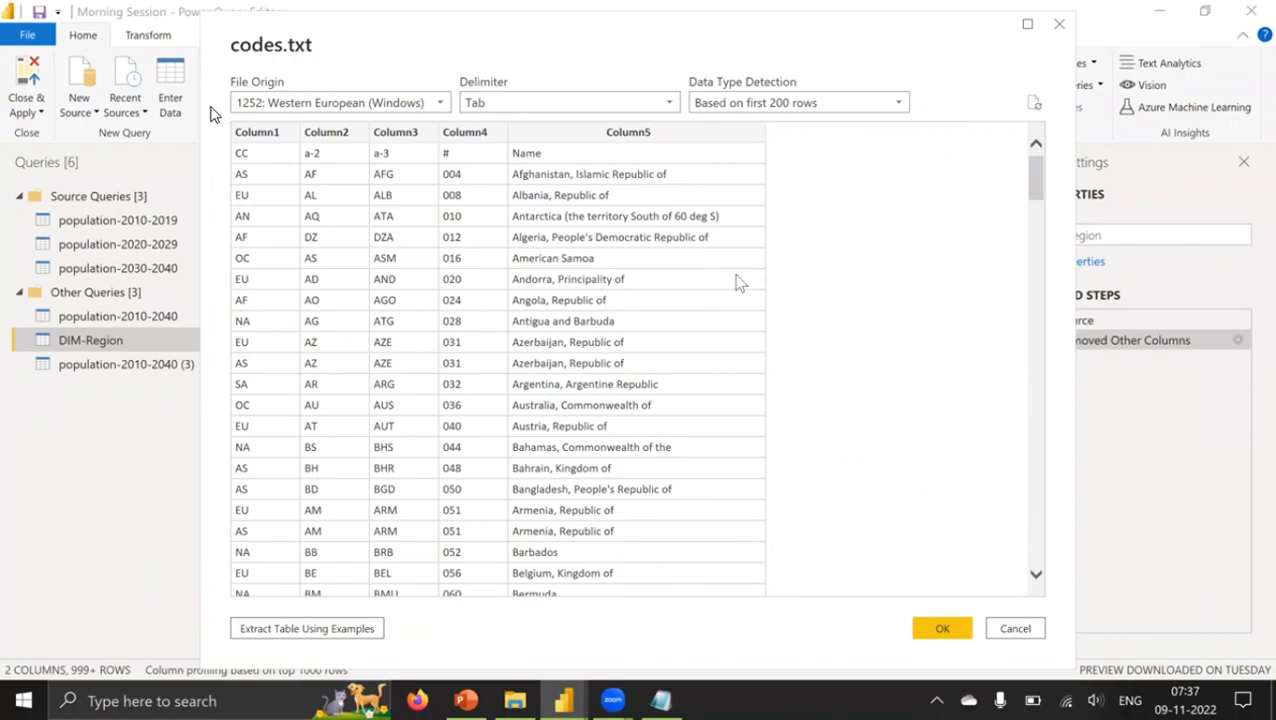
# Step: Keep data type detection based on the first 200 rows and load codes.txt as a new query
pyautogui.scroll(-5, 666, 290)
pyautogui.scroll(5, 666, 290)
pyautogui.click(883, 104)
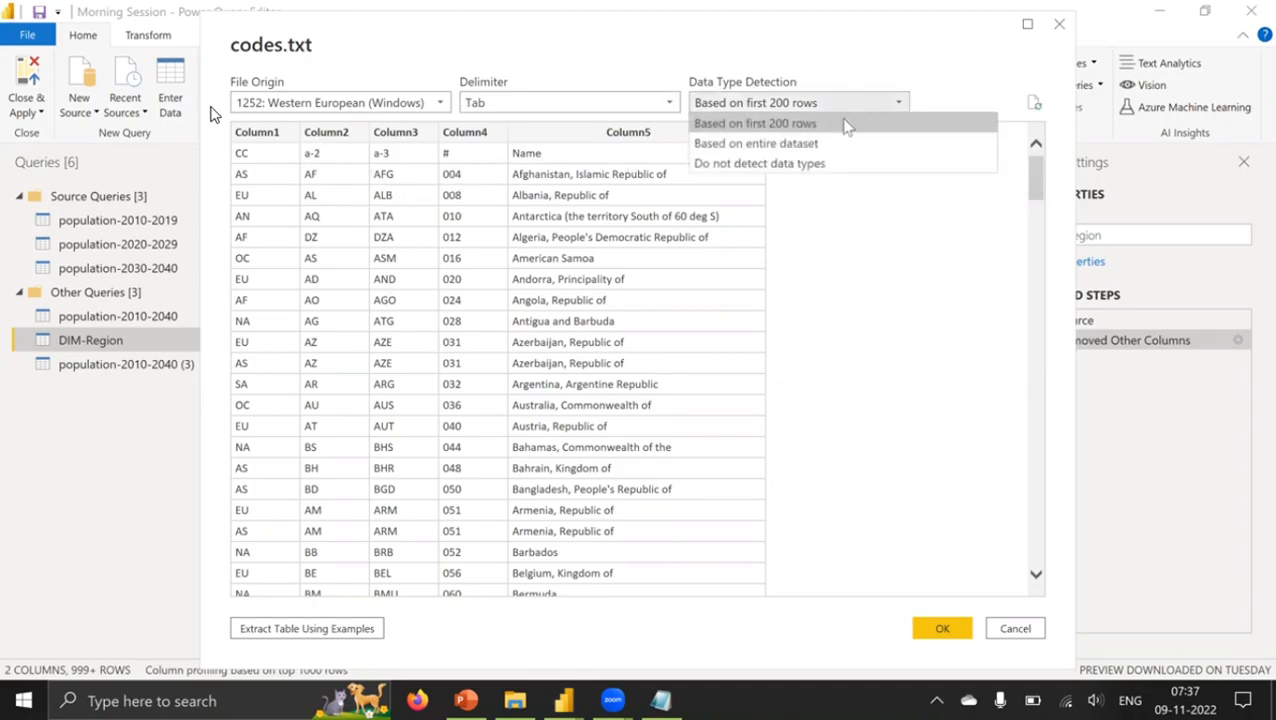
pyautogui.click(922, 95)
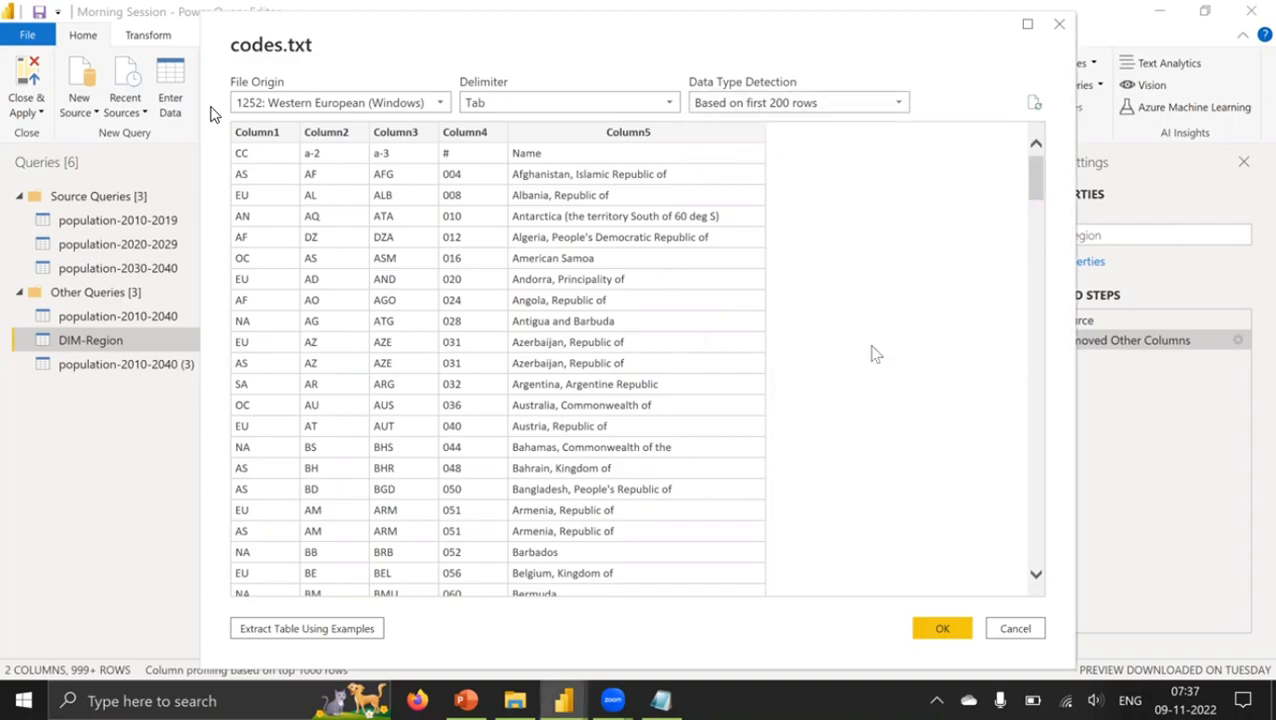
pyautogui.moveTo(1035, 178); pyautogui.dragTo(1007, 155)
pyautogui.click(940, 630)
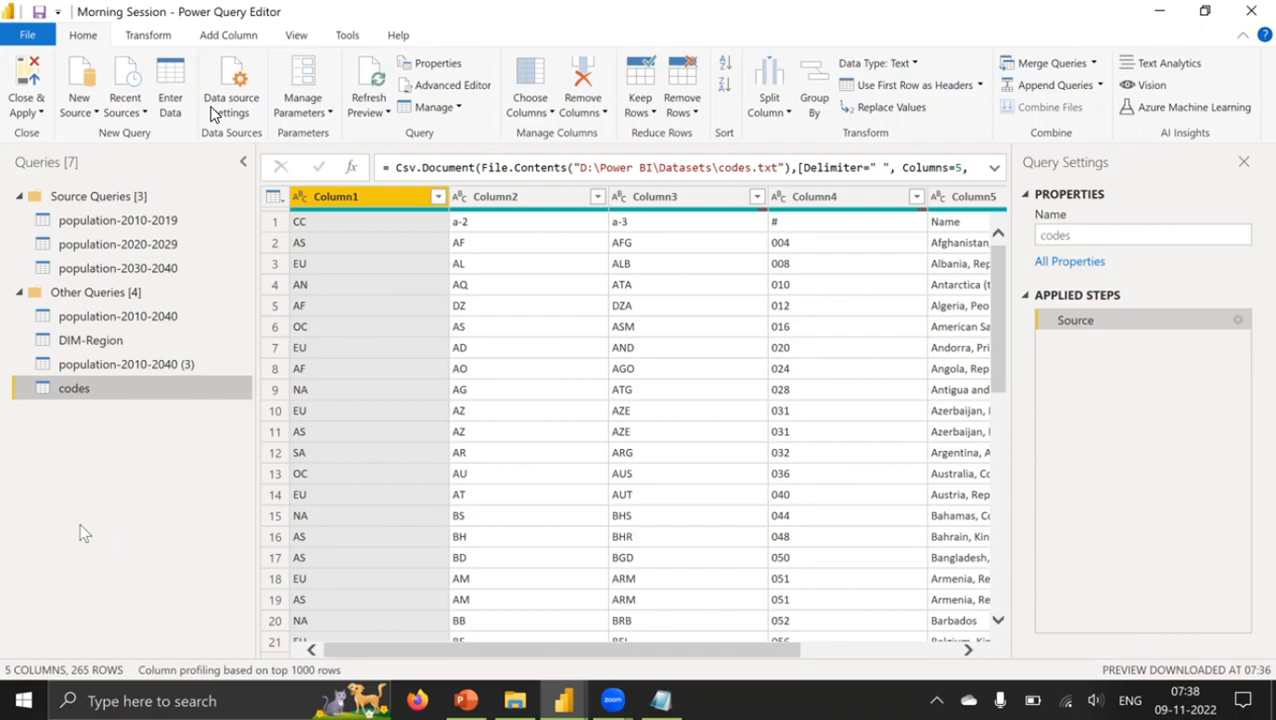
# Step: Compare the applied steps of the DIM-Region, population-2010-2040 and population-2010-2040 (3) queries
pyautogui.click(112, 343)
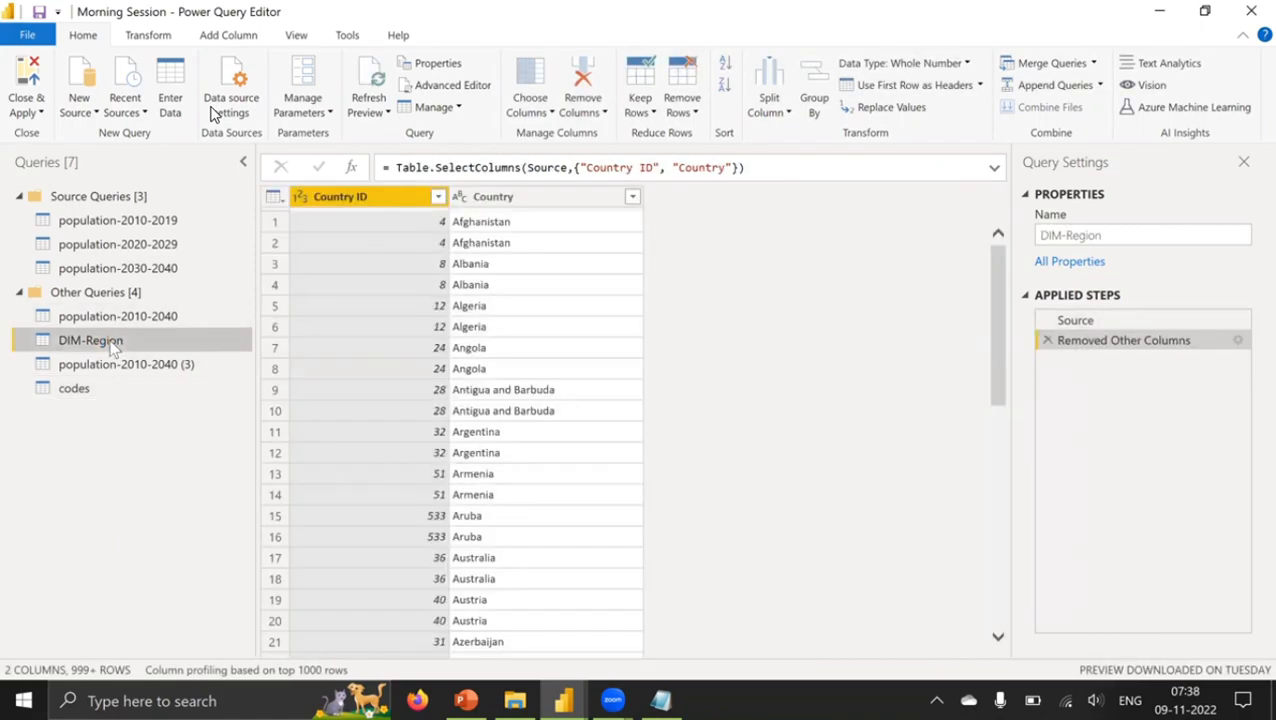
pyautogui.click(120, 364)
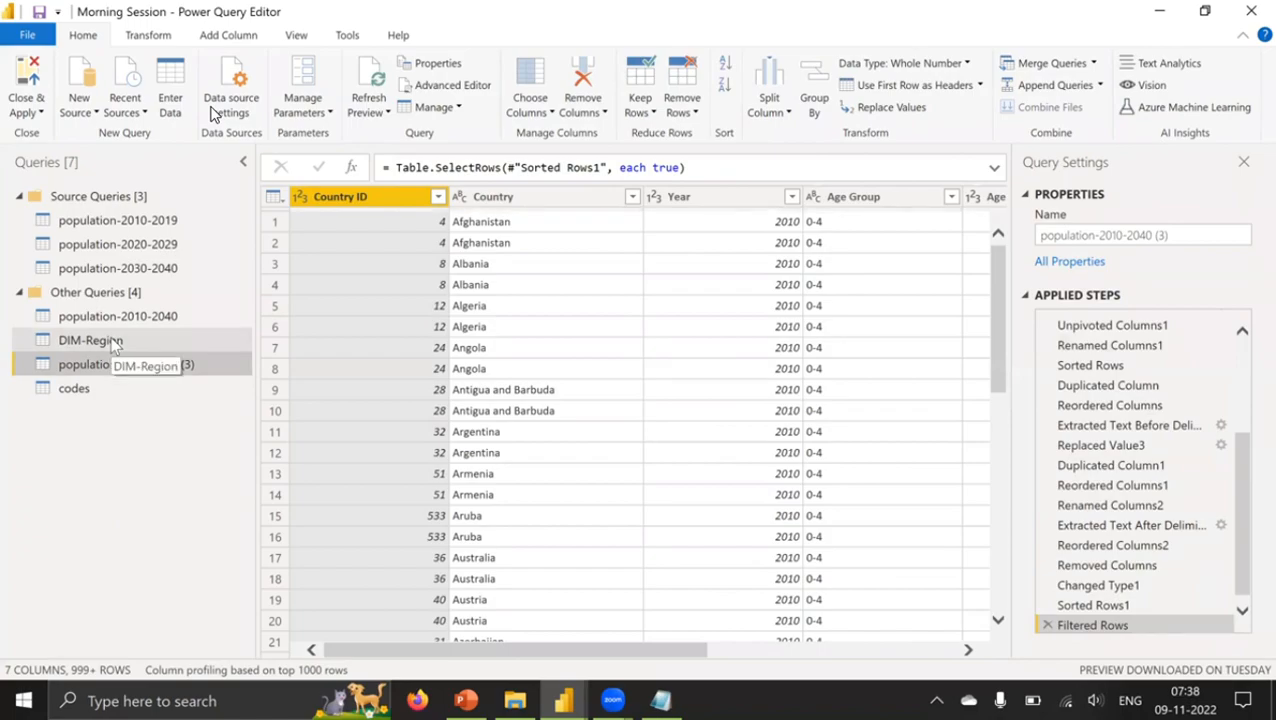
pyautogui.click(113, 341)
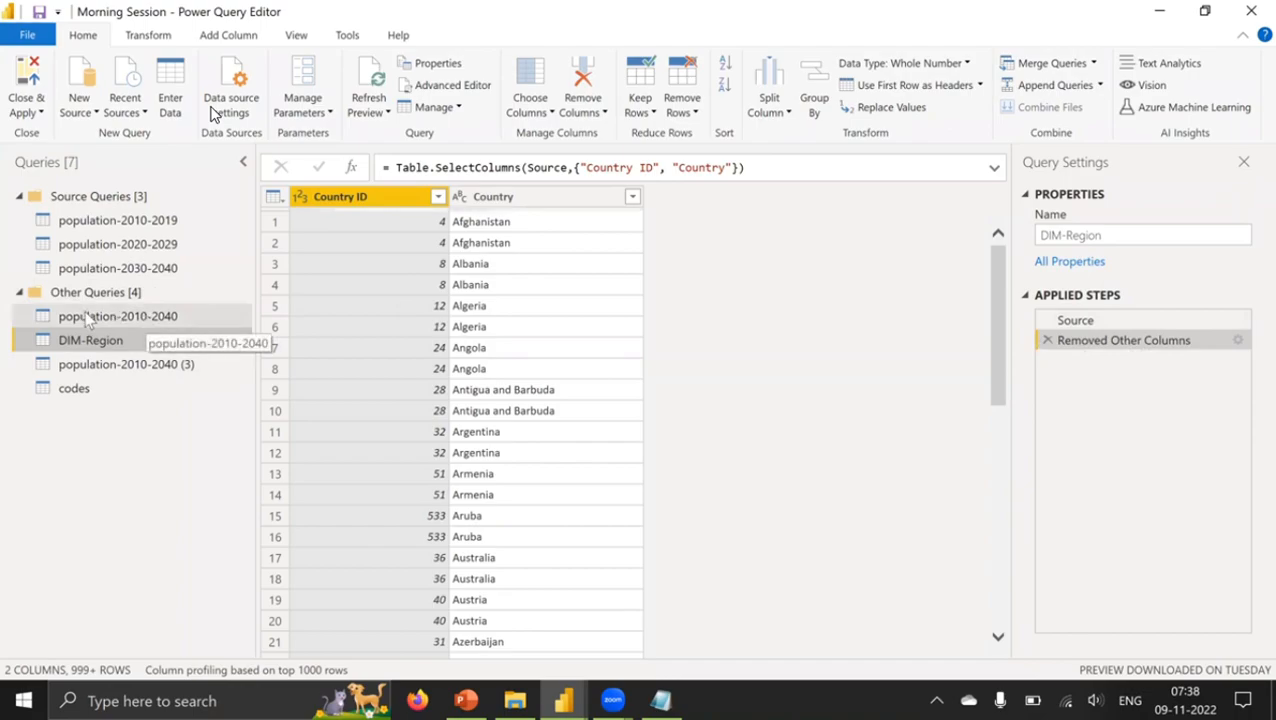
pyautogui.click(137, 320)
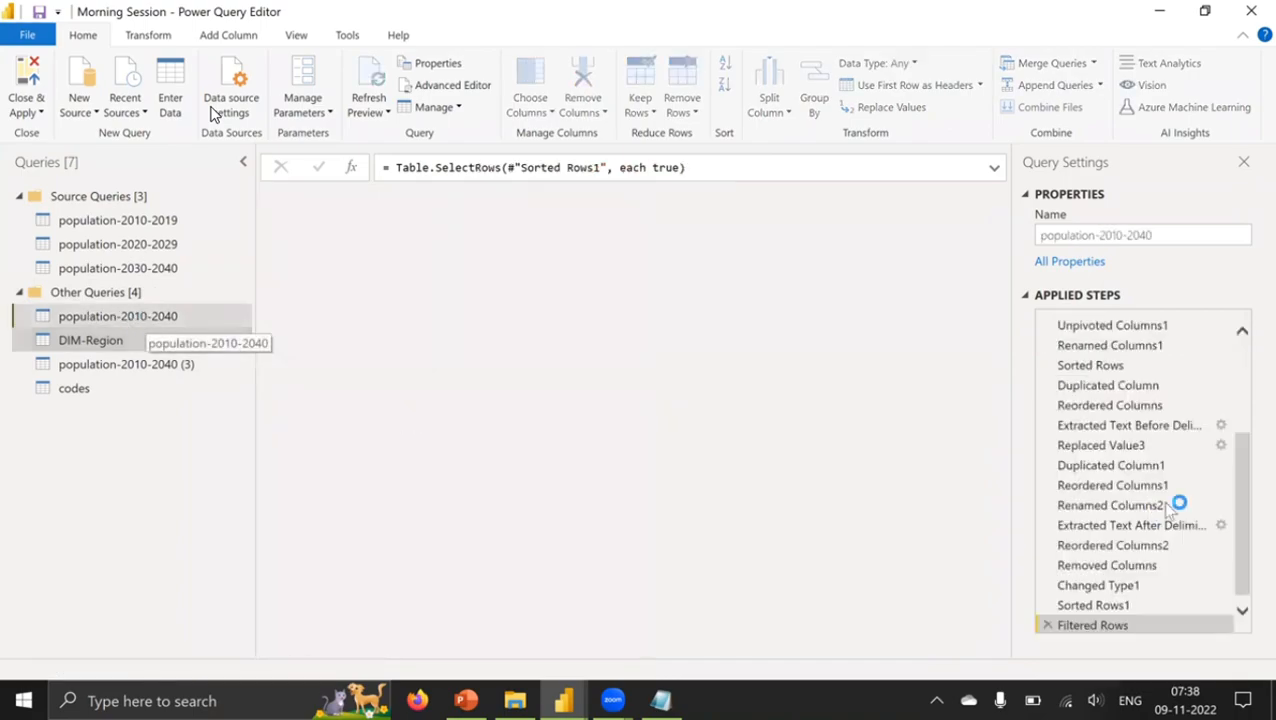
pyautogui.scroll(3, 1169, 441)
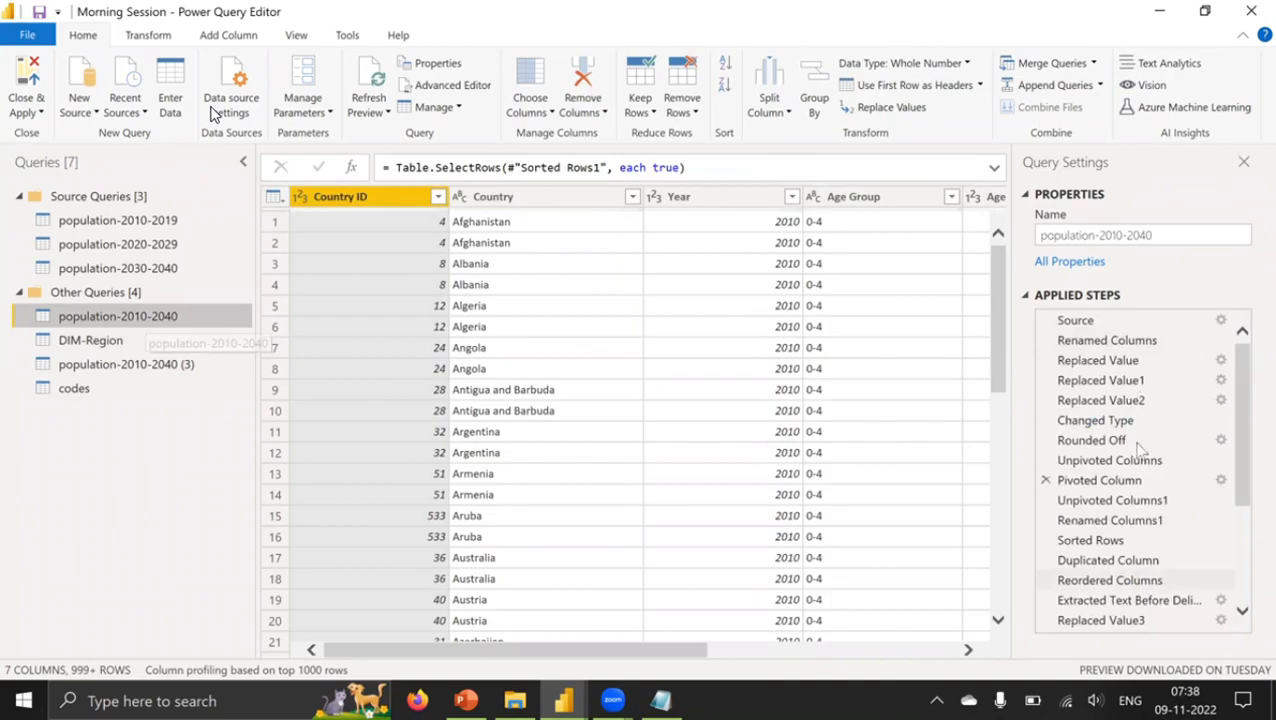
pyautogui.click(110, 348)
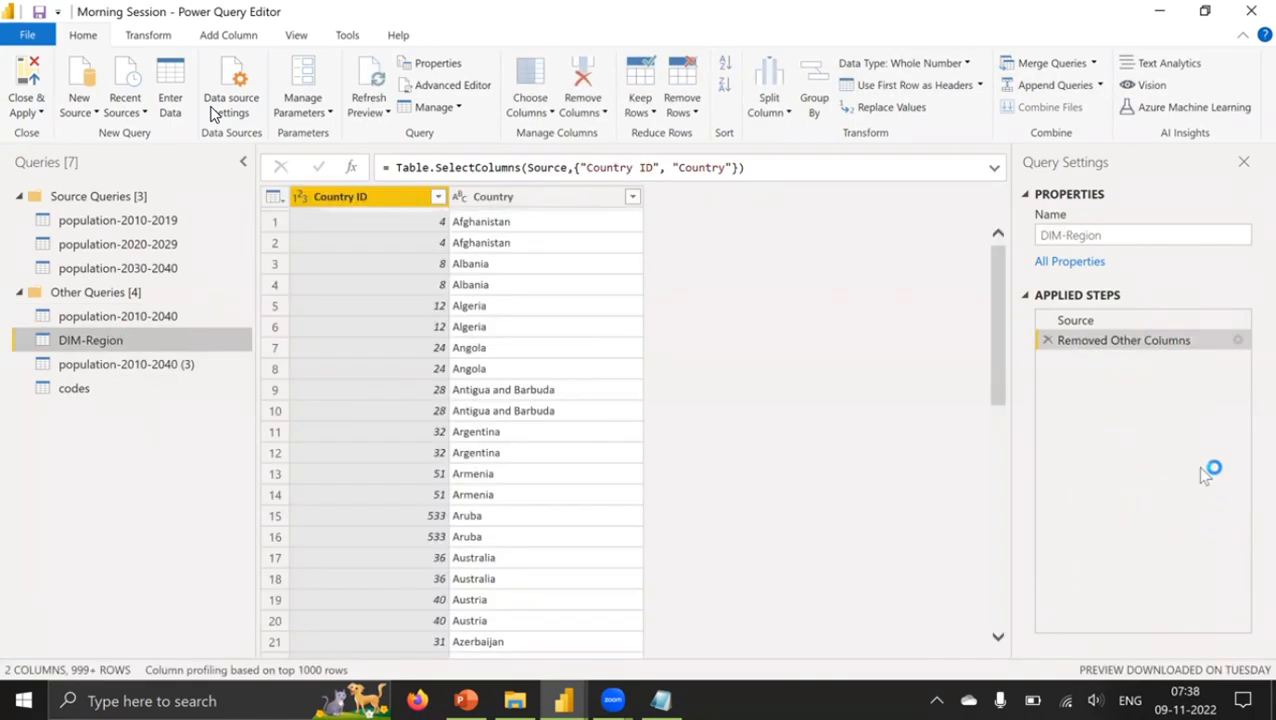
pyautogui.click(160, 368)
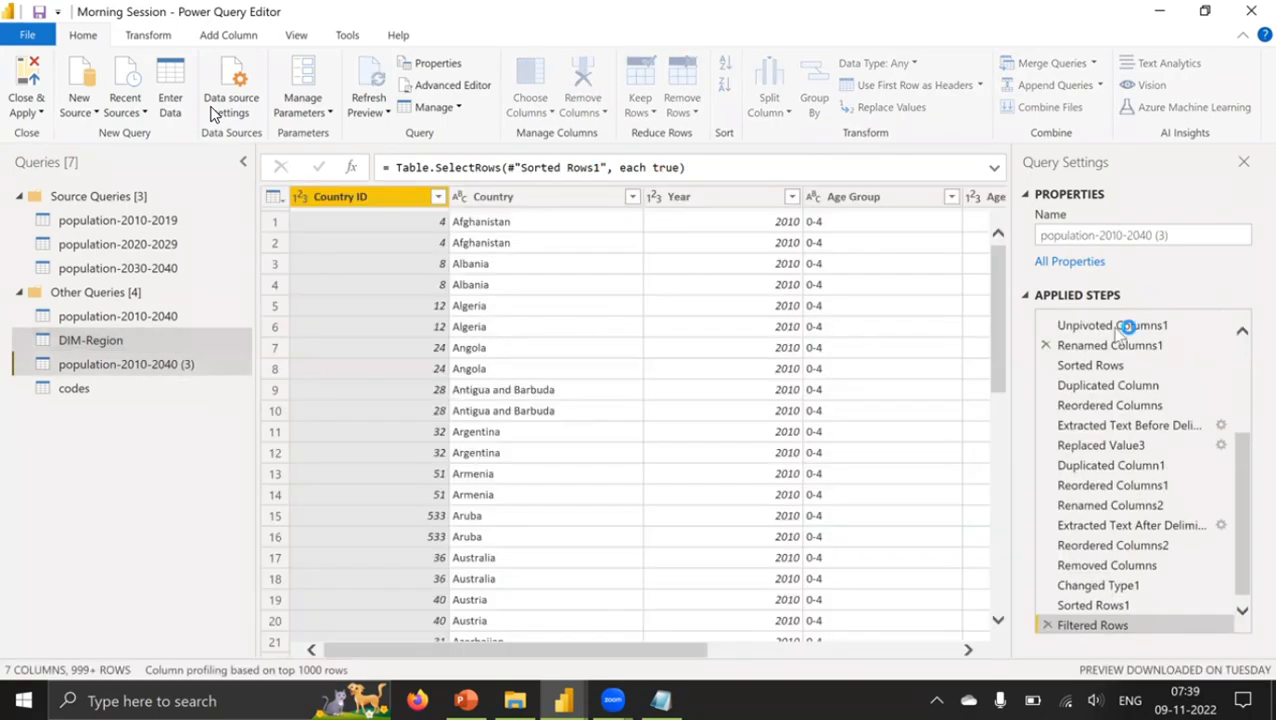
pyautogui.scroll(5, 1133, 441)
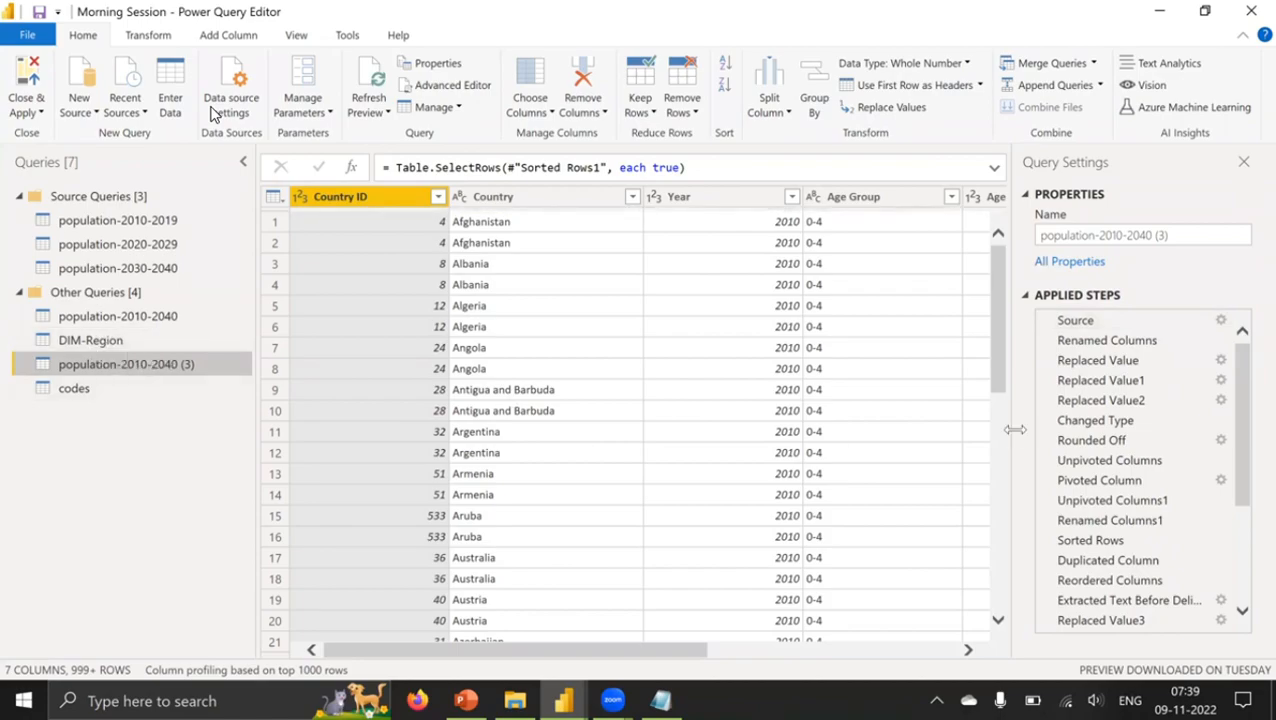
# Step: Promote the first row of the codes query to column headers
pyautogui.click(80, 388)
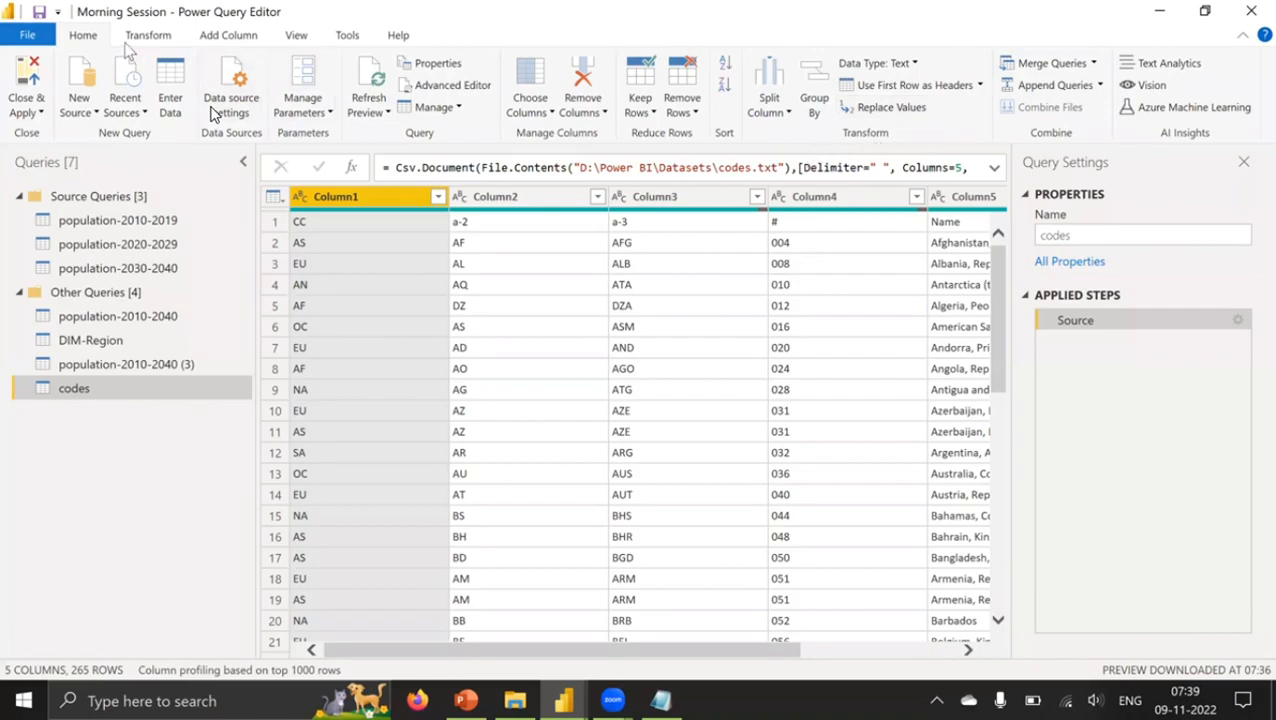
pyautogui.click(897, 88)
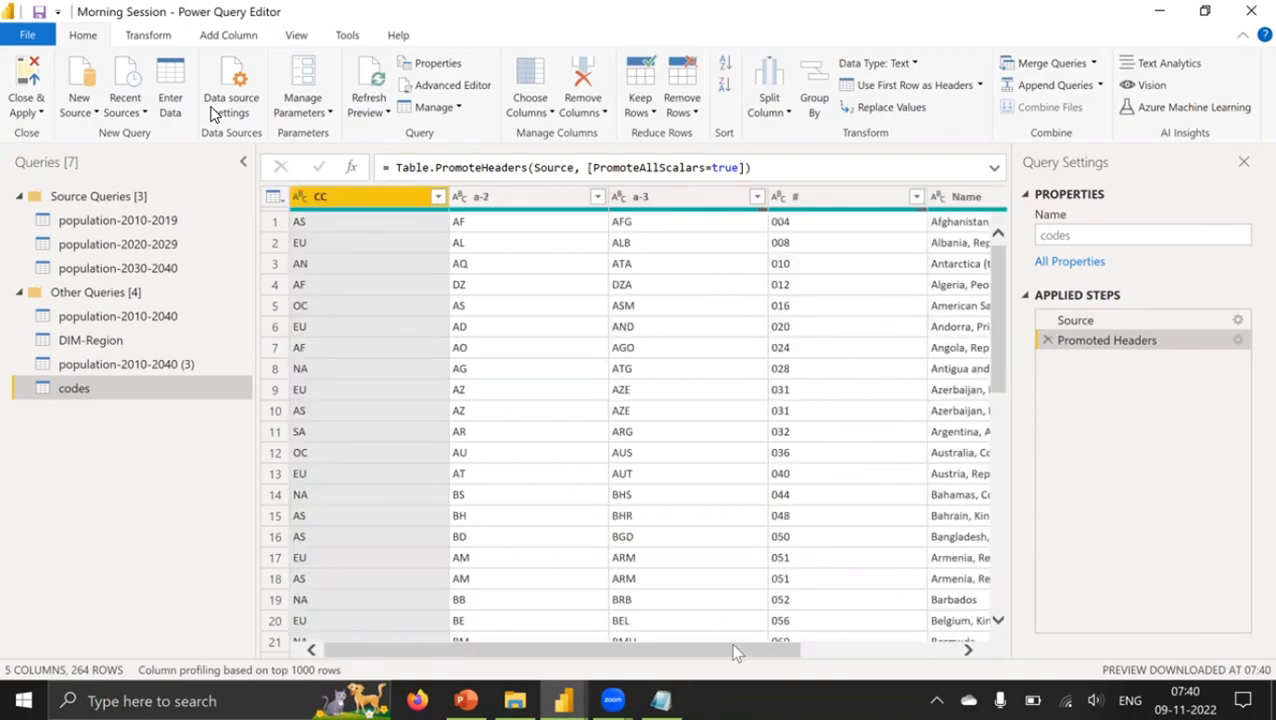
pyautogui.click(968, 649)
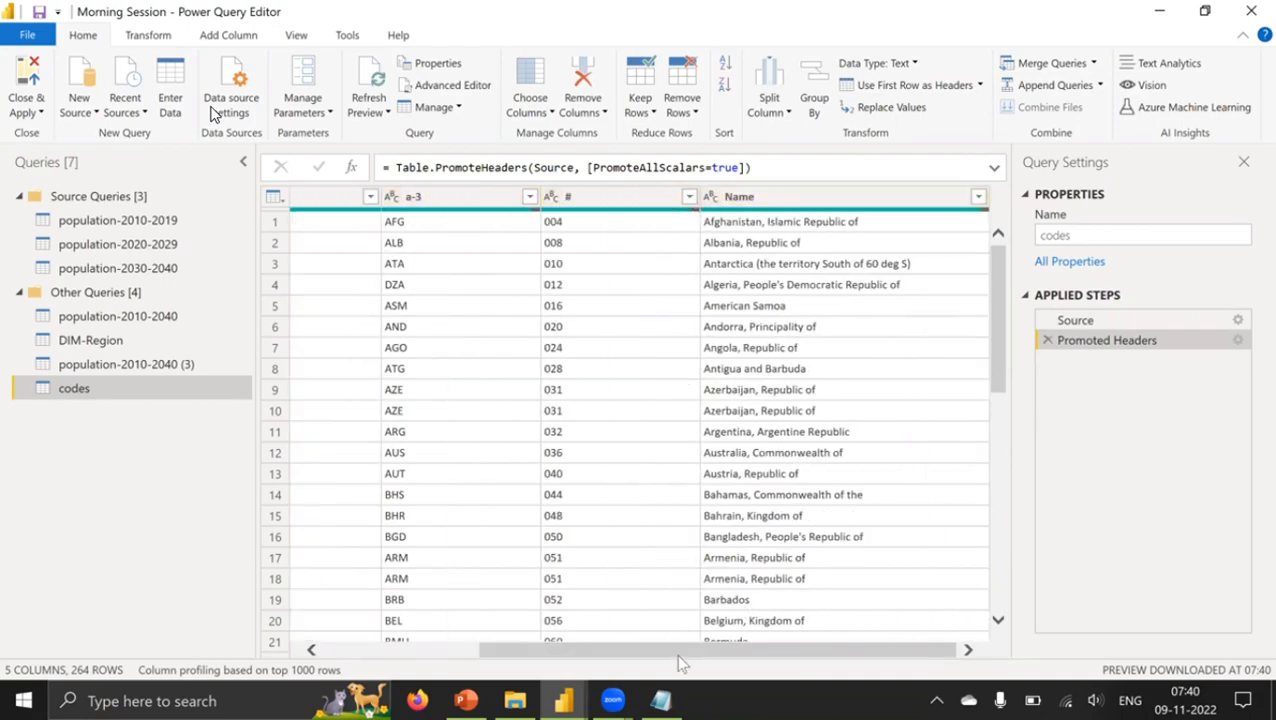
pyautogui.moveTo(680, 649); pyautogui.dragTo(606, 649)
# Step: Remove the rows with empty values in the a-3 column of the codes query
pyautogui.moveTo(621, 212)
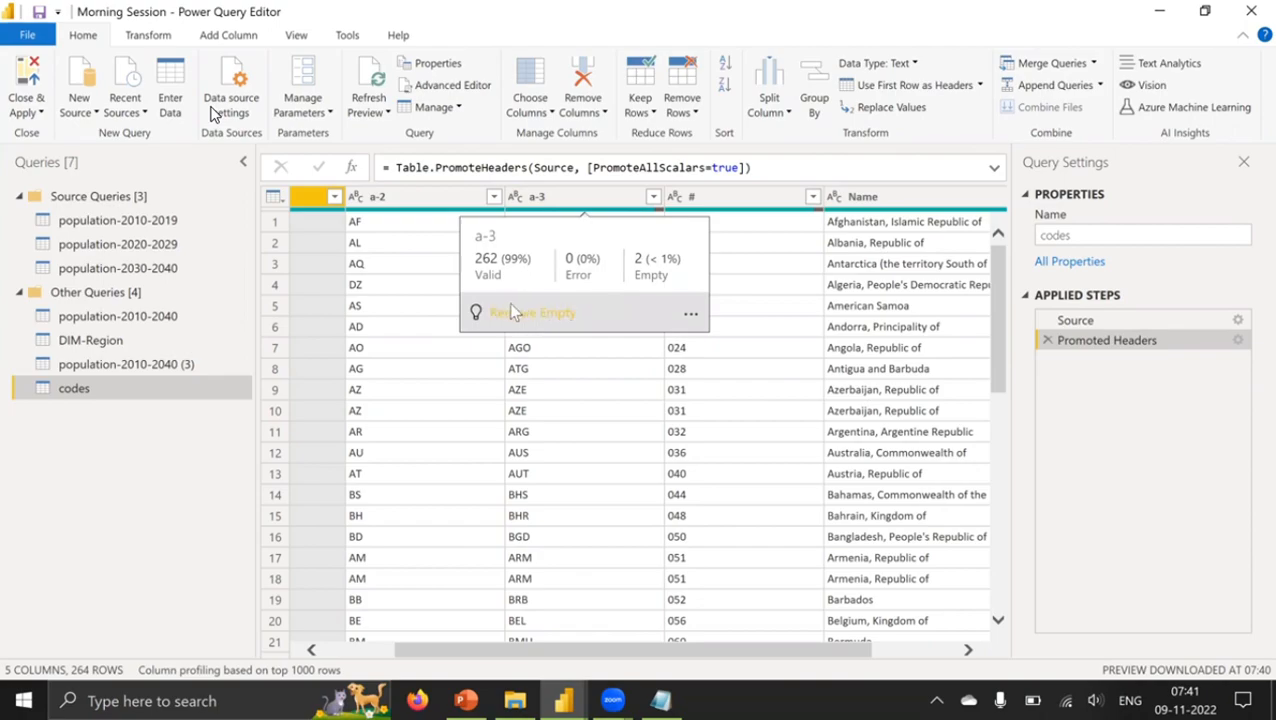
pyautogui.click(653, 198)
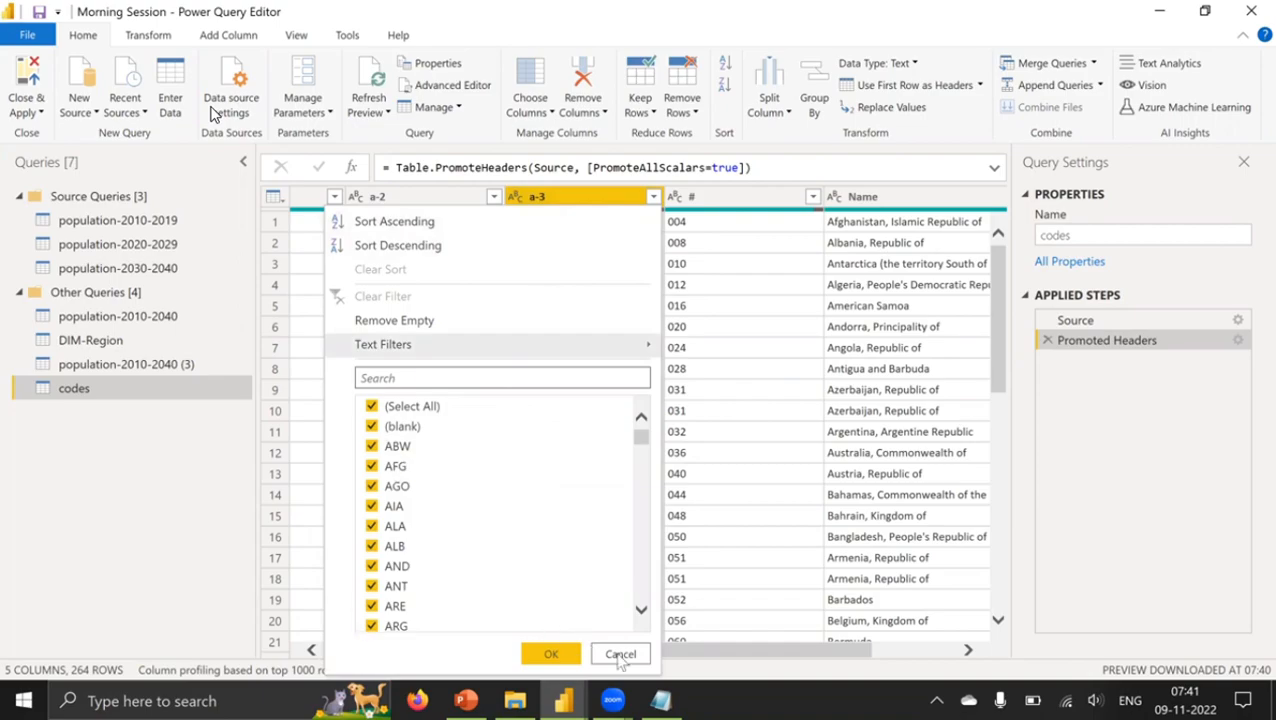
pyautogui.click(619, 653)
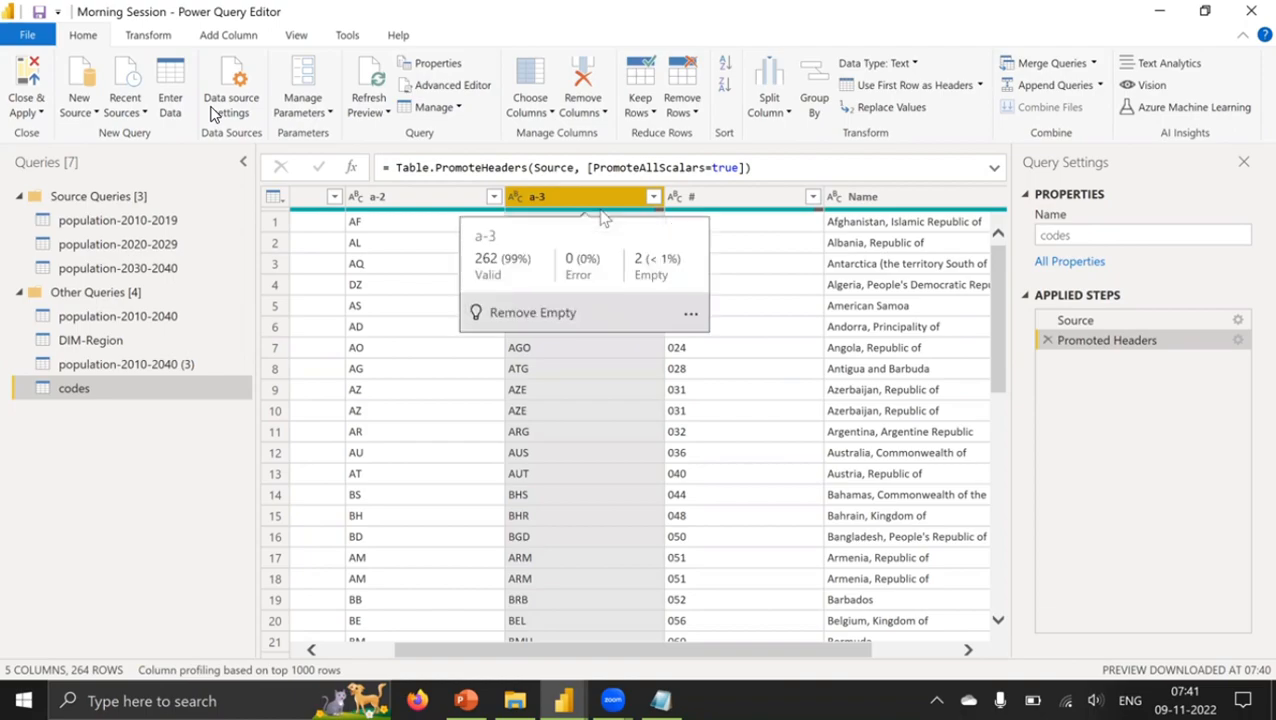
pyautogui.click(540, 312)
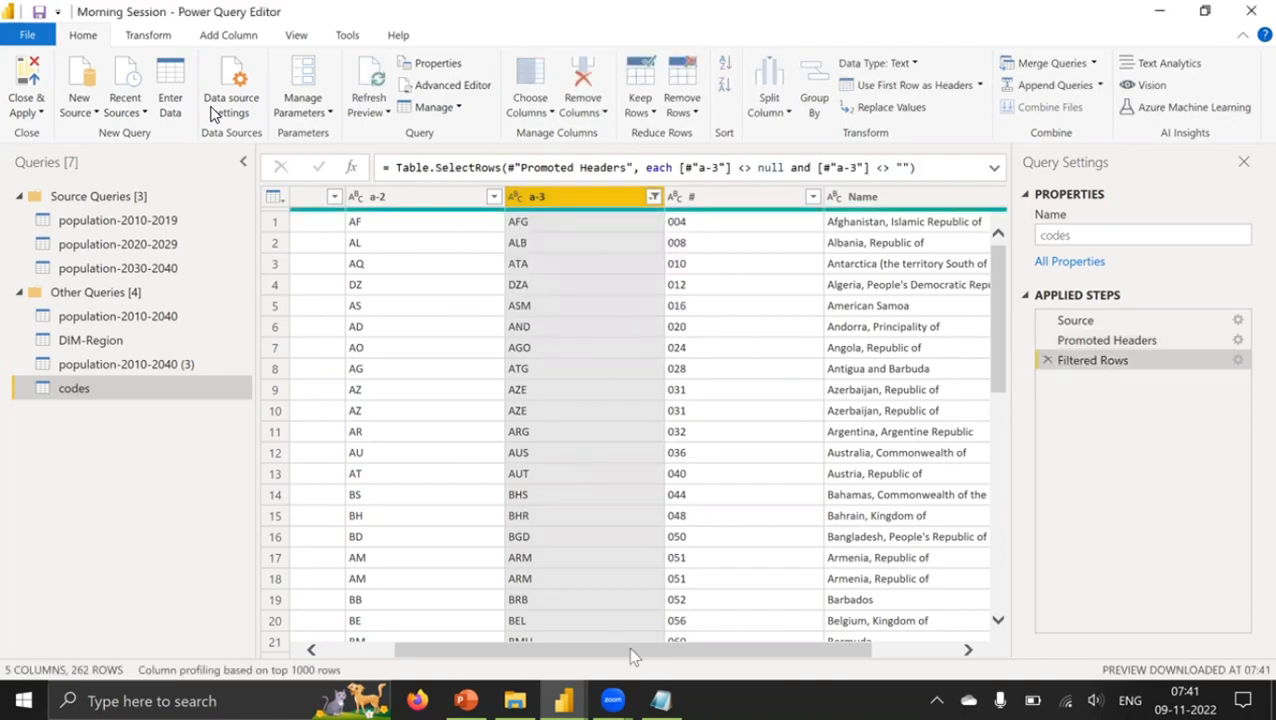
pyautogui.moveTo(728, 650); pyautogui.dragTo(811, 640)
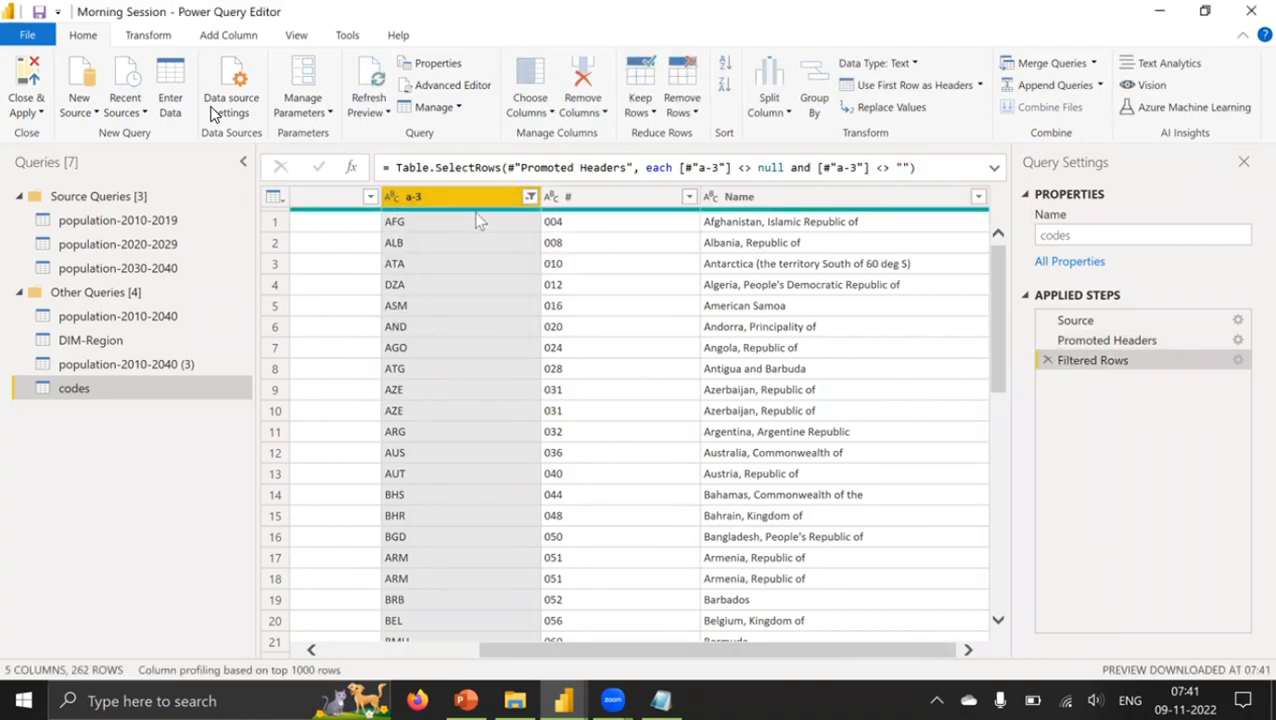
pyautogui.moveTo(478, 219)
pyautogui.moveTo(743, 219)
pyautogui.click(312, 651)
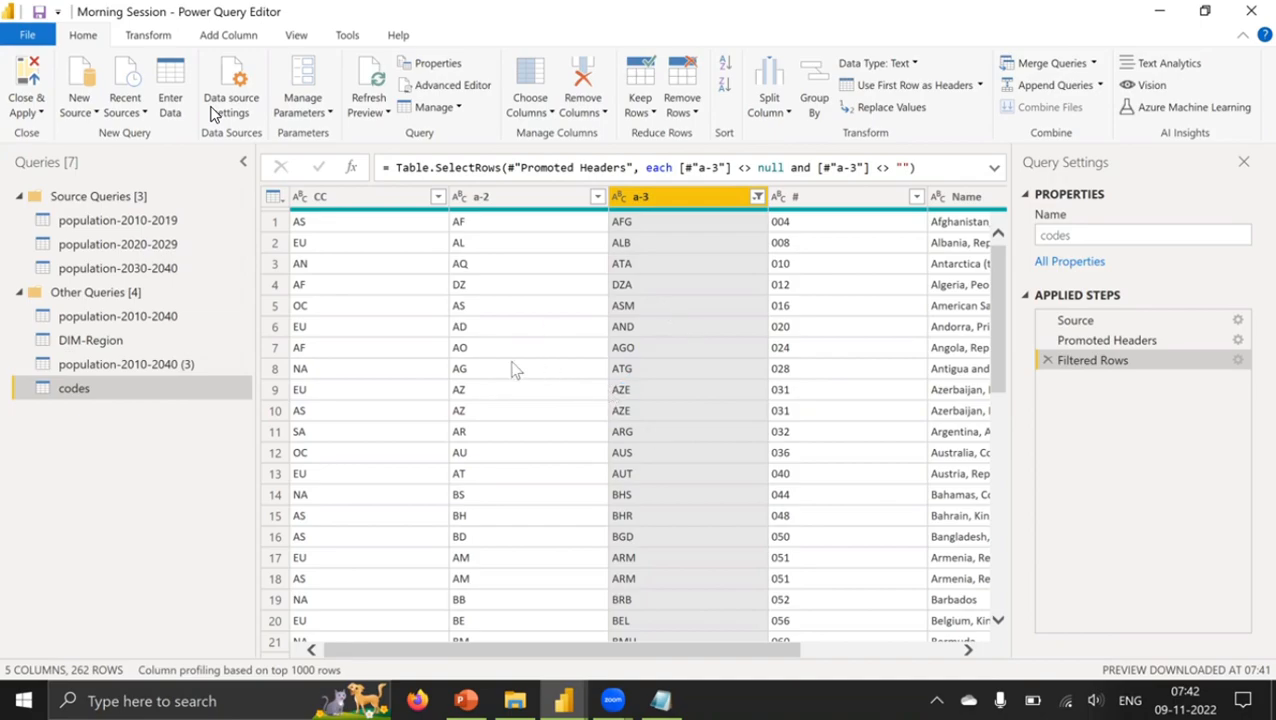
# Step: Review the Country ID and Country columns of DIM-Region against the full population-2010-2040 query
pyautogui.click(102, 346)
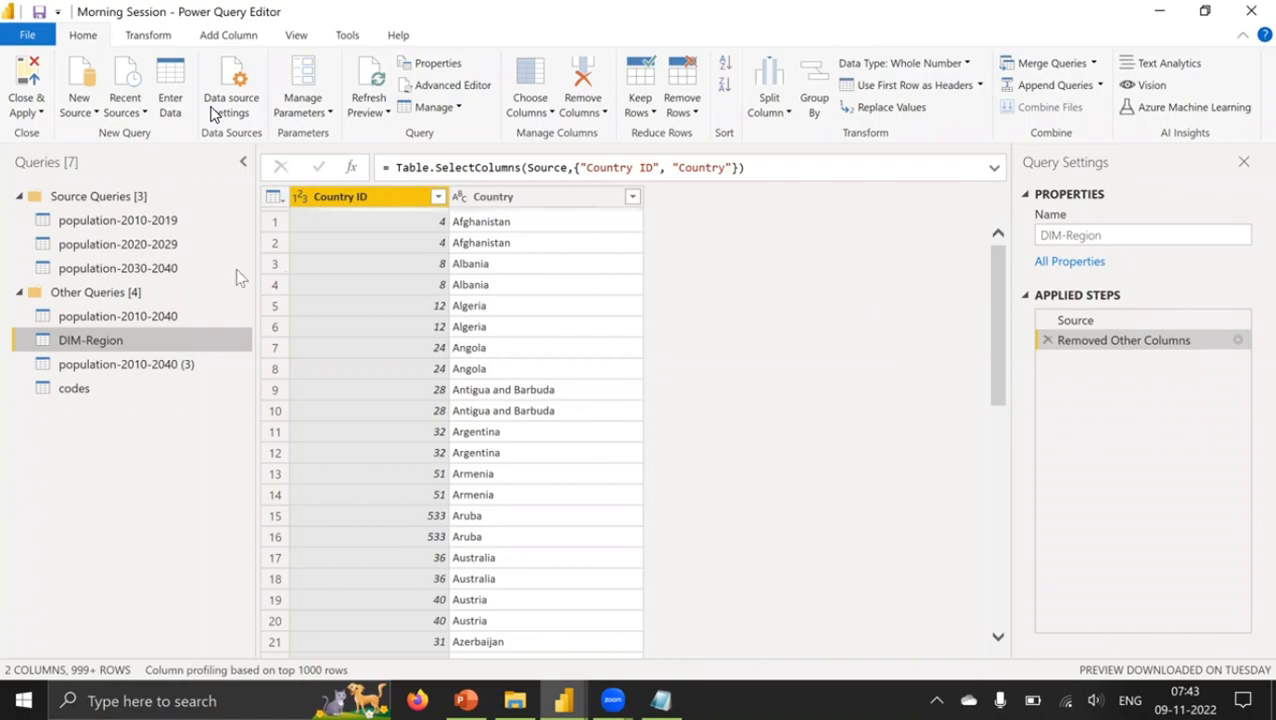
pyautogui.click(188, 315)
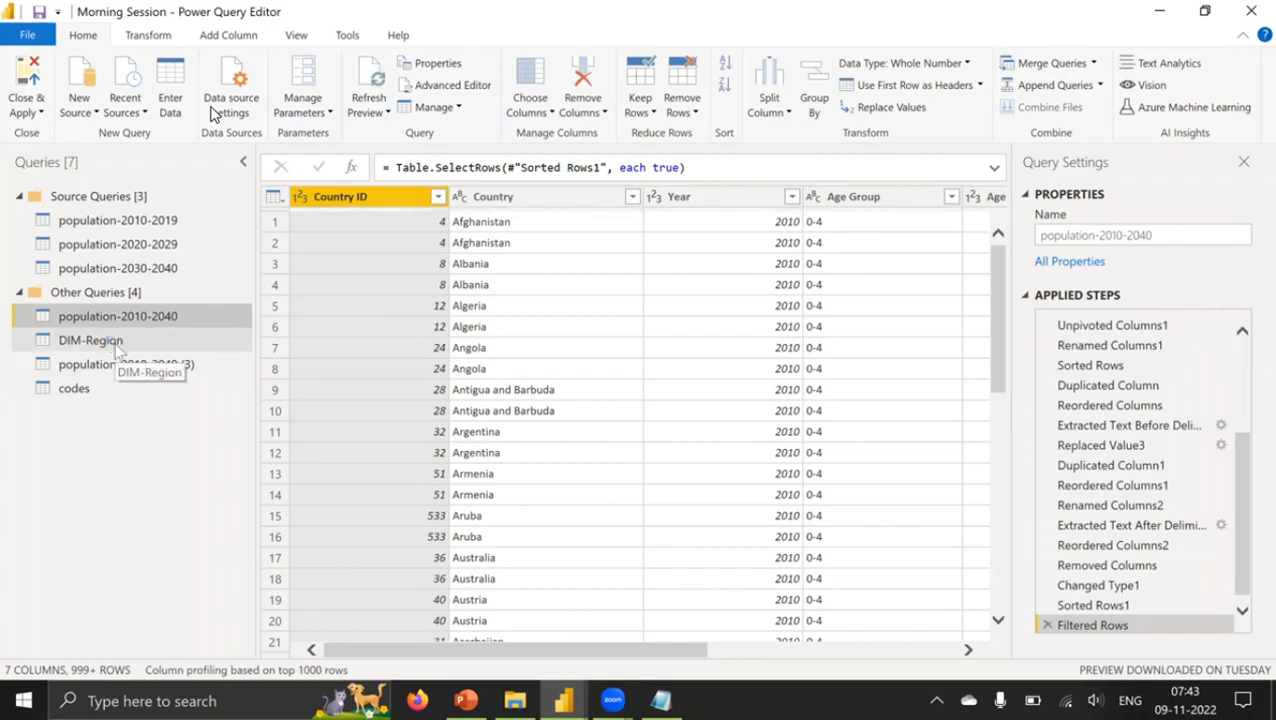
pyautogui.click(116, 346)
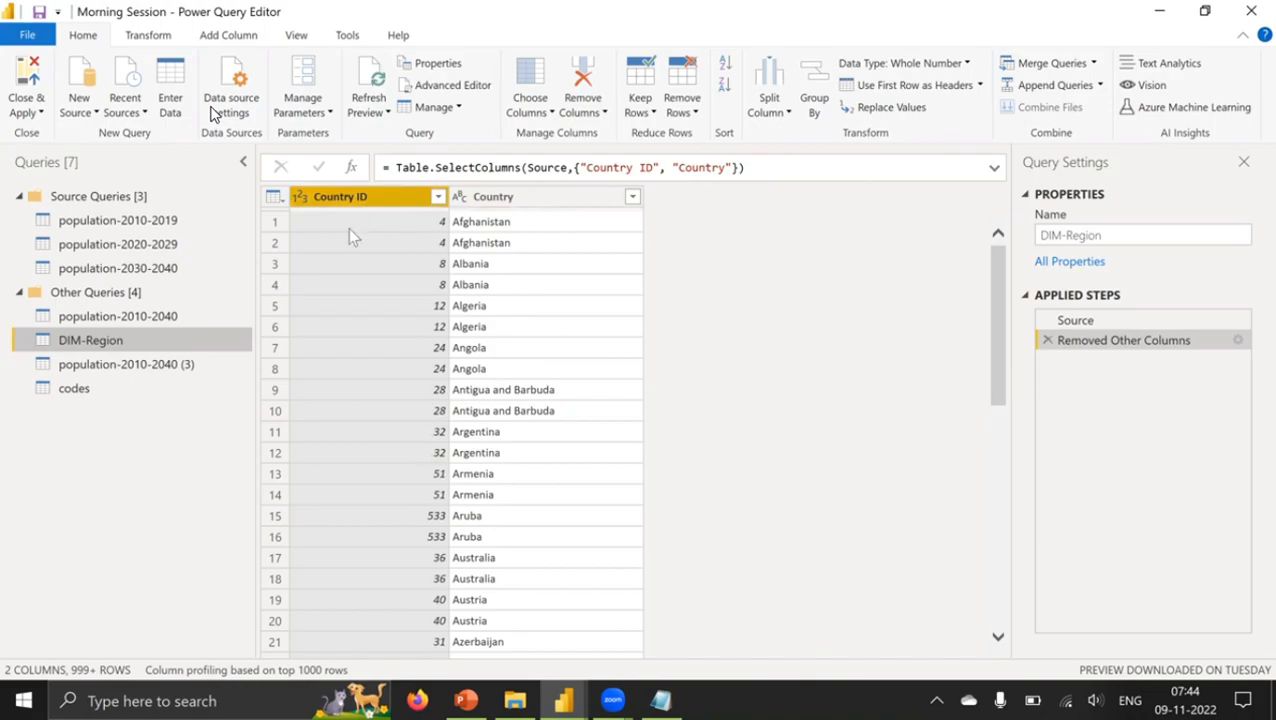
pyautogui.hotkey('ctrl', 'a')
pyautogui.click(377, 243)
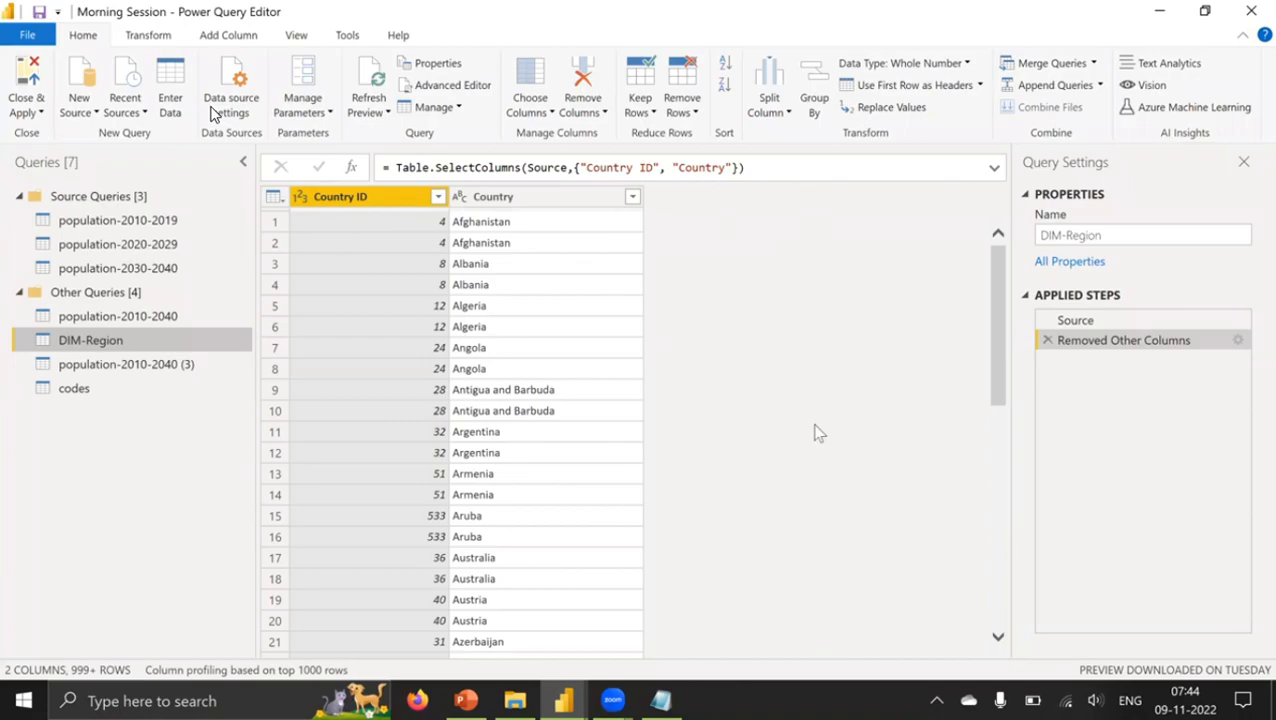
pyautogui.keyDown('ctrl'); pyautogui.click(520, 198); pyautogui.keyUp('ctrl')
pyautogui.click(512, 195)
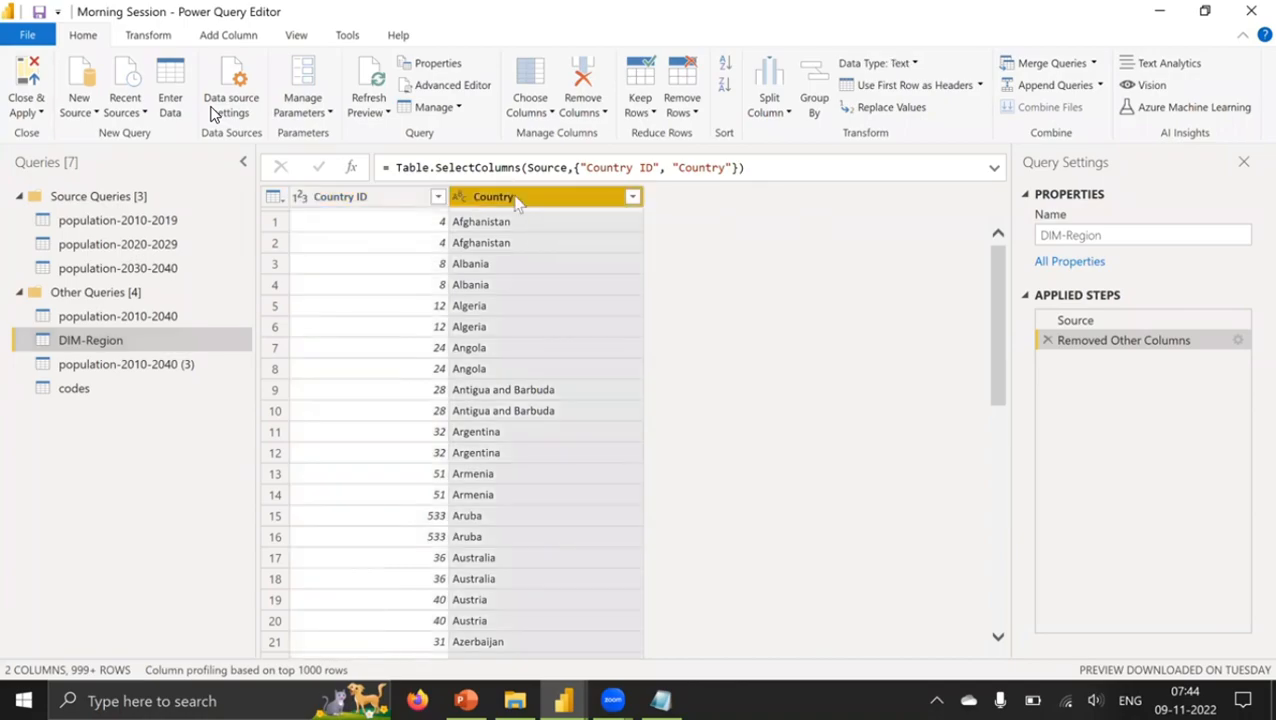
pyautogui.click(370, 200)
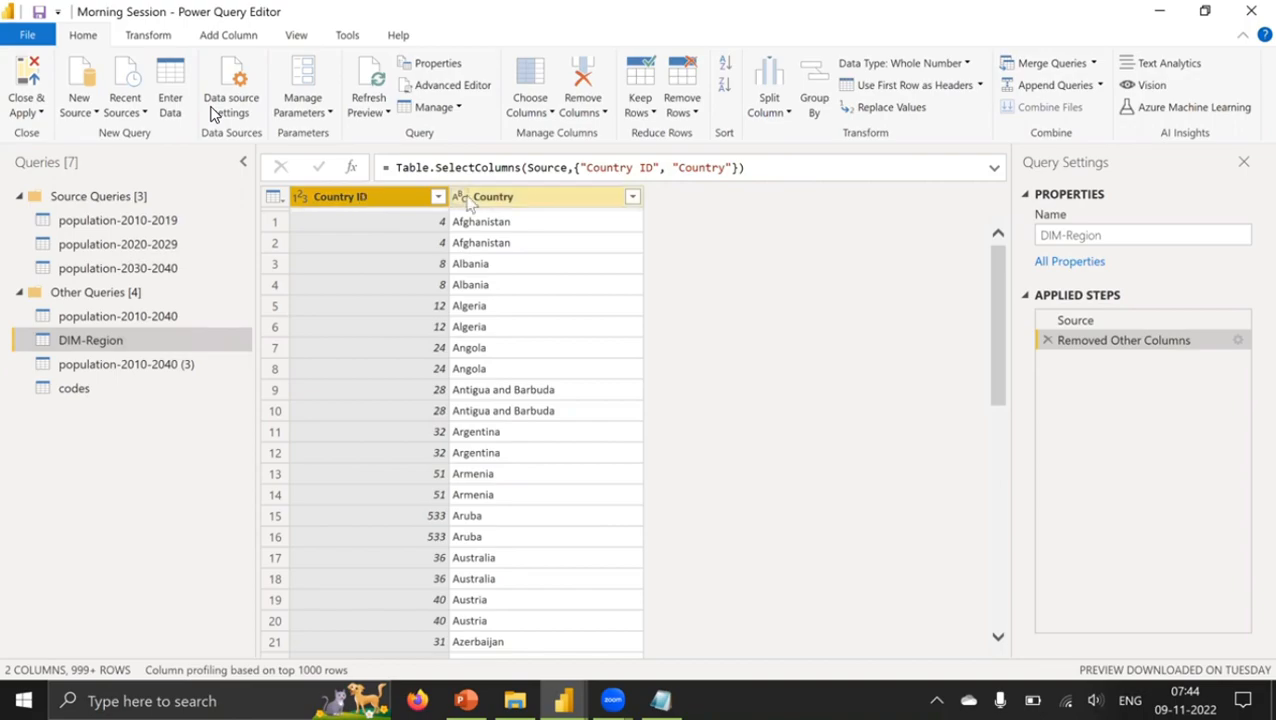
pyautogui.rightClick(343, 200)
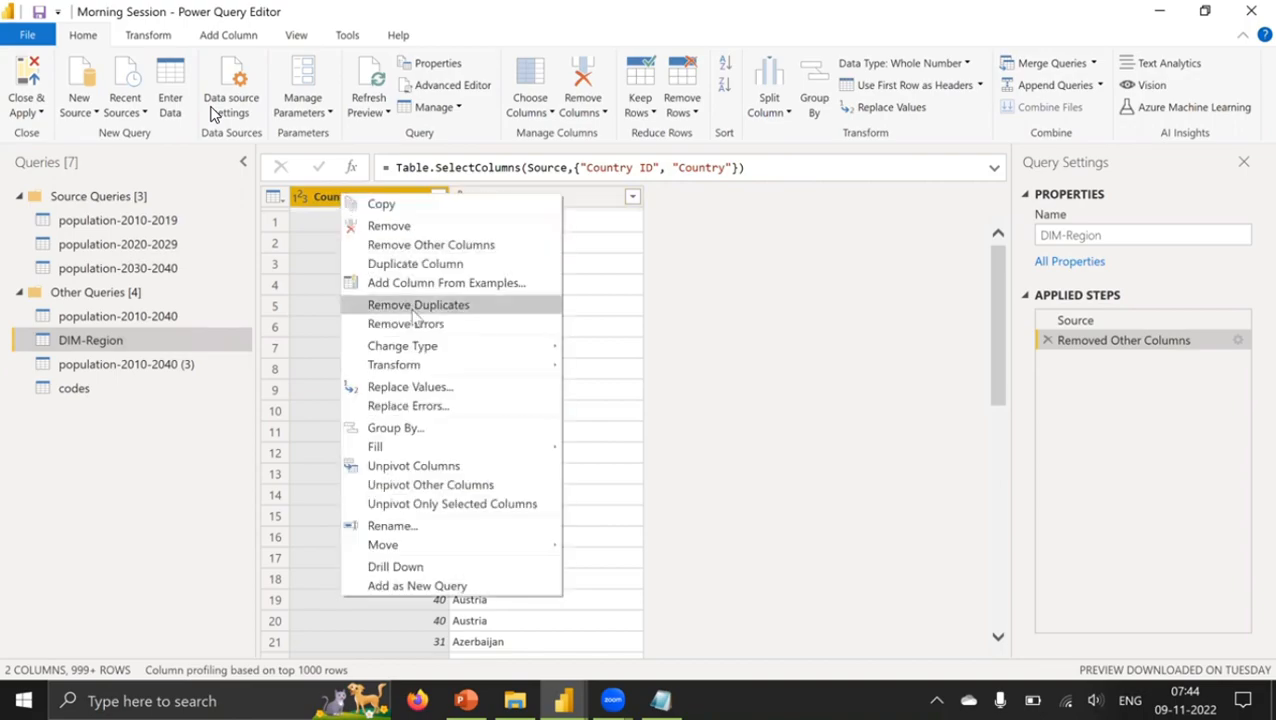
pyautogui.click(741, 255)
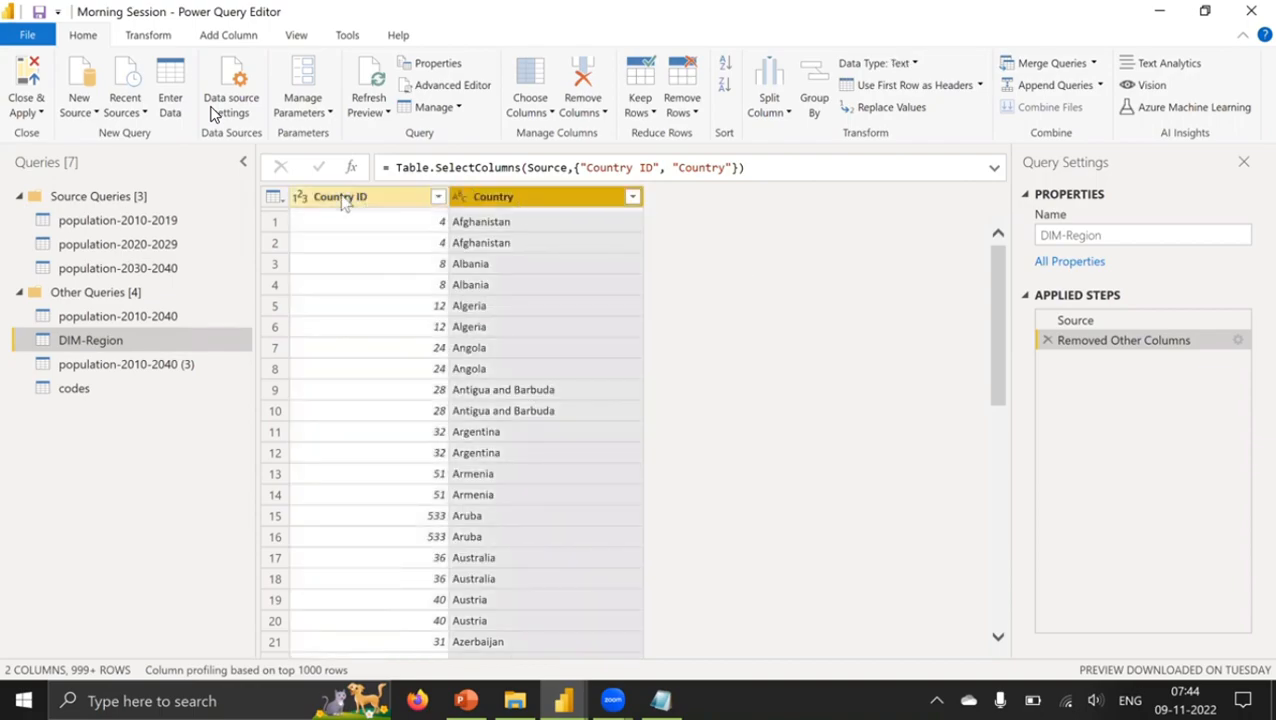
pyautogui.keyDown('ctrl'); pyautogui.click(528, 200); pyautogui.keyUp('ctrl')
pyautogui.click(600, 201)
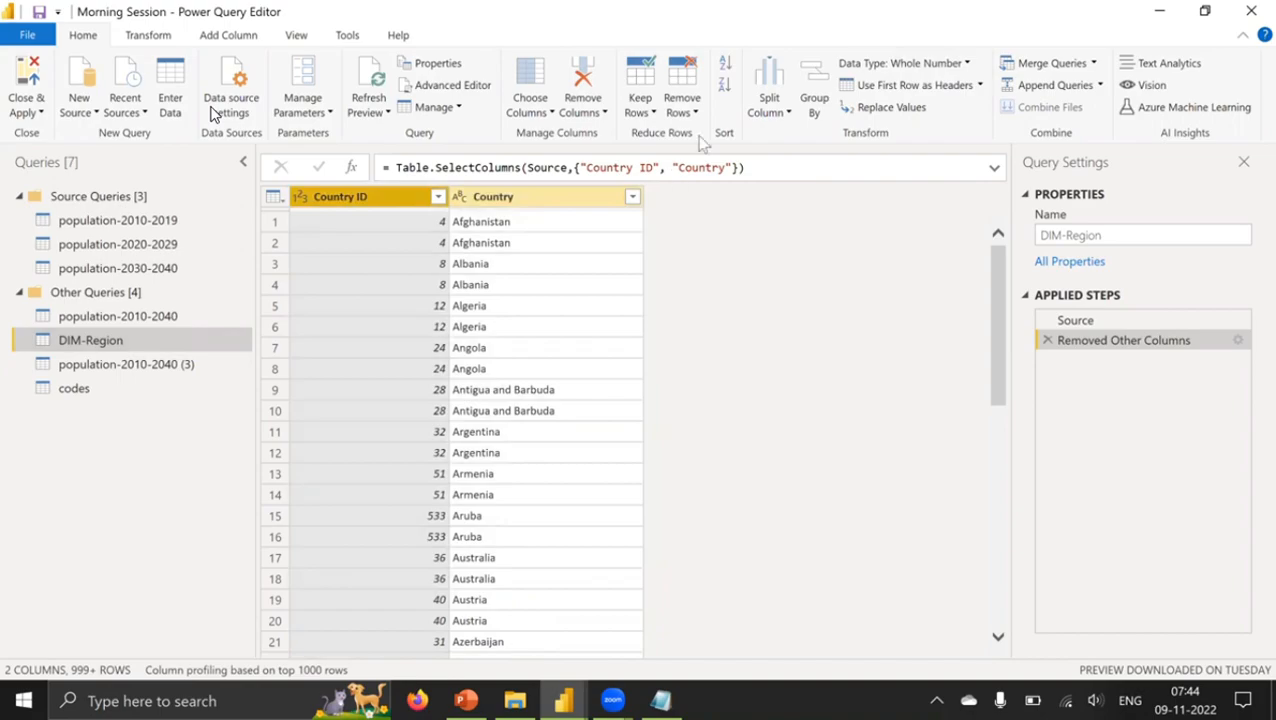
pyautogui.click(684, 110)
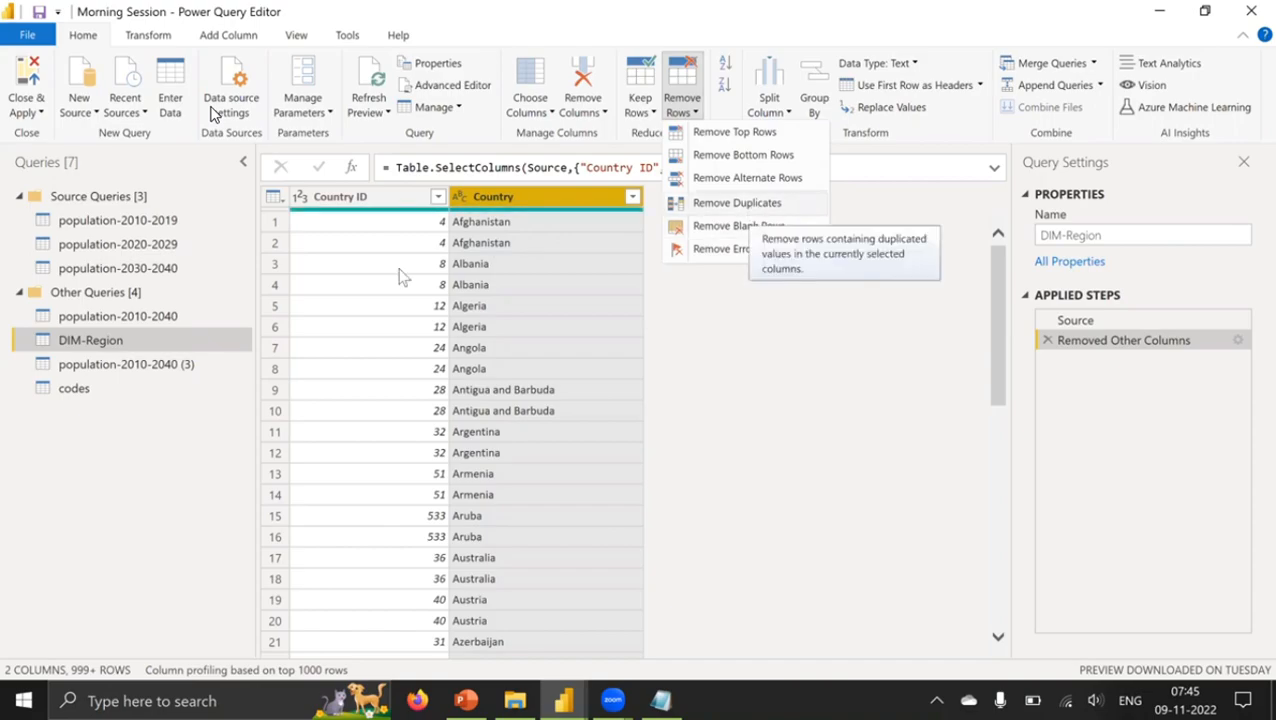
pyautogui.click(532, 318)
pyautogui.click(410, 198)
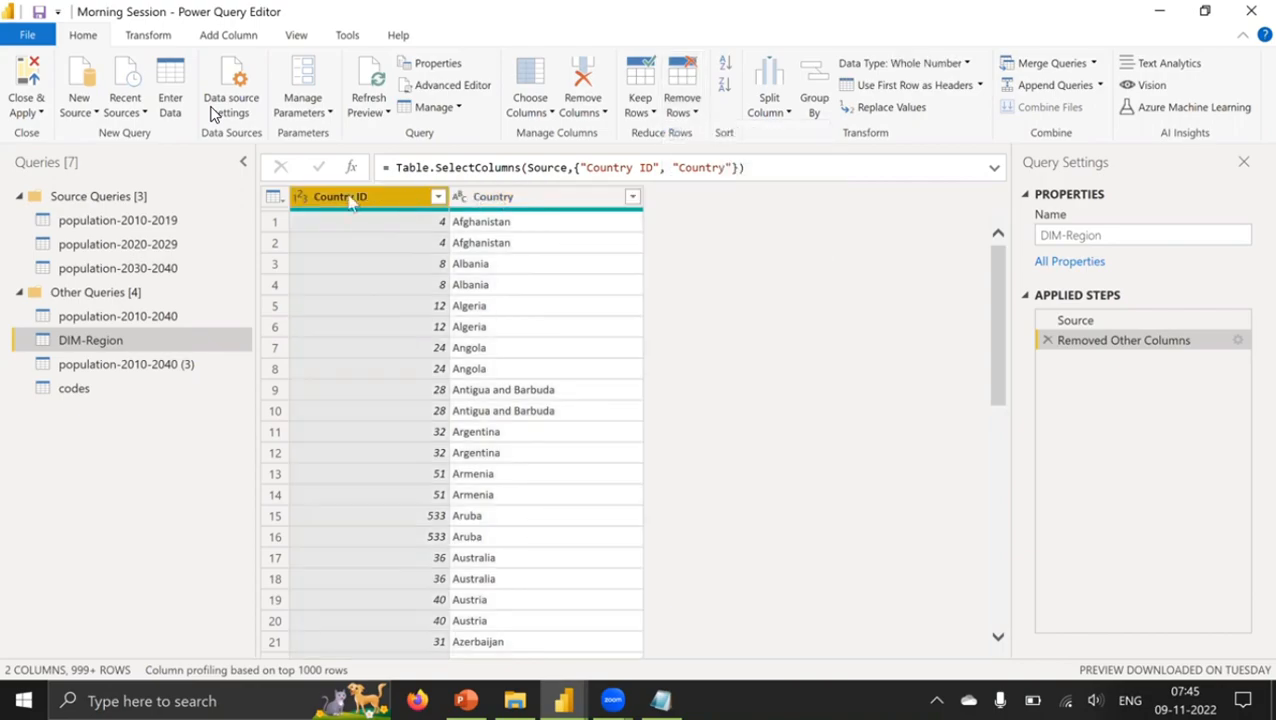
pyautogui.click(482, 198)
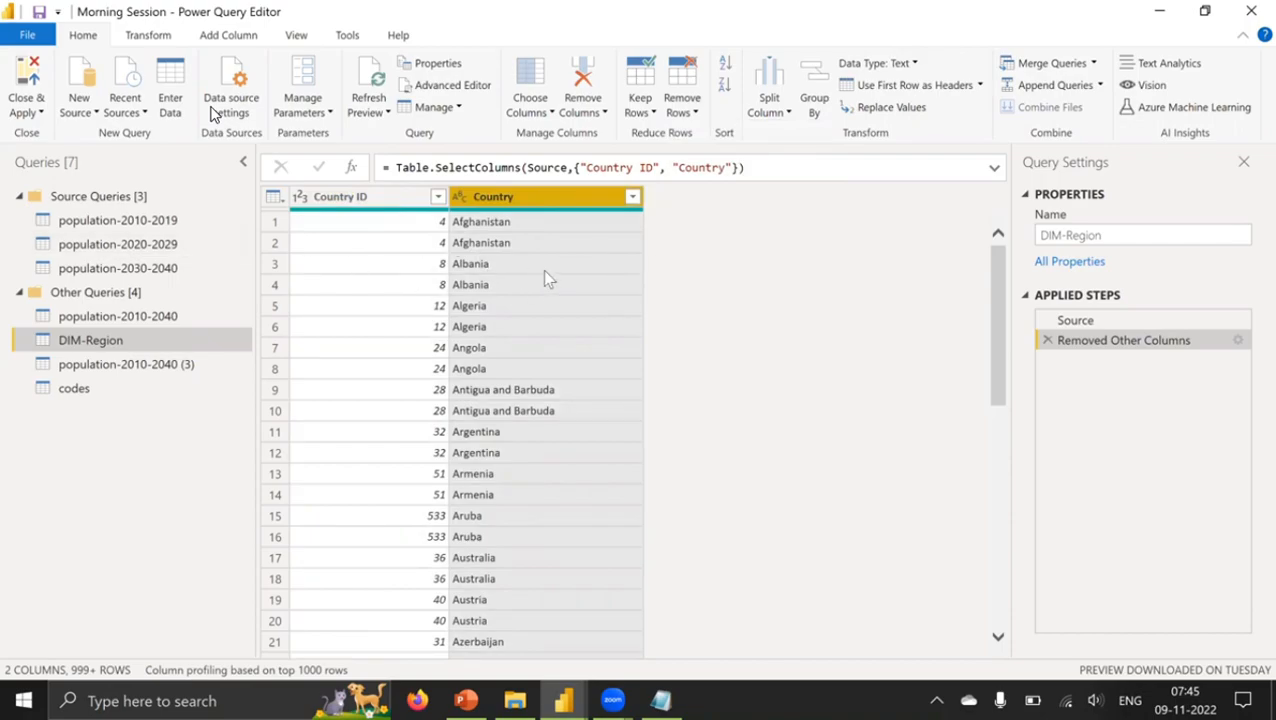
pyautogui.click(356, 200)
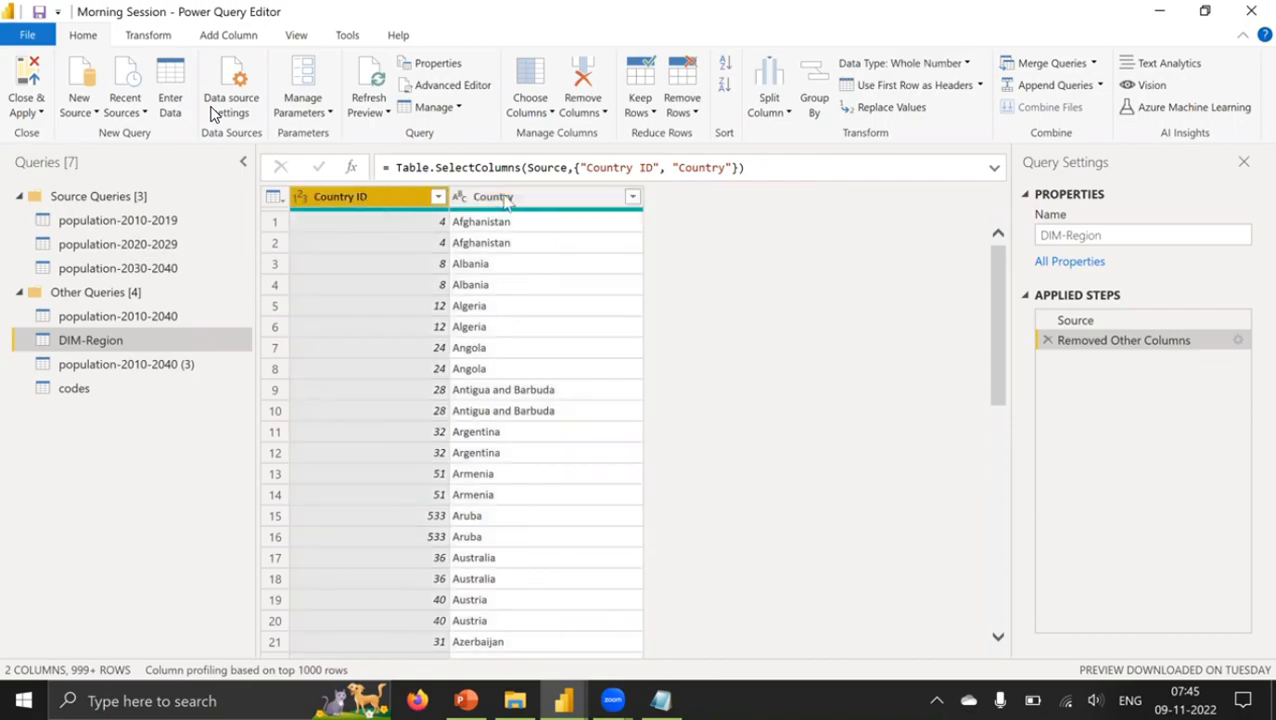
pyautogui.rightClick(507, 200)
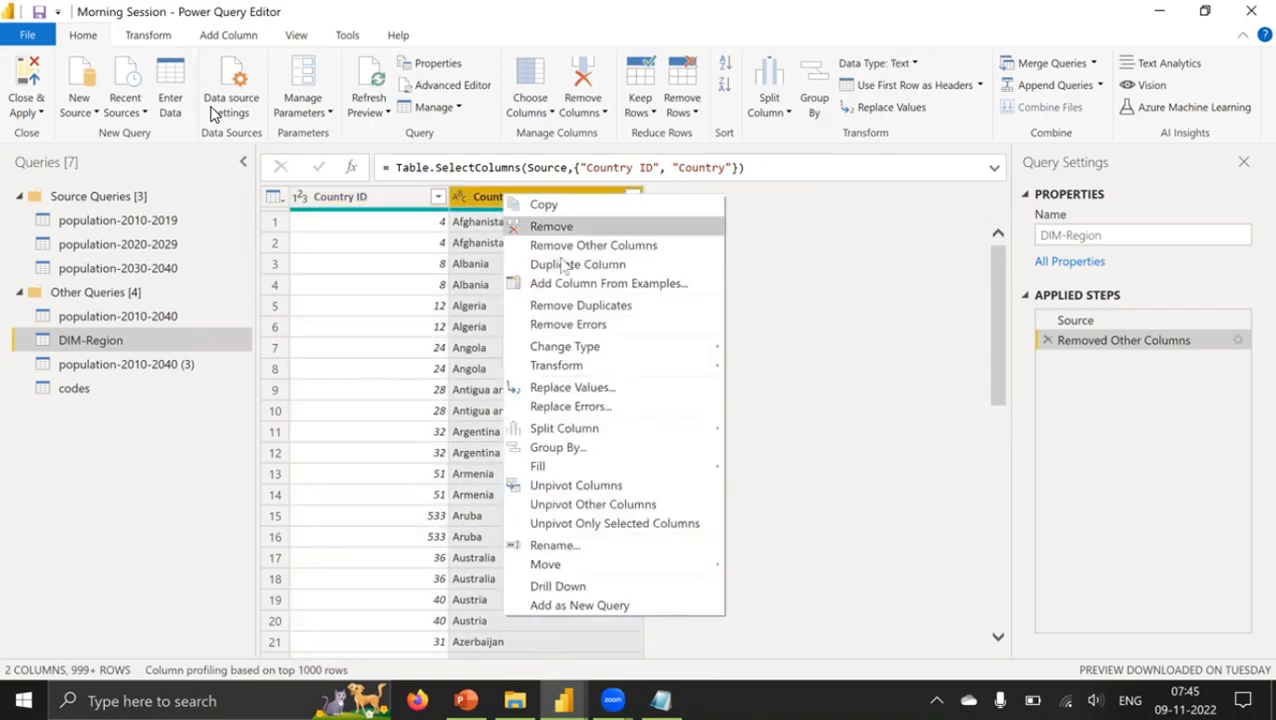
pyautogui.click(793, 263)
# Step: Remove the duplicate rows from the DIM-Region query based on the Country column
pyautogui.click(335, 200)
pyautogui.click(510, 203)
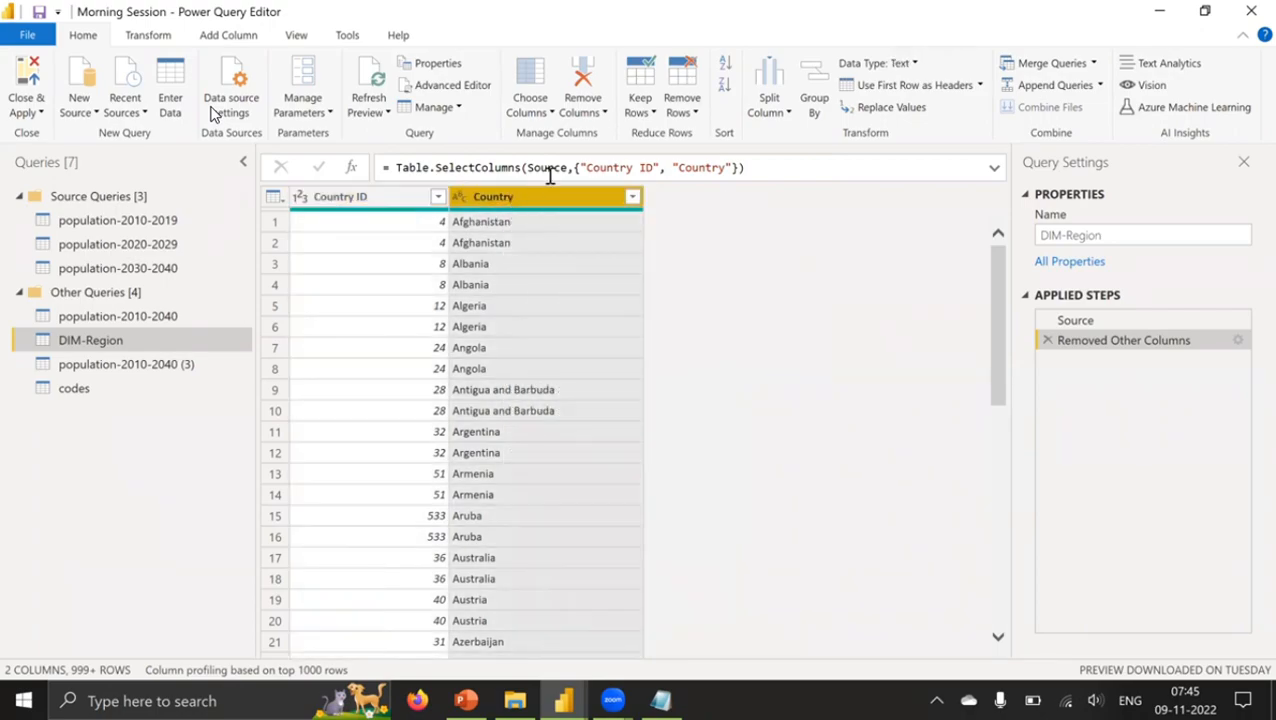
pyautogui.click(679, 112)
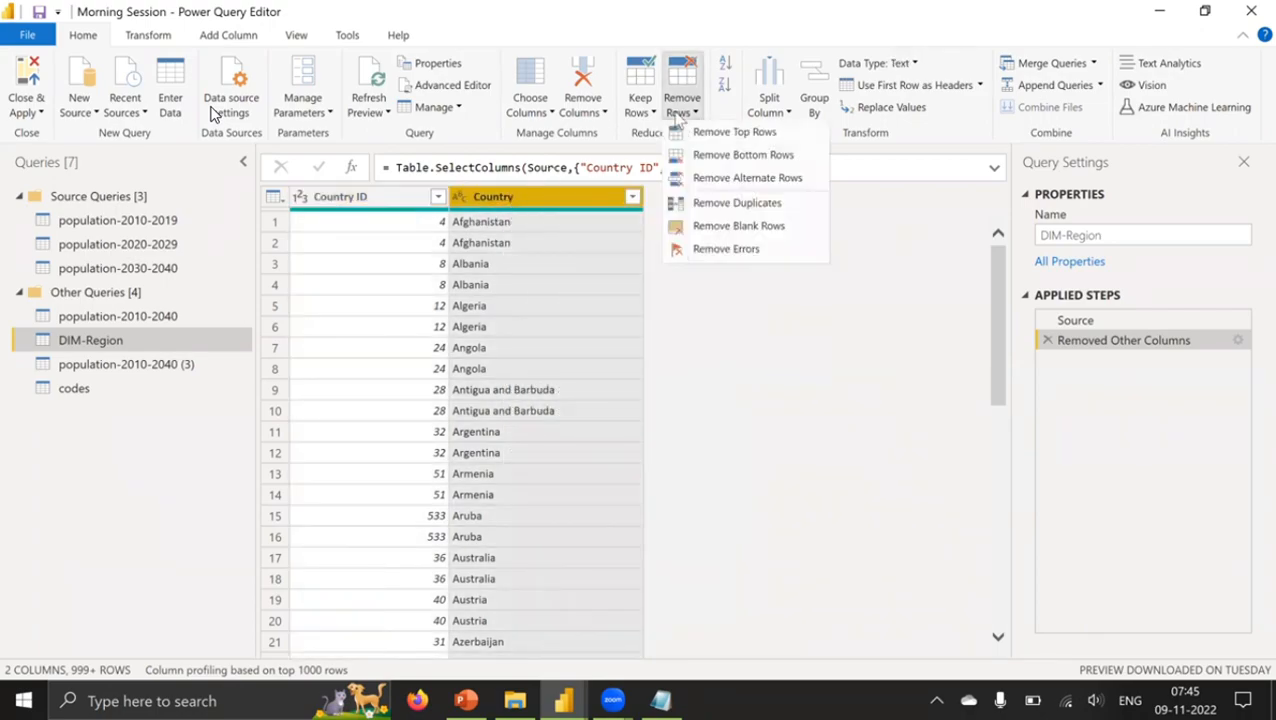
pyautogui.click(737, 203)
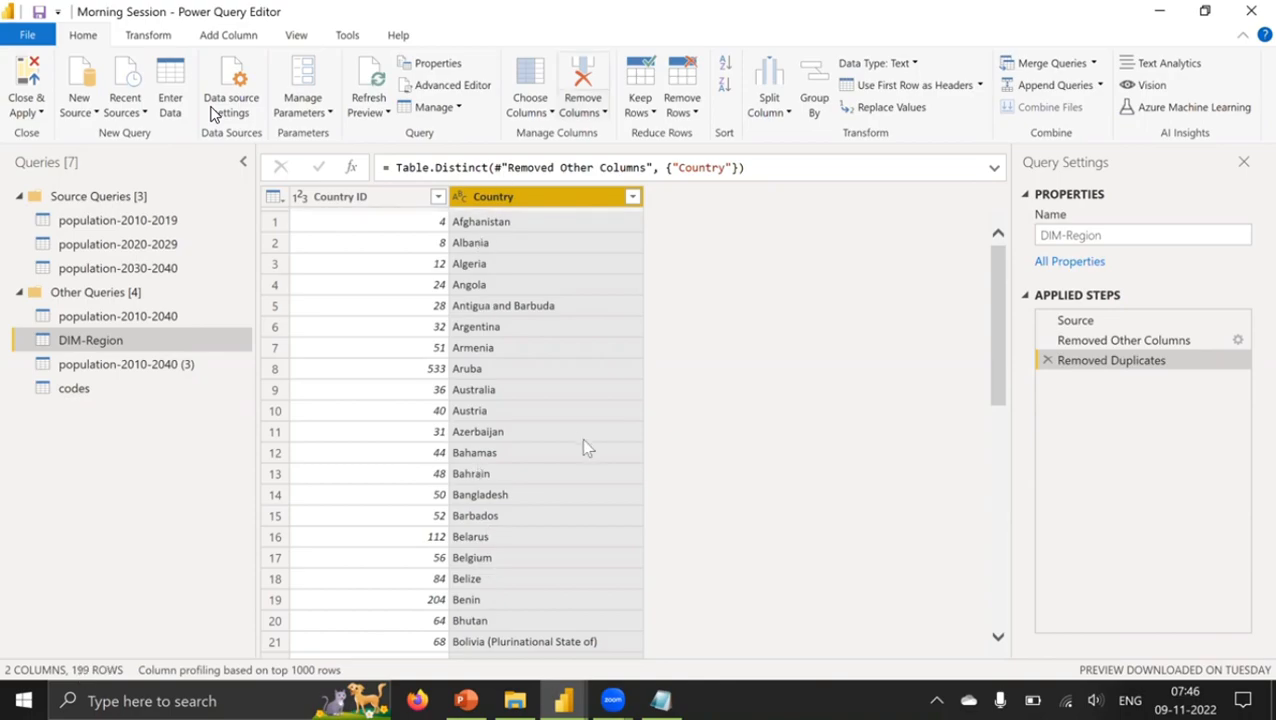
pyautogui.scroll(-12, 588, 460)
pyautogui.scroll(12, 578, 440)
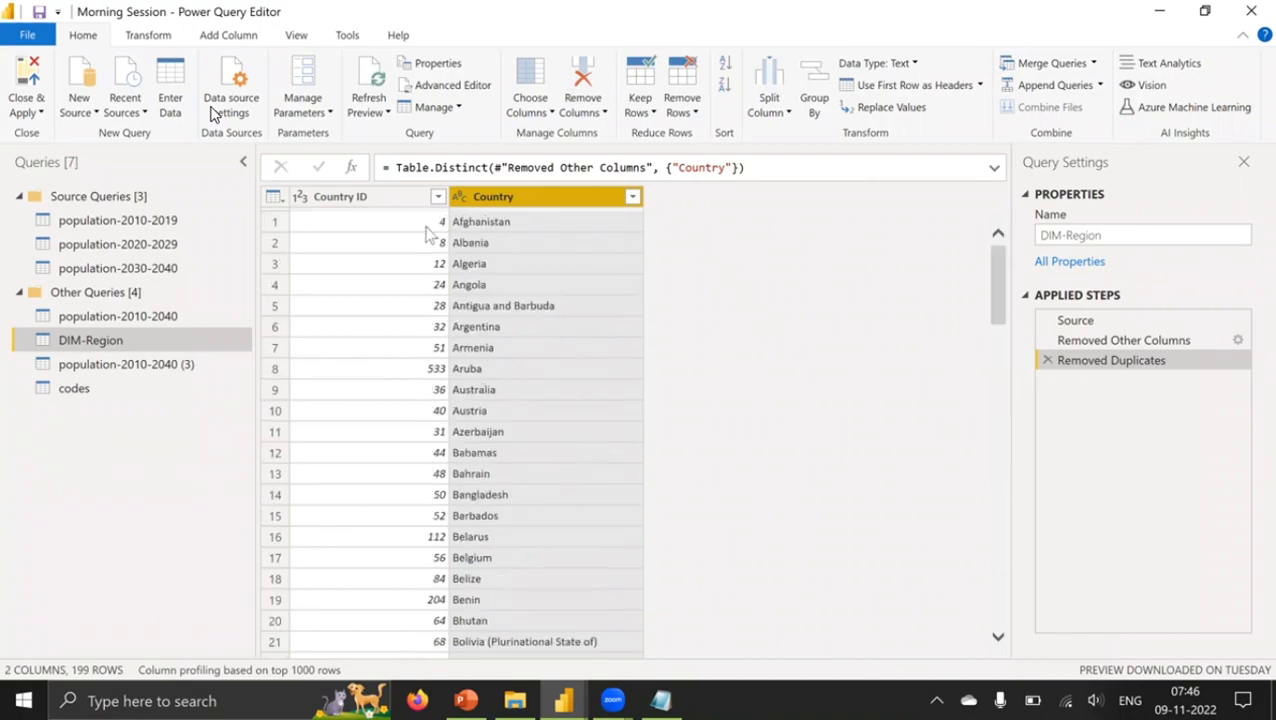
# Step: Compare the columns of the codes and DIM-Region queries to look for a common field for merging them
pyautogui.click(86, 391)
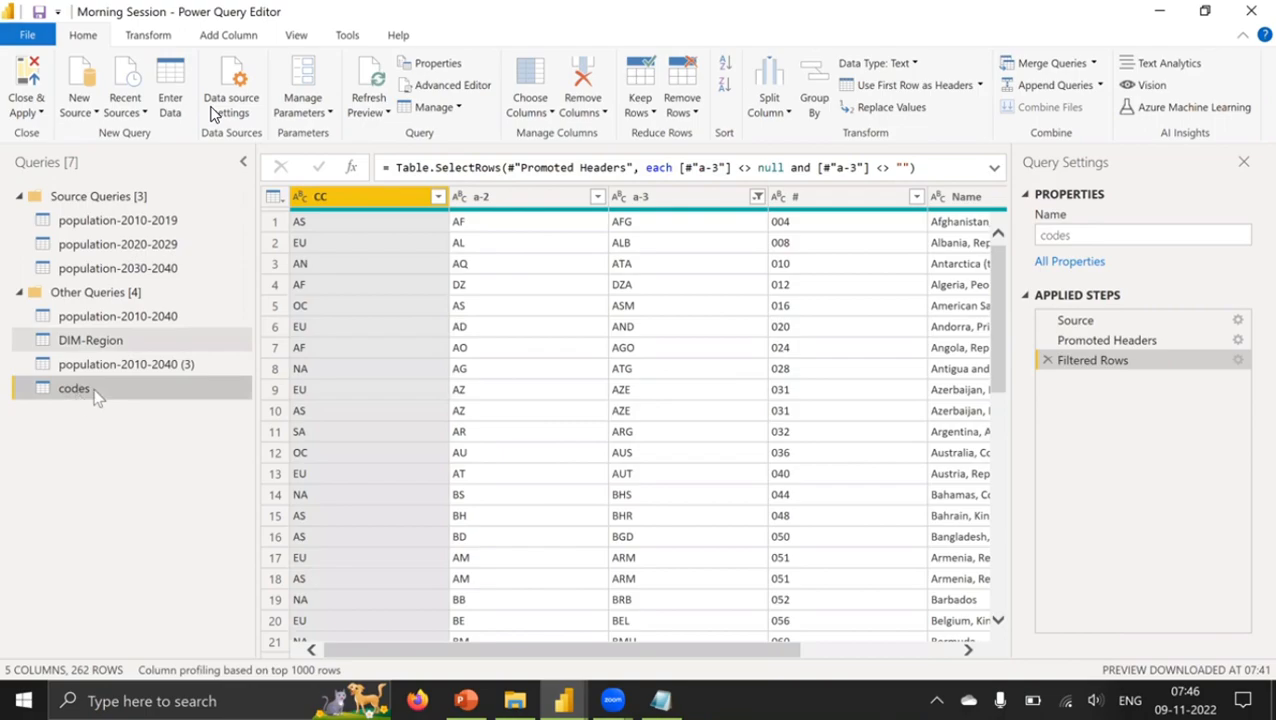
pyautogui.click(86, 341)
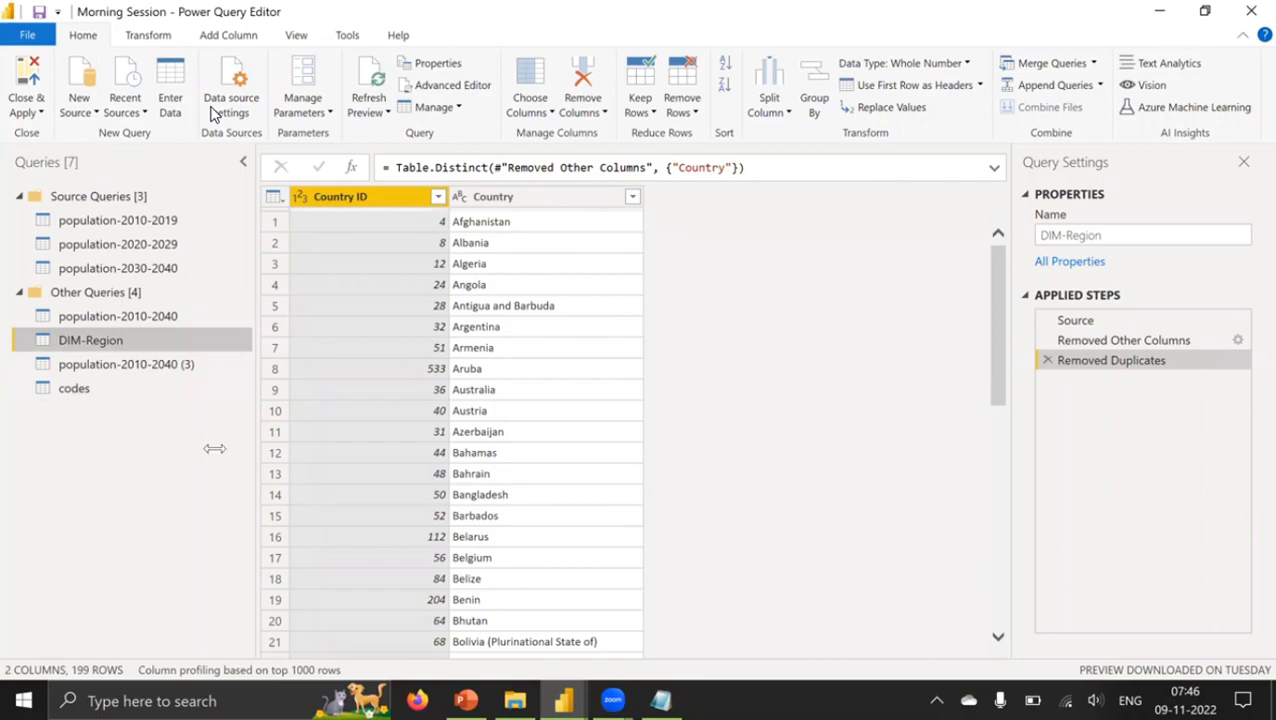
pyautogui.click(112, 390)
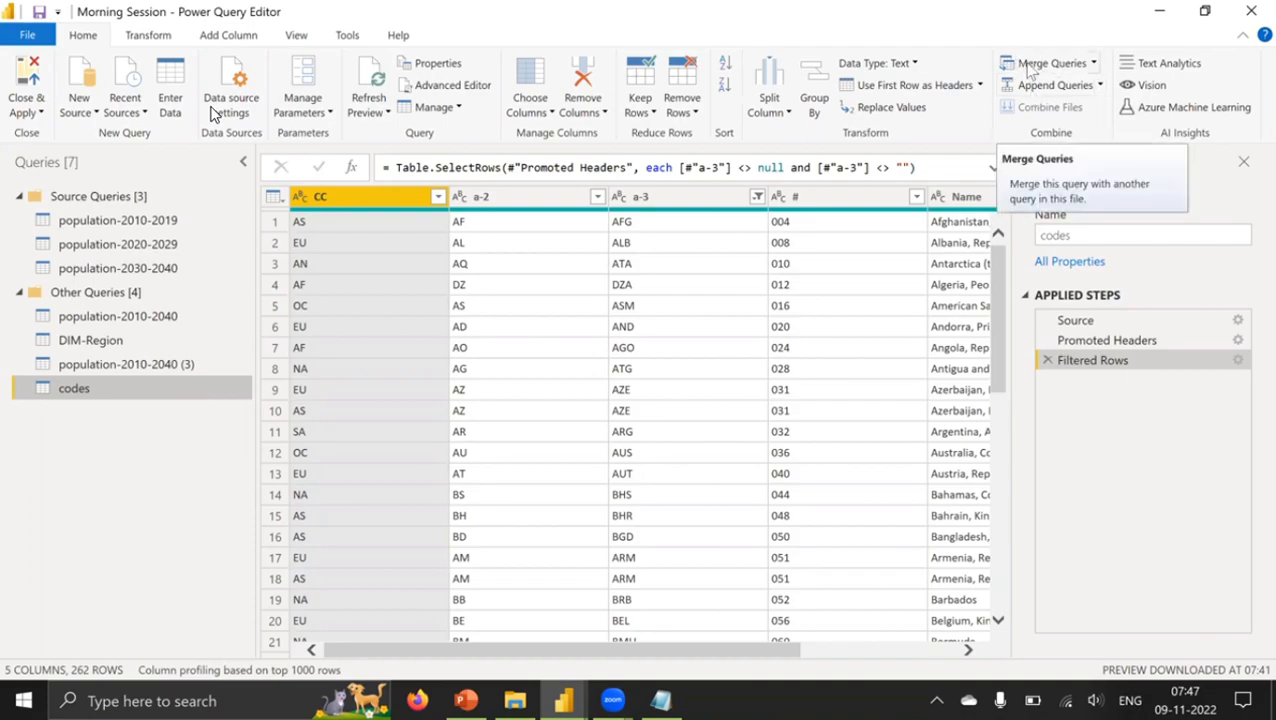
pyautogui.click(101, 342)
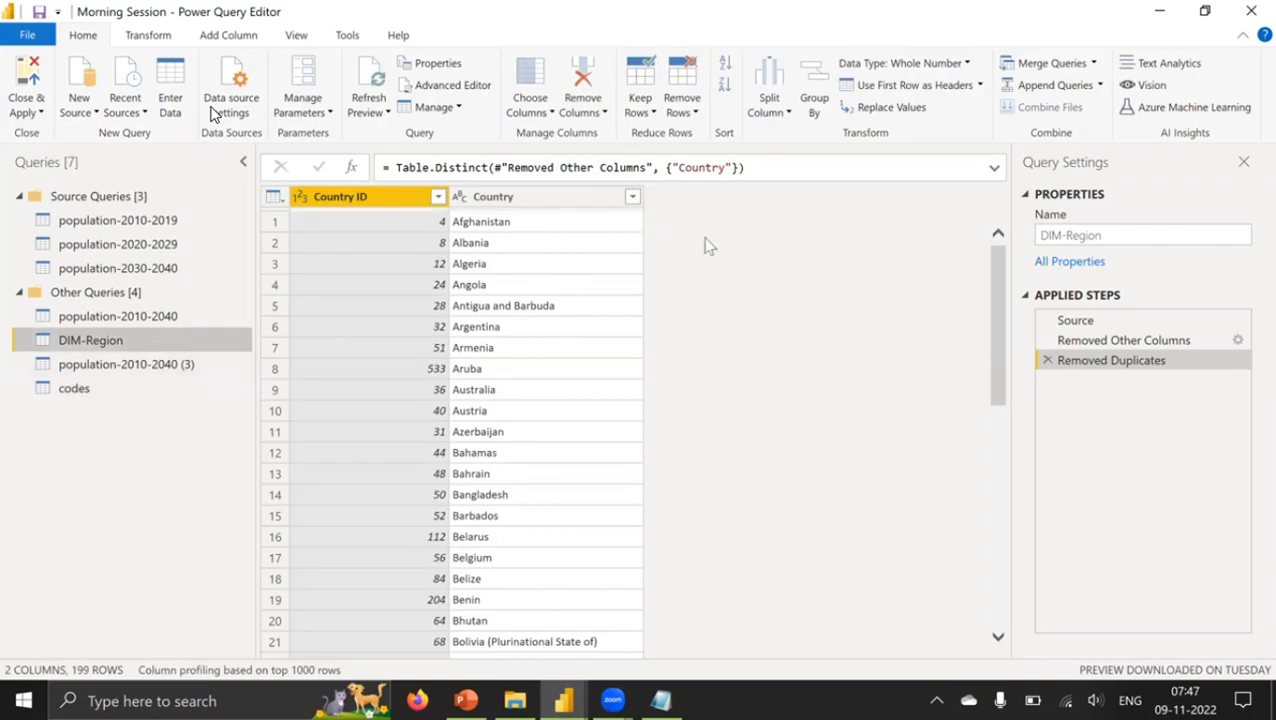
pyautogui.click(88, 396)
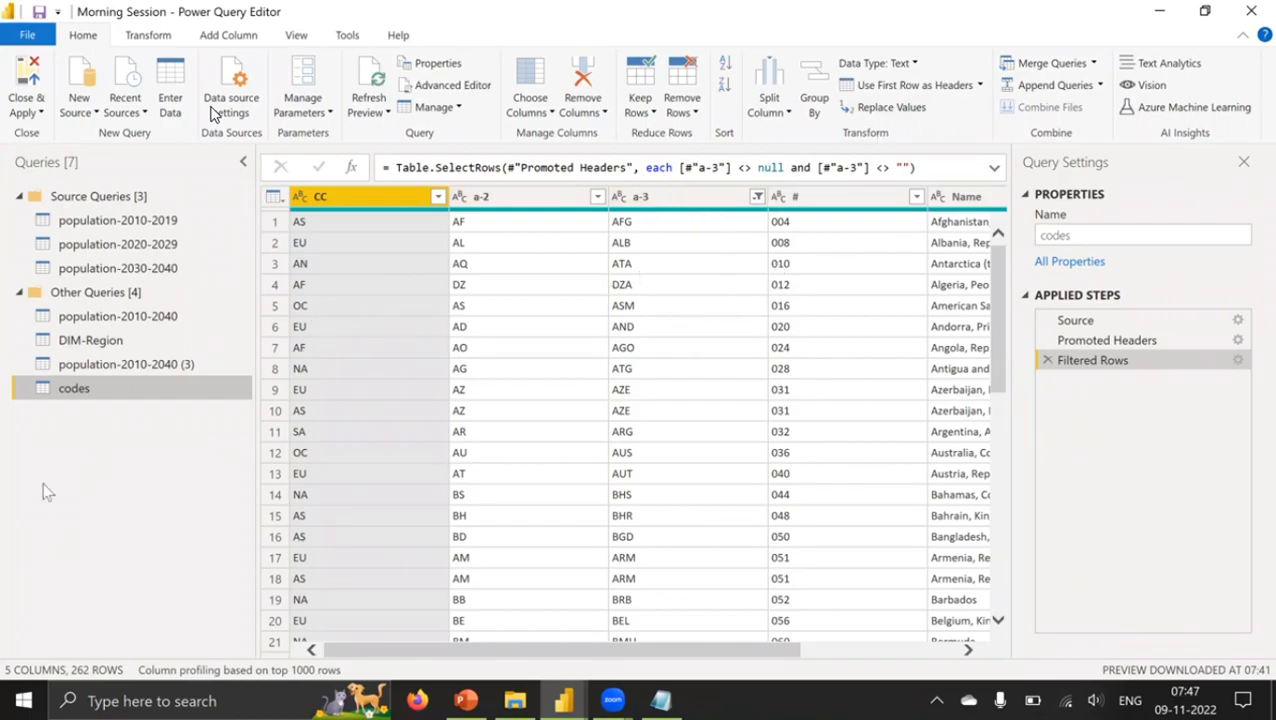
pyautogui.click(122, 342)
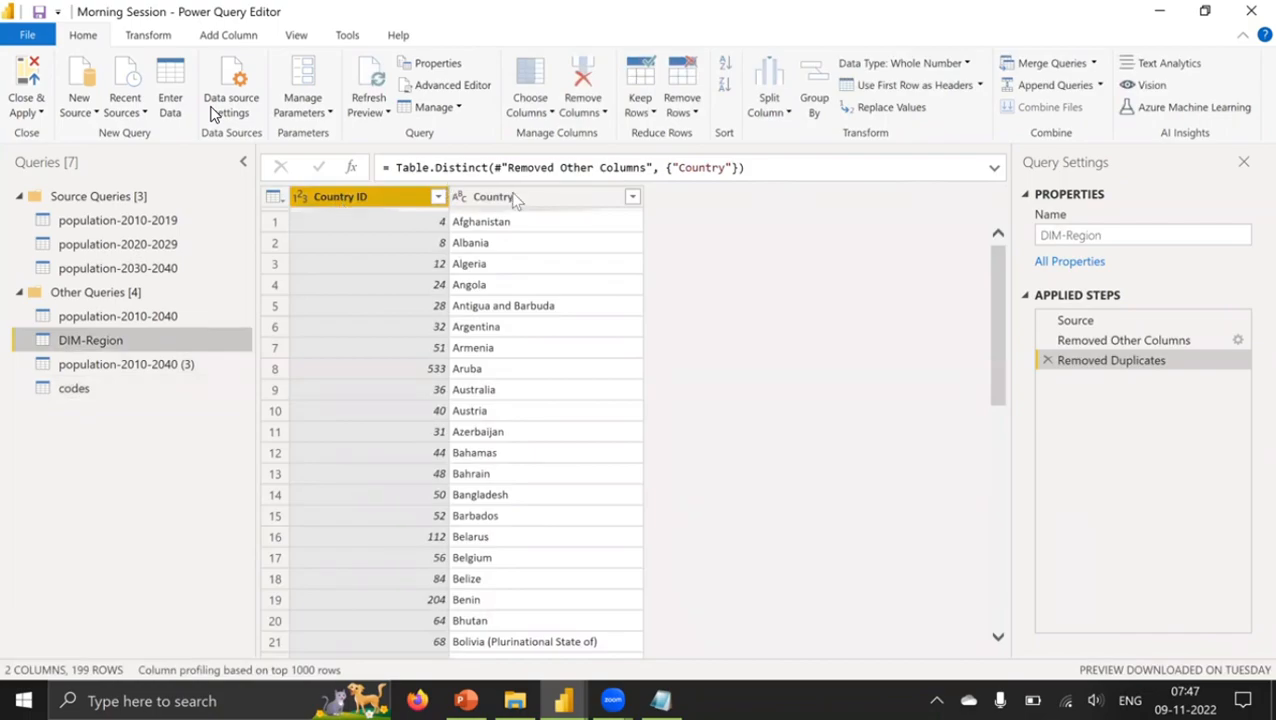
pyautogui.click(128, 396)
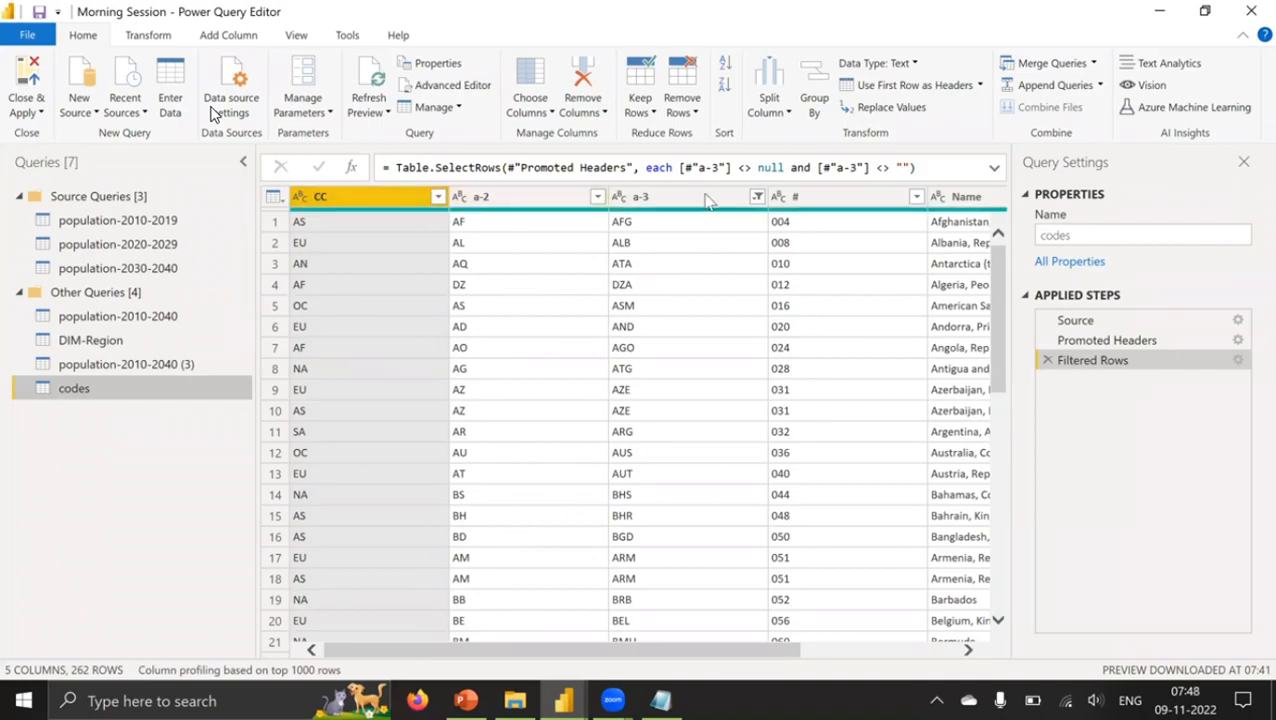
pyautogui.click(91, 342)
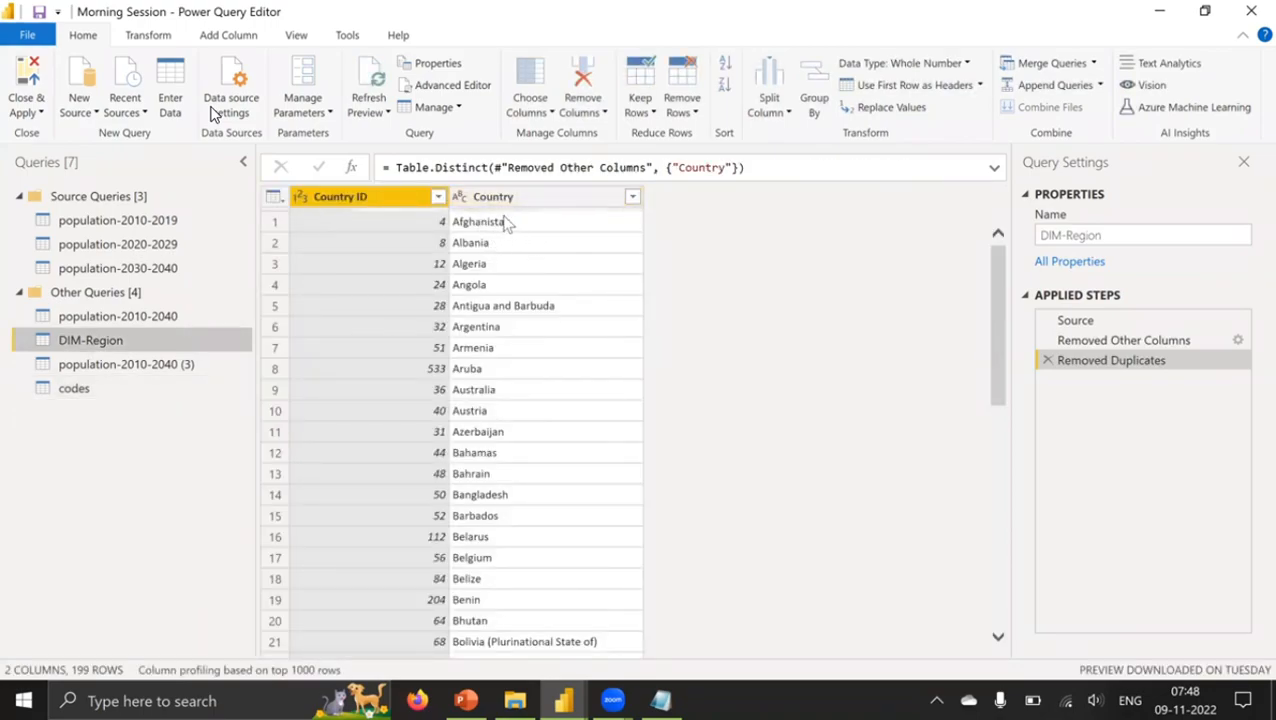
# Step: Check the country names in the Name column of codes against the Country column of DIM-Region
pyautogui.click(85, 393)
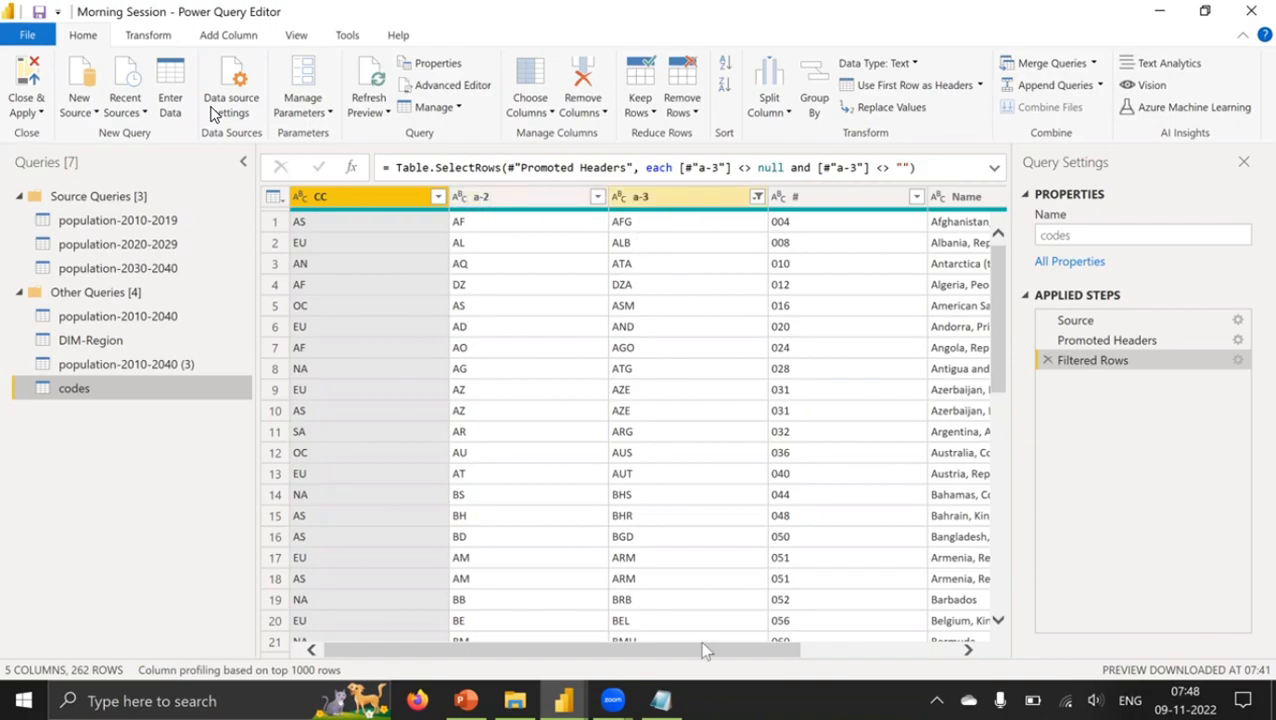
pyautogui.moveTo(716, 655); pyautogui.dragTo(870, 410)
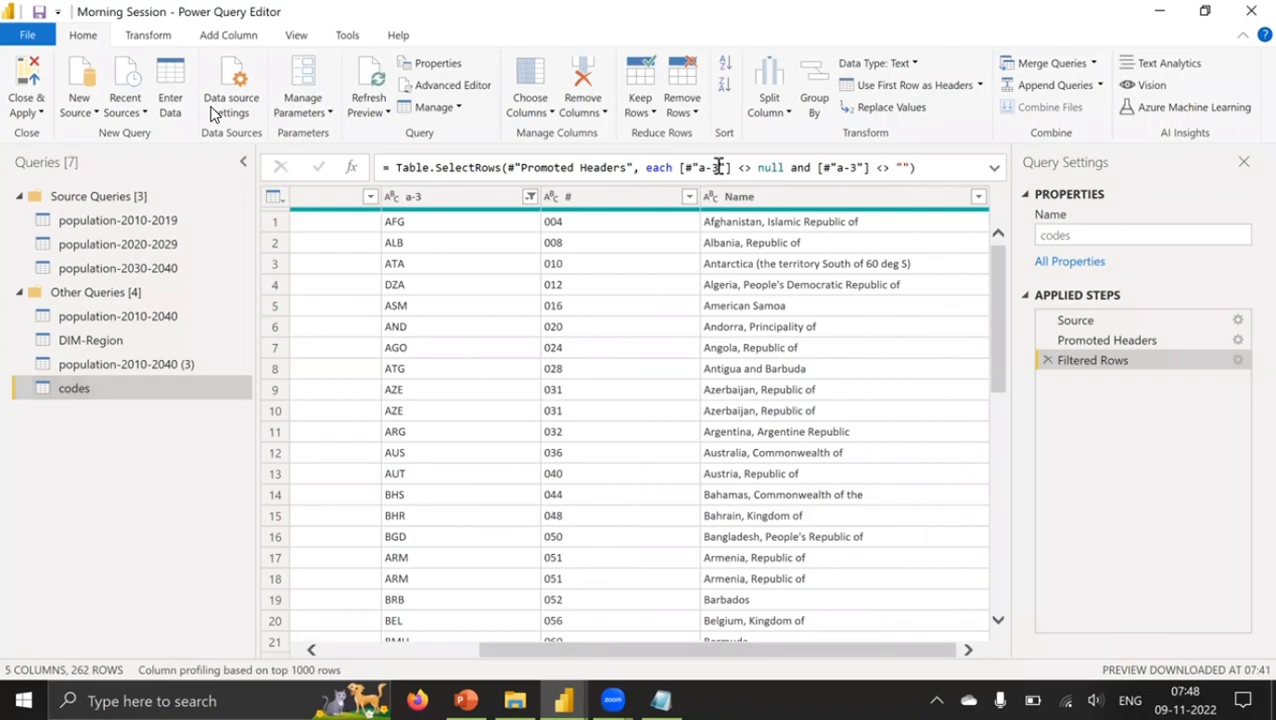
pyautogui.click(100, 340)
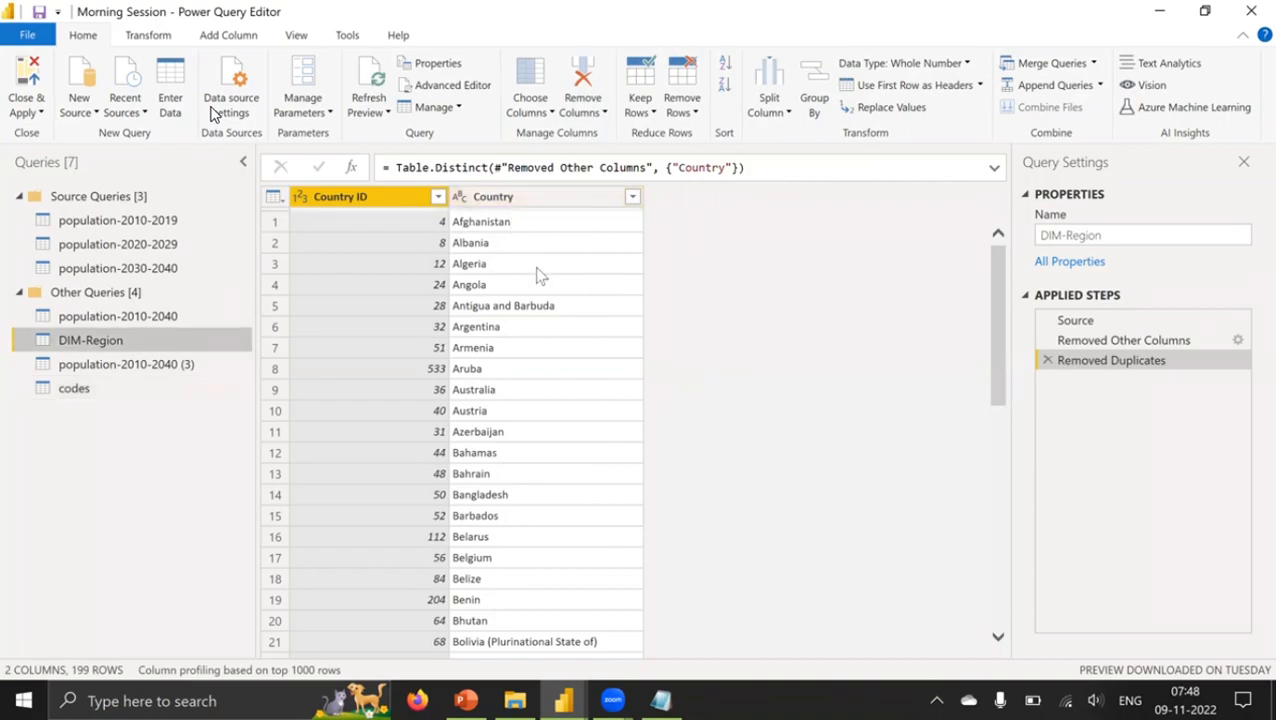
pyautogui.click(73, 390)
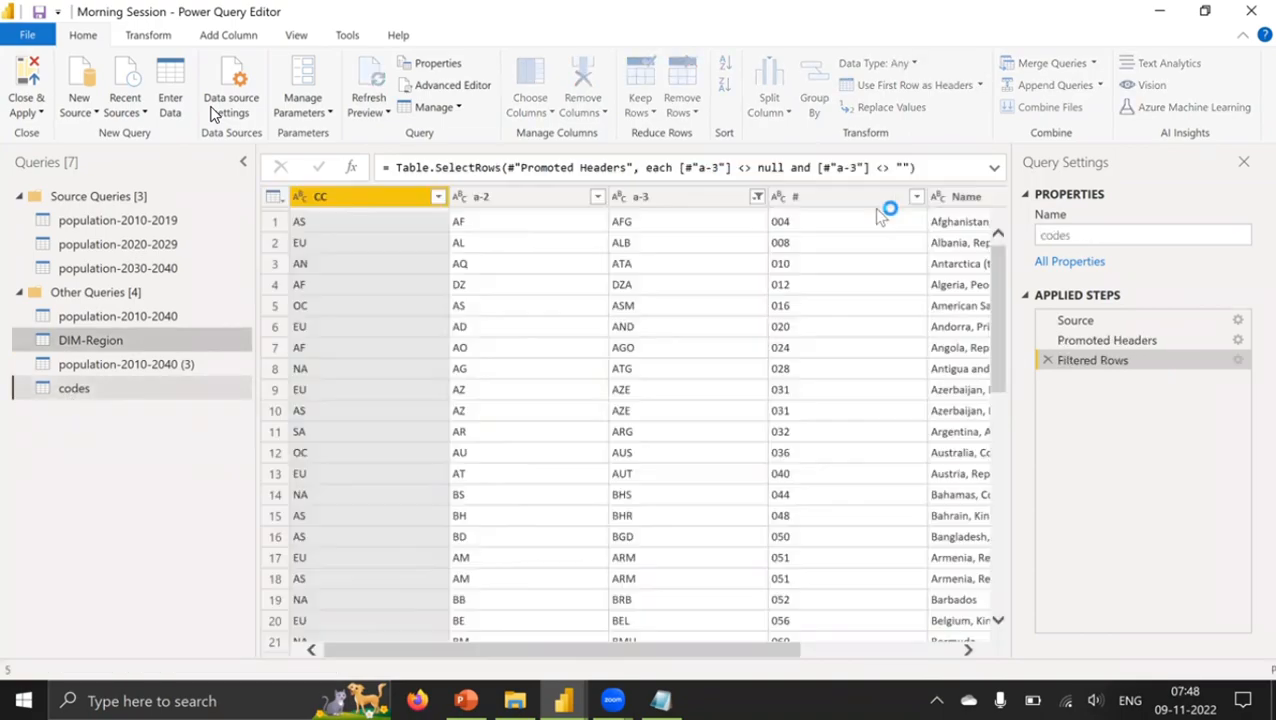
pyautogui.hscroll(3, 900, 235)
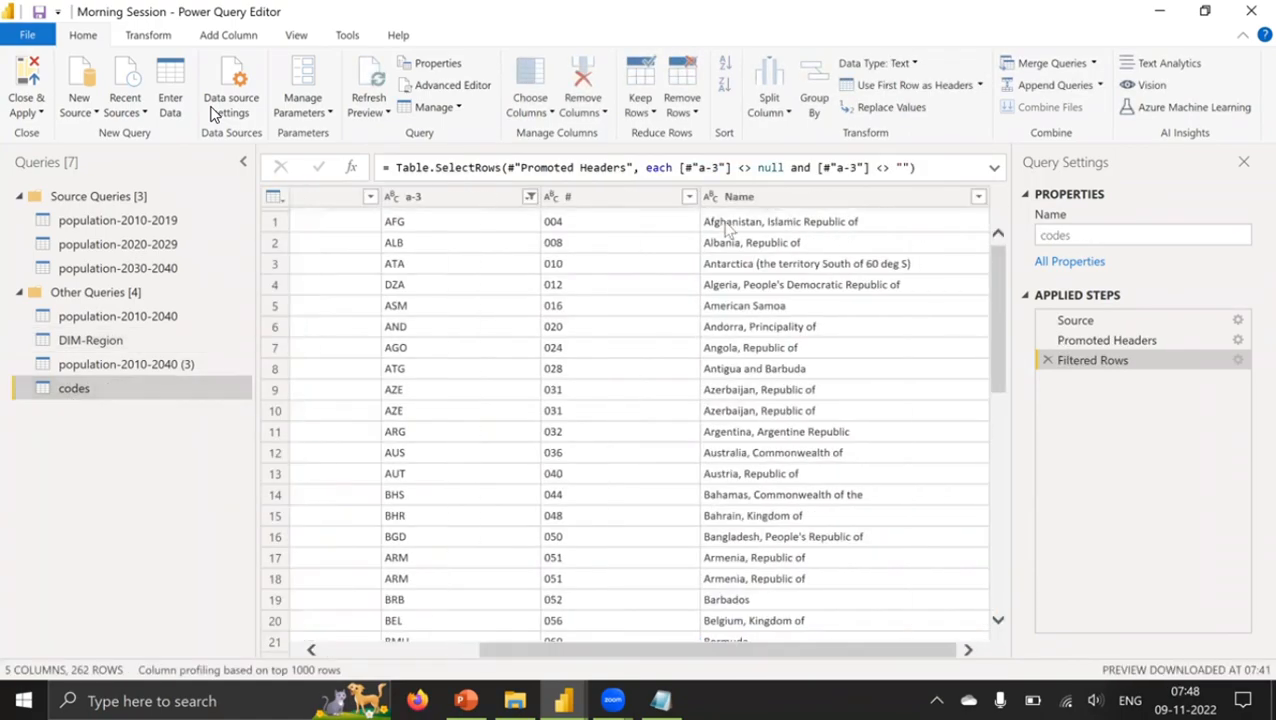
pyautogui.click(779, 200)
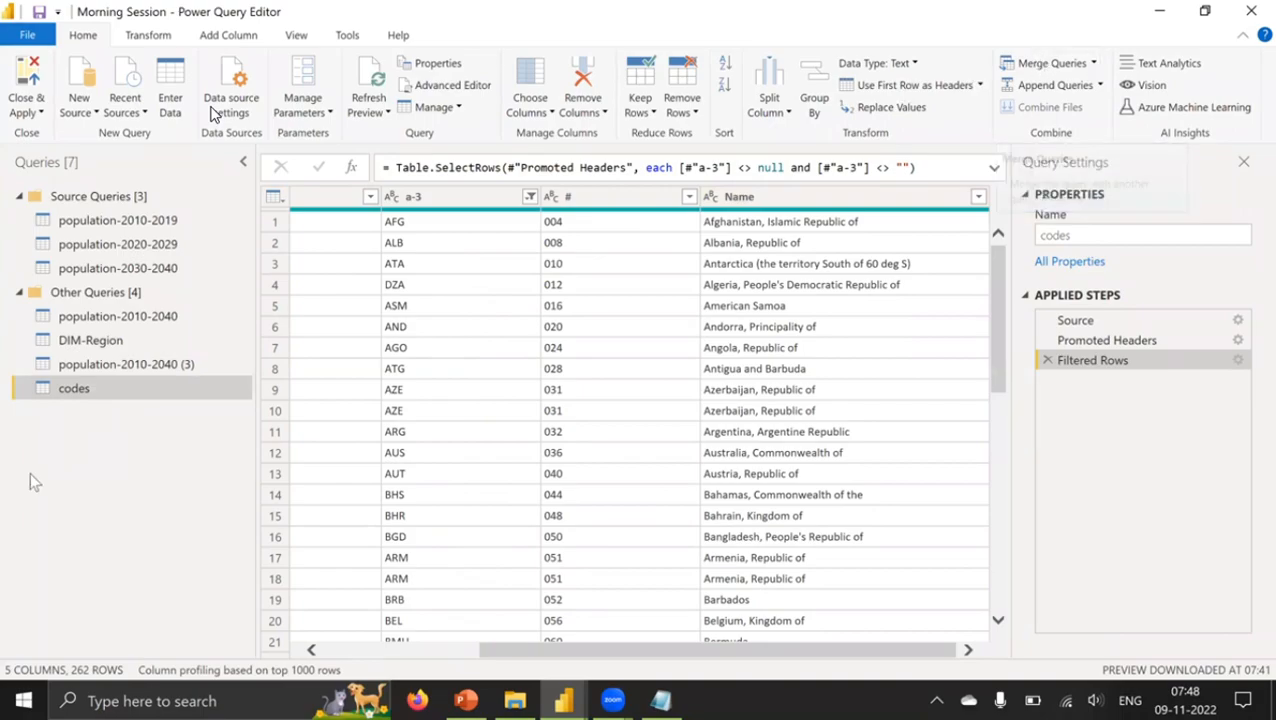
pyautogui.moveTo(612, 648); pyautogui.dragTo(259, 675)
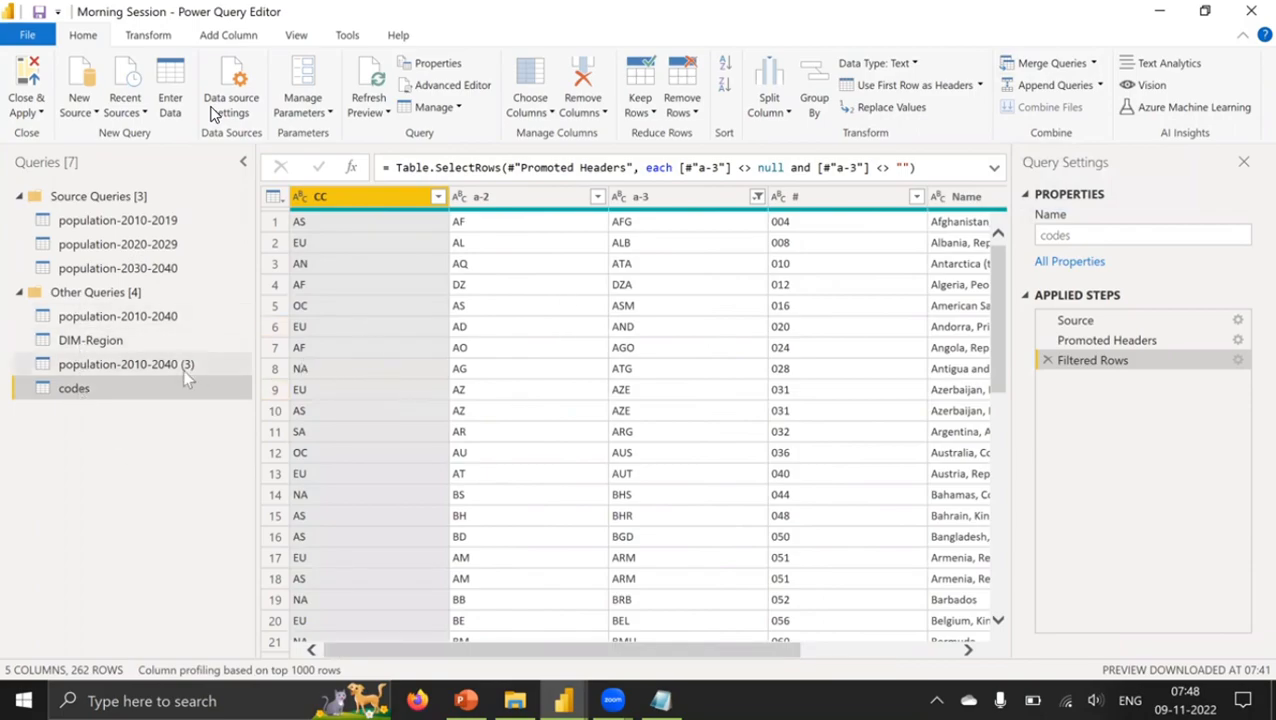
pyautogui.click(120, 343)
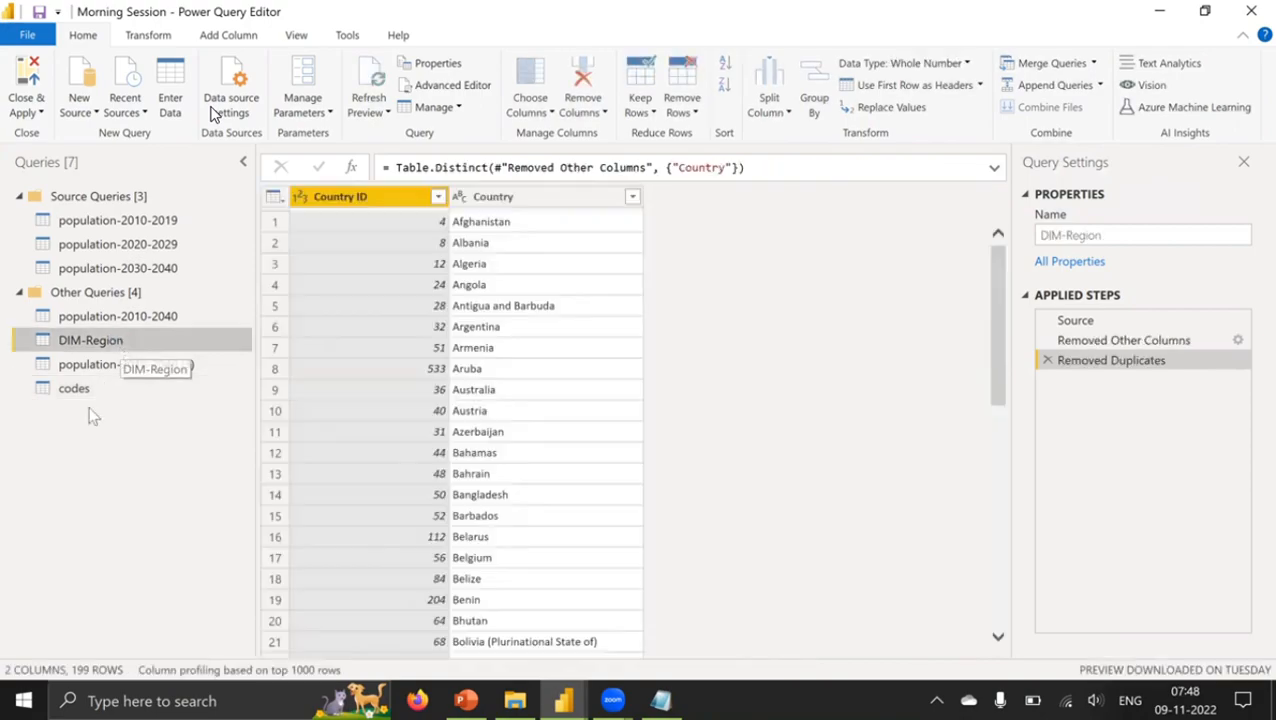
pyautogui.click(87, 393)
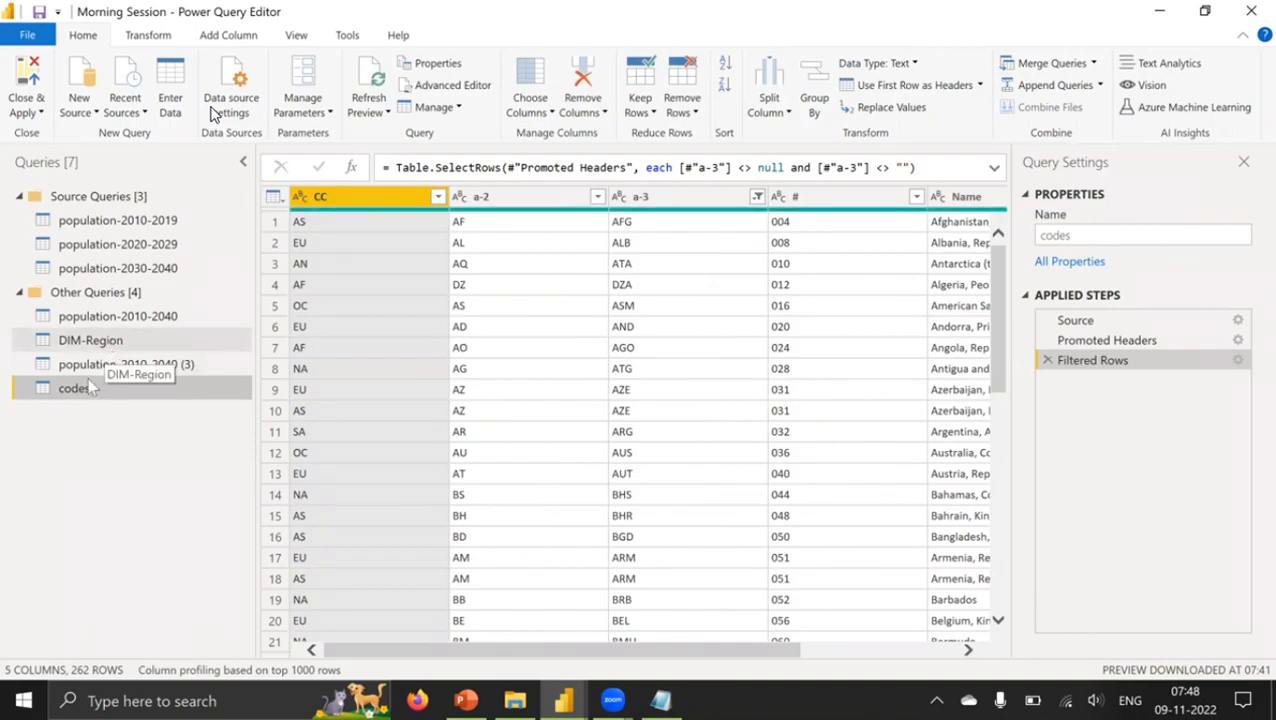
pyautogui.click(90, 339)
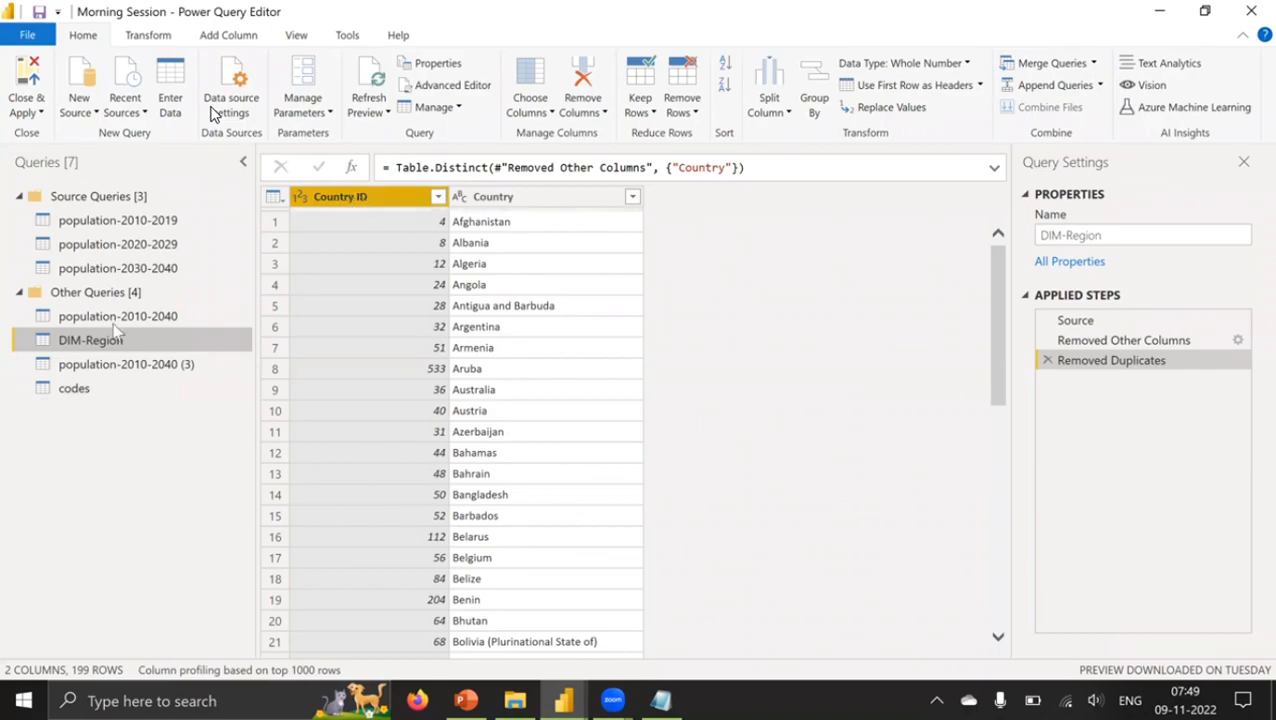
pyautogui.click(84, 396)
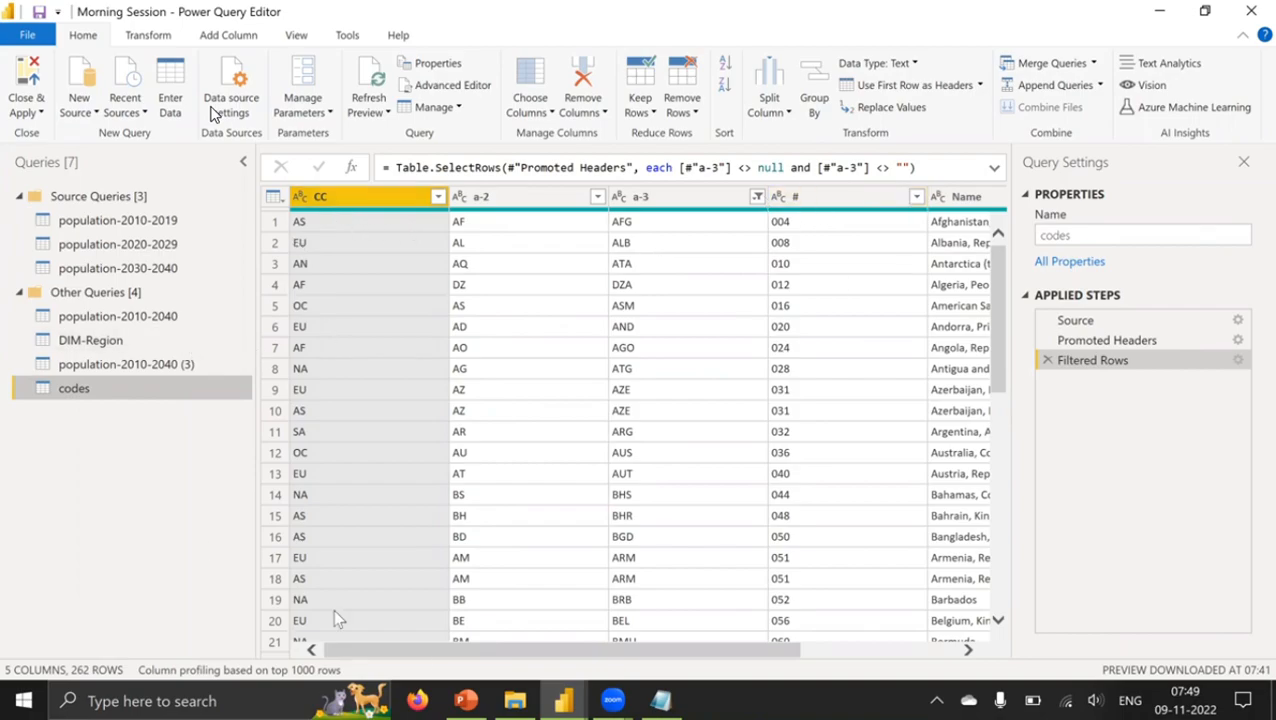
pyautogui.hscroll(3, 724, 640)
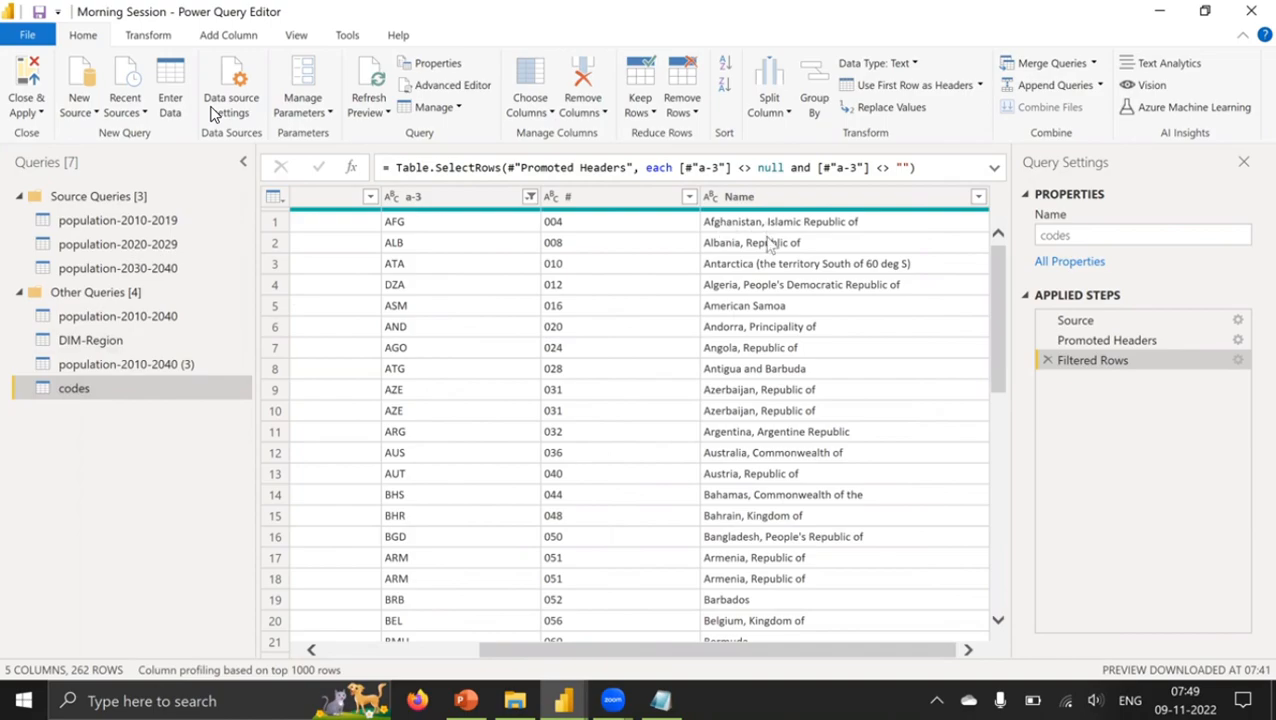
pyautogui.click(103, 340)
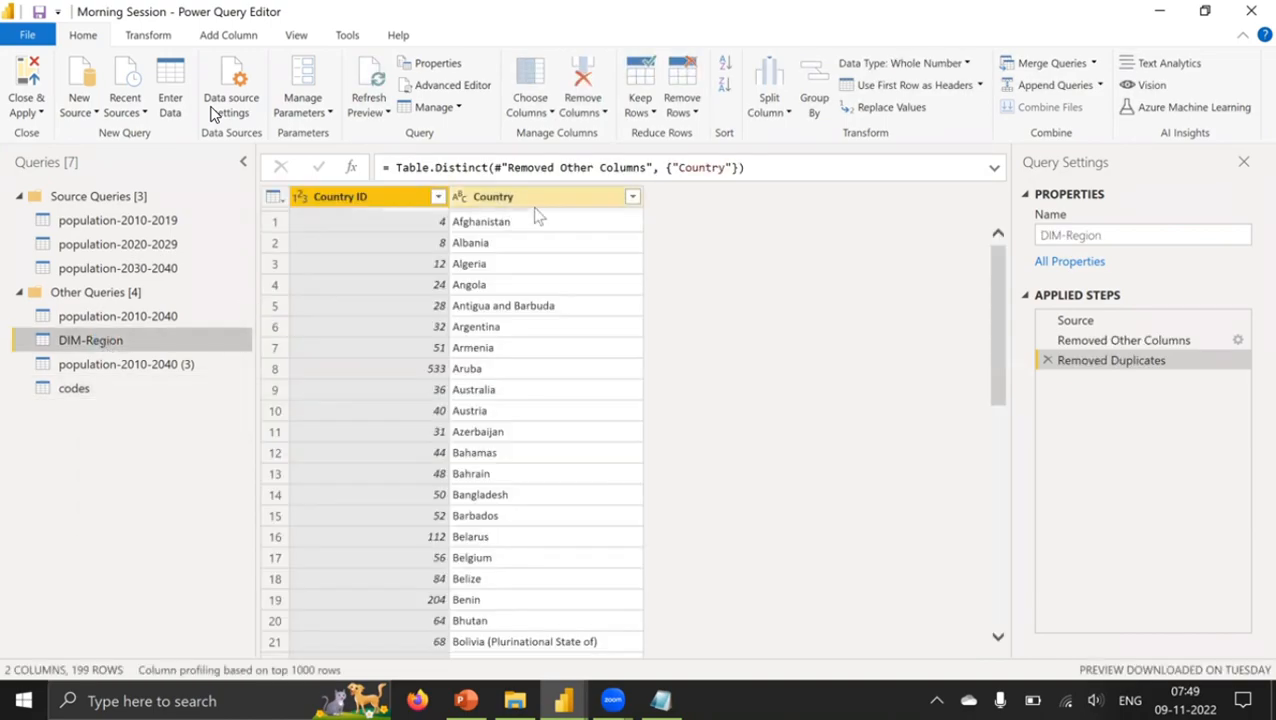
# Step: Remove the a-2, a-3 and Name columns from the codes query, keeping only CC and #
pyautogui.click(106, 389)
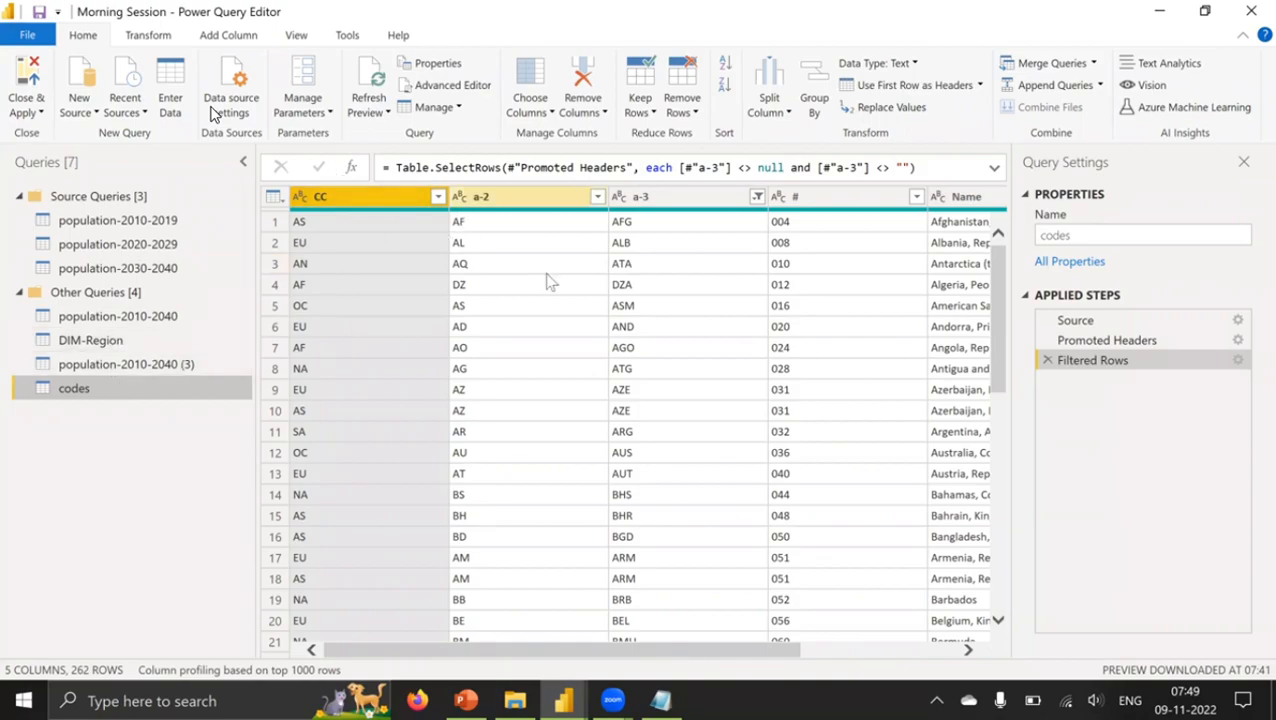
pyautogui.click(94, 343)
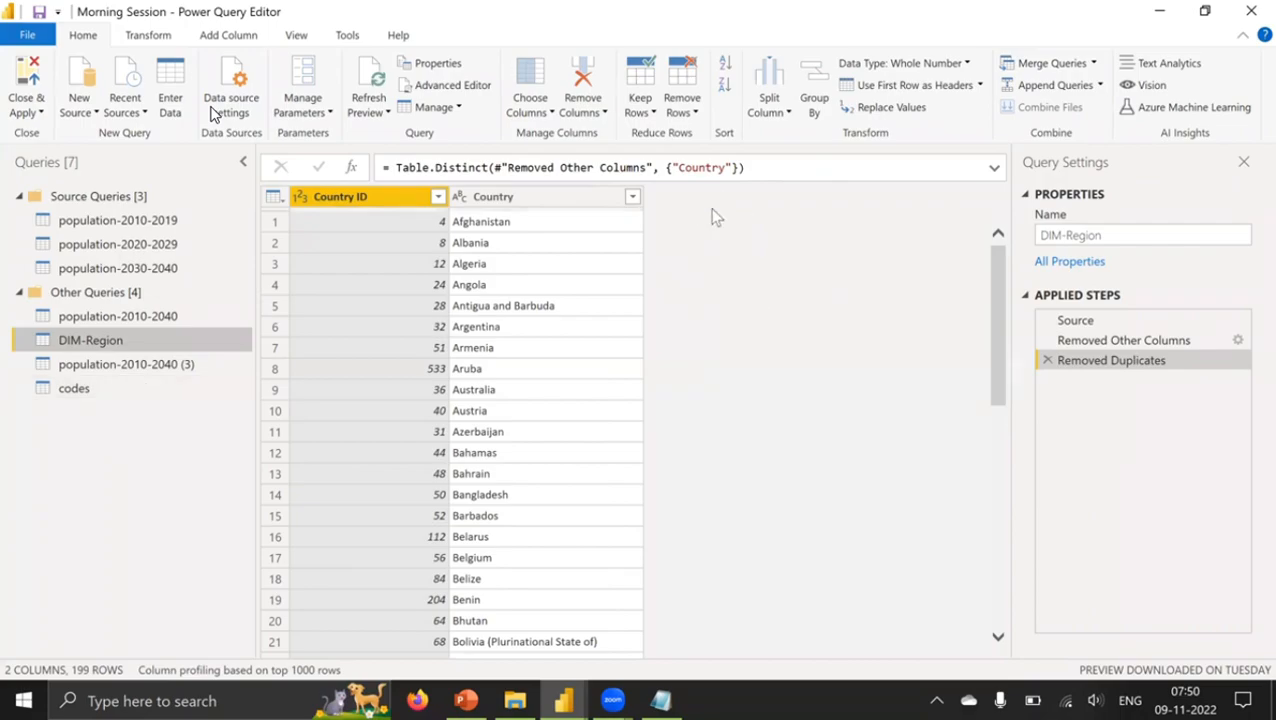
pyautogui.click(90, 392)
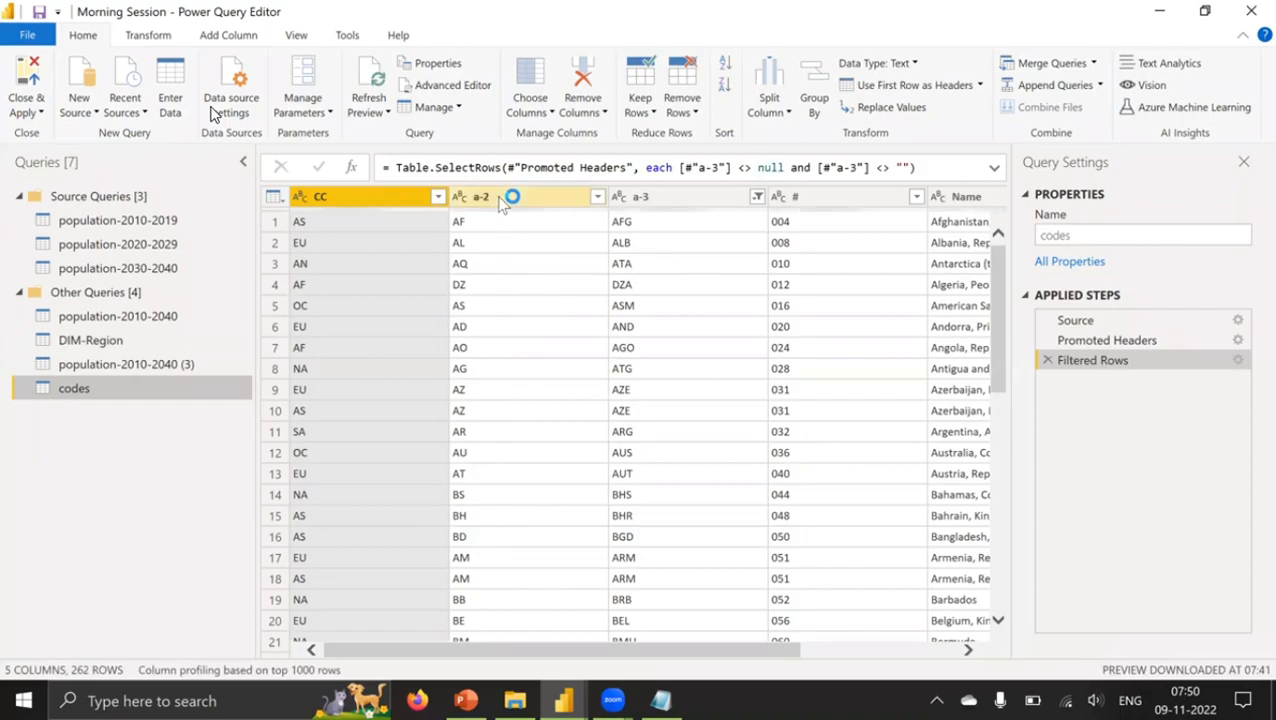
pyautogui.click(510, 197)
pyautogui.keyDown('ctrl'); pyautogui.click(652, 200); pyautogui.keyUp('ctrl')
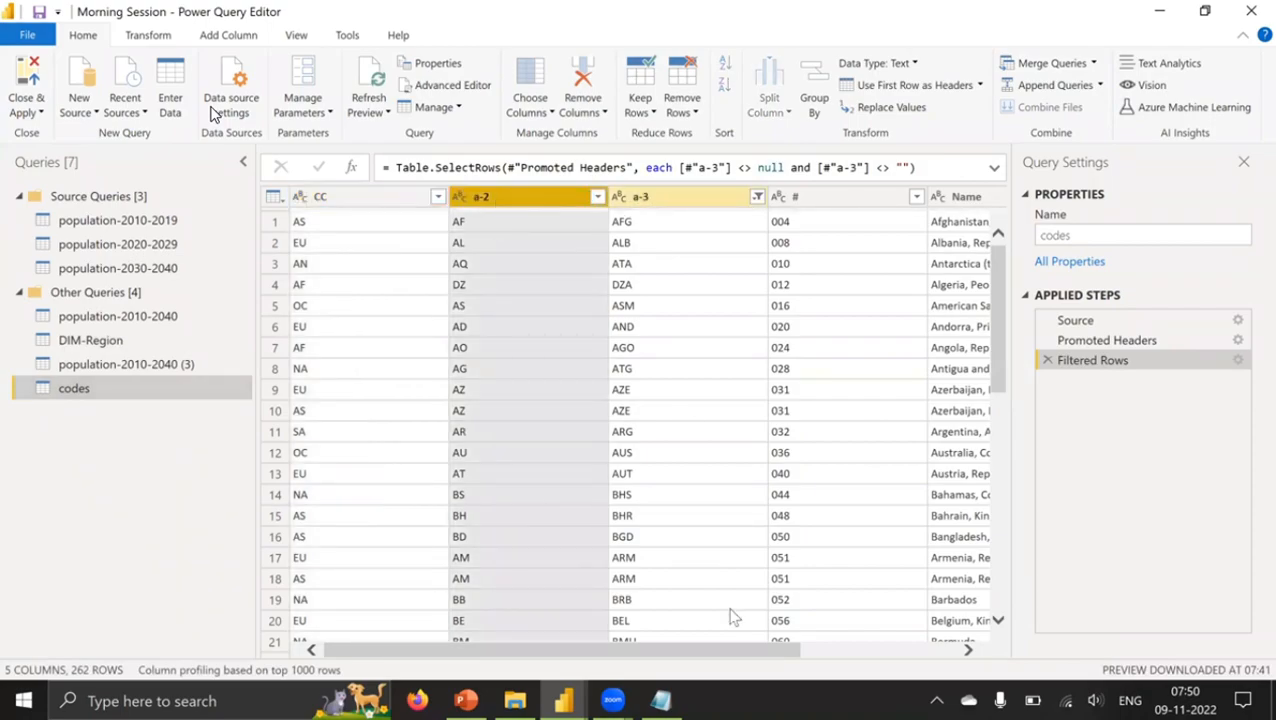
pyautogui.moveTo(731, 648); pyautogui.dragTo(940, 645)
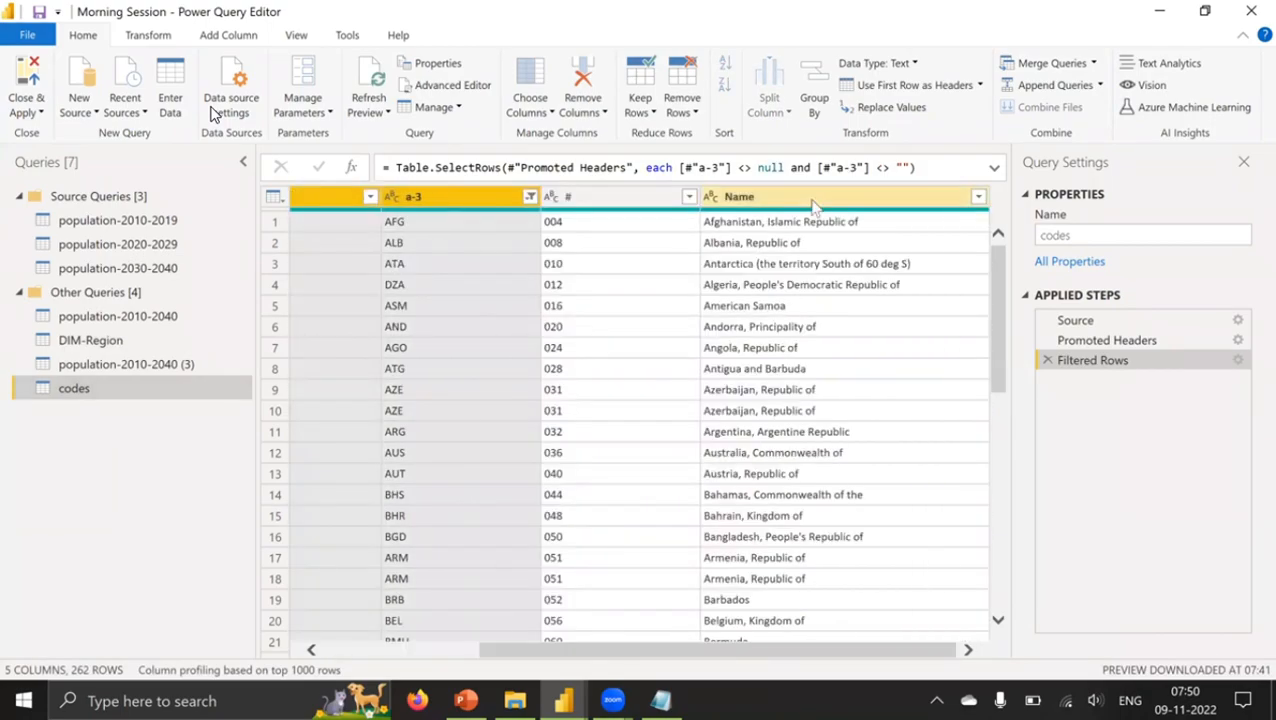
pyautogui.keyDown('ctrl'); pyautogui.click(813, 204); pyautogui.keyUp('ctrl')
pyautogui.moveTo(856, 660); pyautogui.dragTo(771, 656)
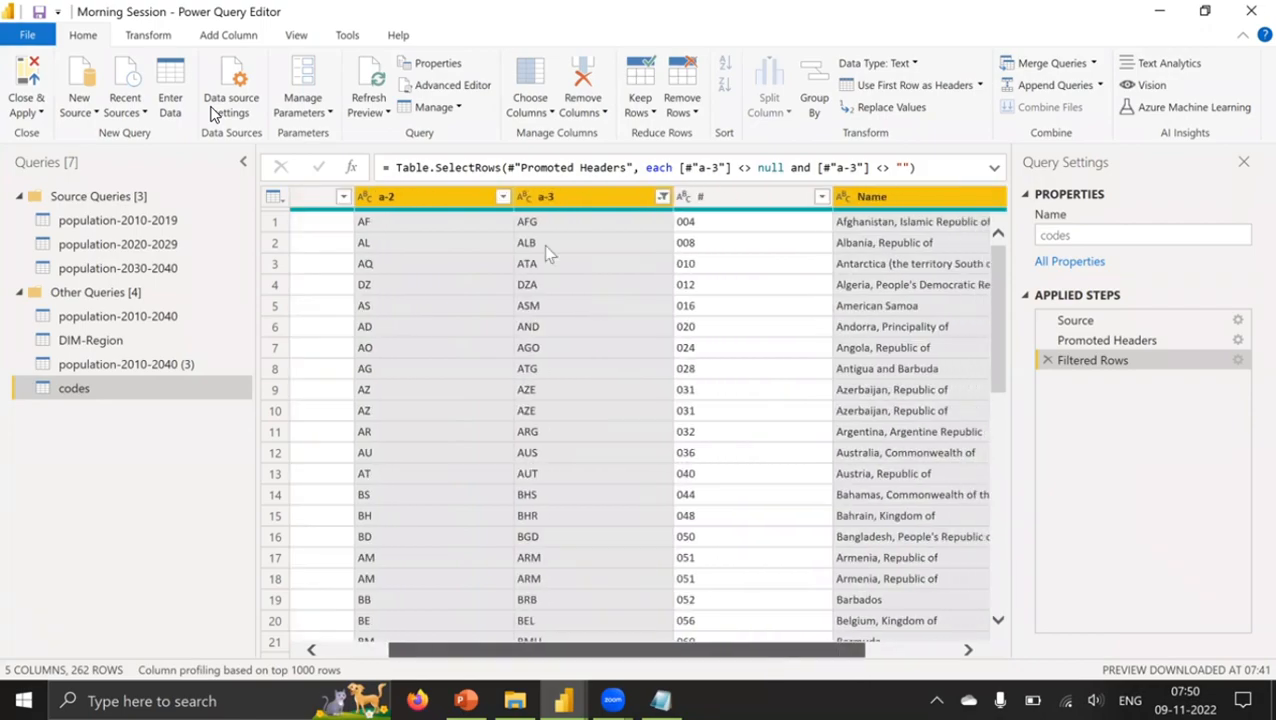
pyautogui.click(588, 112)
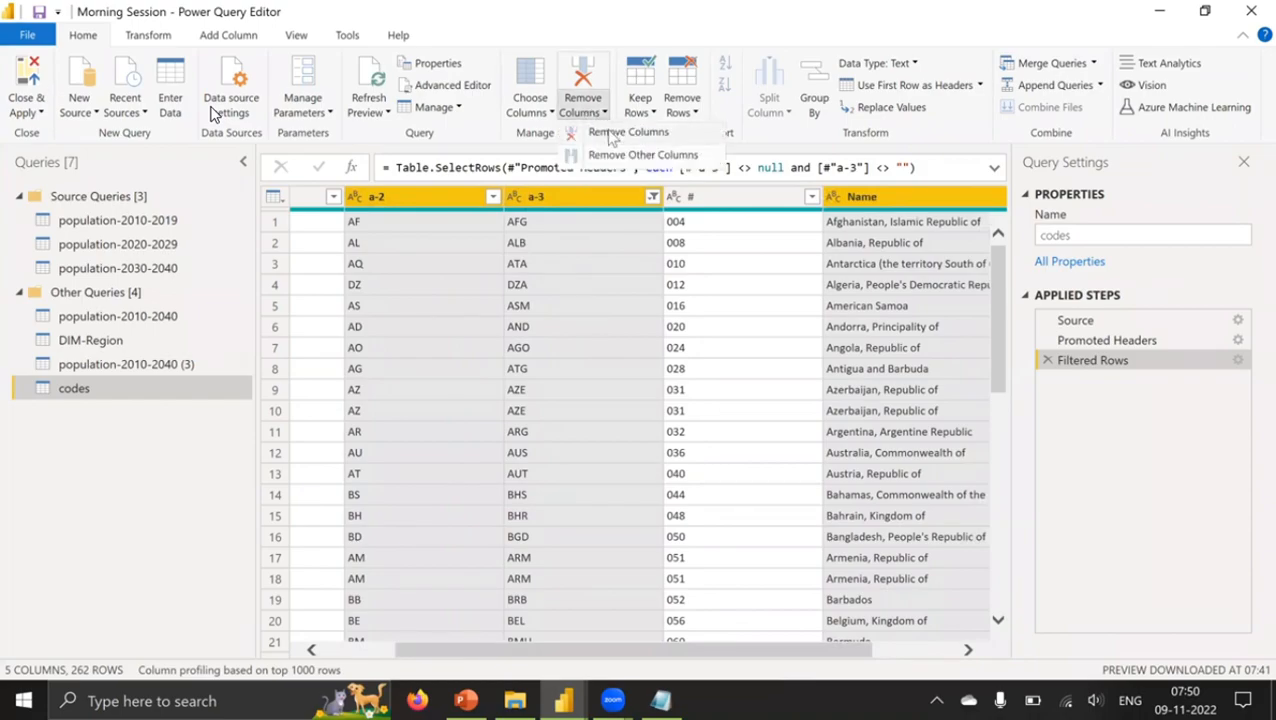
pyautogui.click(614, 134)
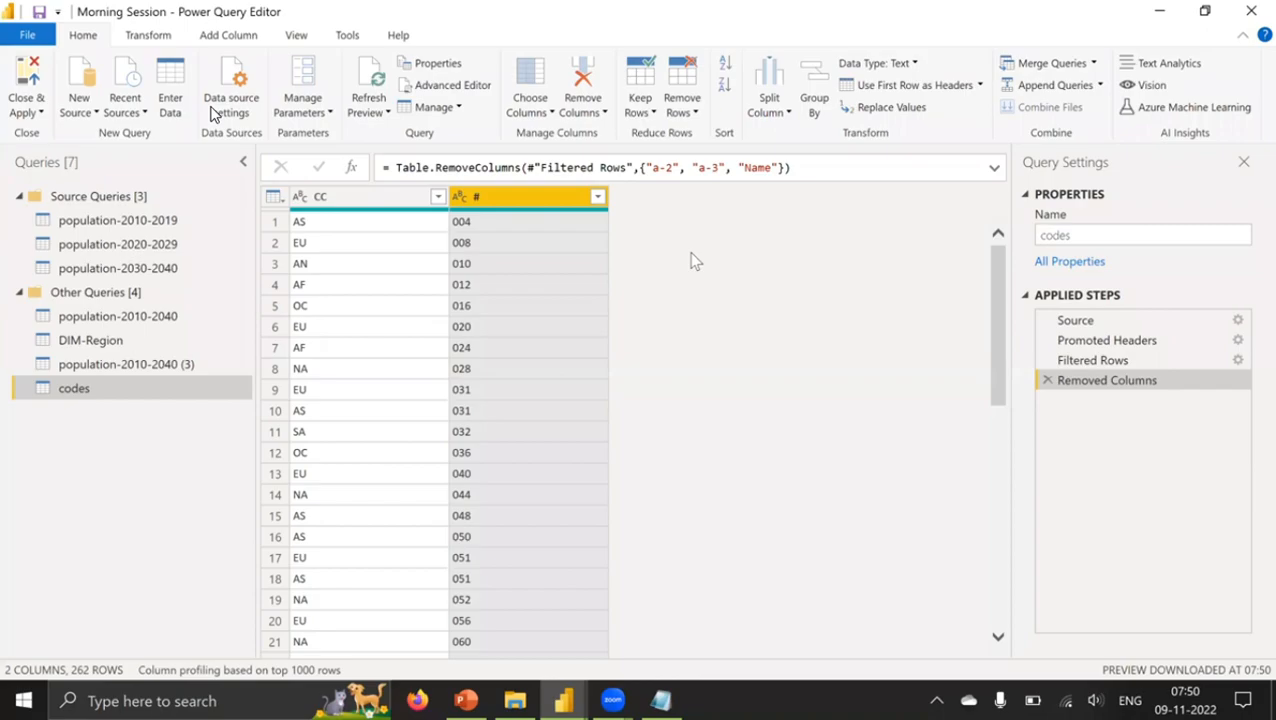
# Step: Move the # column to the beginning of the codes query, ahead of CC
pyautogui.click(91, 340)
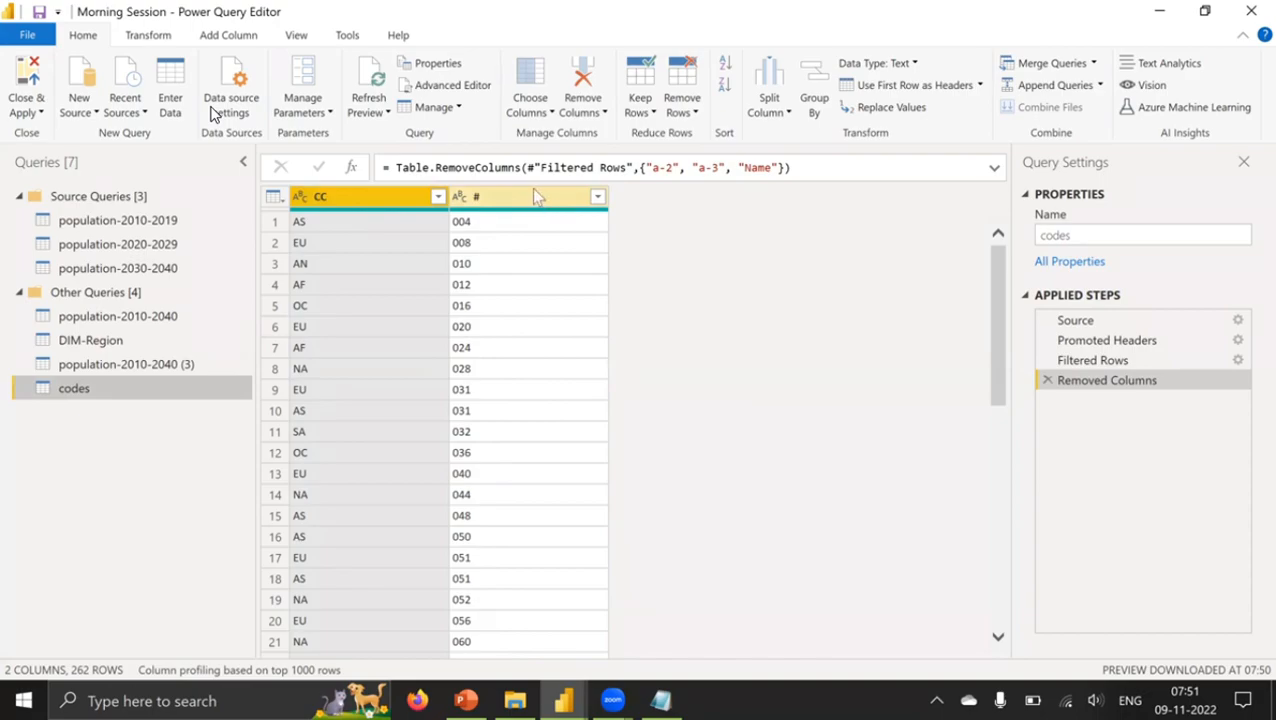
pyautogui.moveTo(532, 203); pyautogui.dragTo(357, 200)
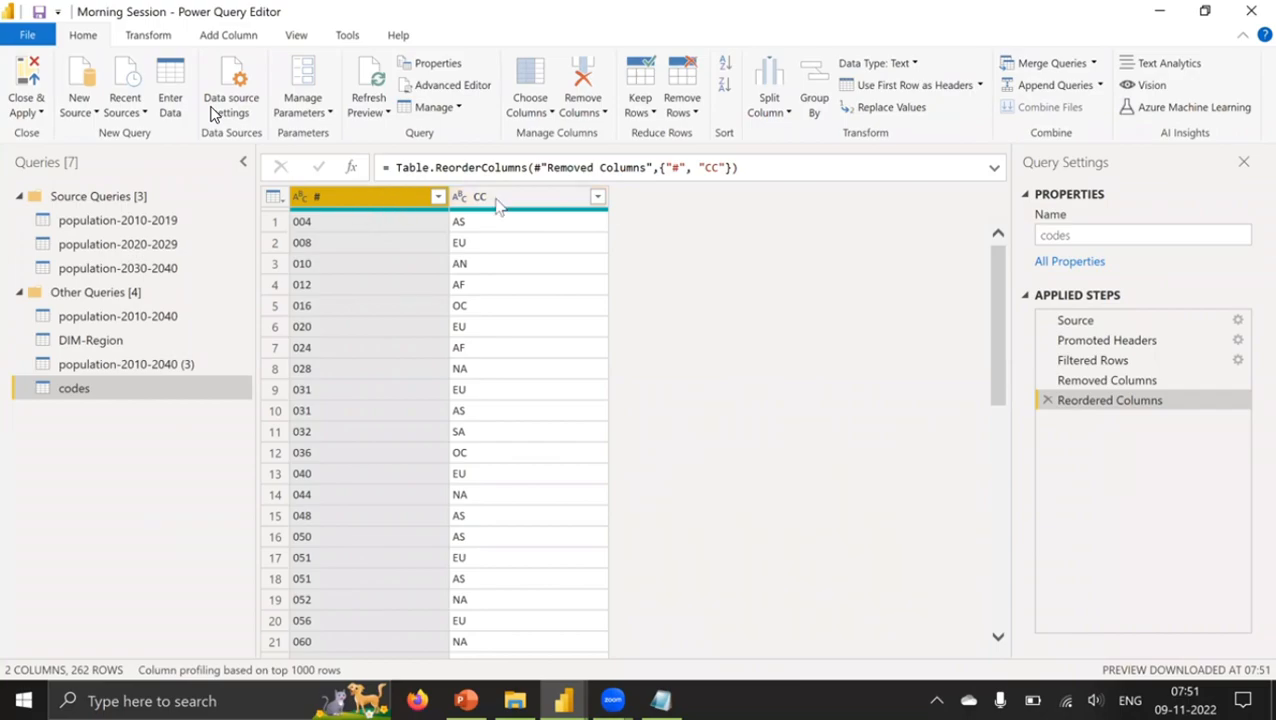
pyautogui.moveTo(497, 205)
pyautogui.mouseDown()
pyautogui.moveTo(632, 199)
pyautogui.moveTo(518, 214)
pyautogui.mouseUp()
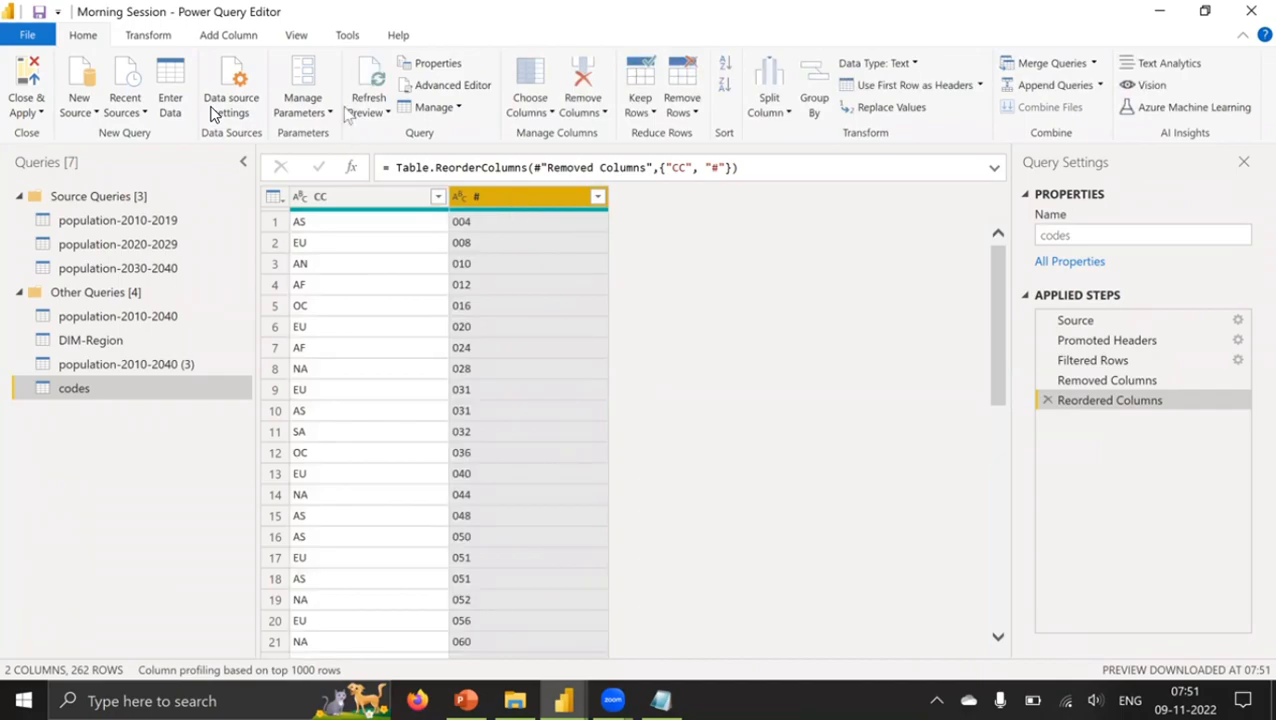
pyautogui.click(150, 38)
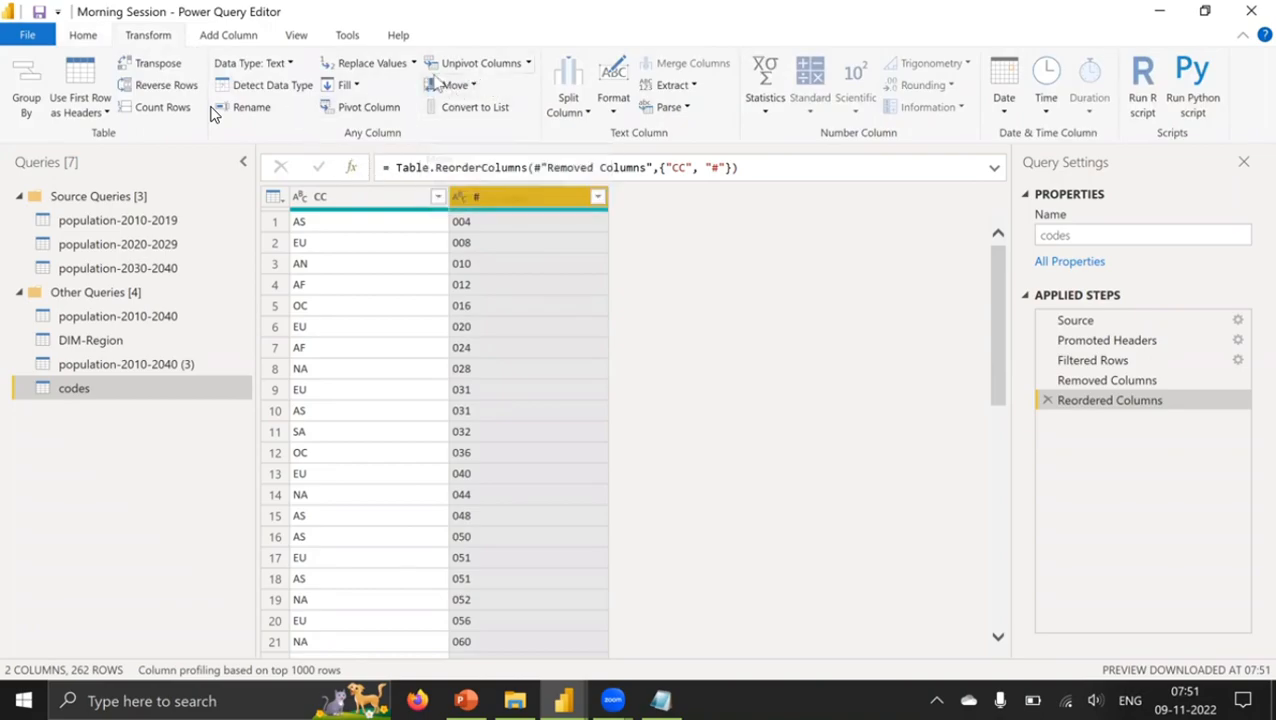
pyautogui.click(464, 90)
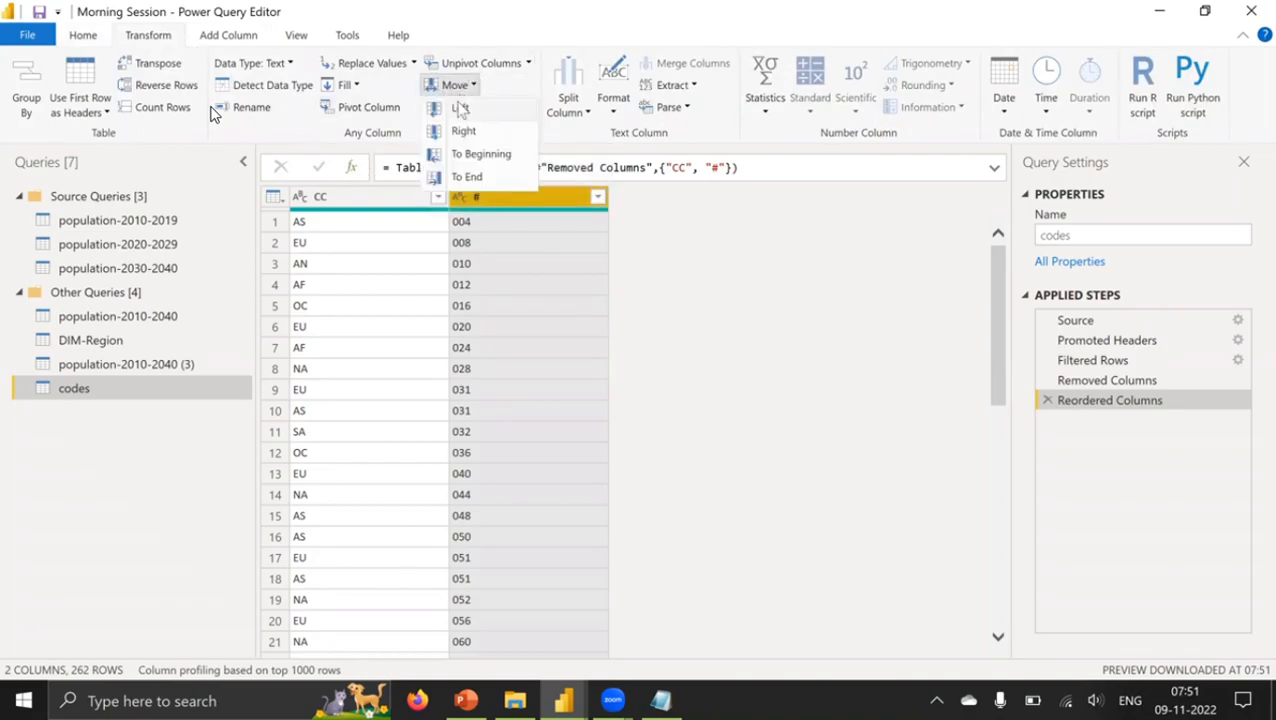
pyautogui.click(470, 155)
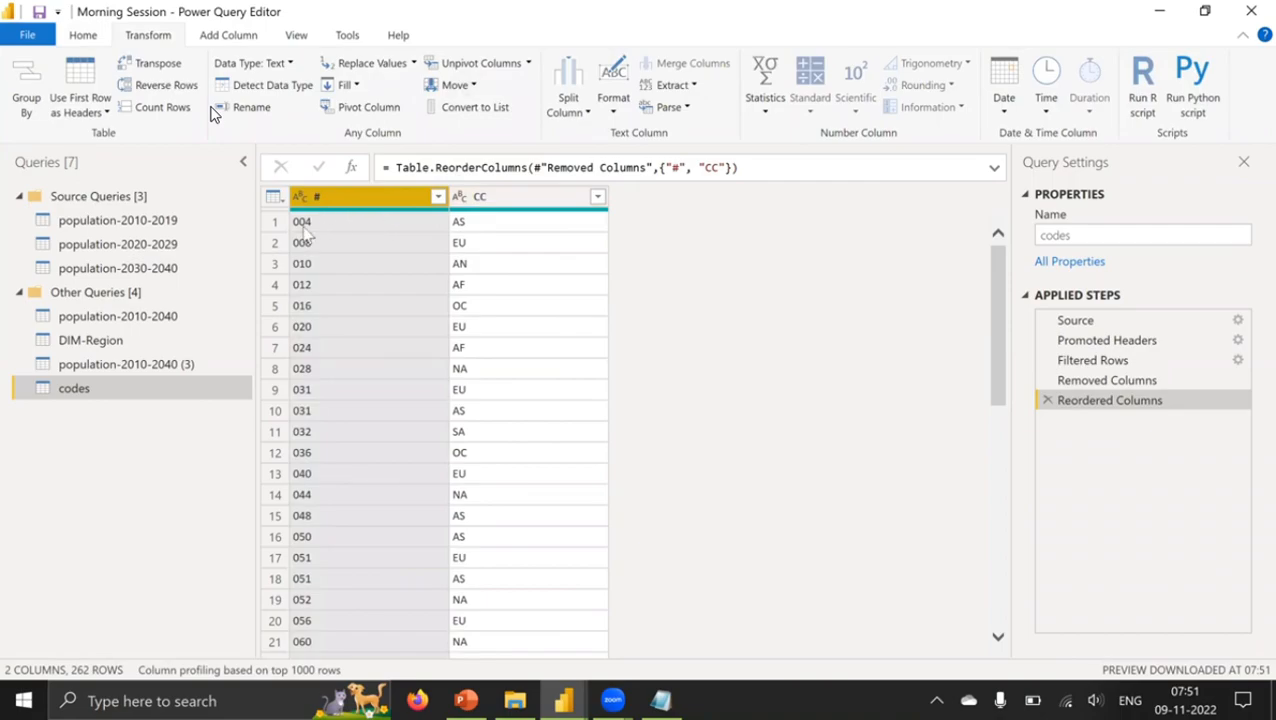
# Step: Change the data type of the # column in codes from text to Whole Number
pyautogui.click(95, 40)
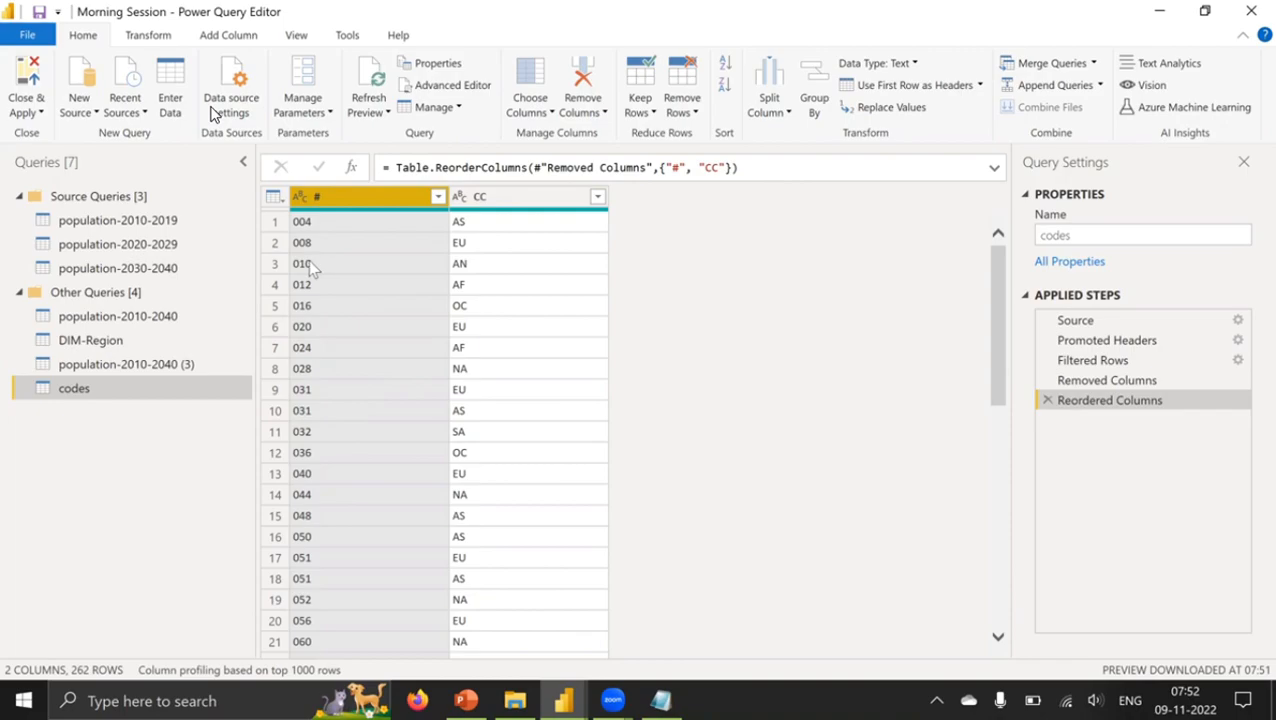
pyautogui.scroll(-10, 381, 352)
pyautogui.scroll(10, 378, 410)
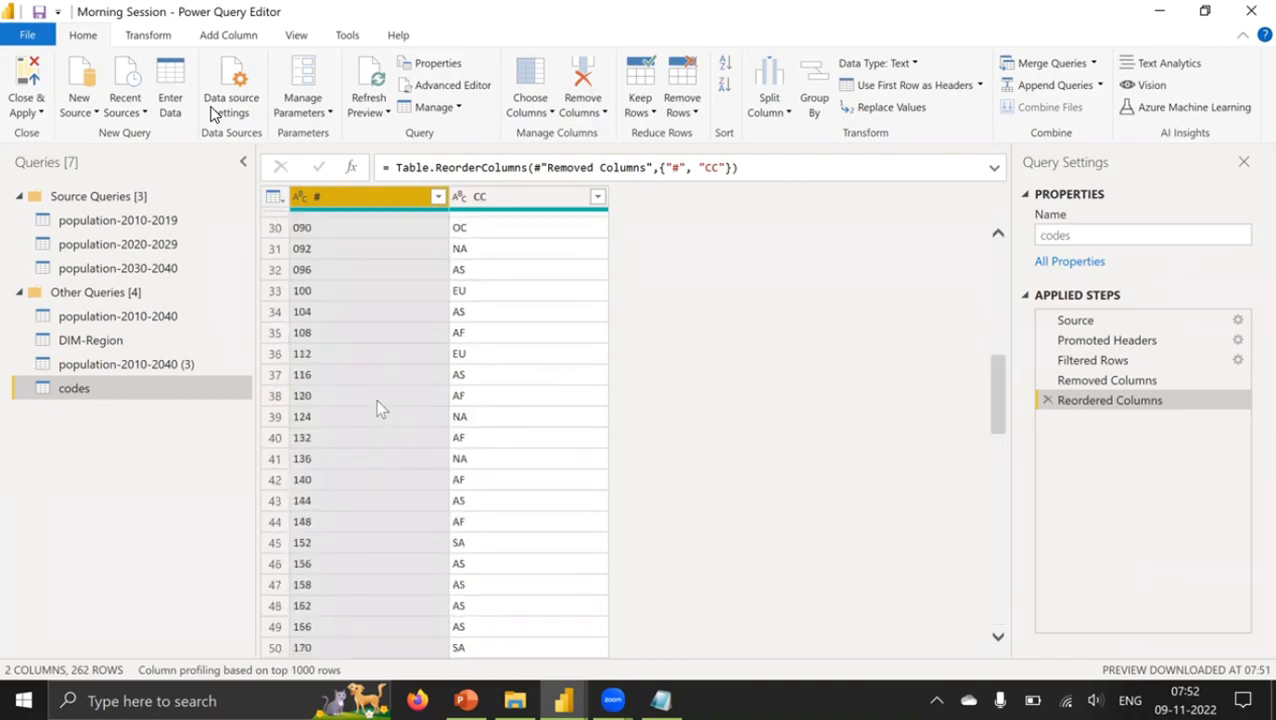
pyautogui.click(299, 199)
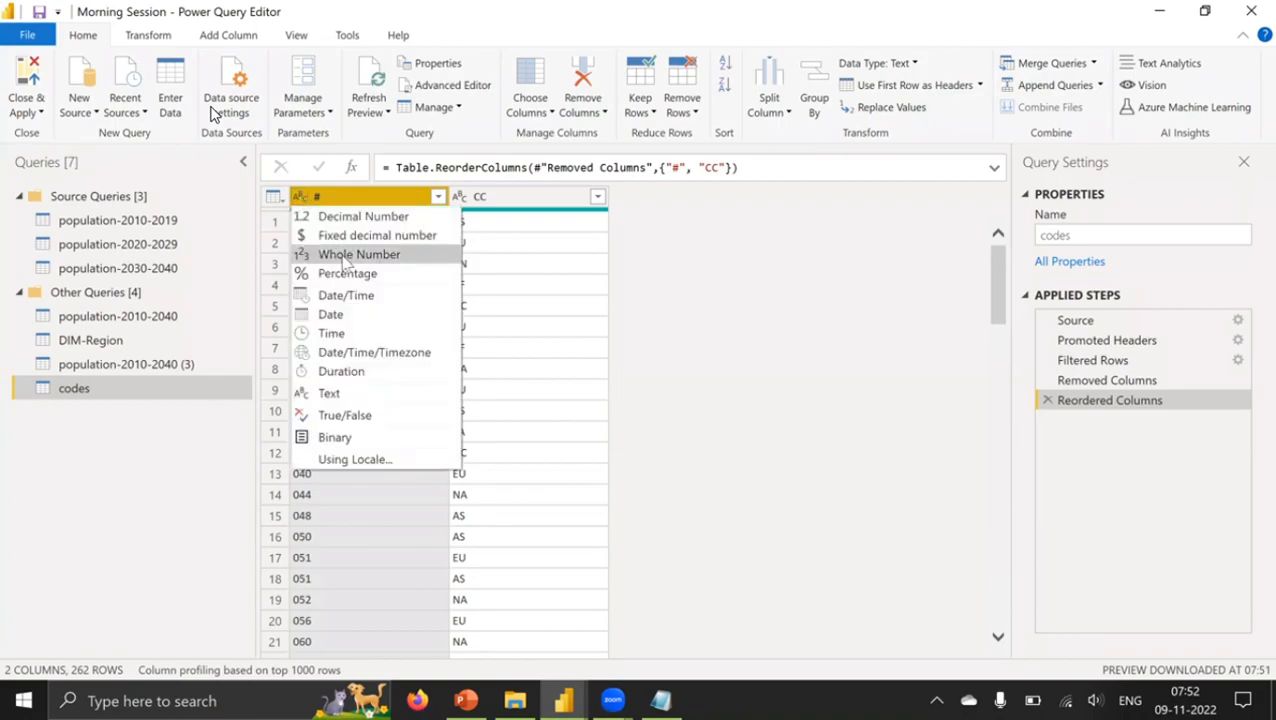
pyautogui.press('Escape')
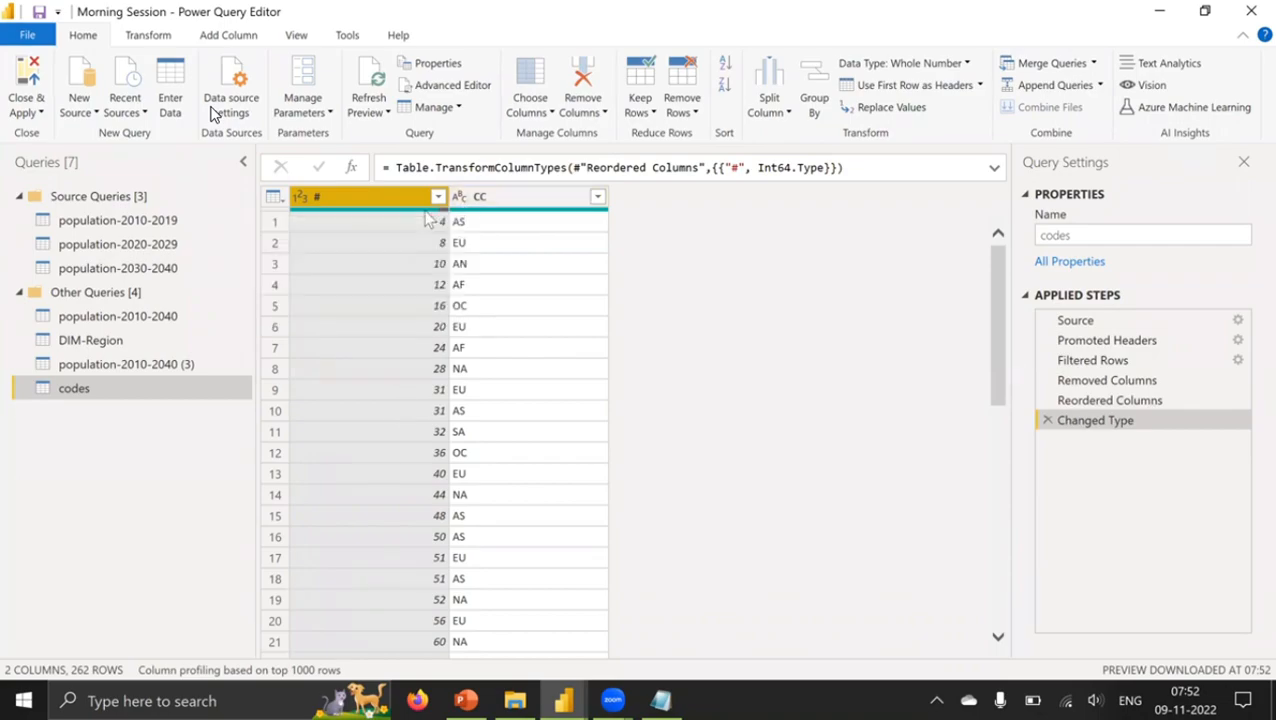
# Step: Filter the # column of codes to show only the rows with null values
pyautogui.moveTo(437, 215)
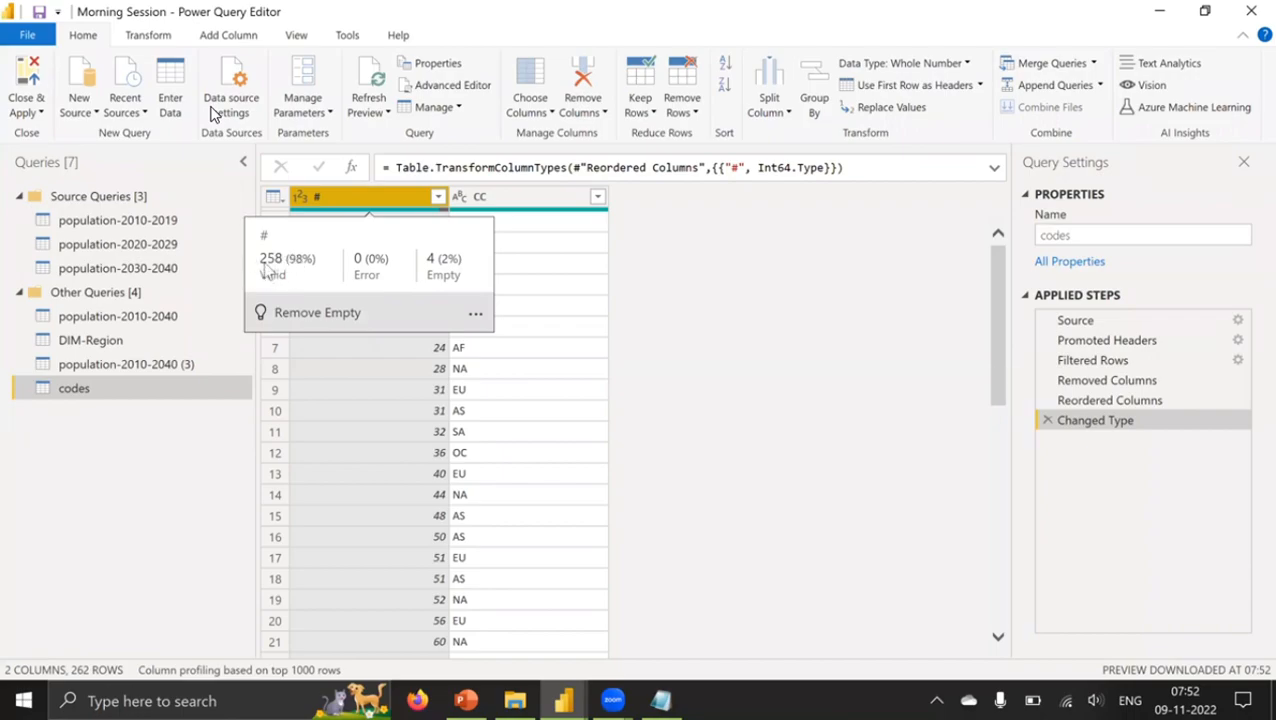
pyautogui.click(438, 197)
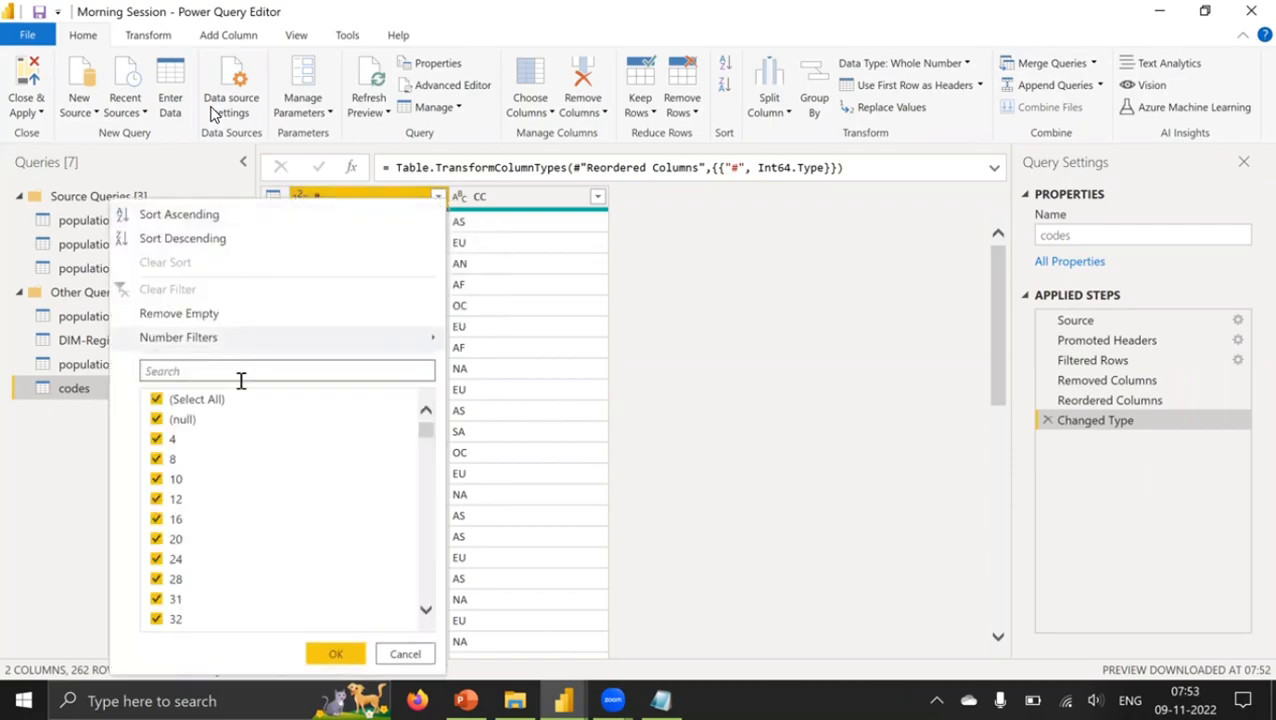
pyautogui.click(204, 401)
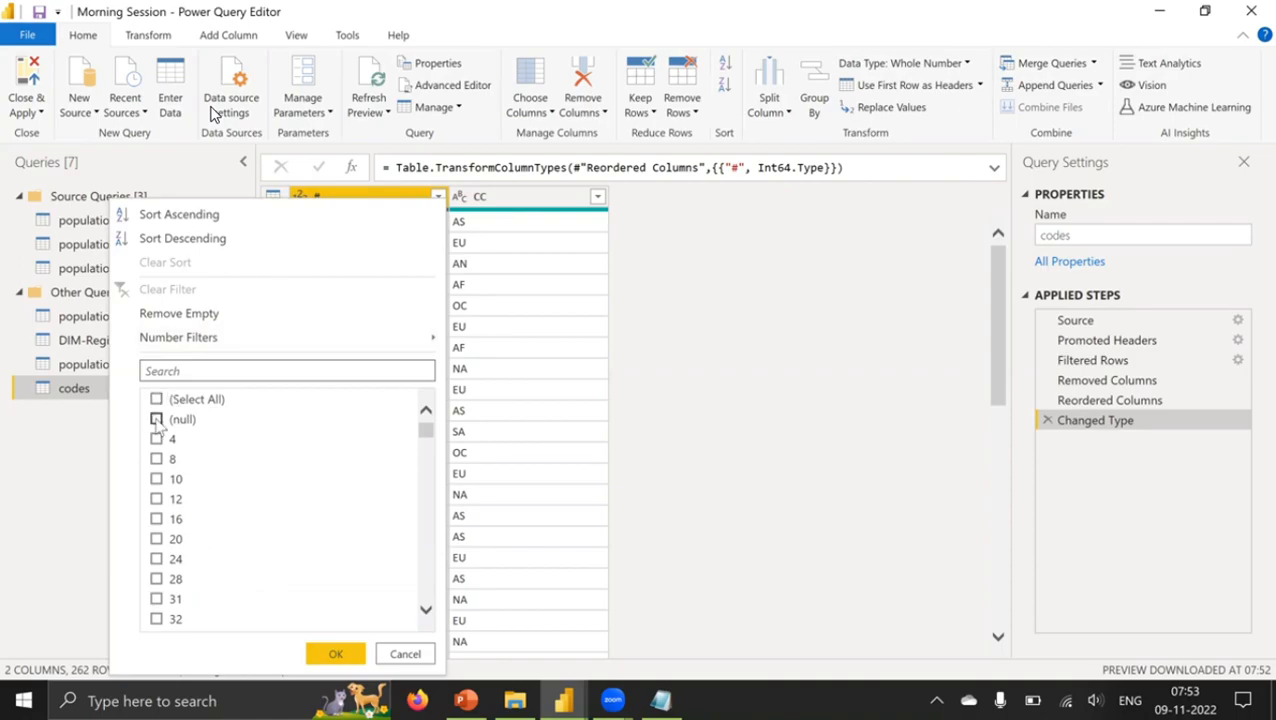
pyautogui.click(157, 420)
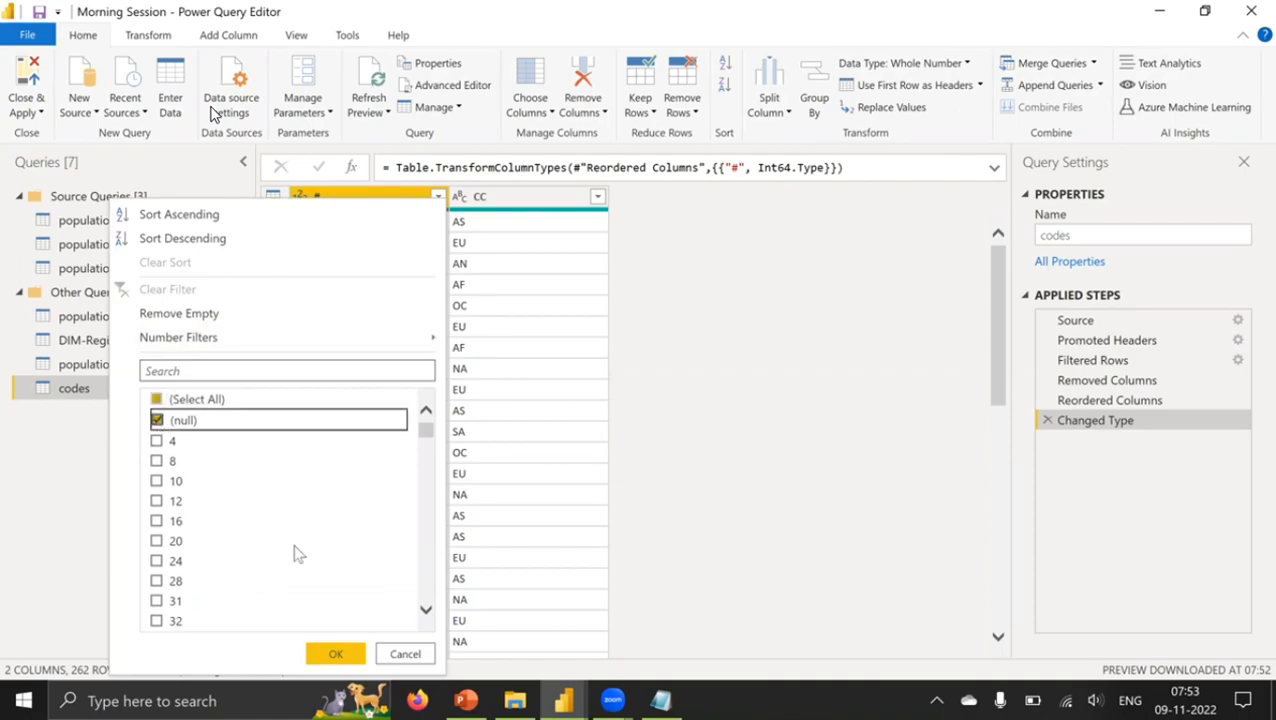
pyautogui.click(335, 654)
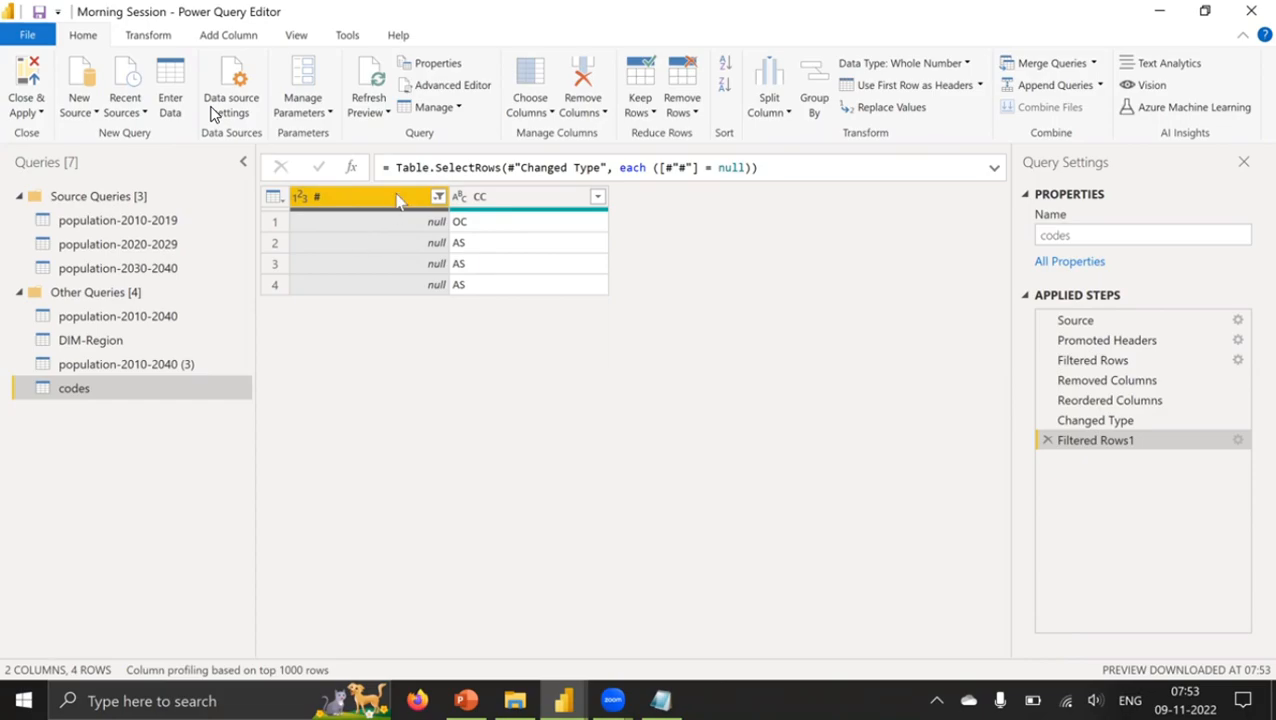
# Step: Restore all values in the # column's filter and recheck the column's quality summary and value list
pyautogui.click(438, 196)
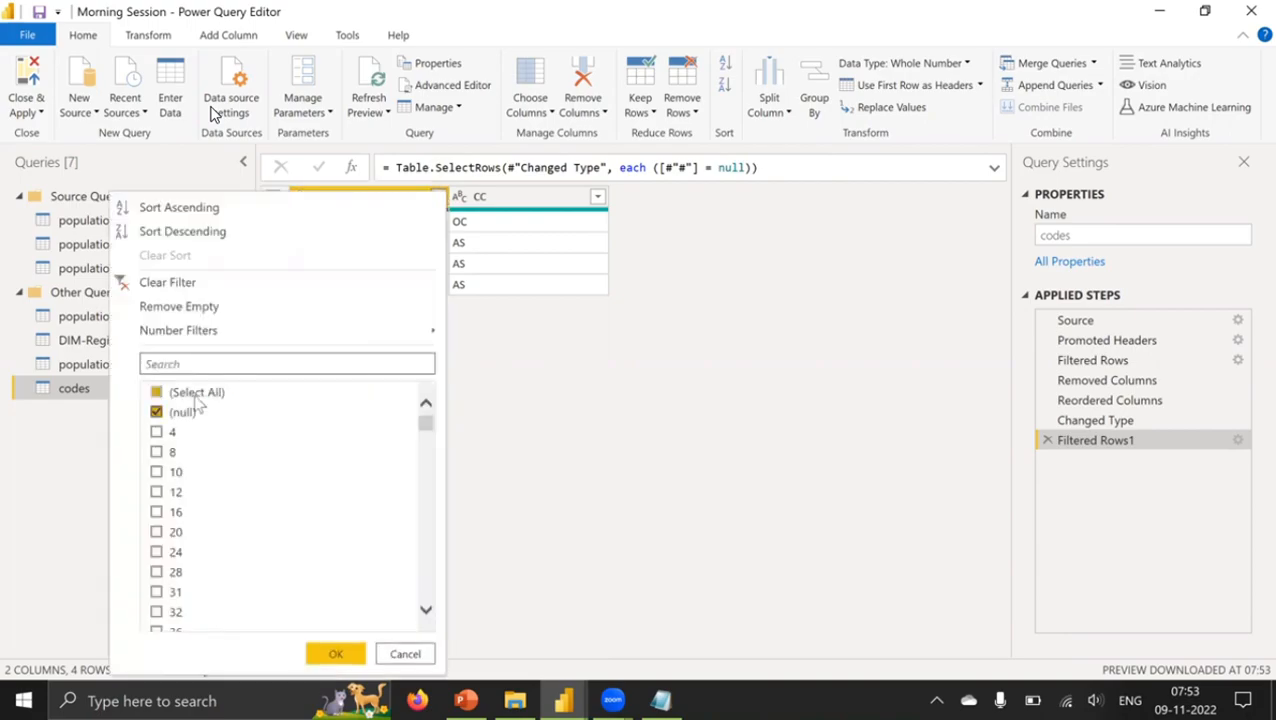
pyautogui.click(198, 396)
pyautogui.click(200, 395)
pyautogui.click(336, 655)
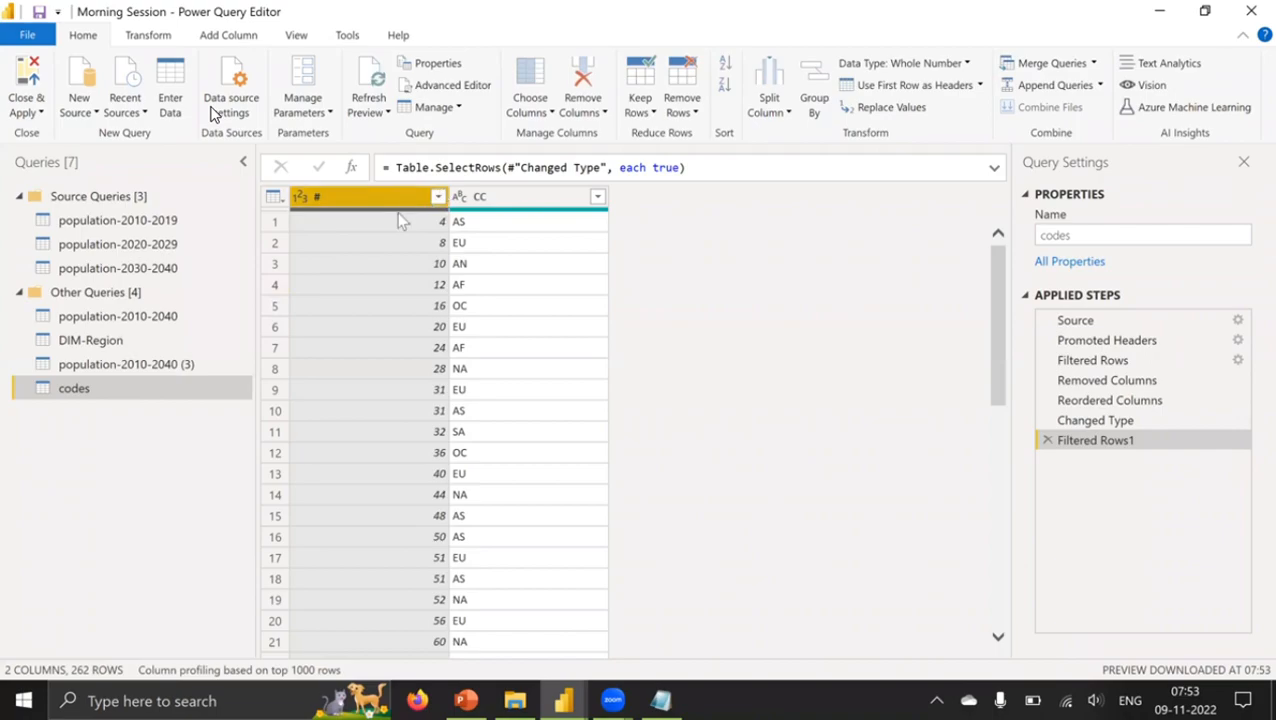
pyautogui.moveTo(403, 217)
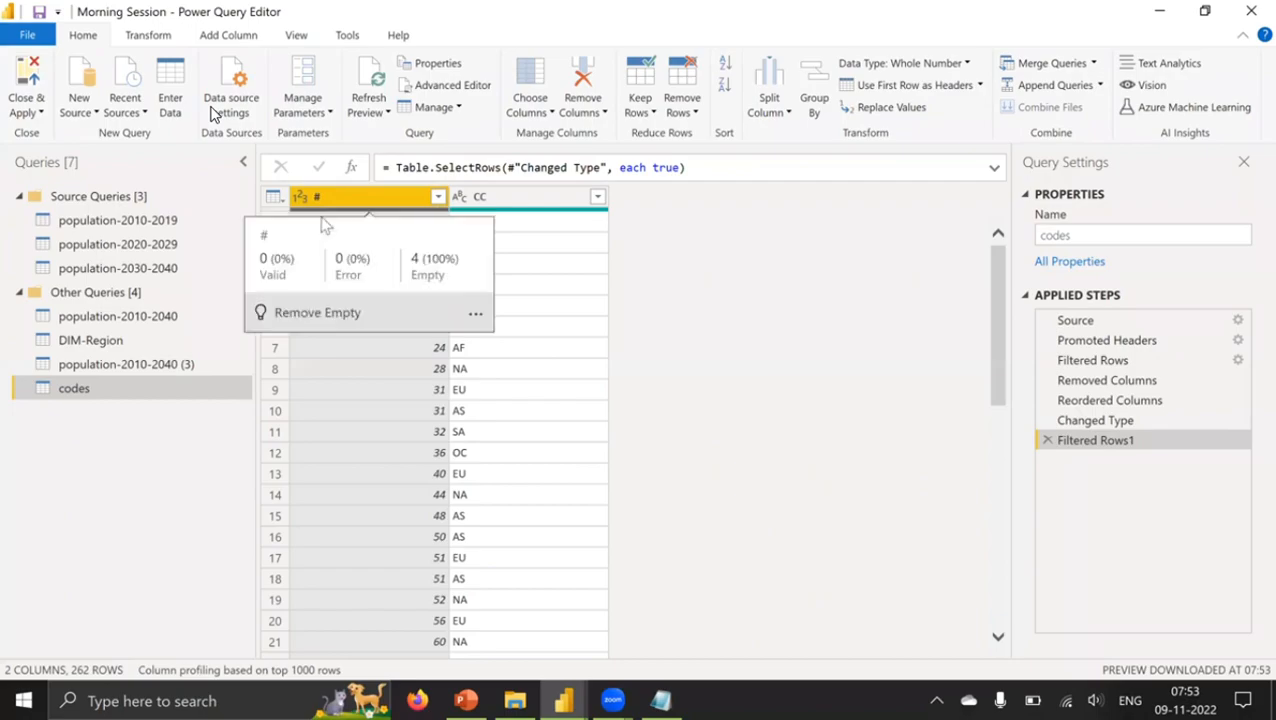
pyautogui.click(437, 196)
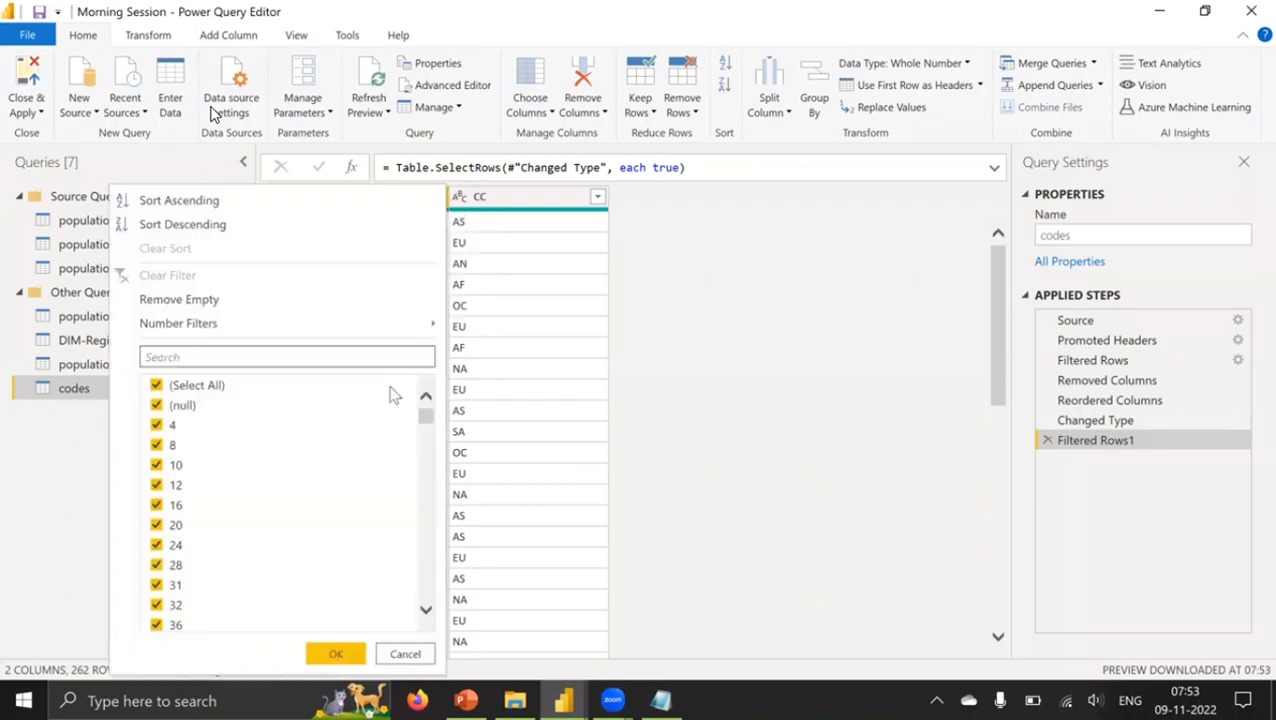
pyautogui.click(393, 656)
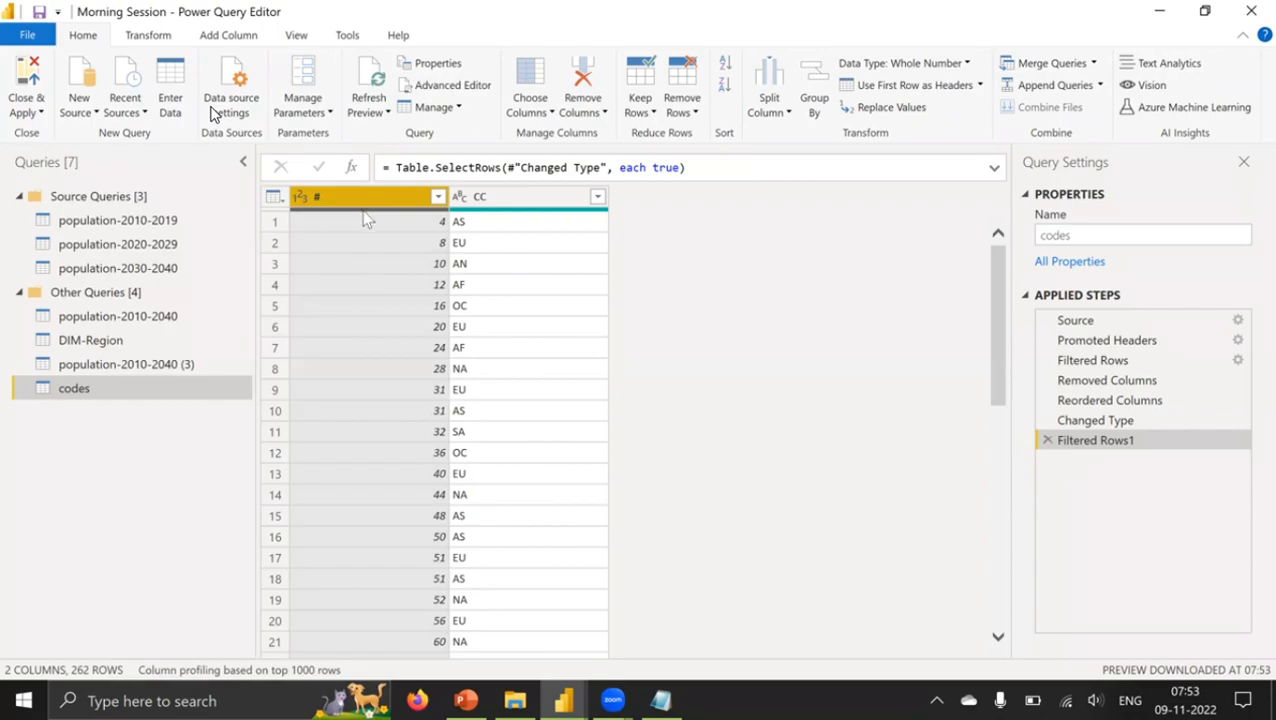
# Step: Look over population-2010-2040 (3), and check the # column's filter values in codes for nulls
pyautogui.click(113, 367)
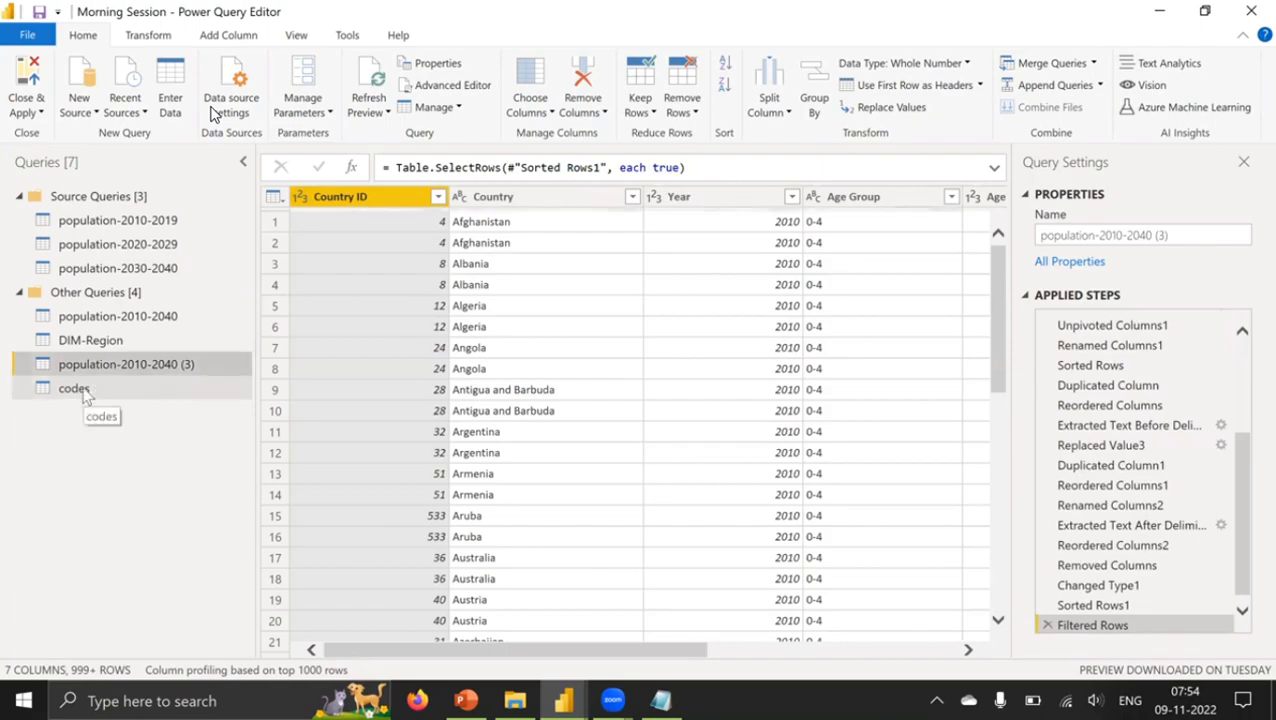
pyautogui.click(80, 390)
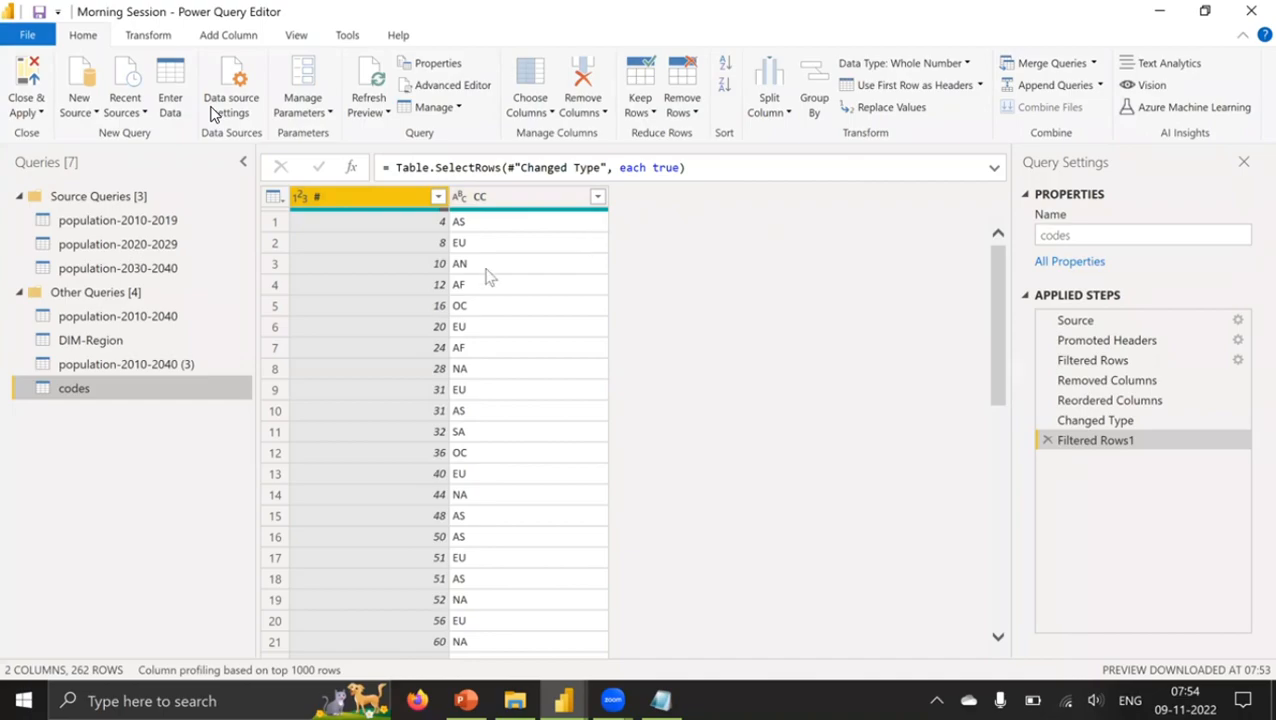
pyautogui.click(438, 196)
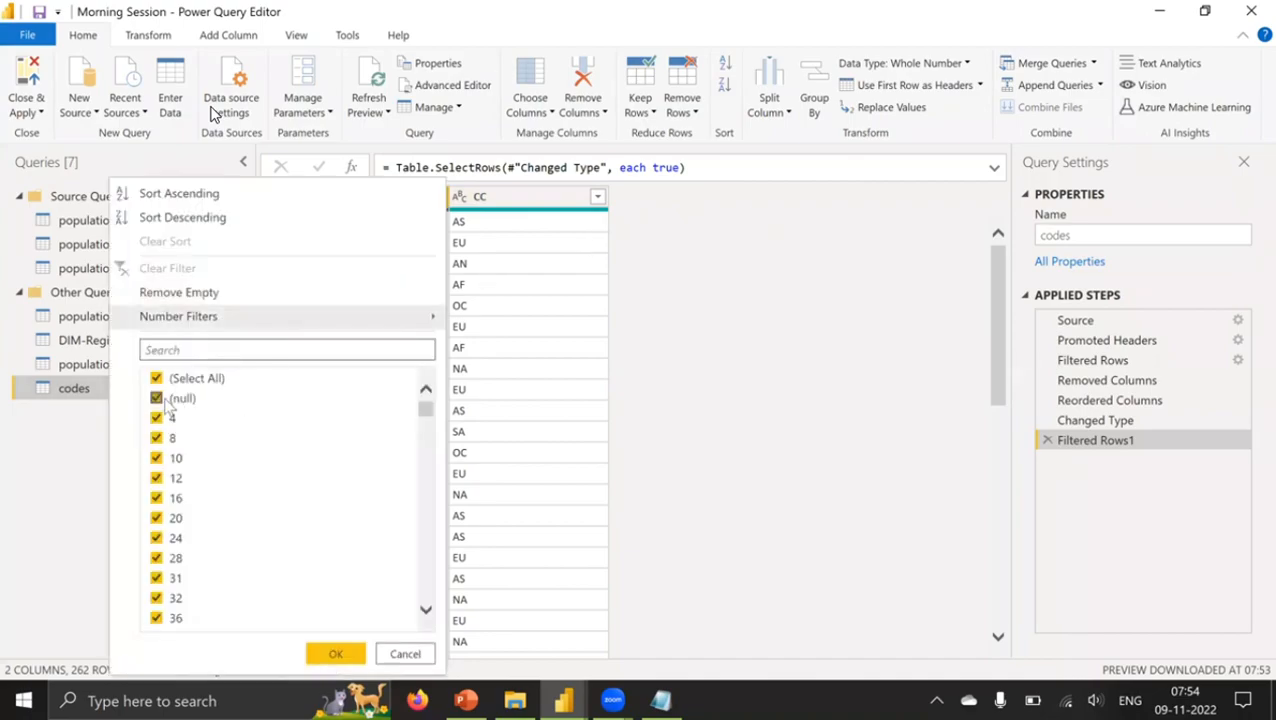
pyautogui.click(478, 232)
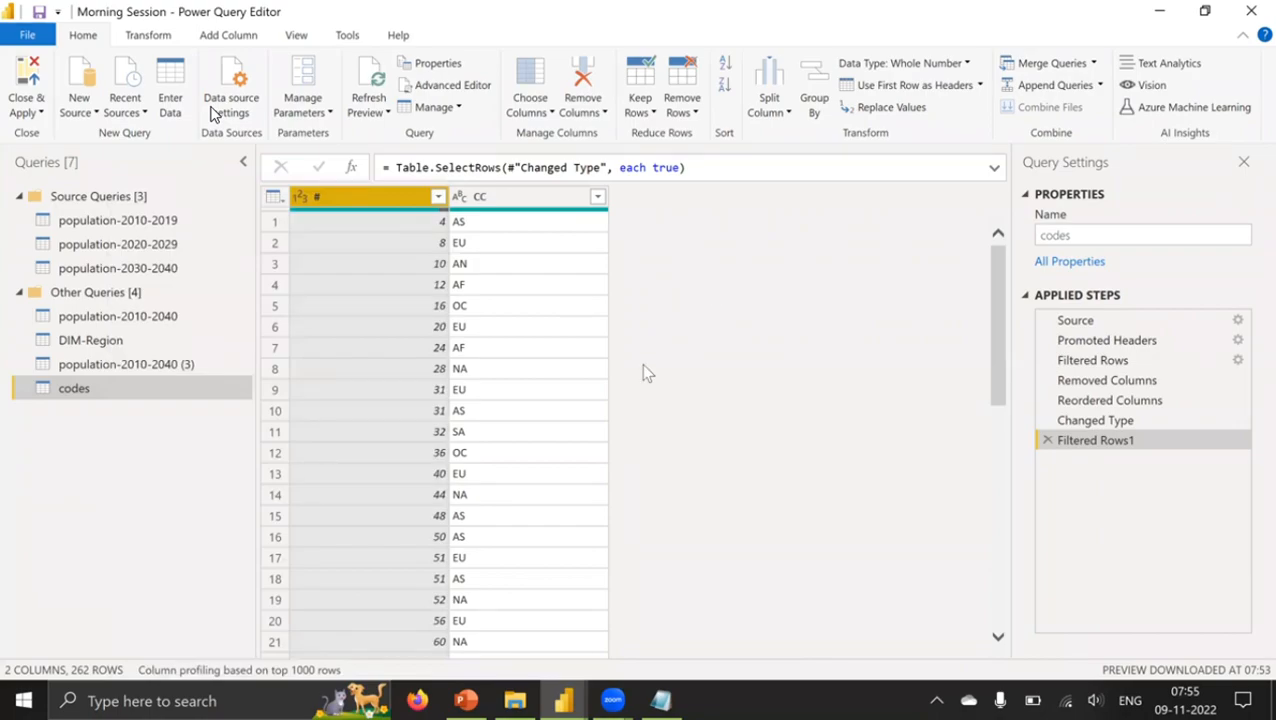
# Step: Review the LocID column in the source queries population-2010-2019, population-2020-2029 and population-2030-2040
pyautogui.click(127, 222)
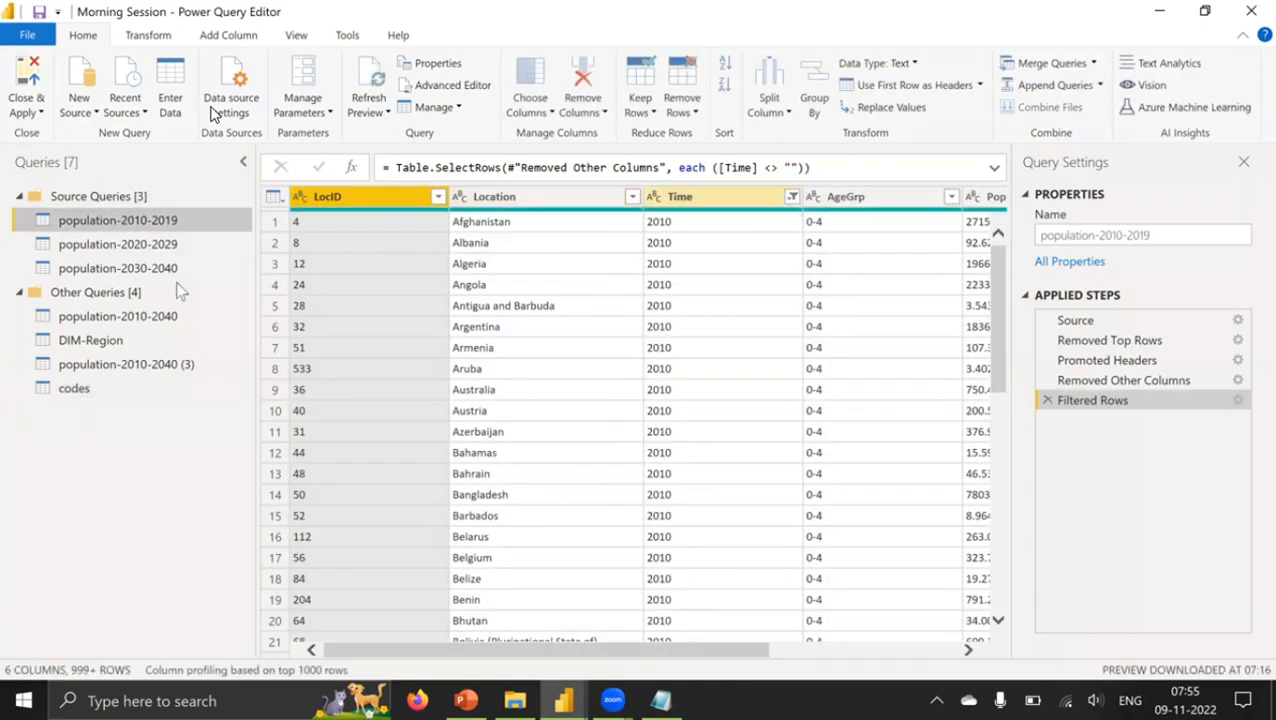
pyautogui.click(128, 247)
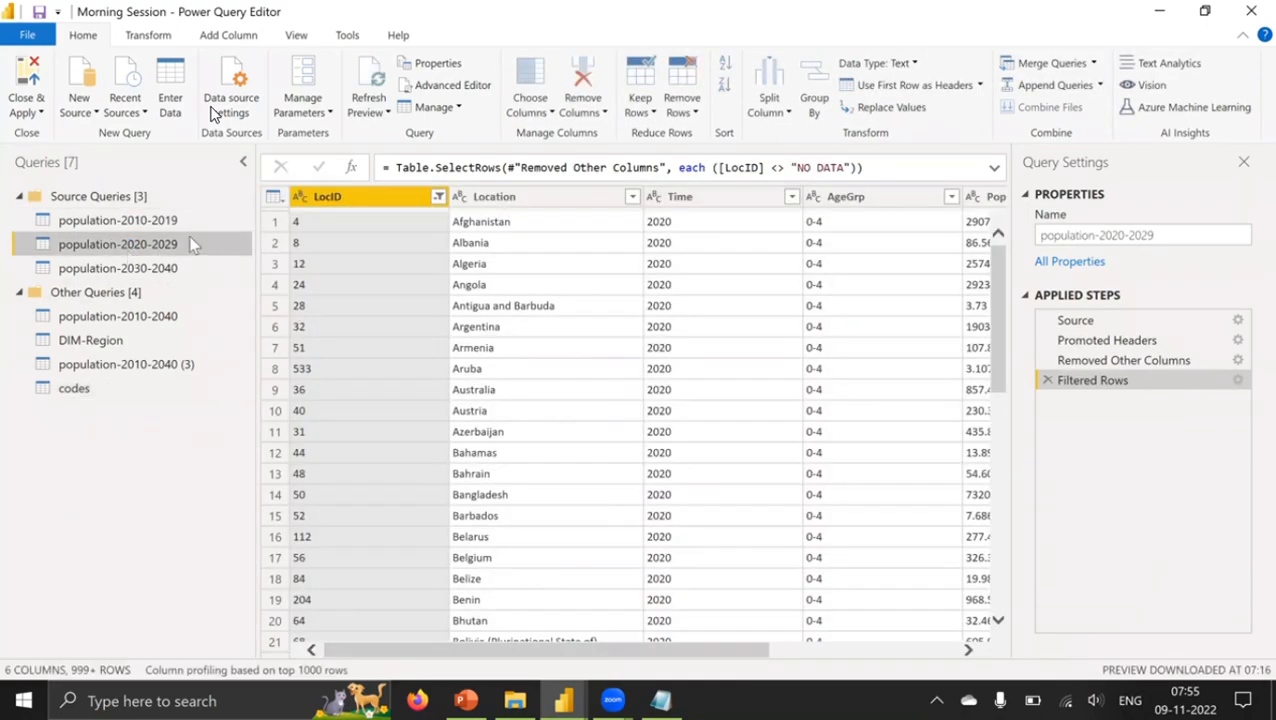
pyautogui.click(127, 272)
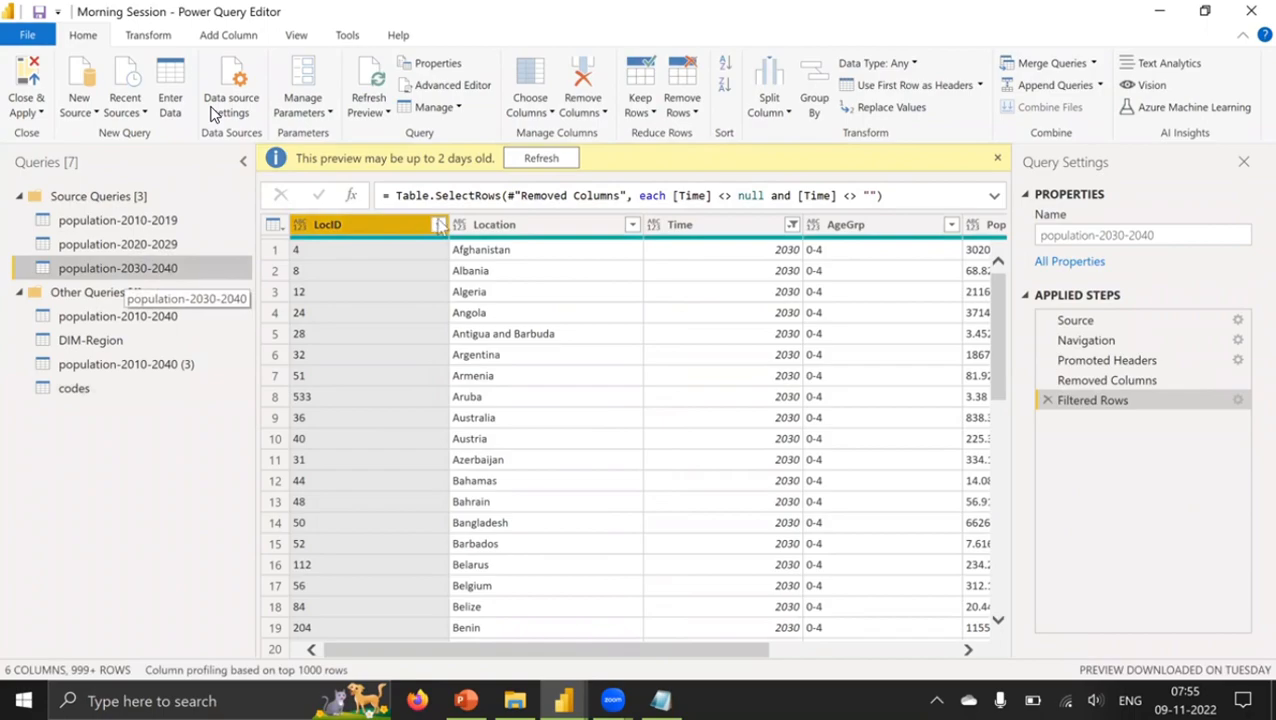
# Step: Load the complete list of LocID filter values in population-2030-2040 and refresh the query's preview
pyautogui.click(438, 227)
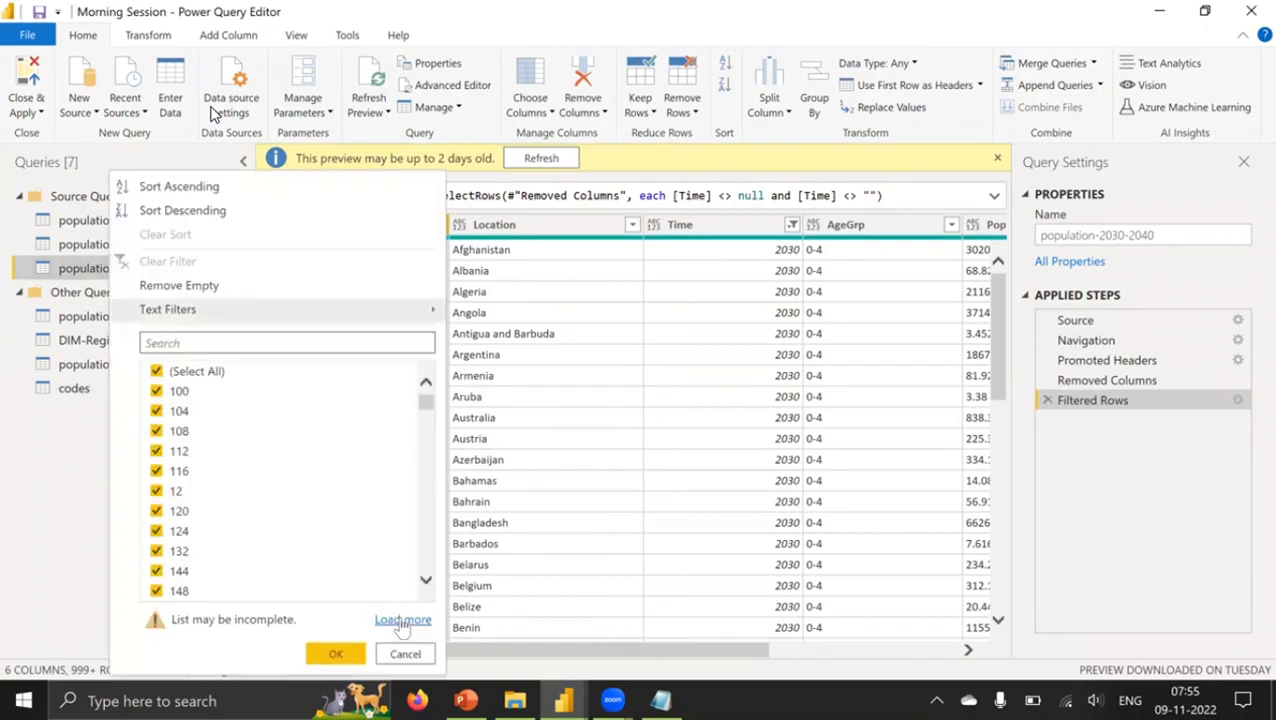
pyautogui.click(403, 620)
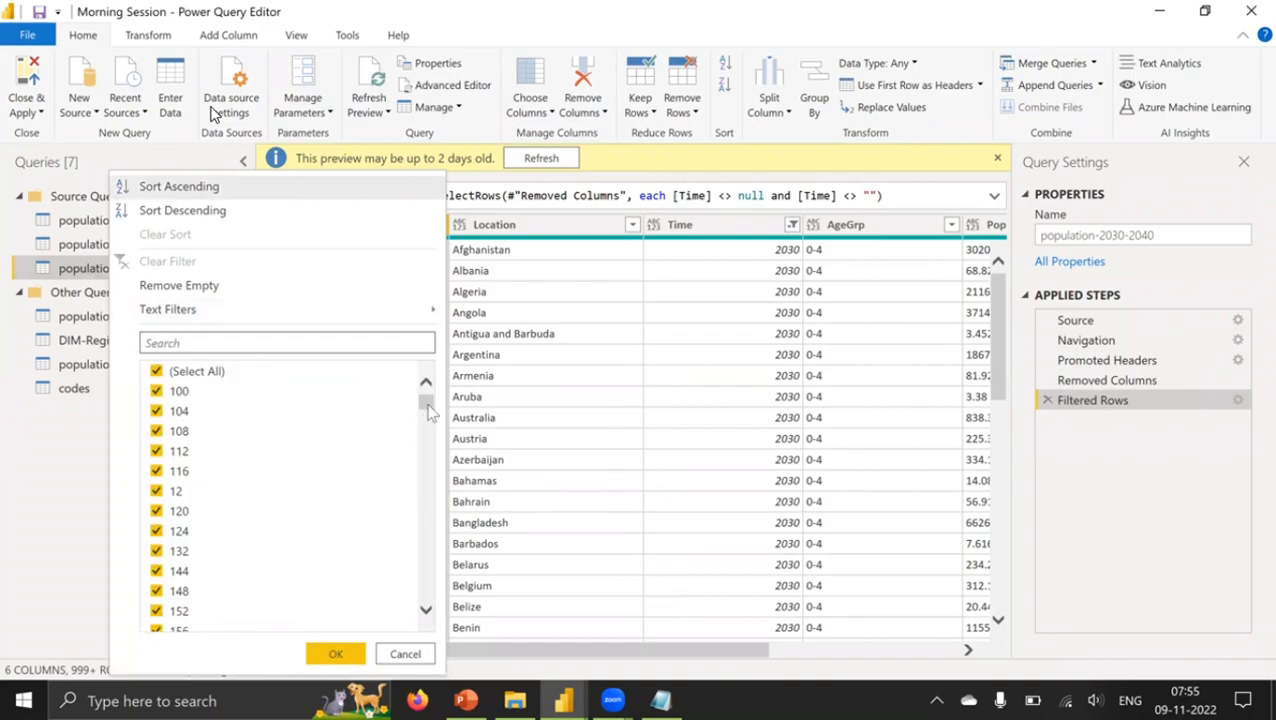
pyautogui.moveTo(428, 412)
pyautogui.mouseDown()
pyautogui.moveTo(425, 590)
pyautogui.moveTo(425, 400)
pyautogui.mouseUp()
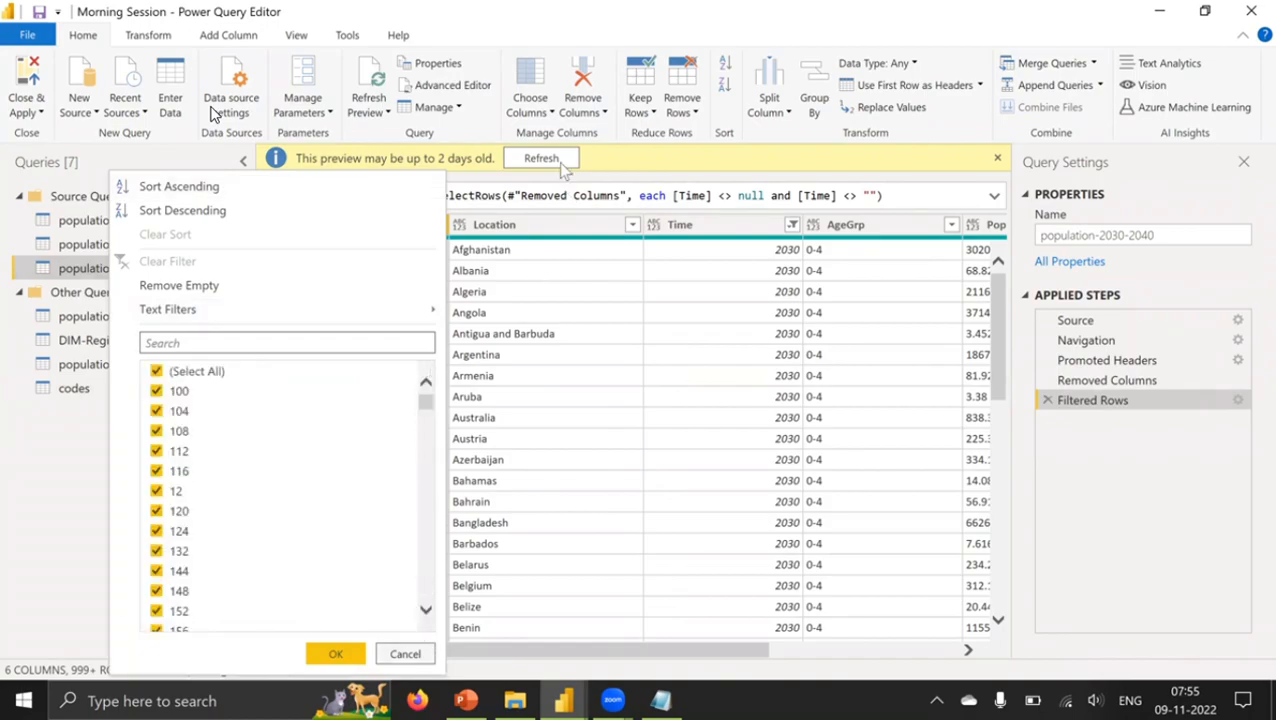
pyautogui.click(556, 161)
pyautogui.click(550, 162)
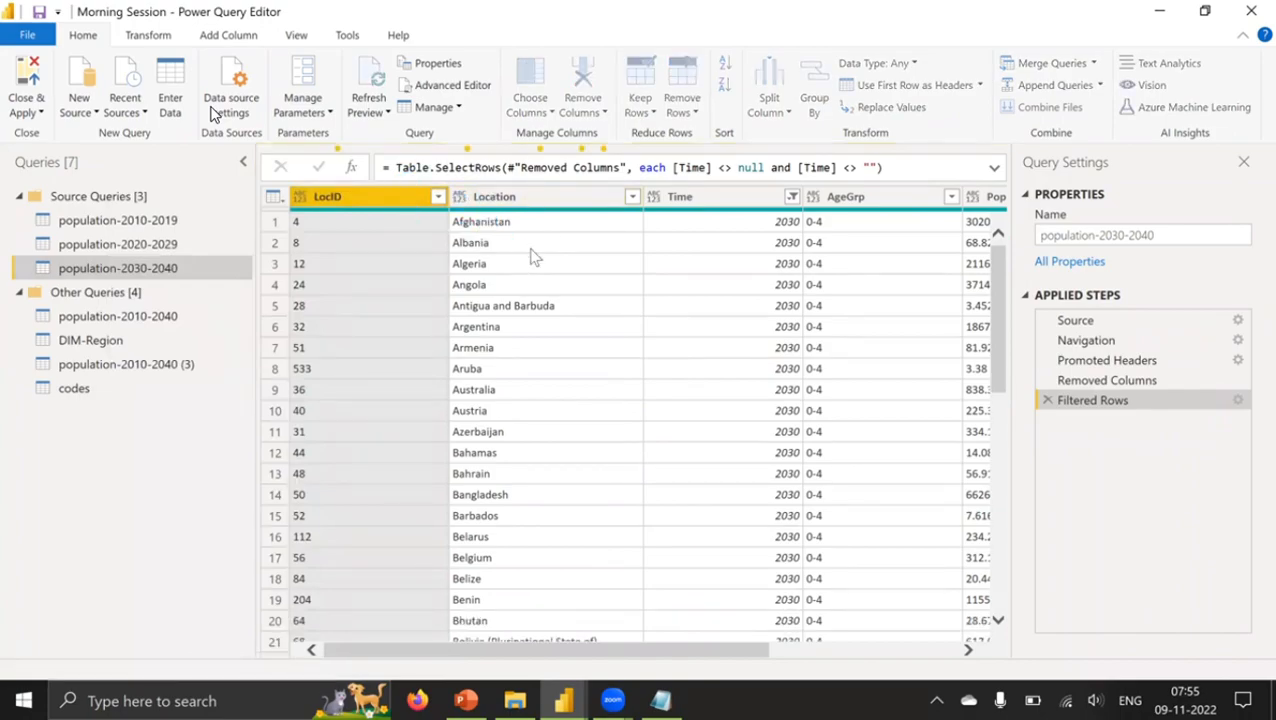
# Step: Check the Time and AgeGrp columns of population-2030-2040, including the AgeGrp filter's value list
pyautogui.click(791, 197)
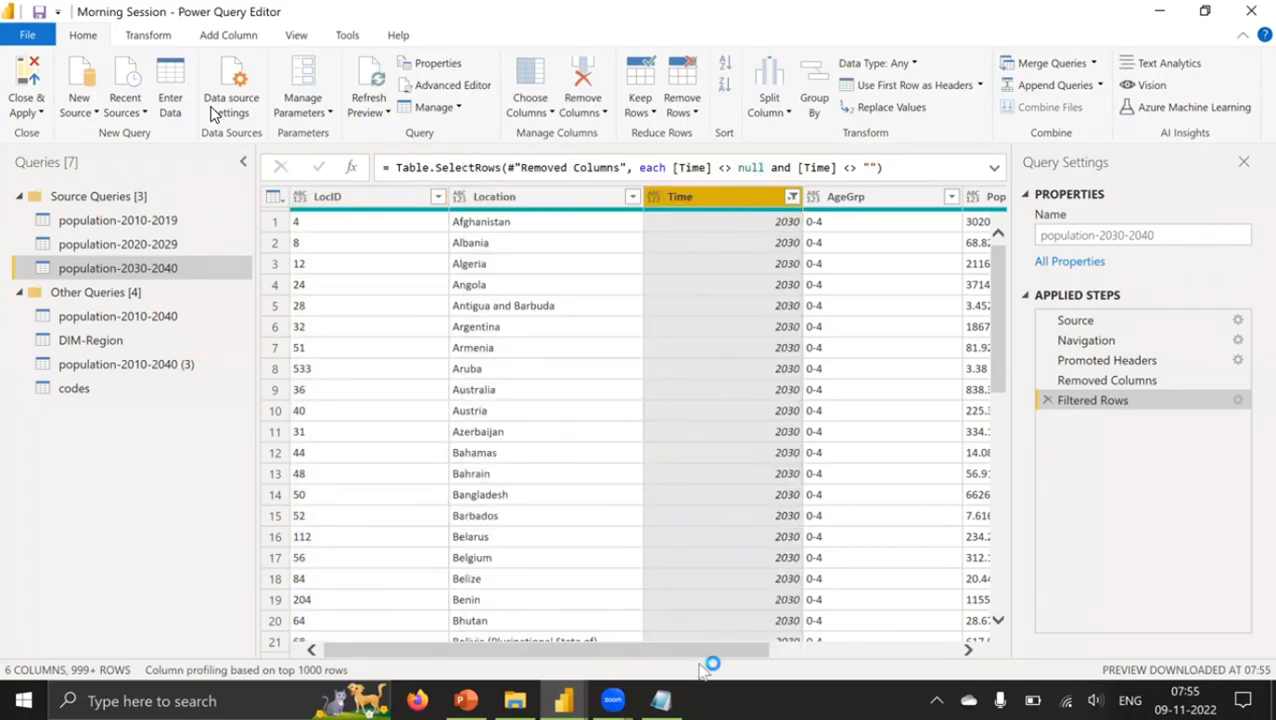
pyautogui.moveTo(709, 652); pyautogui.dragTo(983, 607)
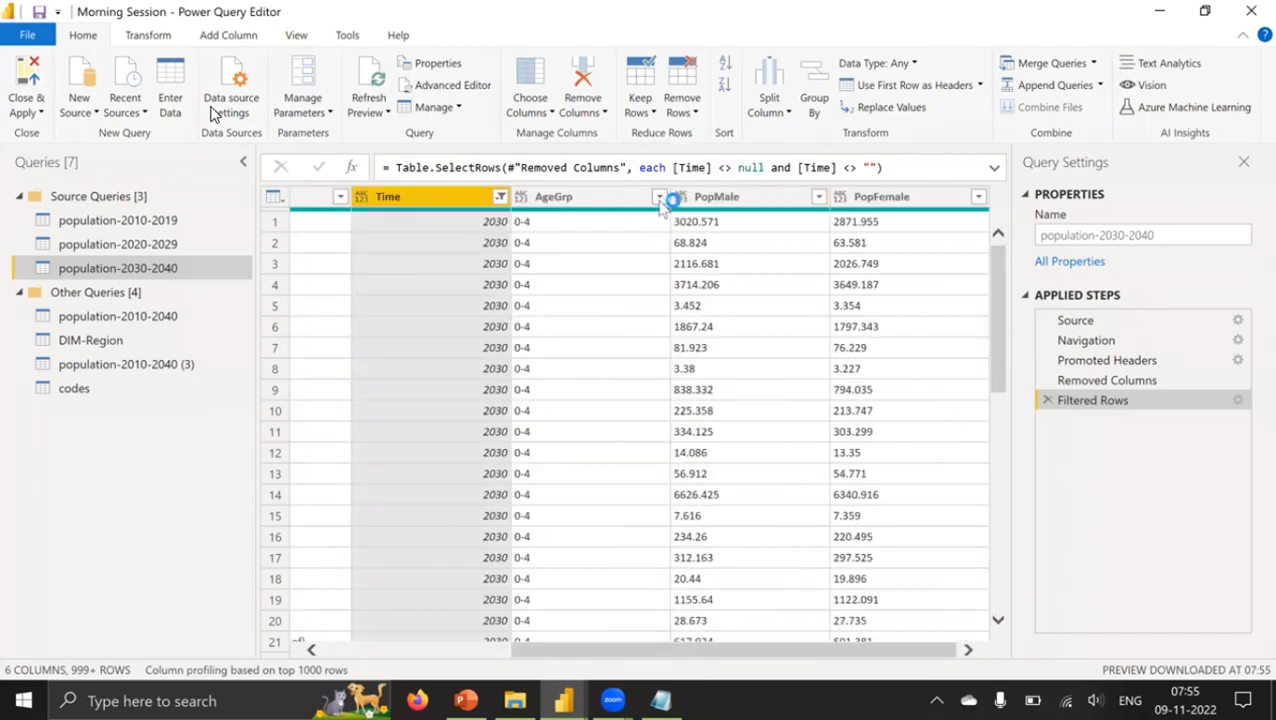
pyautogui.click(659, 197)
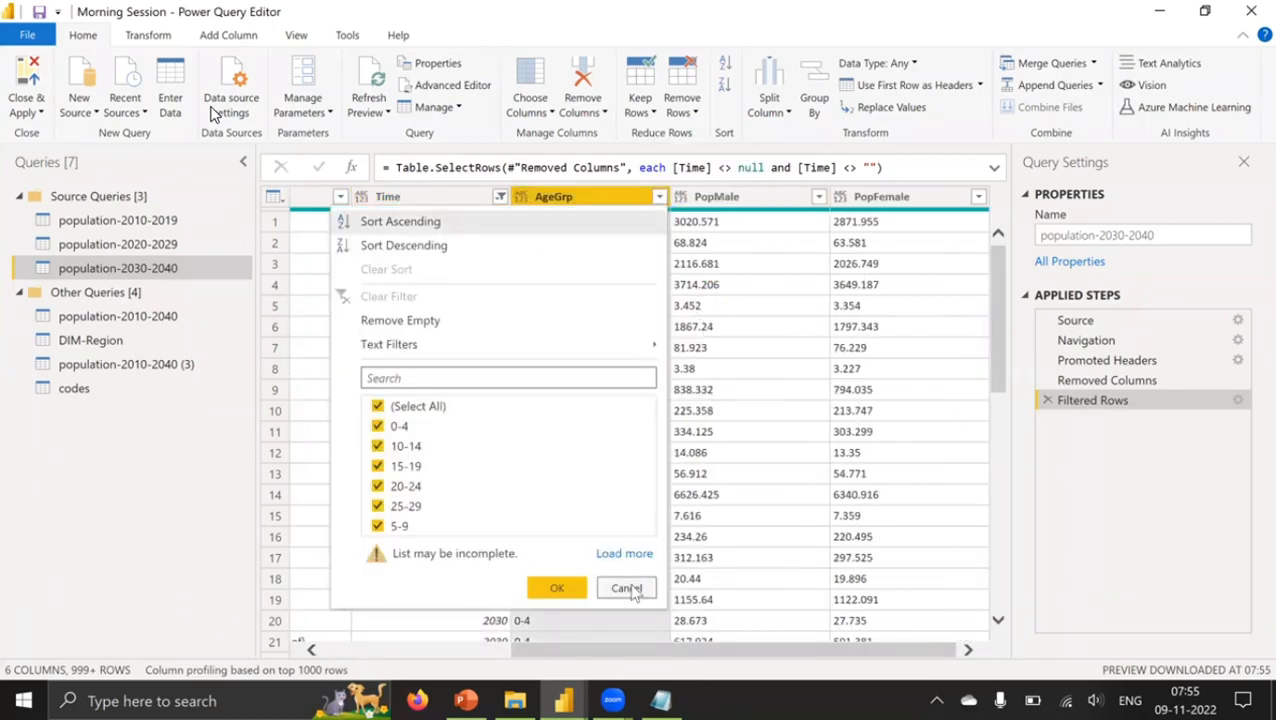
pyautogui.click(627, 588)
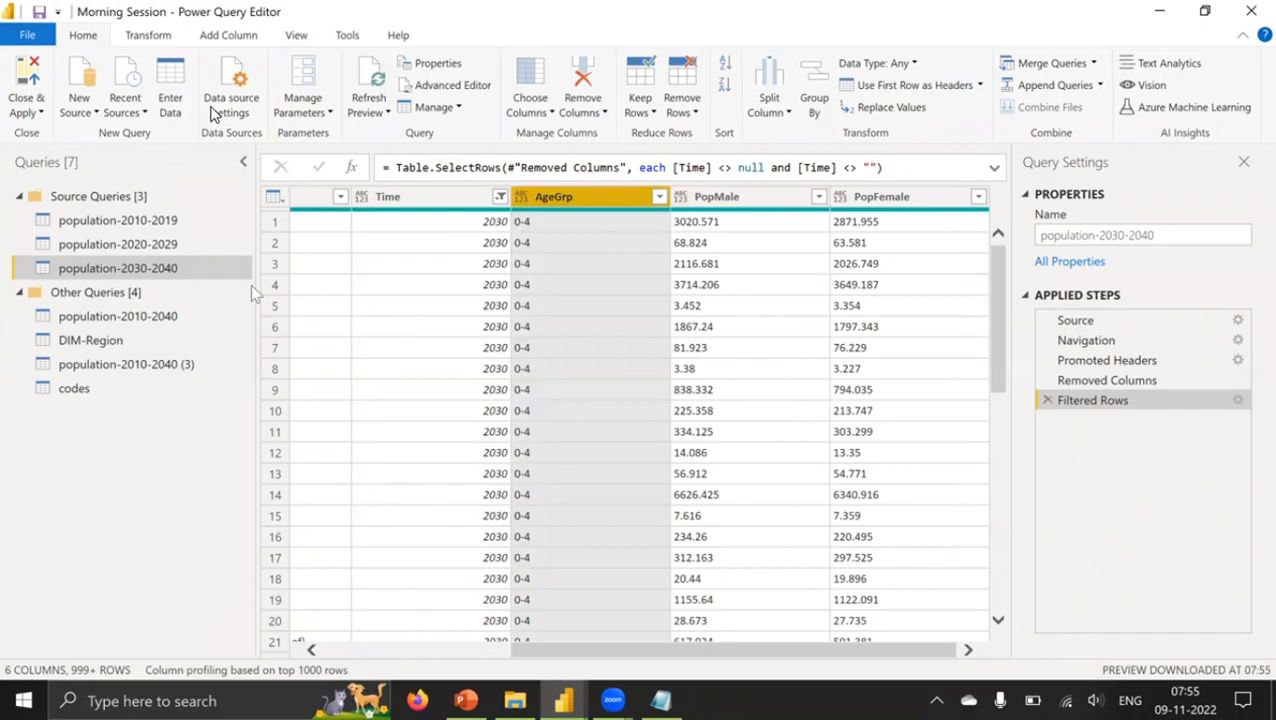
# Step: Check the # column's filter list in the codes query for null values
pyautogui.click(116, 396)
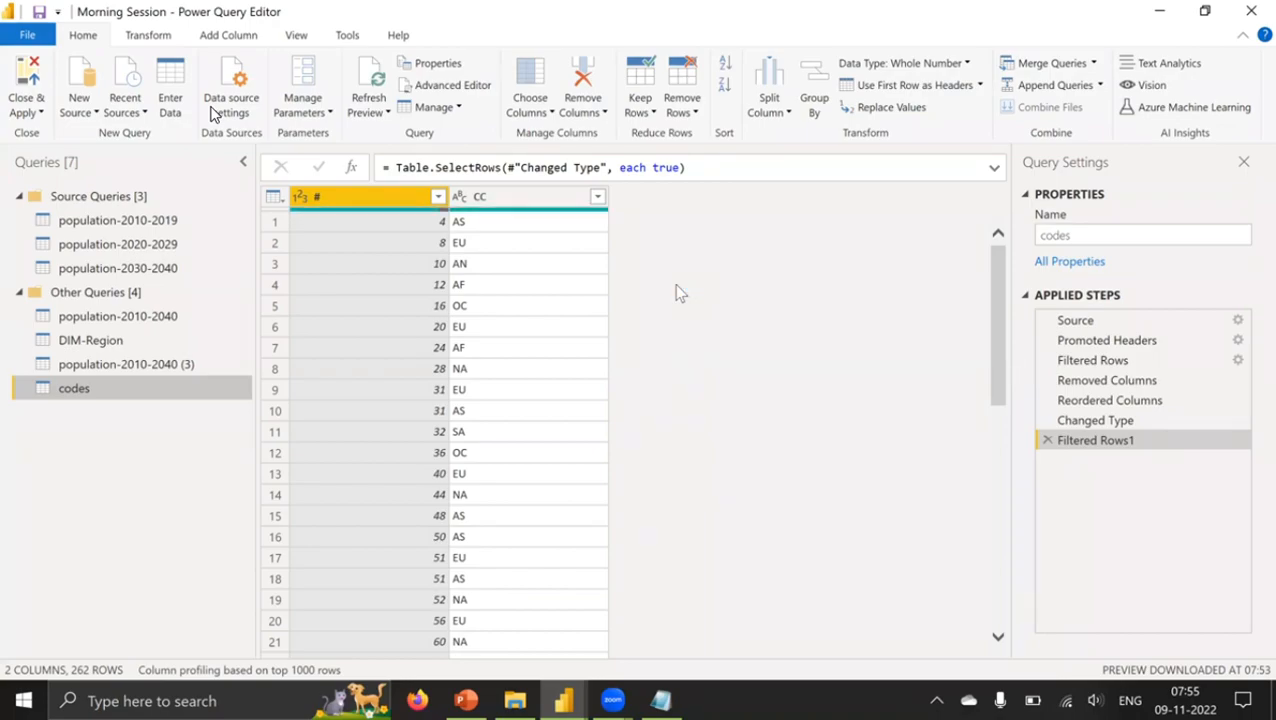
pyautogui.click(437, 199)
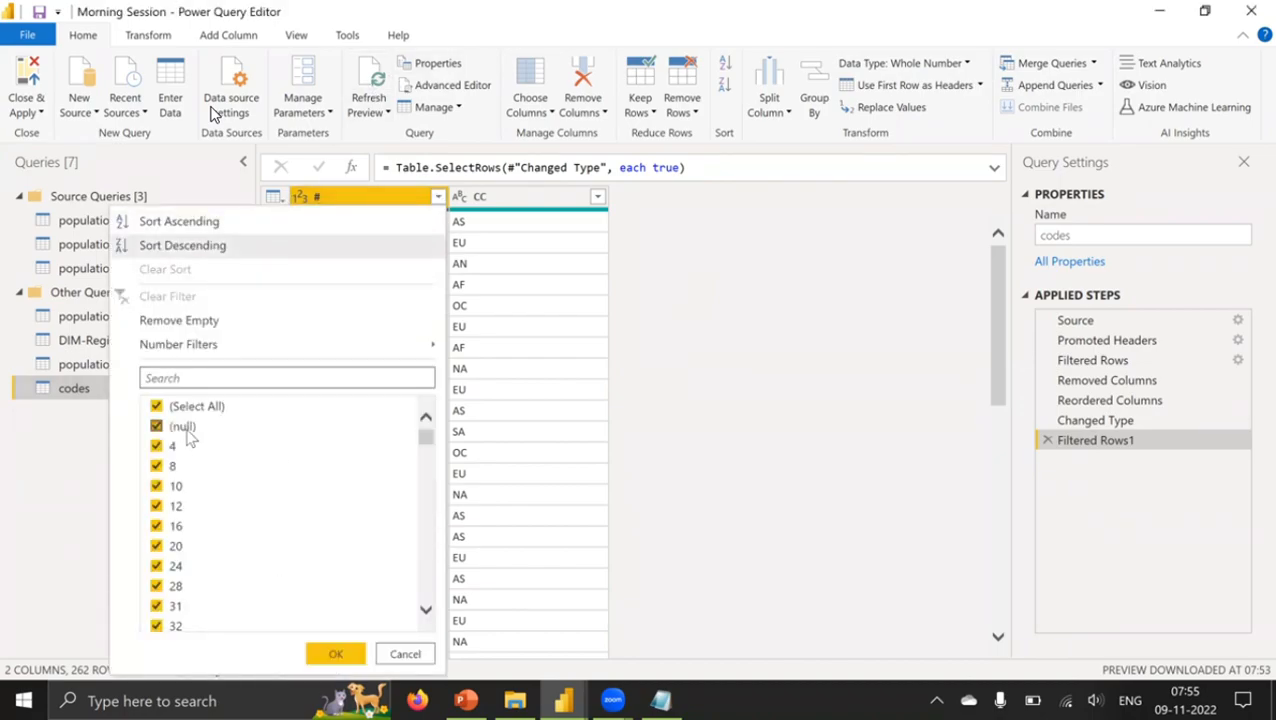
pyautogui.click(405, 654)
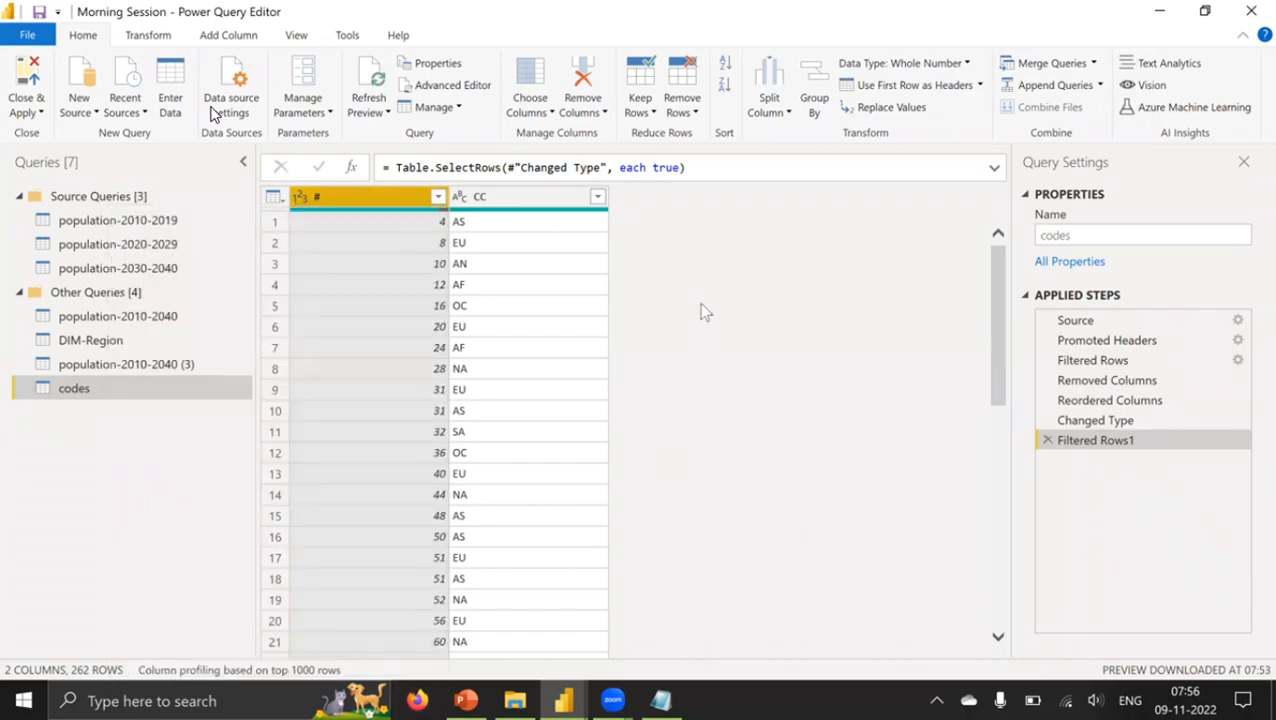
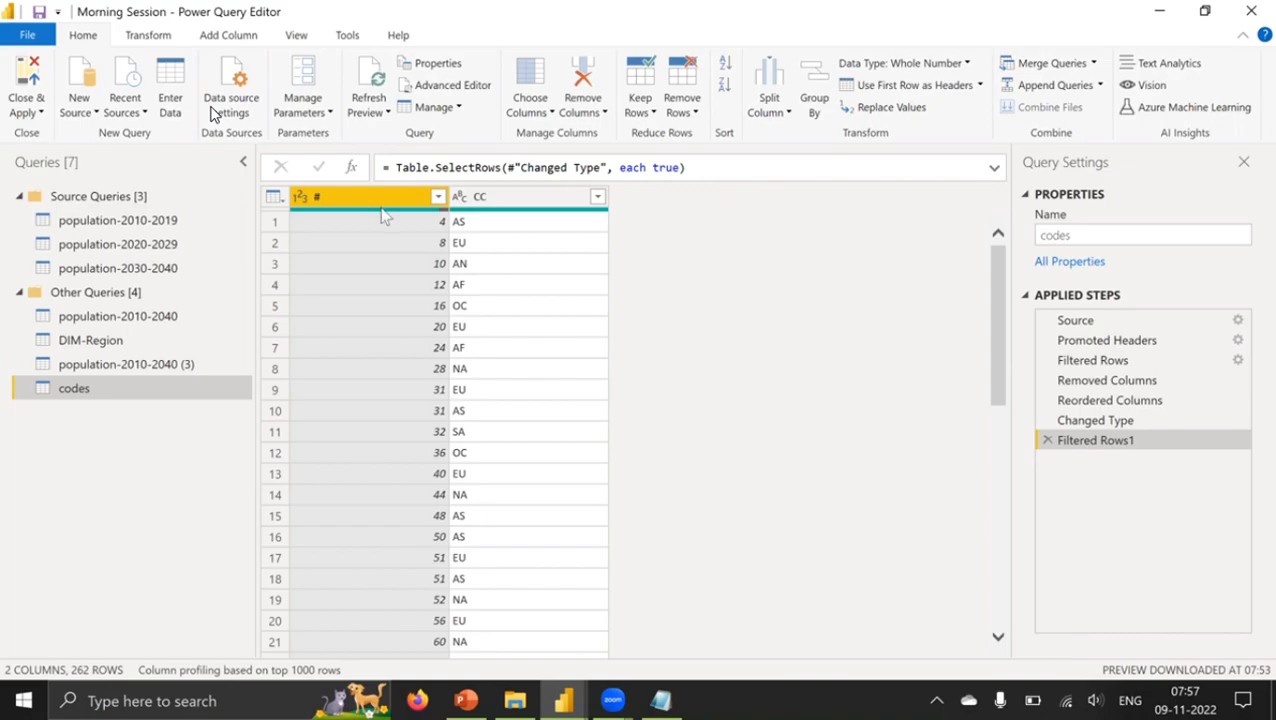
# Step: Switch to the codes file in Notepad and compare the CC values of the repeated Azerbaijan and Armenia rows
pyautogui.moveTo(408, 258)
pyautogui.click(660, 700)
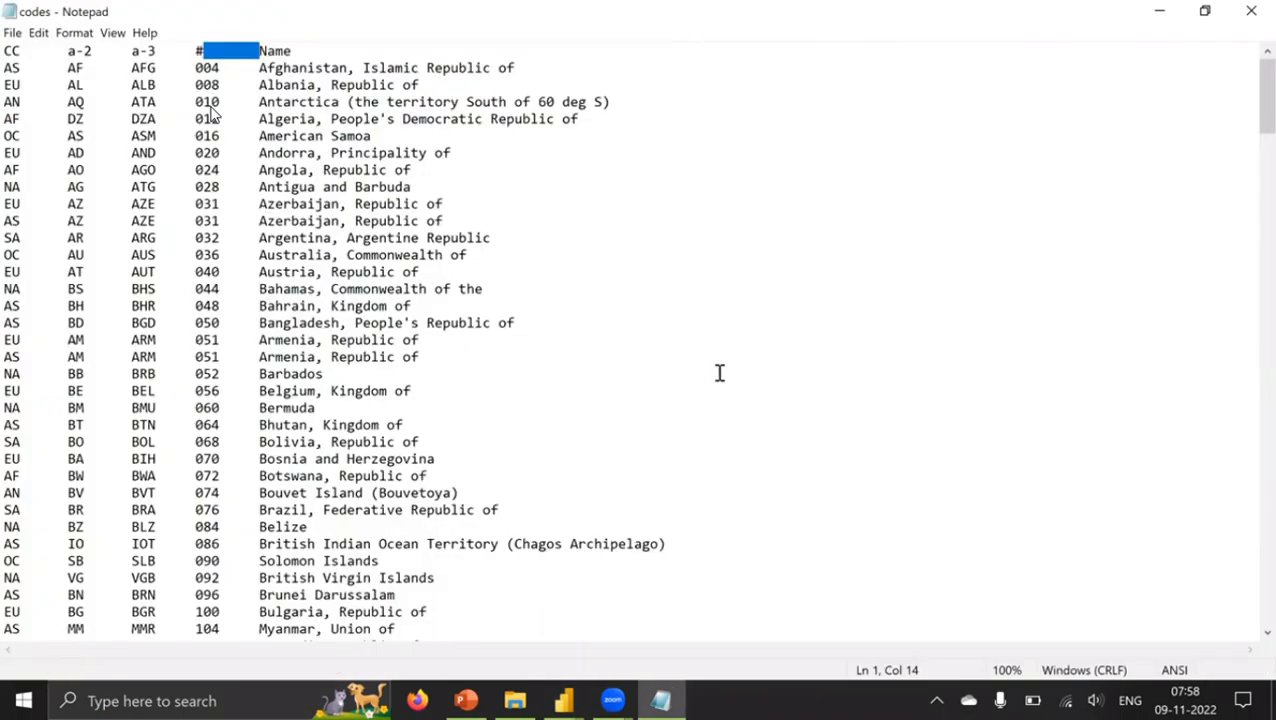
pyautogui.moveTo(432, 359); pyautogui.dragTo(196, 355)
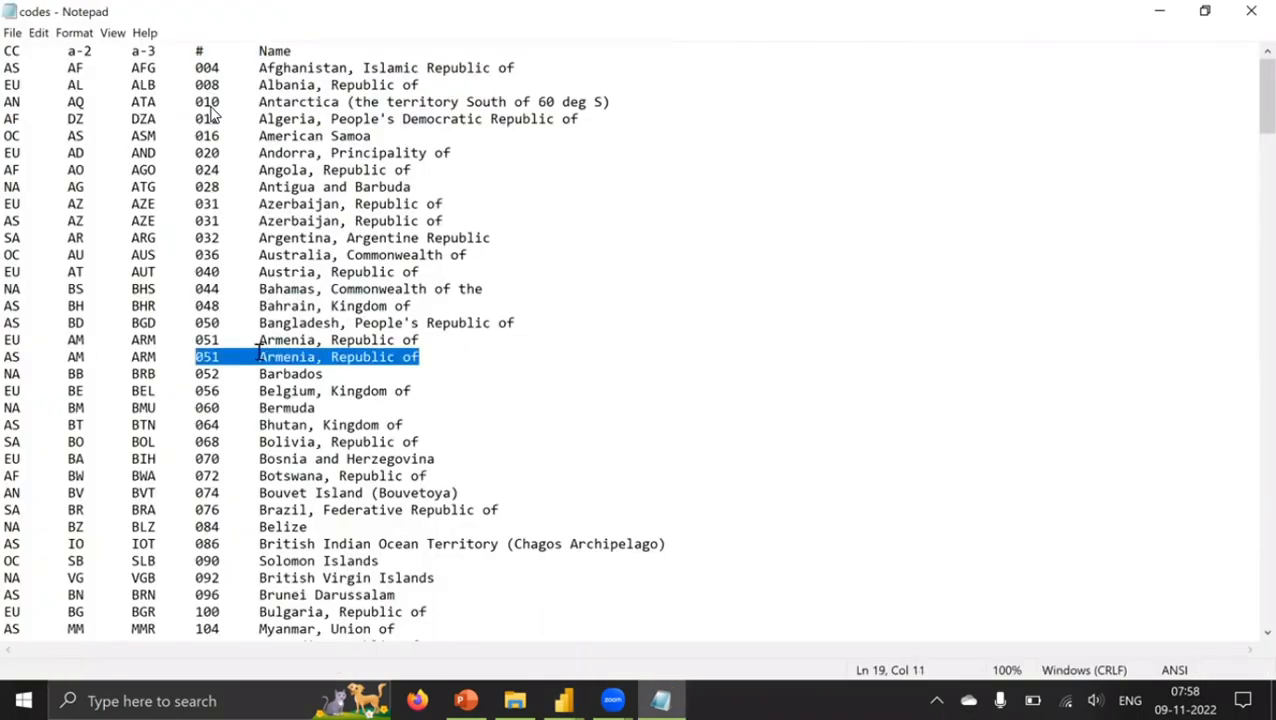
pyautogui.keyDown('shift'); pyautogui.click(259, 341); pyautogui.keyUp('shift')
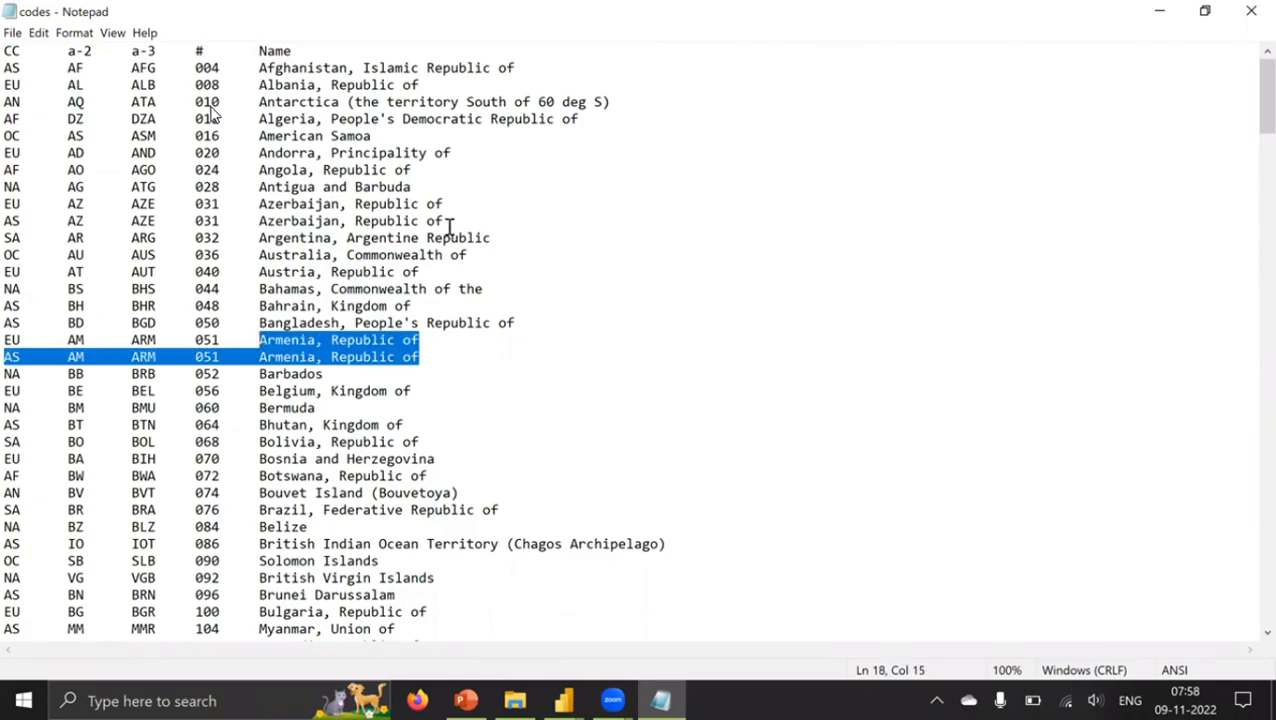
pyautogui.moveTo(450, 228); pyautogui.dragTo(259, 206)
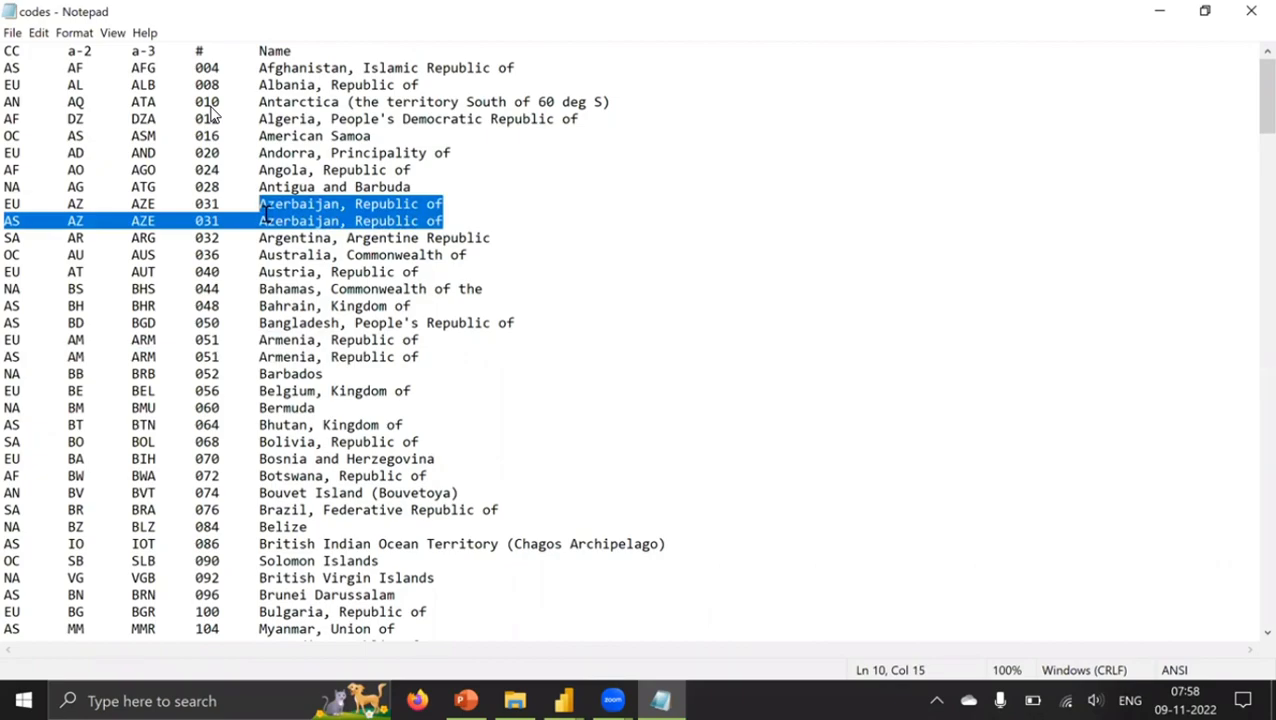
pyautogui.click(12, 205)
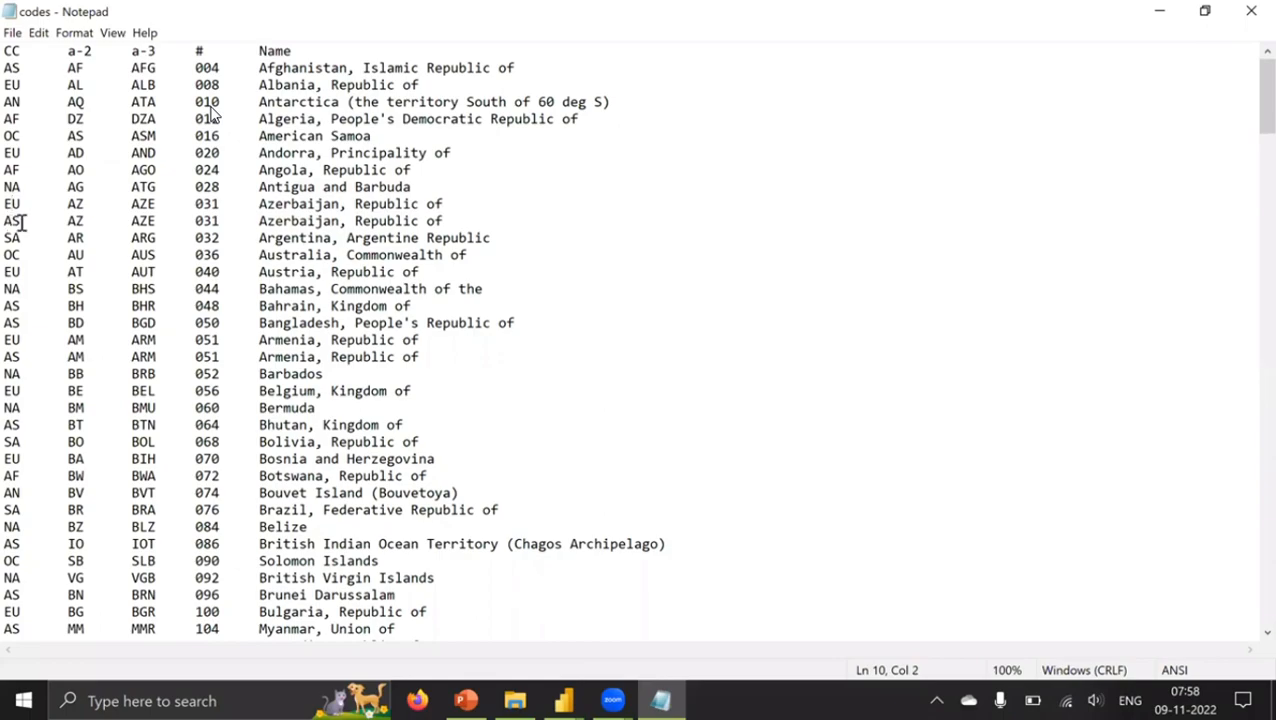
pyautogui.doubleClick(20, 221)
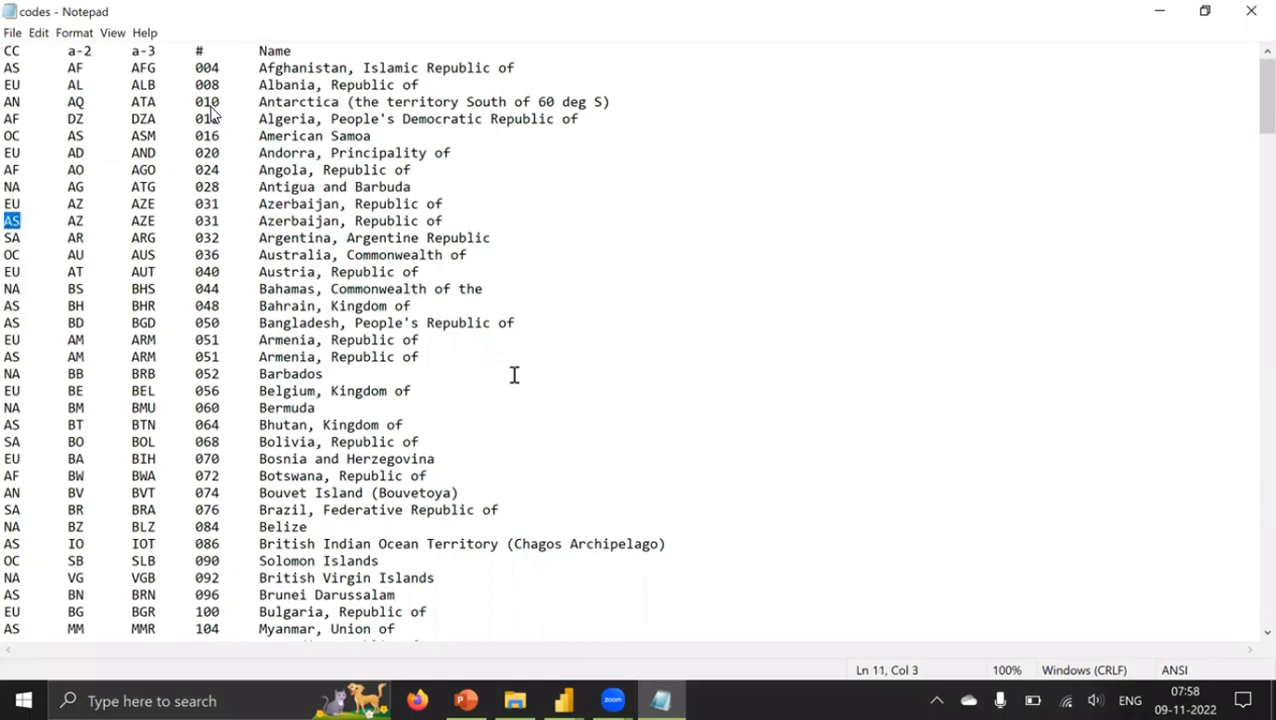
pyautogui.click(262, 341)
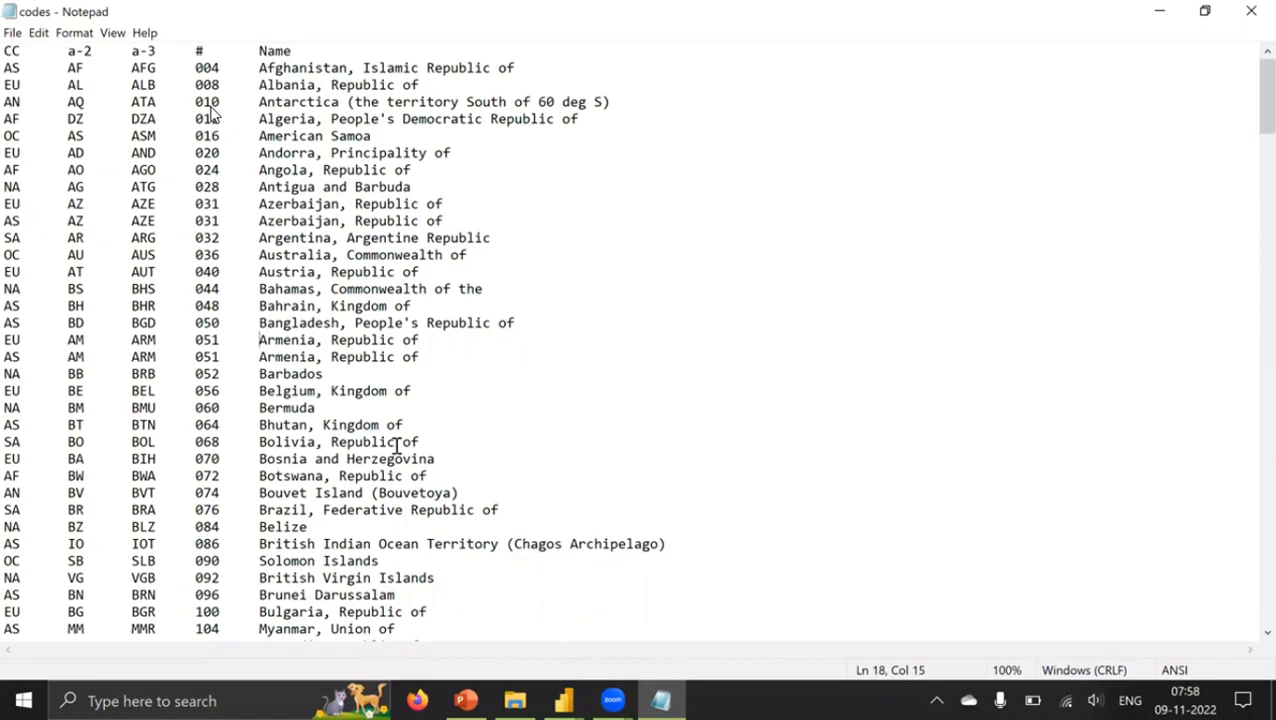
pyautogui.moveTo(260, 341); pyautogui.dragTo(284, 357)
# Step: Examine the null-coded rows from Disputed Territory to Spratly Islands near the end of the codes file
pyautogui.scroll(-6, 397, 446)
pyautogui.scroll(-16, 397, 446)
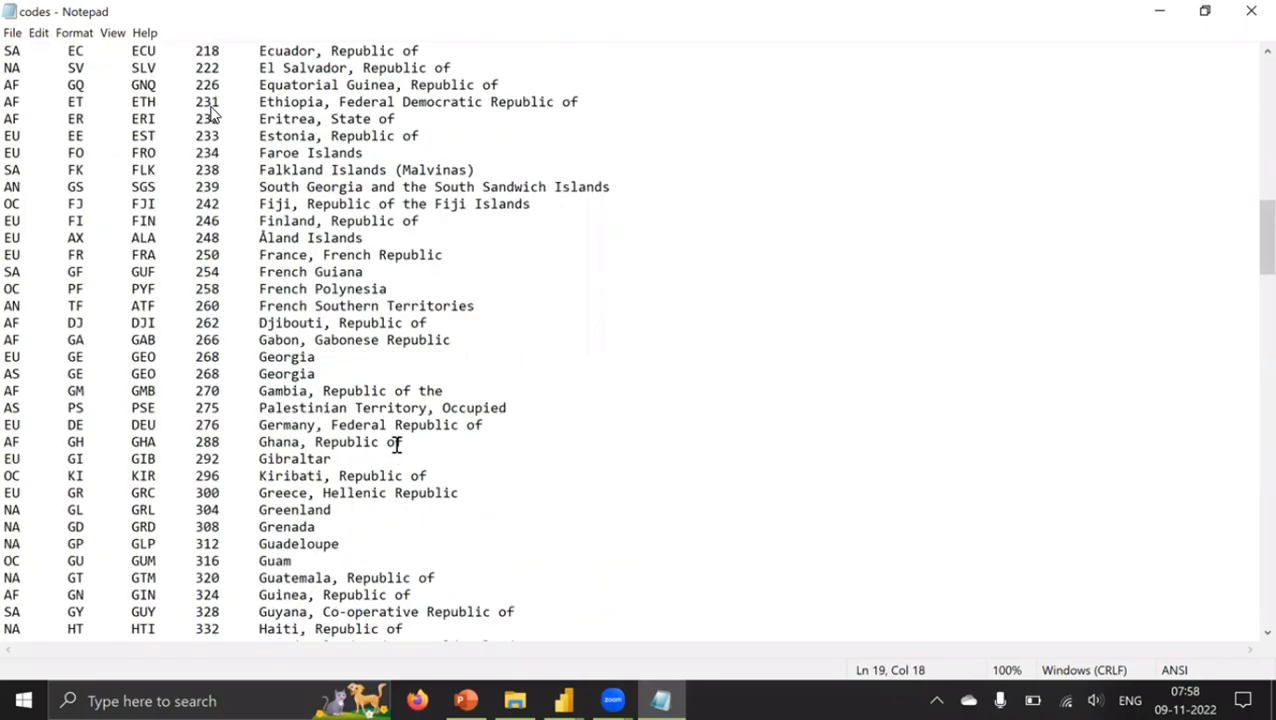
pyautogui.scroll(-20, 397, 444)
pyautogui.scroll(-20, 397, 444)
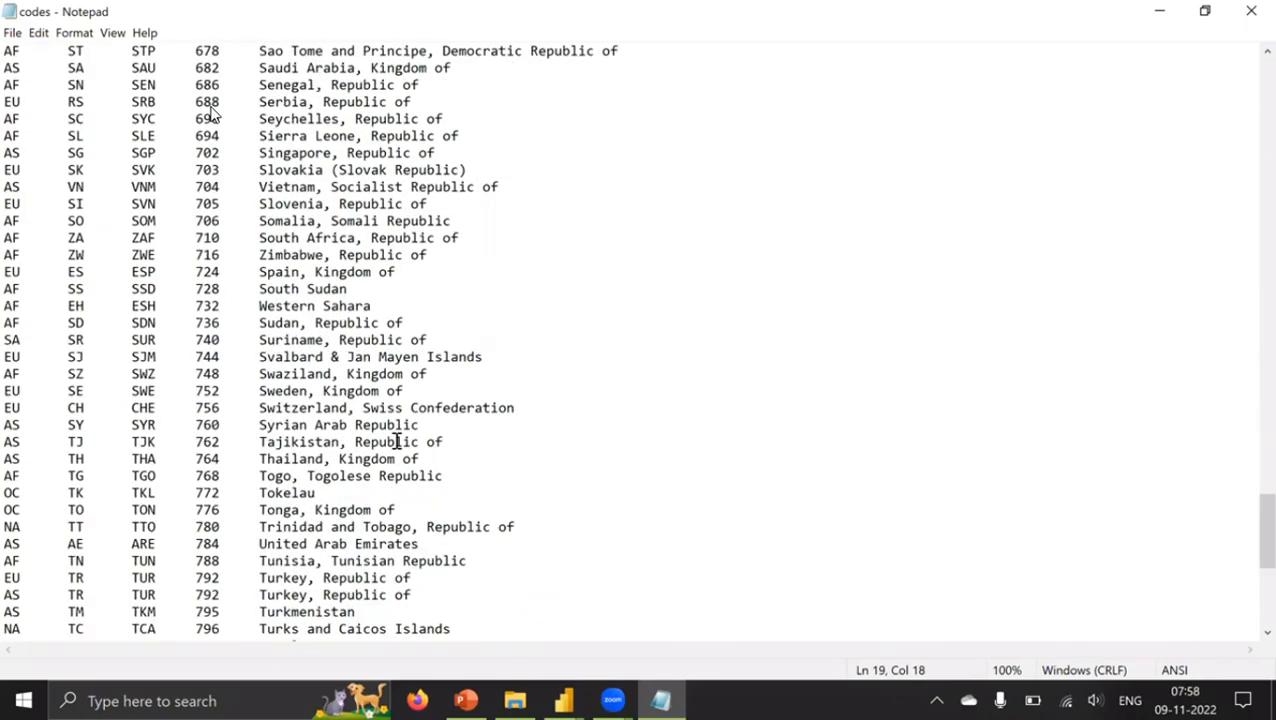
pyautogui.scroll(-9, 397, 444)
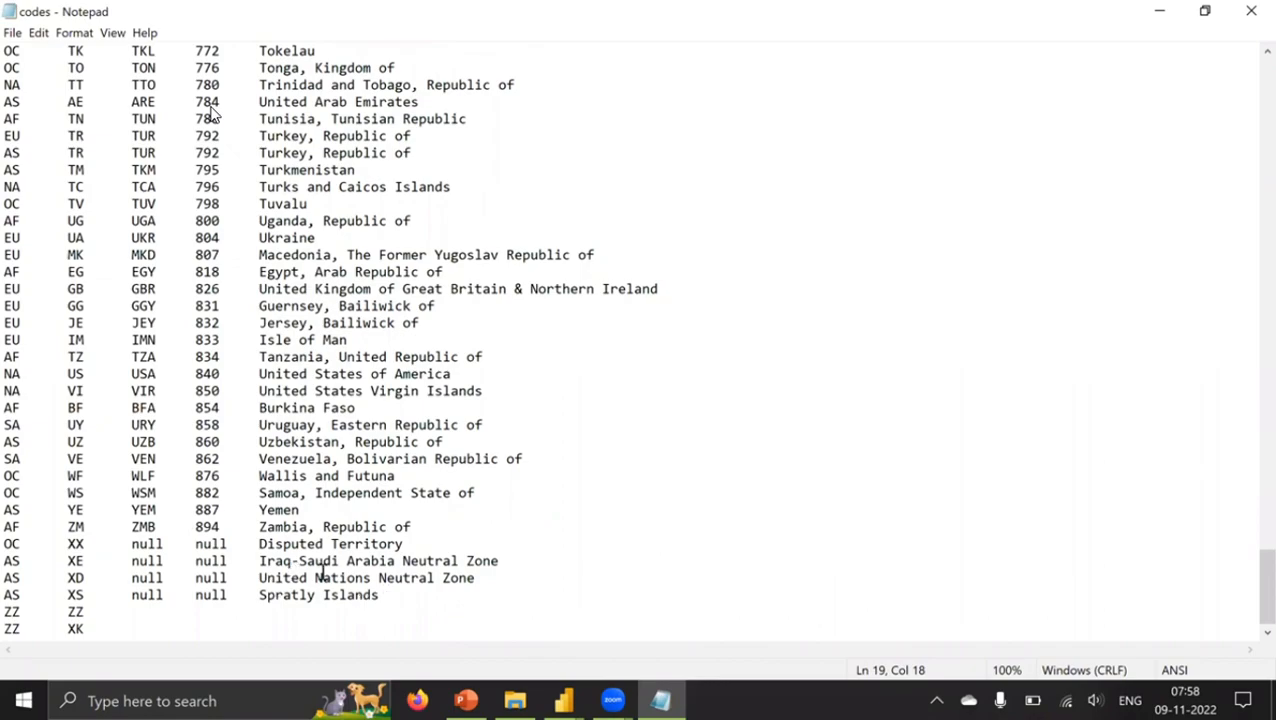
pyautogui.moveTo(322, 570); pyautogui.dragTo(37, 549)
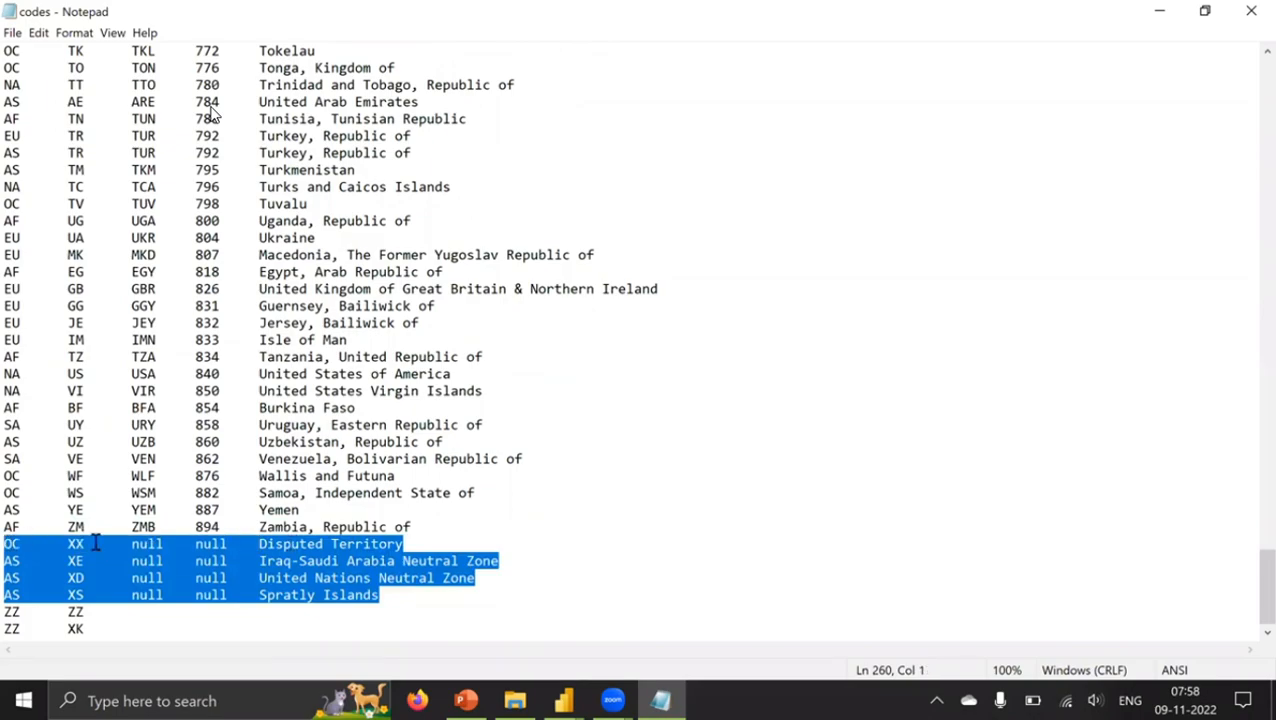
pyautogui.click(155, 542)
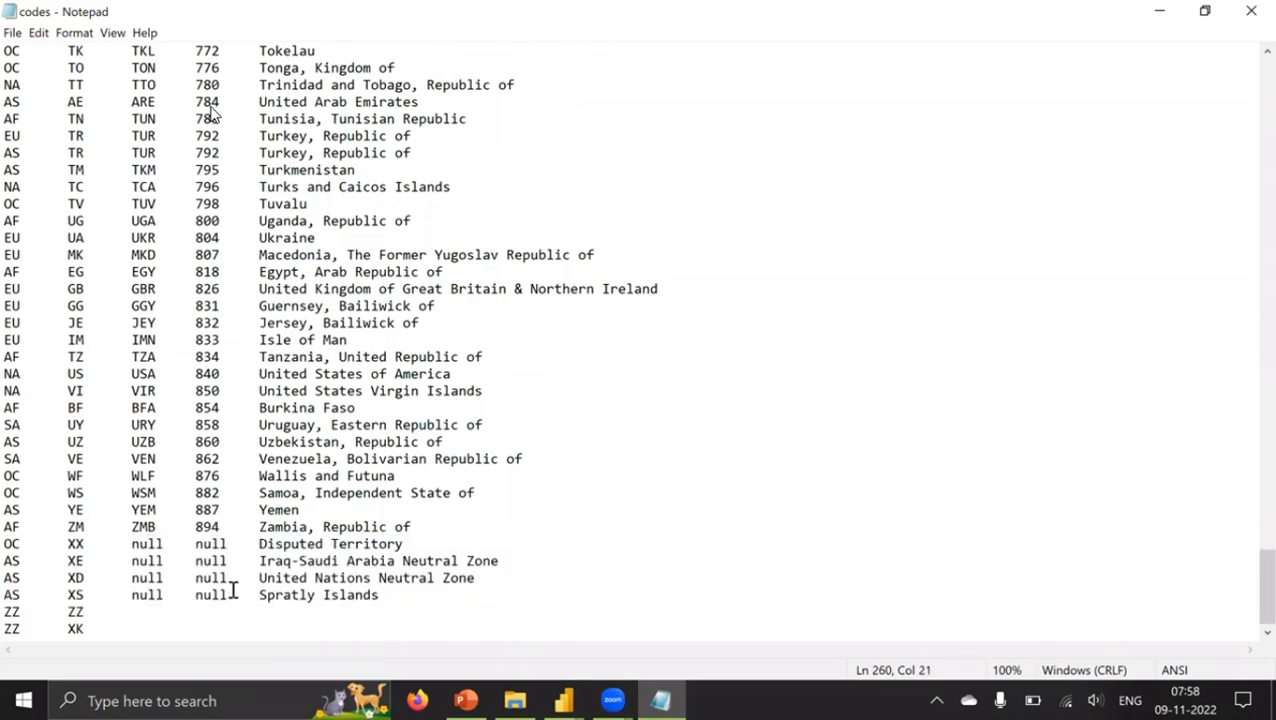
pyautogui.moveTo(132, 544); pyautogui.dragTo(233, 590)
pyautogui.click(331, 546)
pyautogui.moveTo(380, 597); pyautogui.dragTo(3, 545)
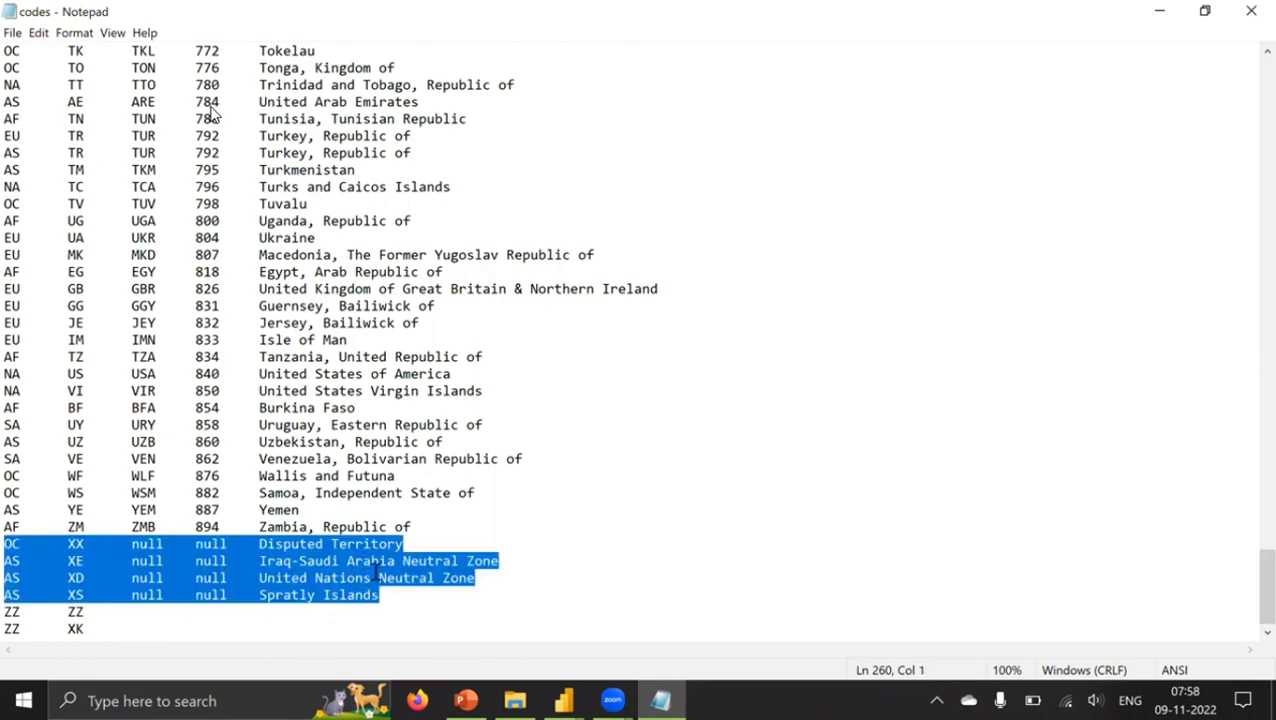
pyautogui.click(390, 595)
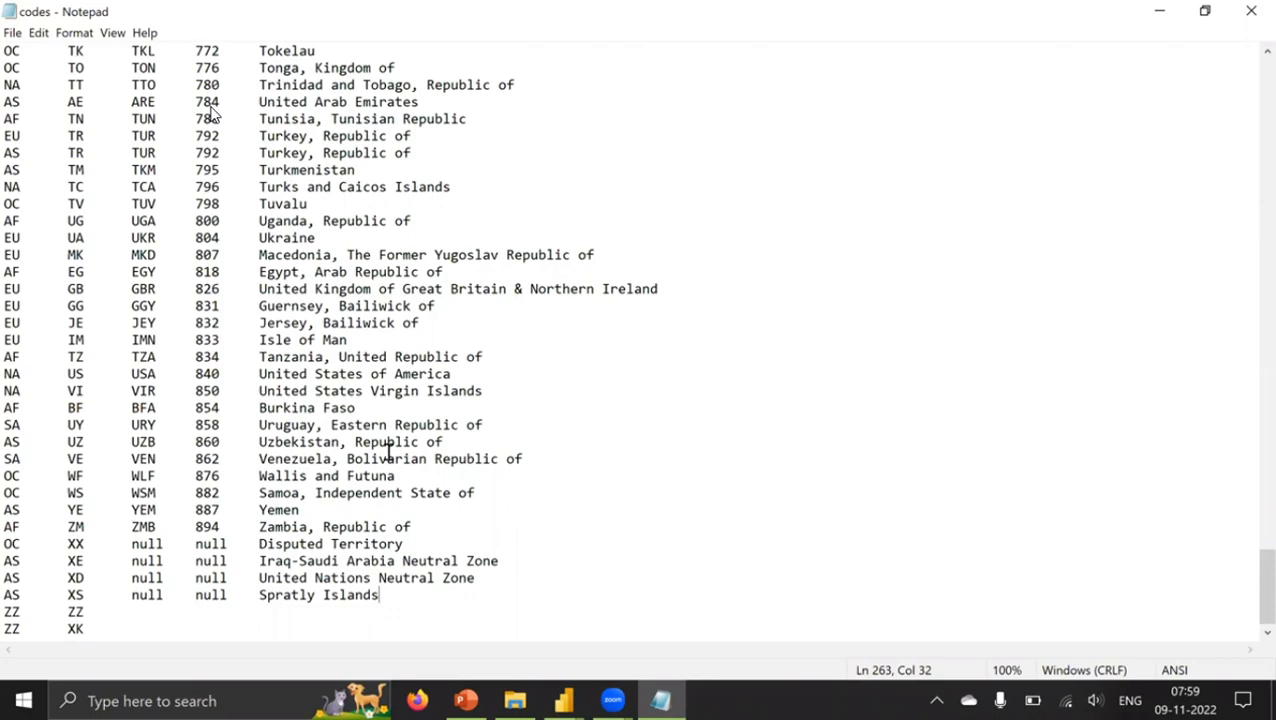
# Step: Compare the CC values of the two Turkey rows in the codes file
pyautogui.scroll(4, 376, 308)
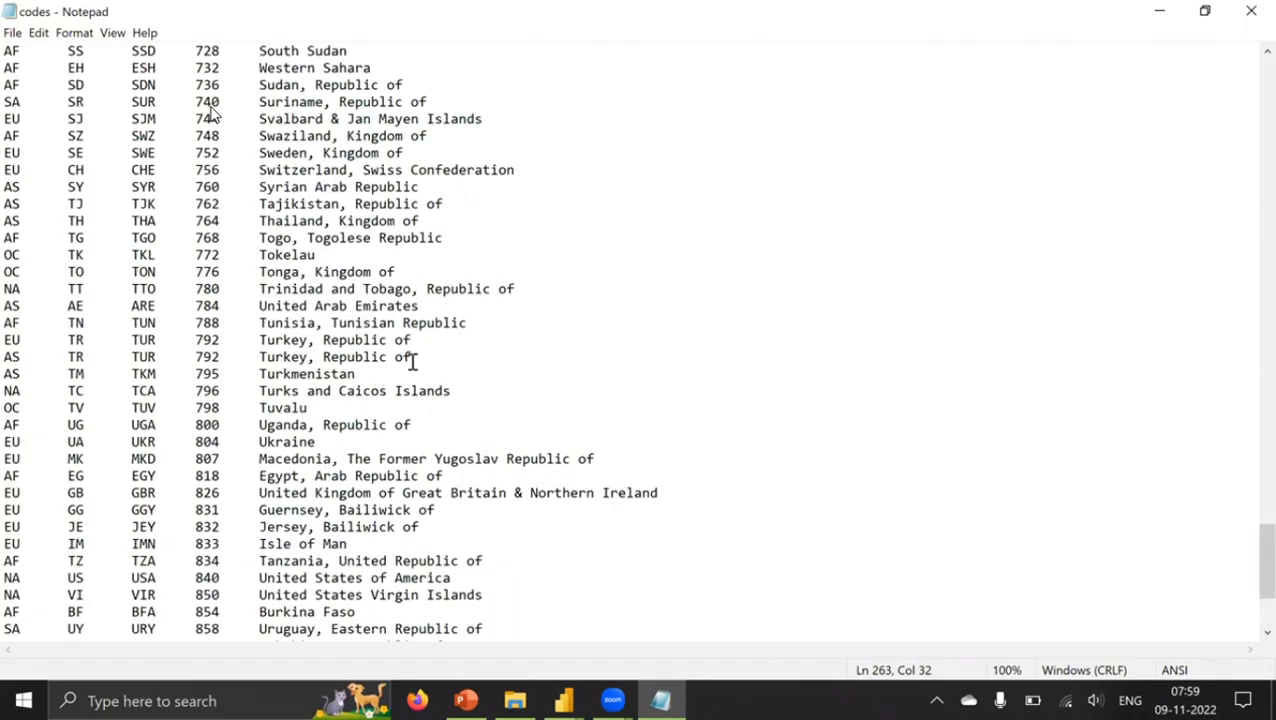
pyautogui.moveTo(409, 358); pyautogui.dragTo(262, 341)
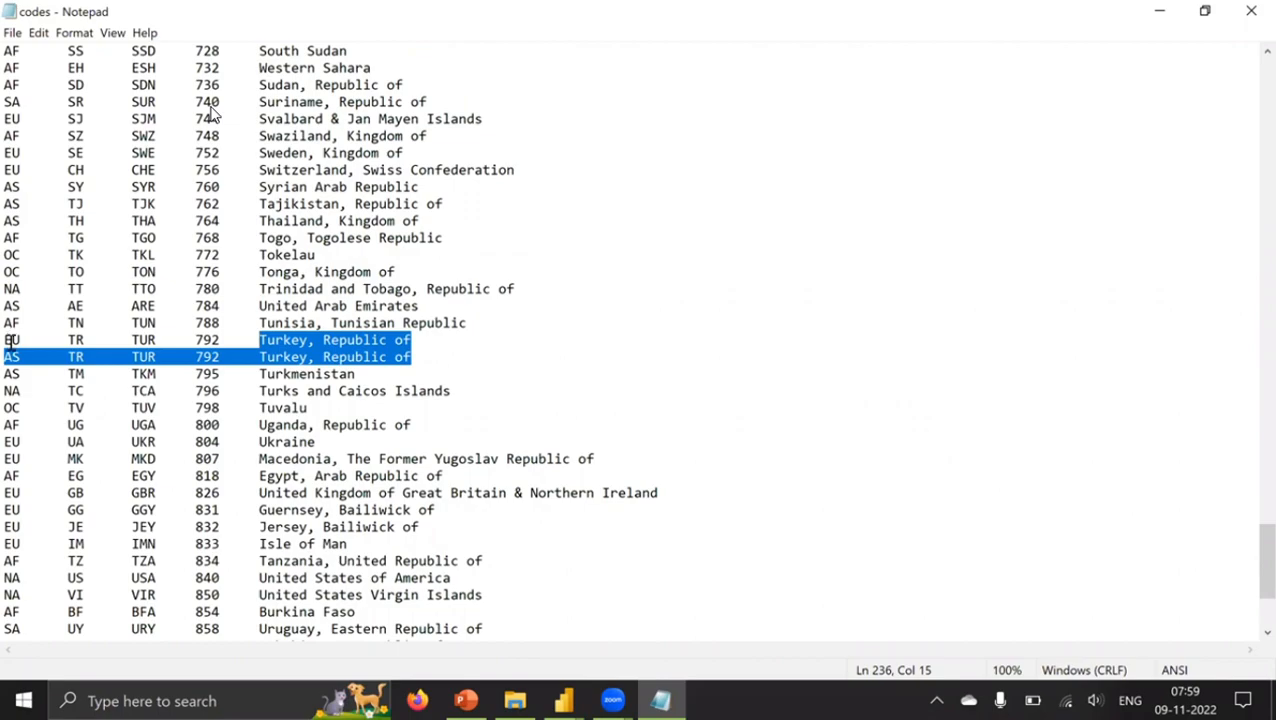
pyautogui.click(8, 344)
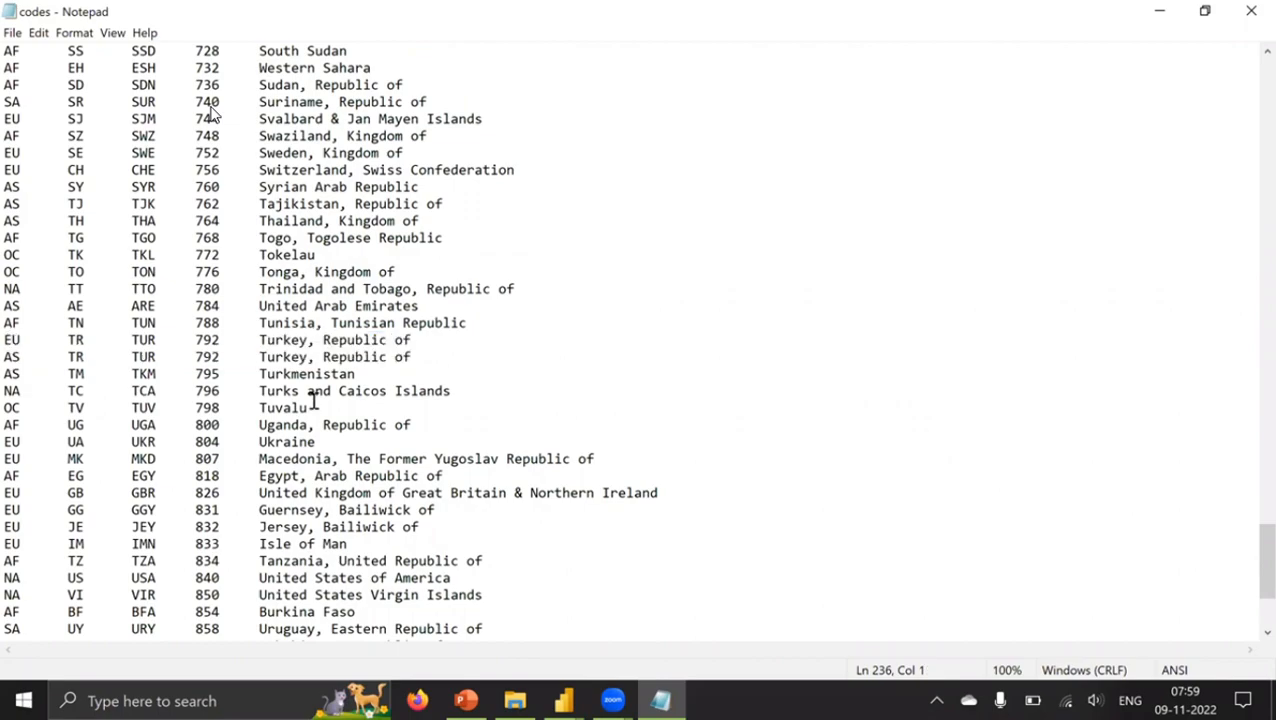
pyautogui.scroll(-4, 385, 325)
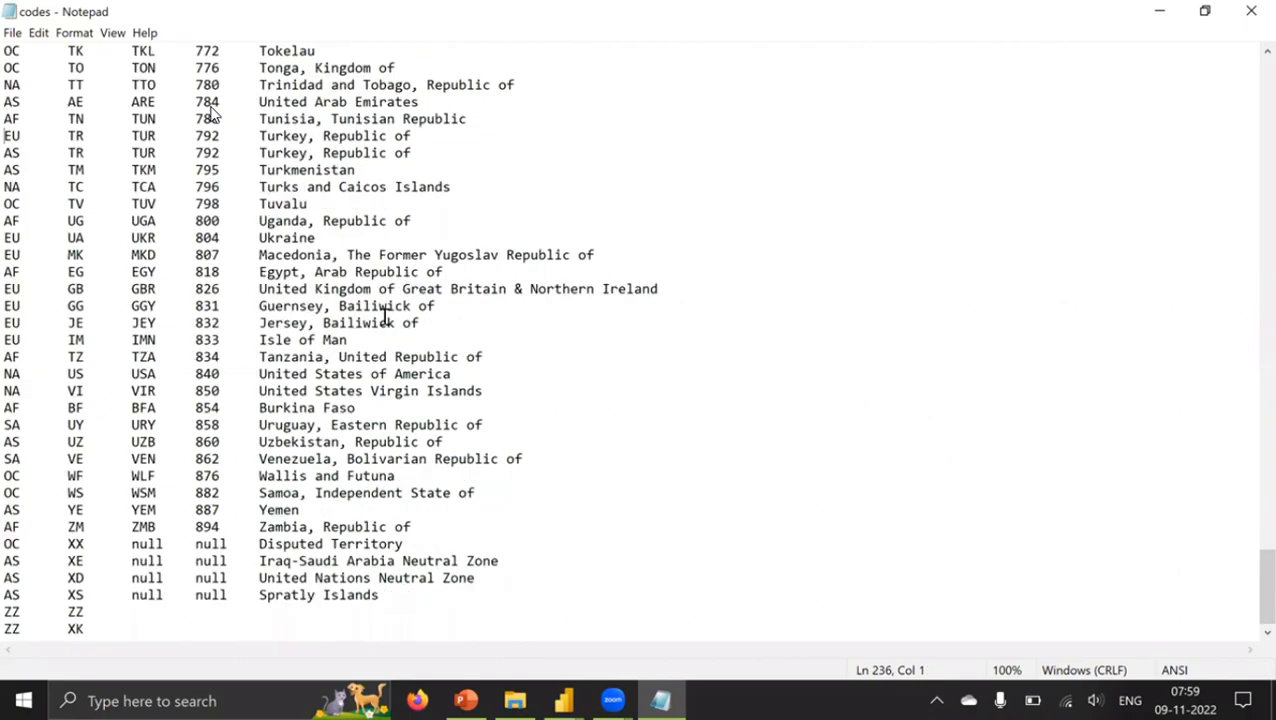
pyautogui.scroll(3, 385, 318)
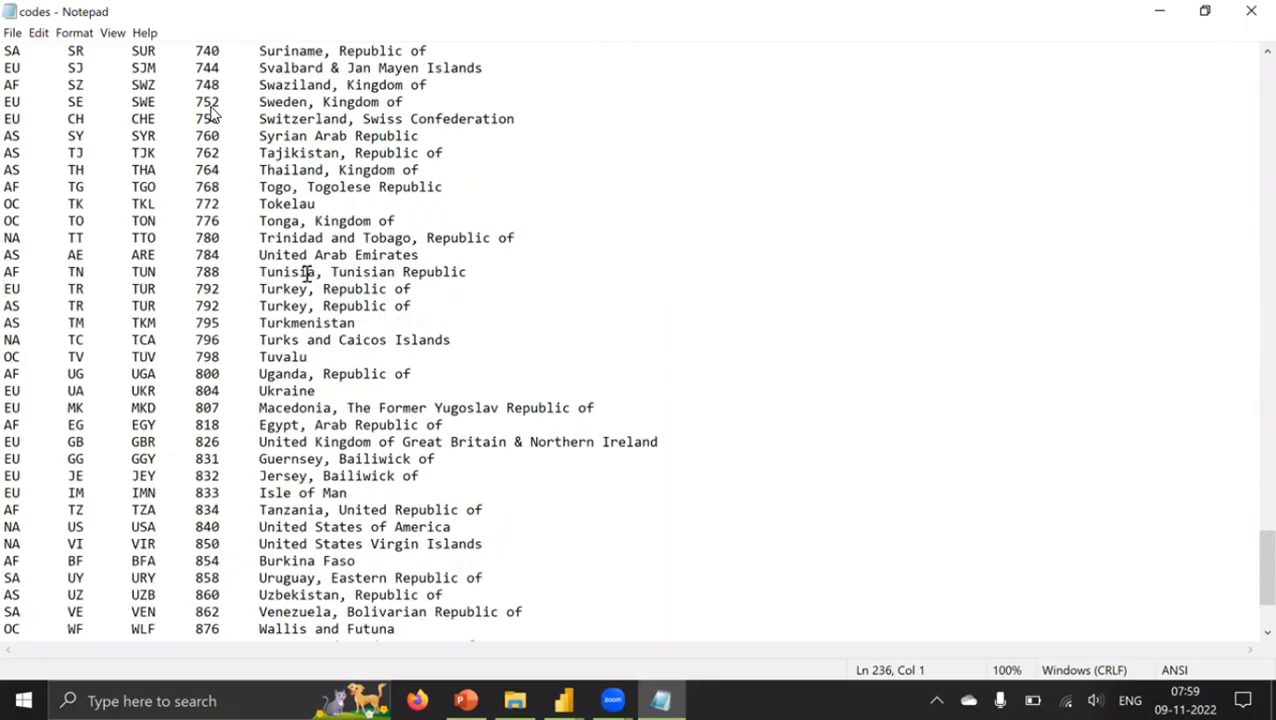
# Step: Review the null # values against their territory names in the codes file's closing rows
pyautogui.scroll(-3, 306, 352)
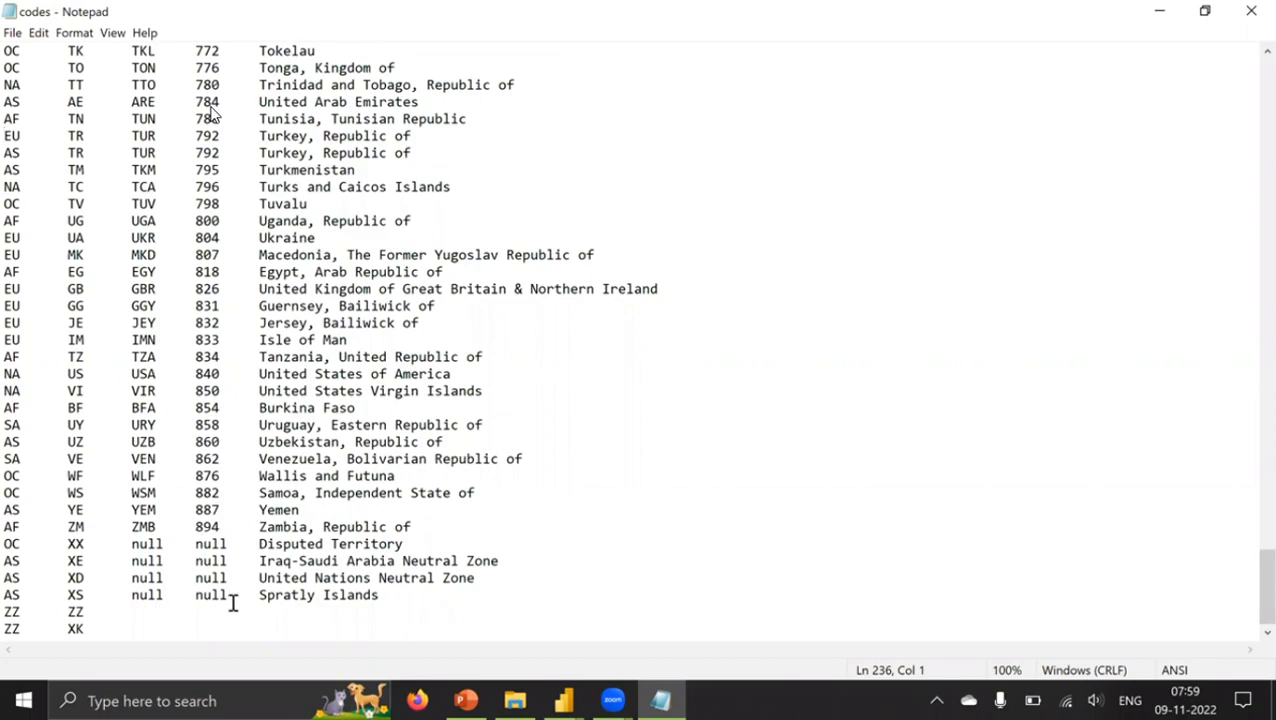
pyautogui.moveTo(195, 544); pyautogui.dragTo(228, 595)
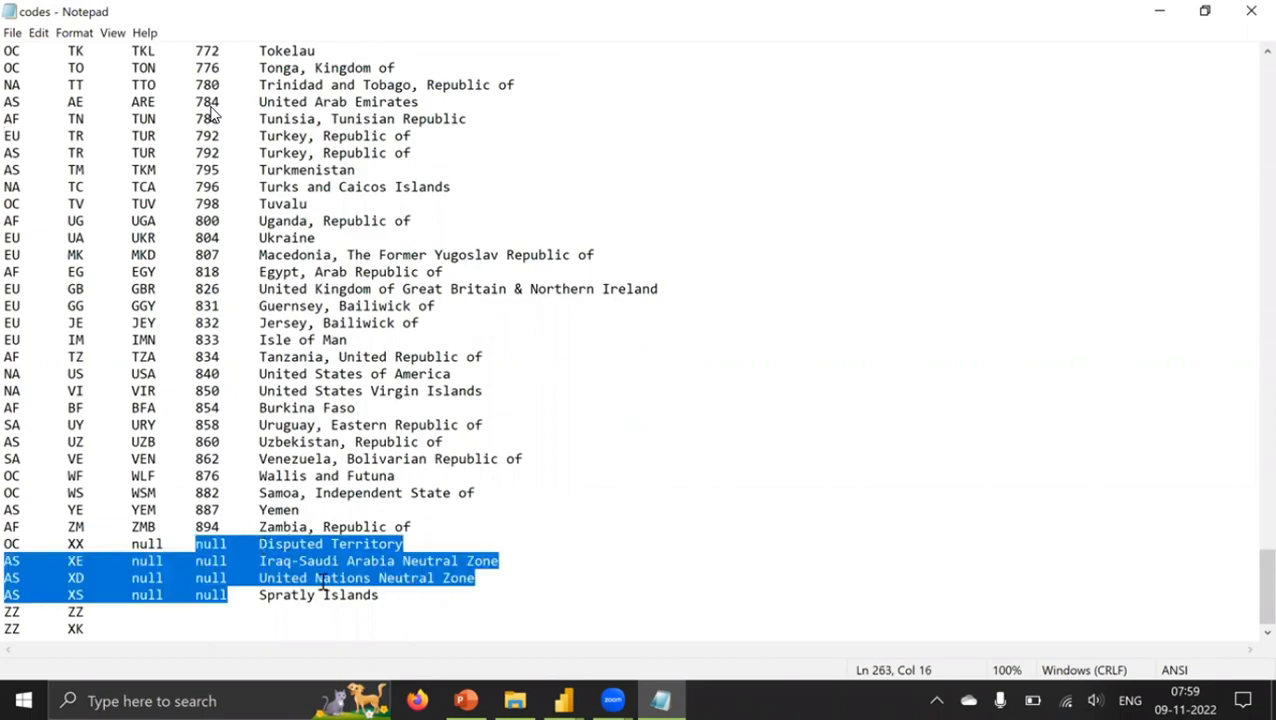
pyautogui.moveTo(259, 544); pyautogui.dragTo(379, 592)
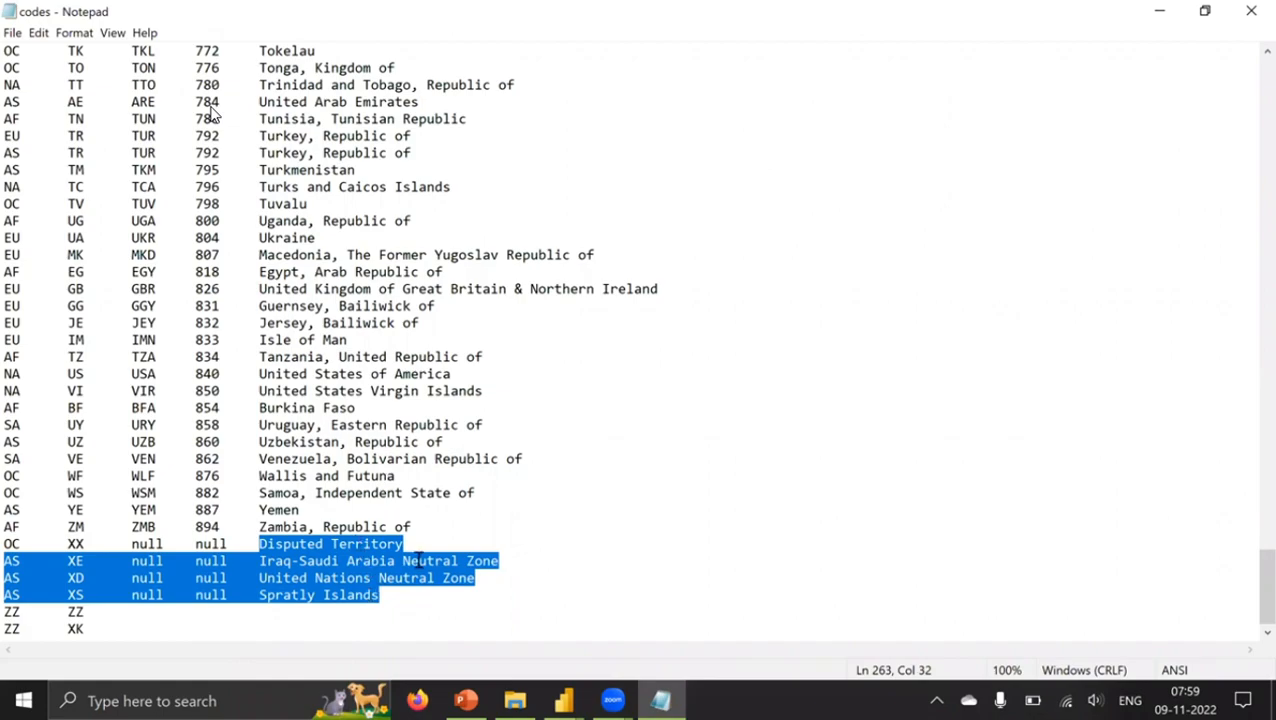
pyautogui.scroll(6, 313, 393)
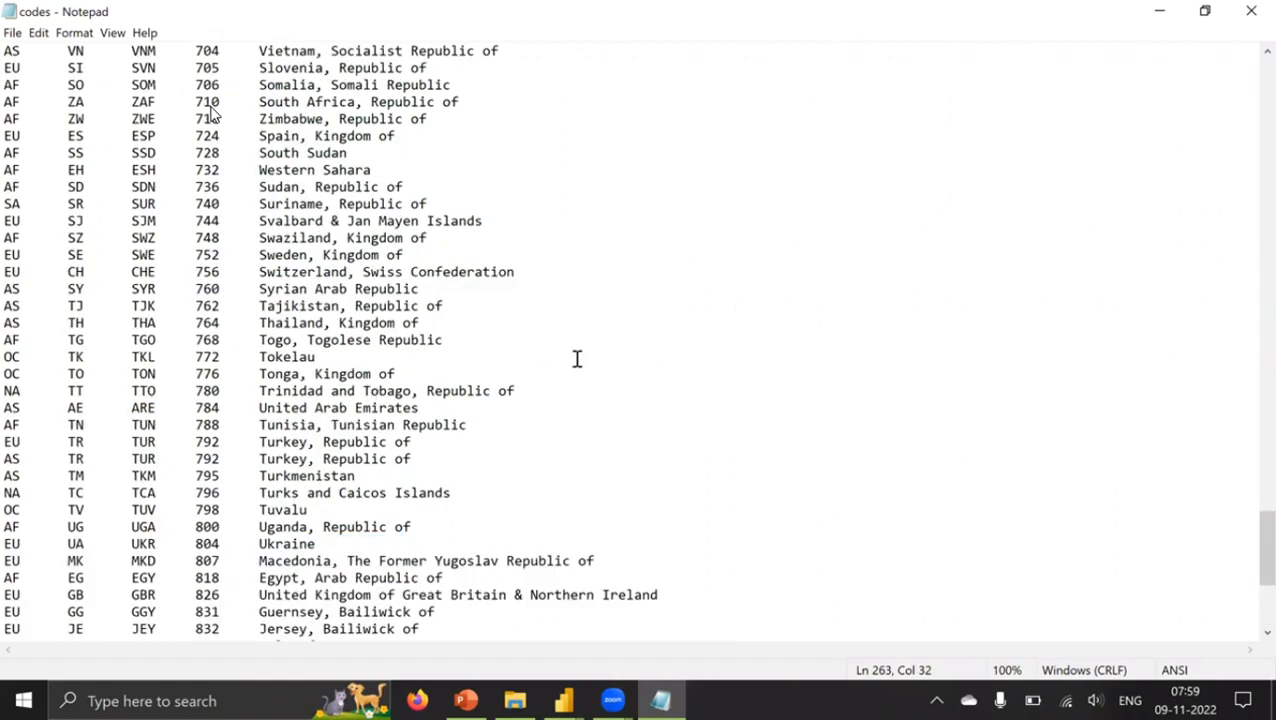
# Step: Return from the codes file to Power Query and compare the DIM-Region query with the codes query
pyautogui.scroll(4, 755, 303)
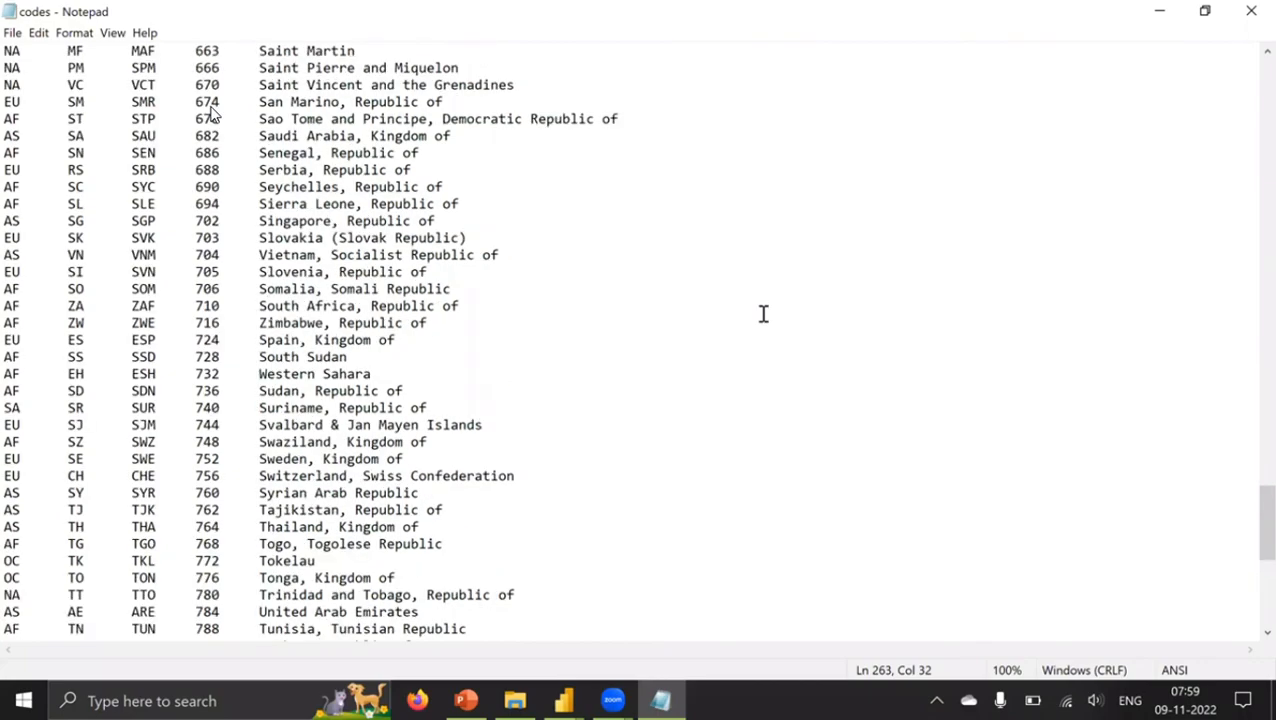
pyautogui.scroll(2, 704, 284)
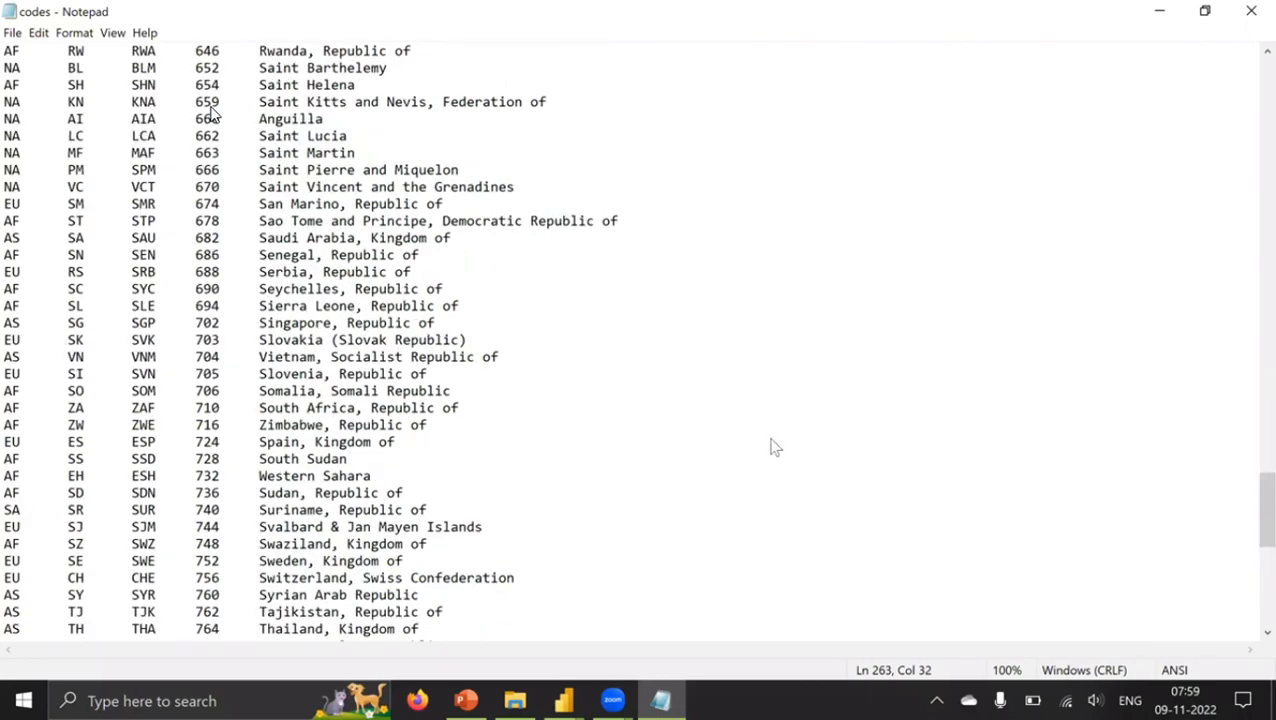
pyautogui.hotkey('alt', 'Tab')
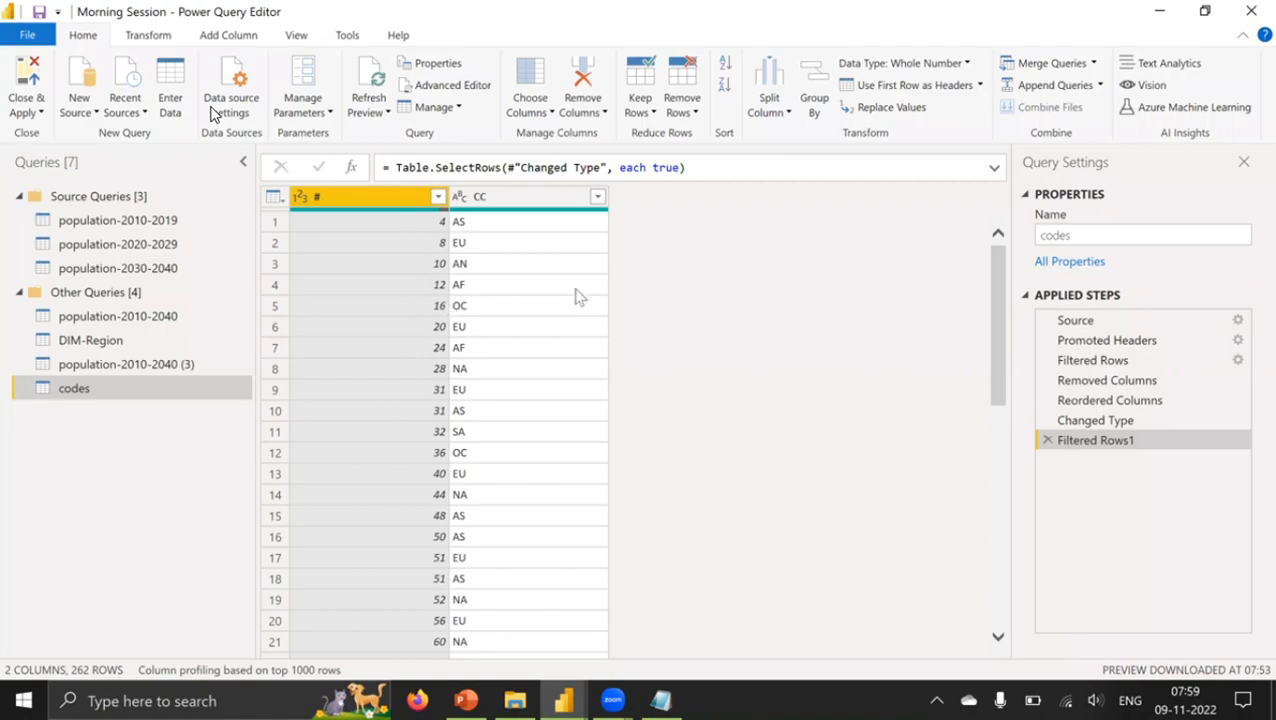
pyautogui.click(106, 346)
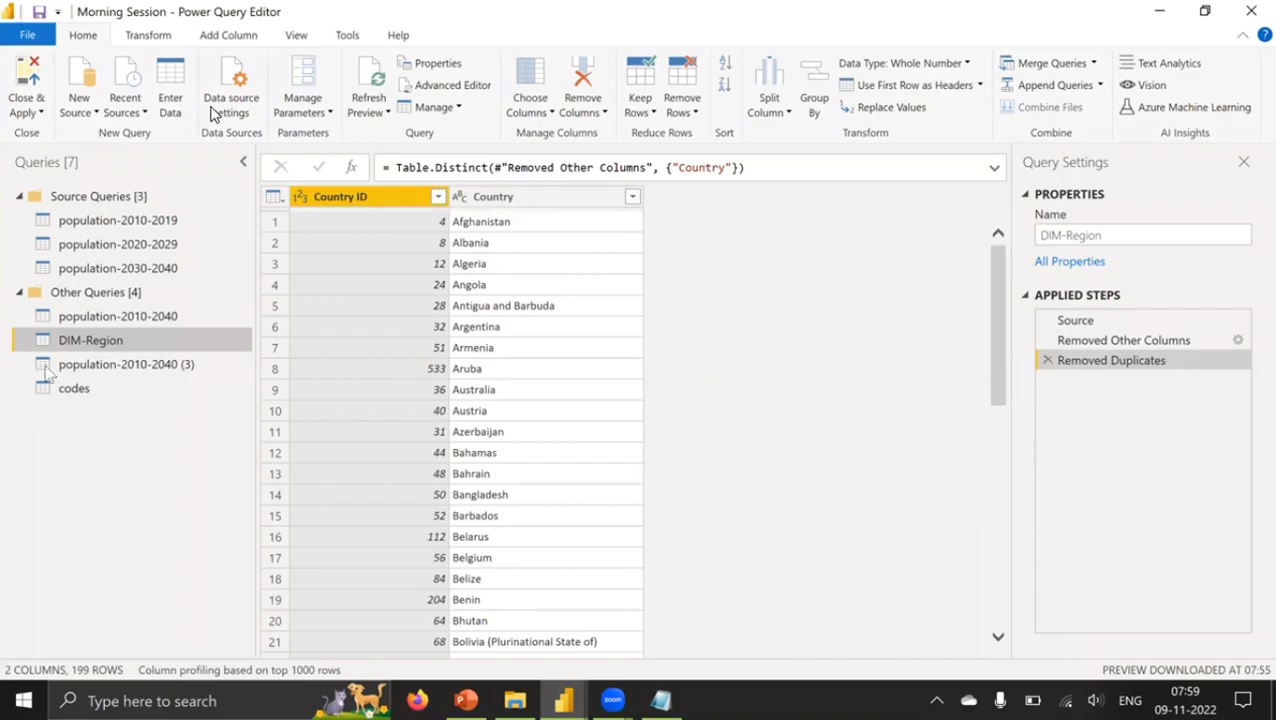
pyautogui.click(91, 390)
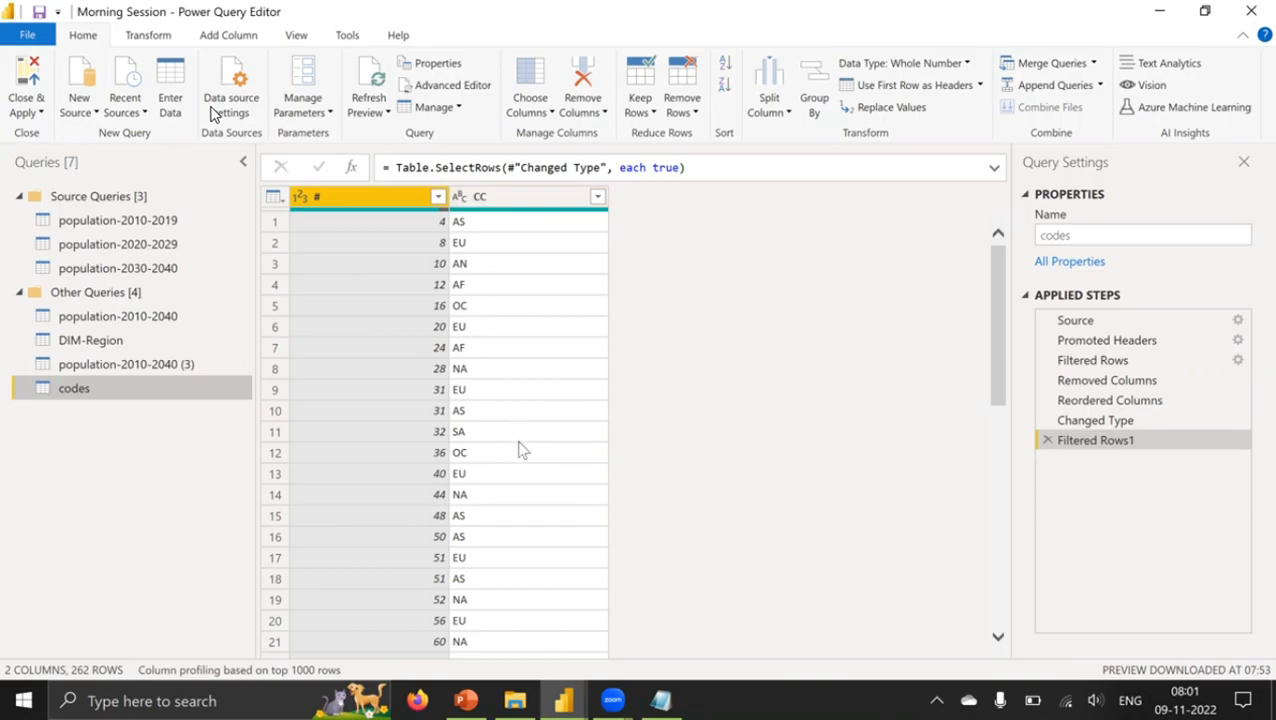
# Step: Try removing duplicates by the CC column in the codes query, and delete the resulting Removed Duplicates step
pyautogui.click(500, 228)
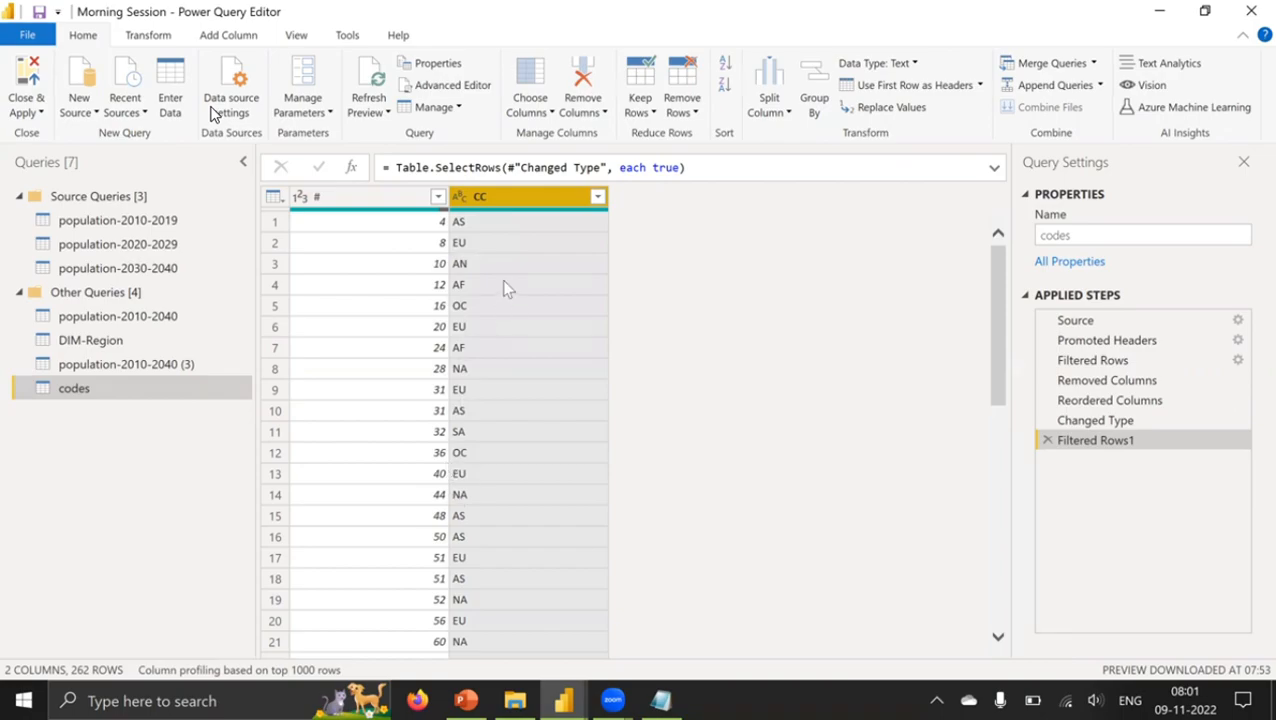
pyautogui.rightClick(507, 198)
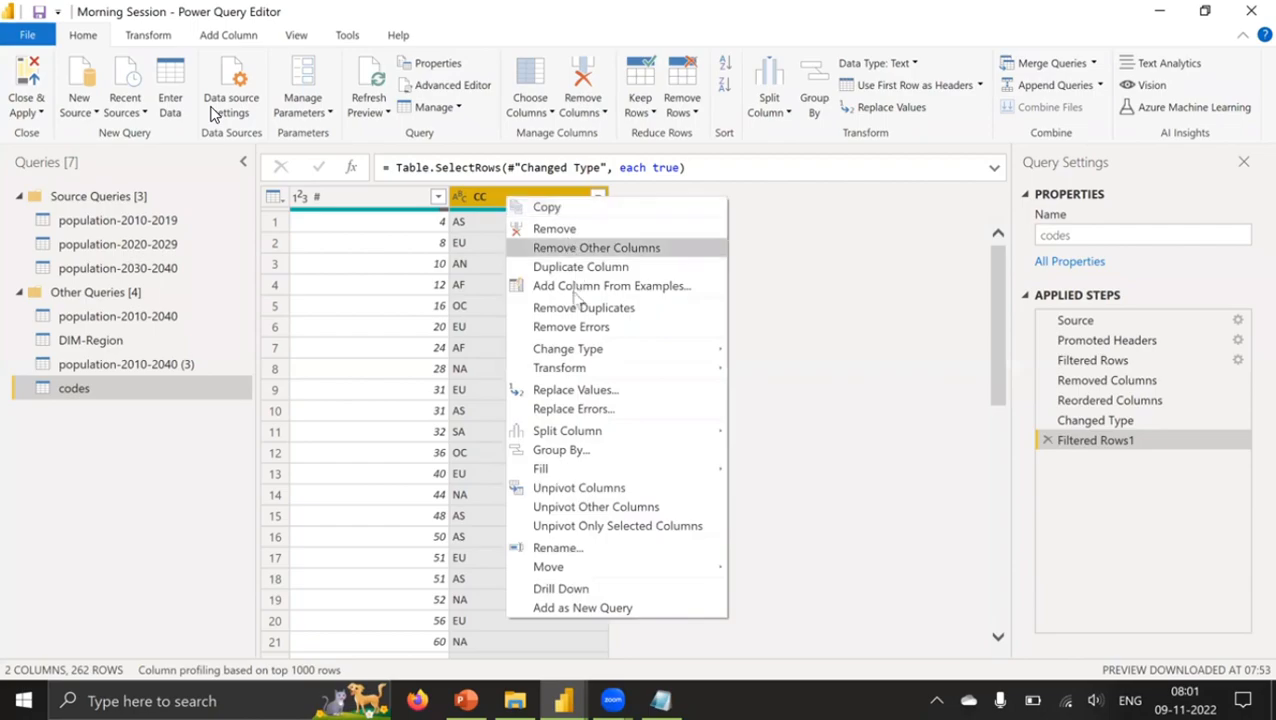
pyautogui.click(486, 204)
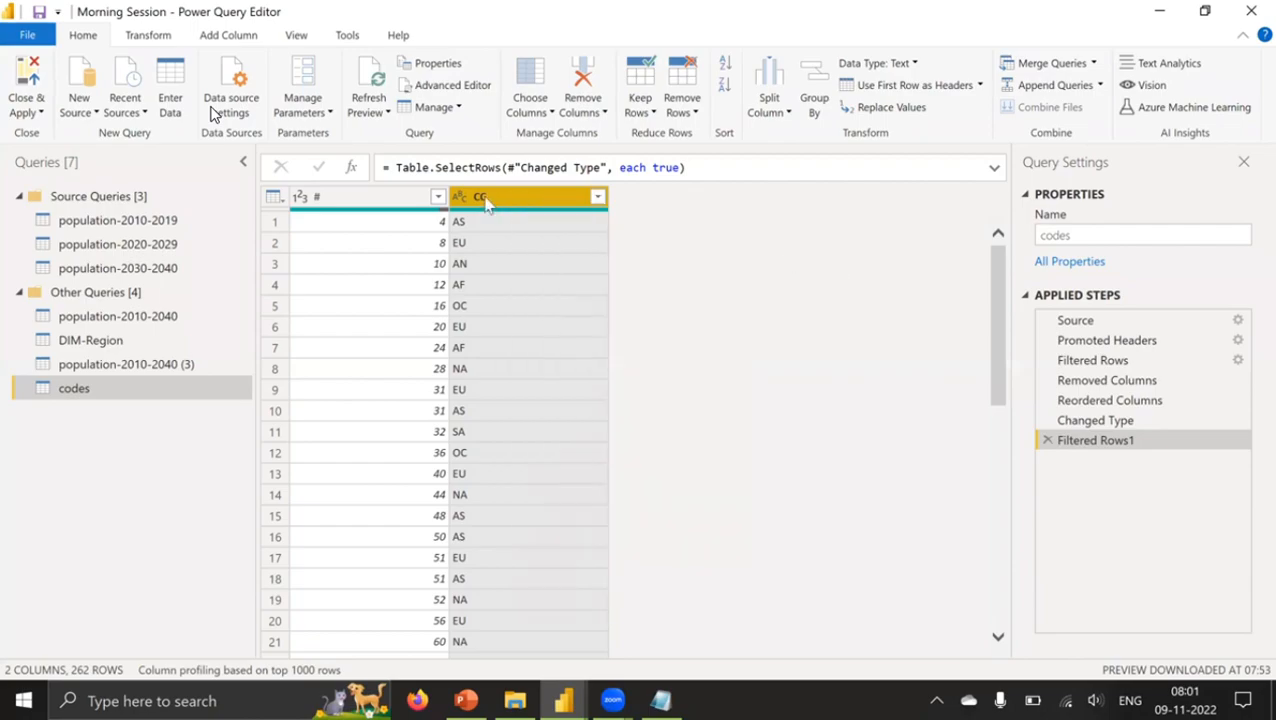
pyautogui.rightClick(485, 198)
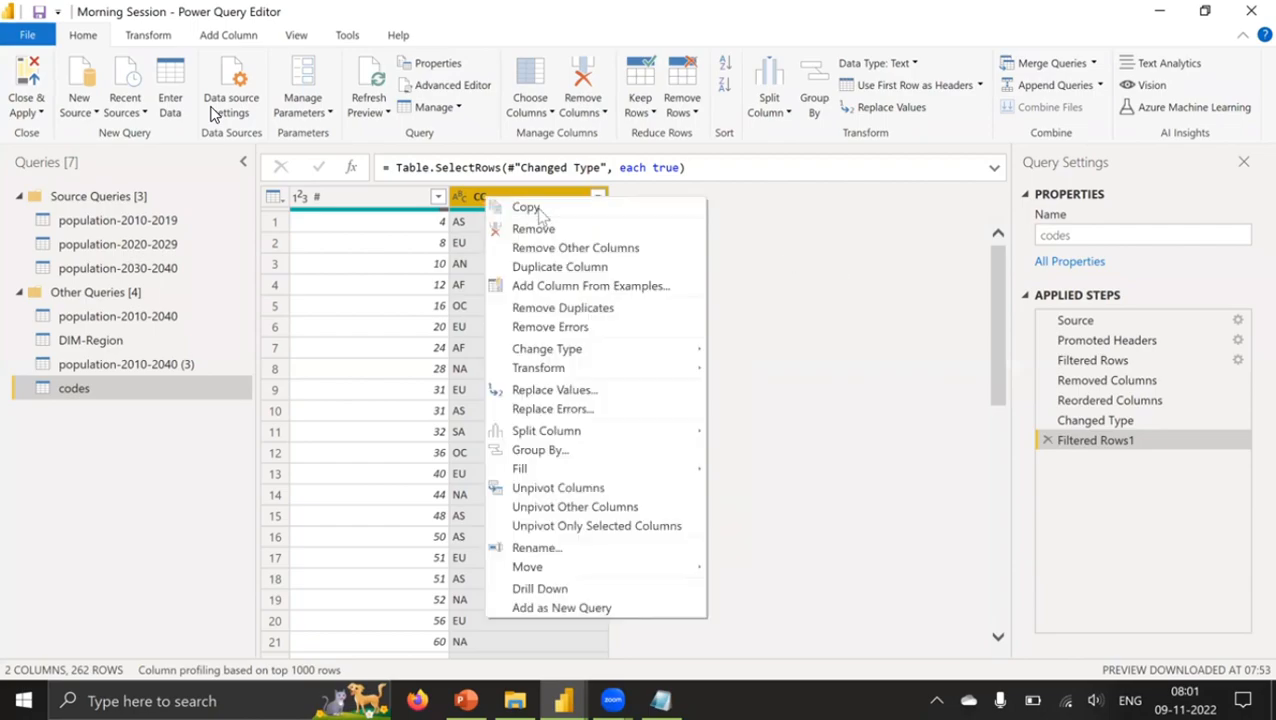
pyautogui.click(563, 308)
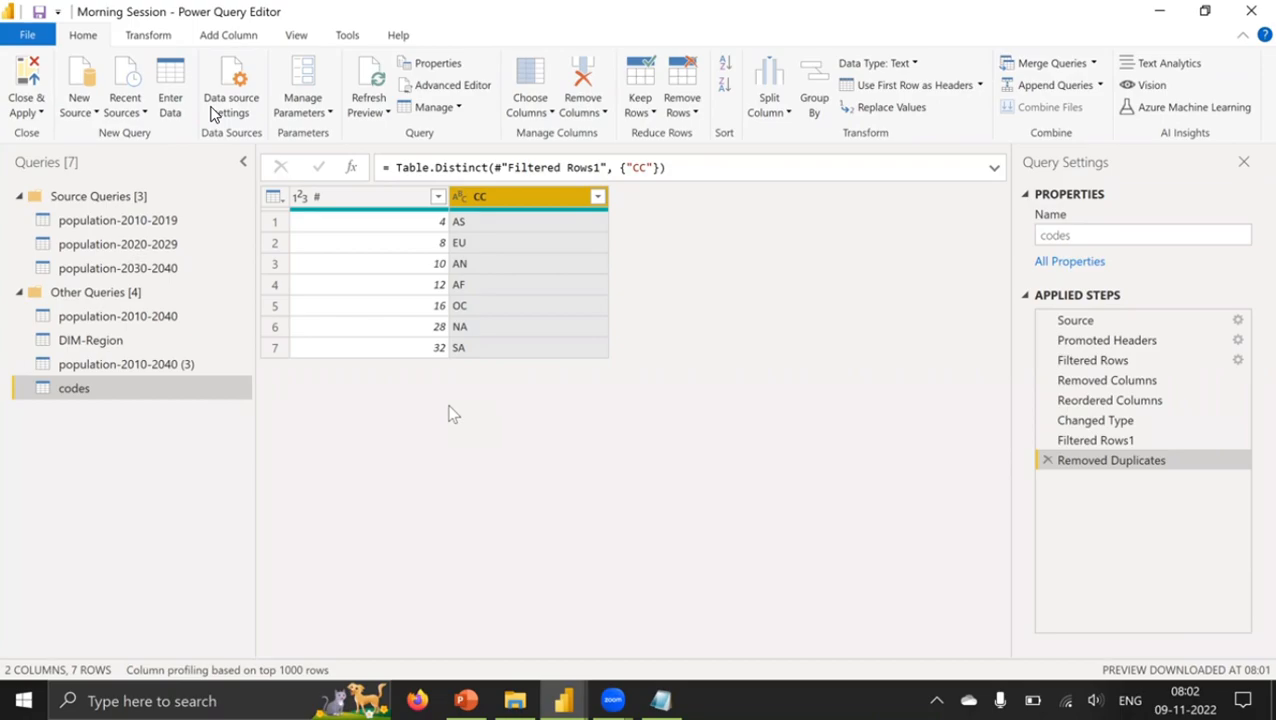
pyautogui.click(1046, 461)
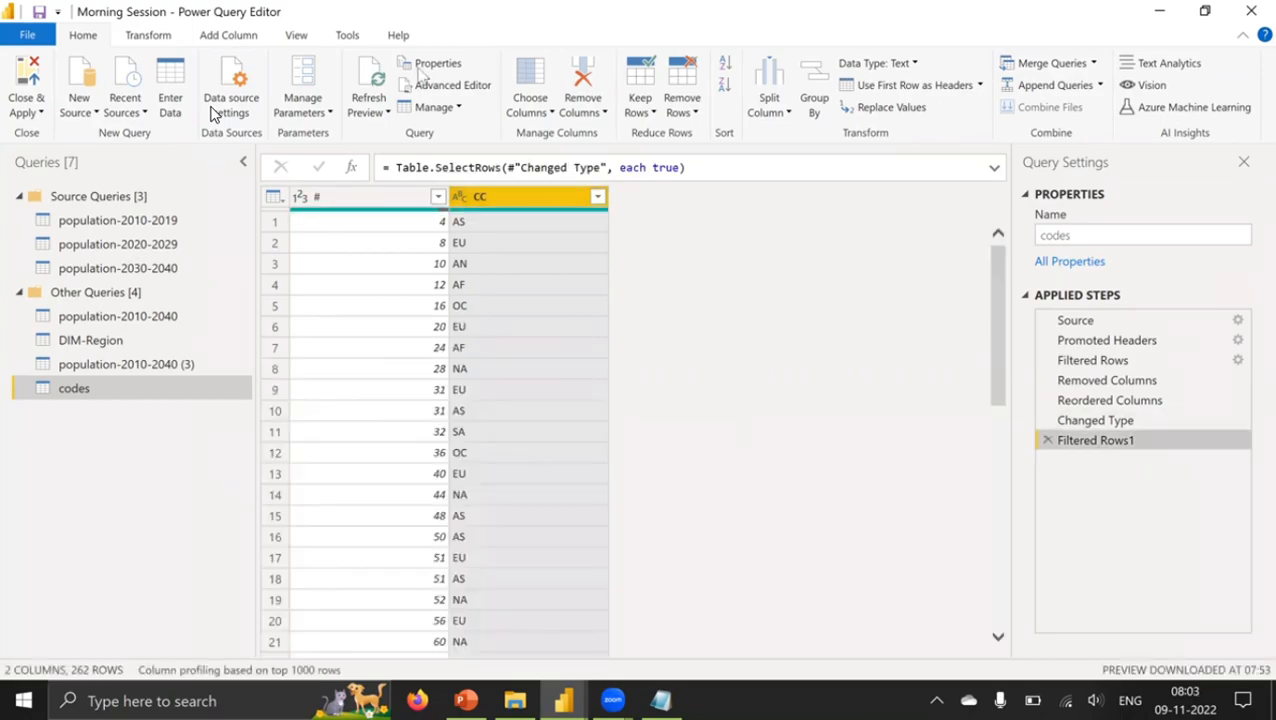
# Step: Try duplicating the CC column in the codes query, and remove the CC - Copy column
pyautogui.rightClick(514, 205)
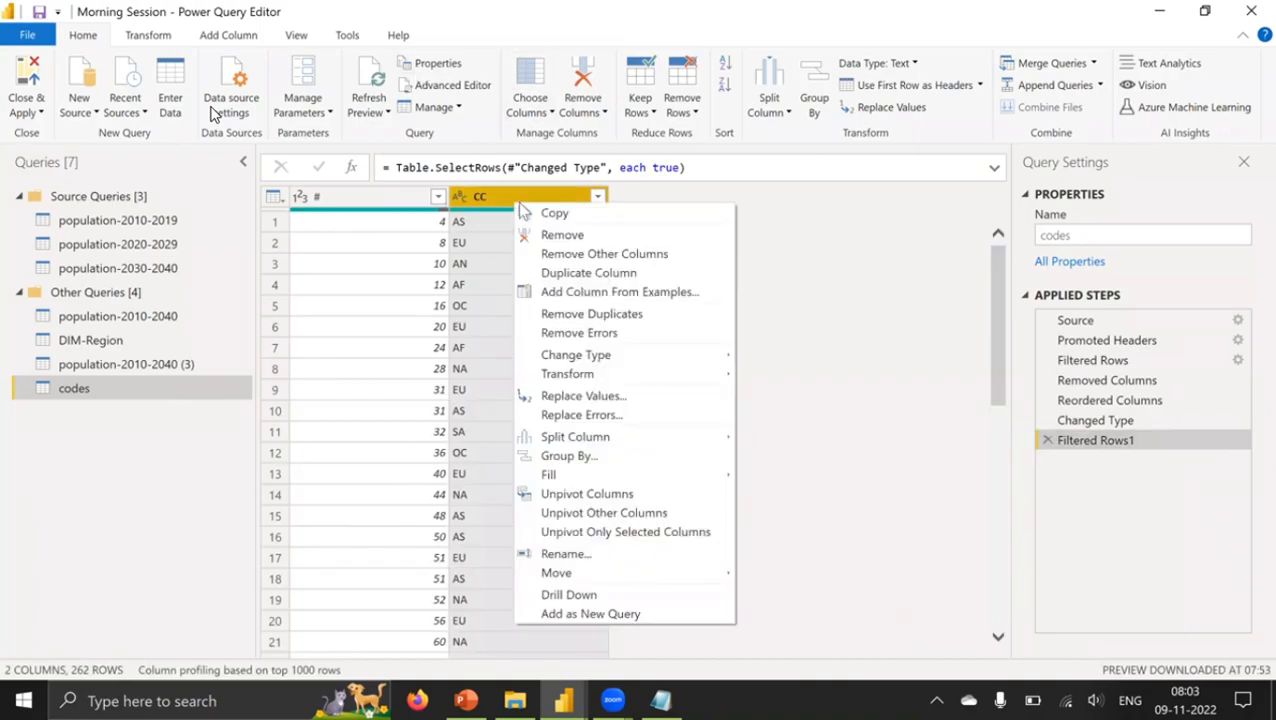
pyautogui.click(591, 276)
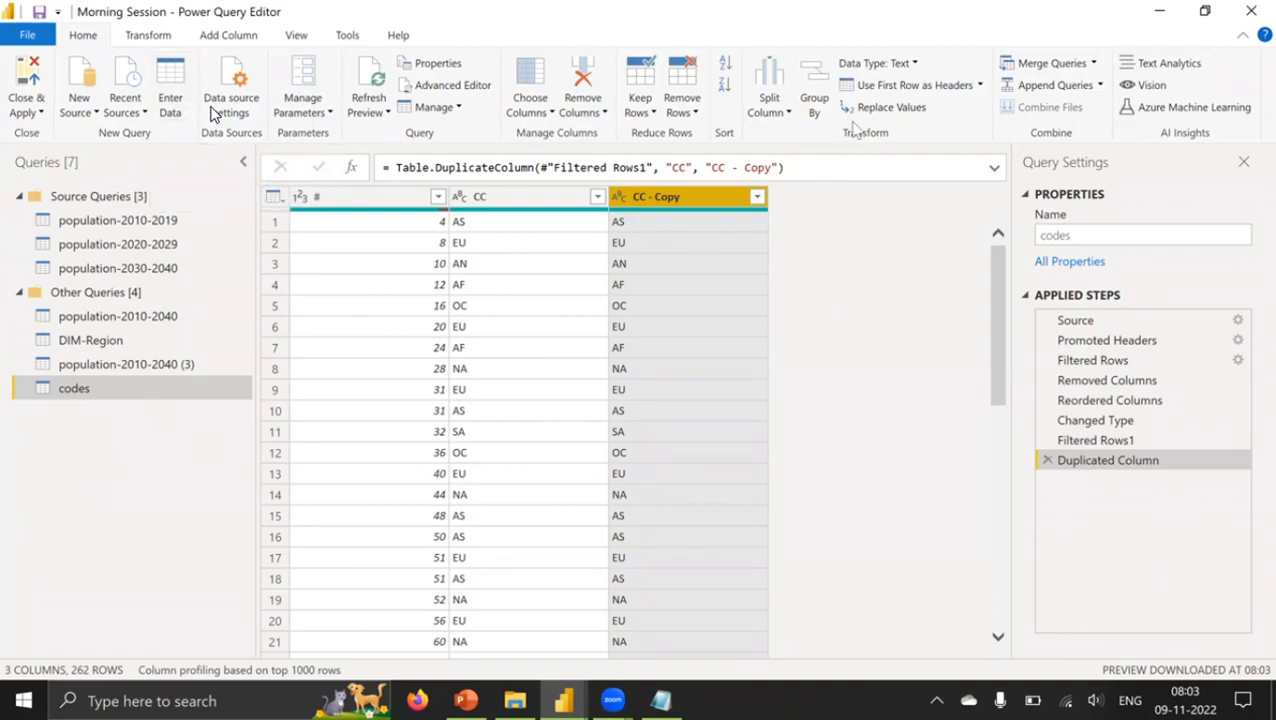
pyautogui.rightClick(685, 198)
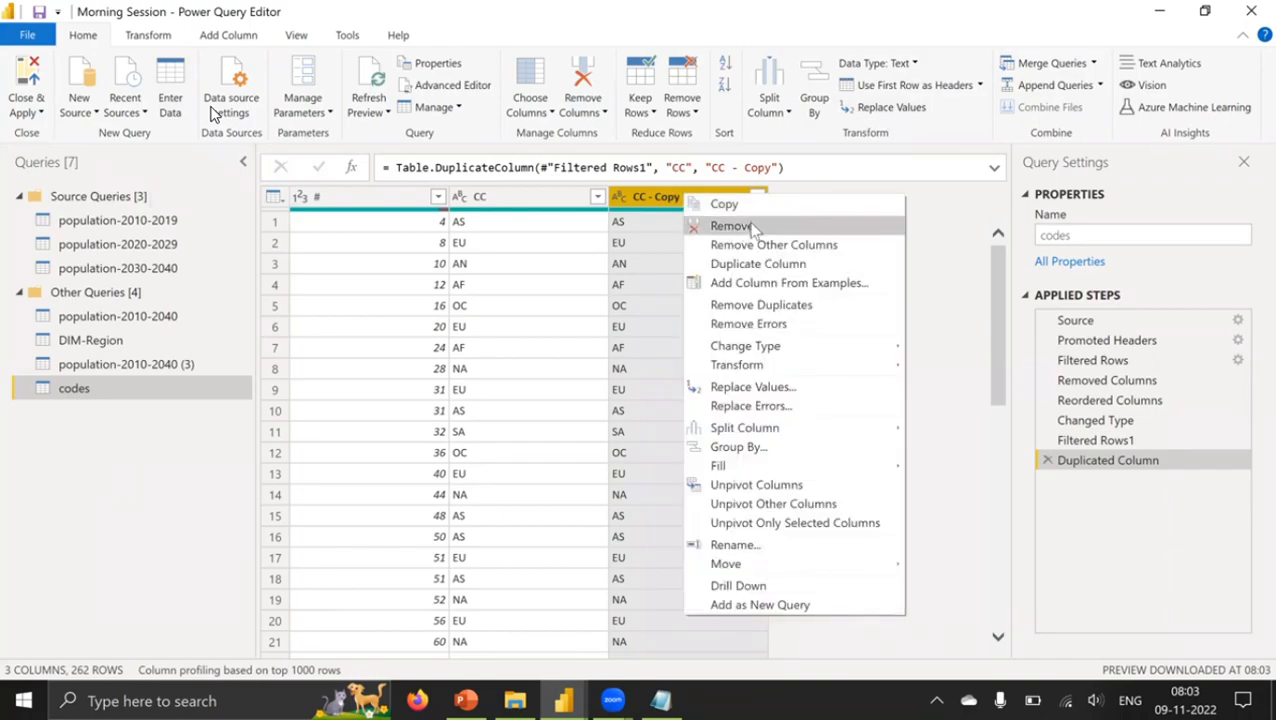
pyautogui.click(755, 228)
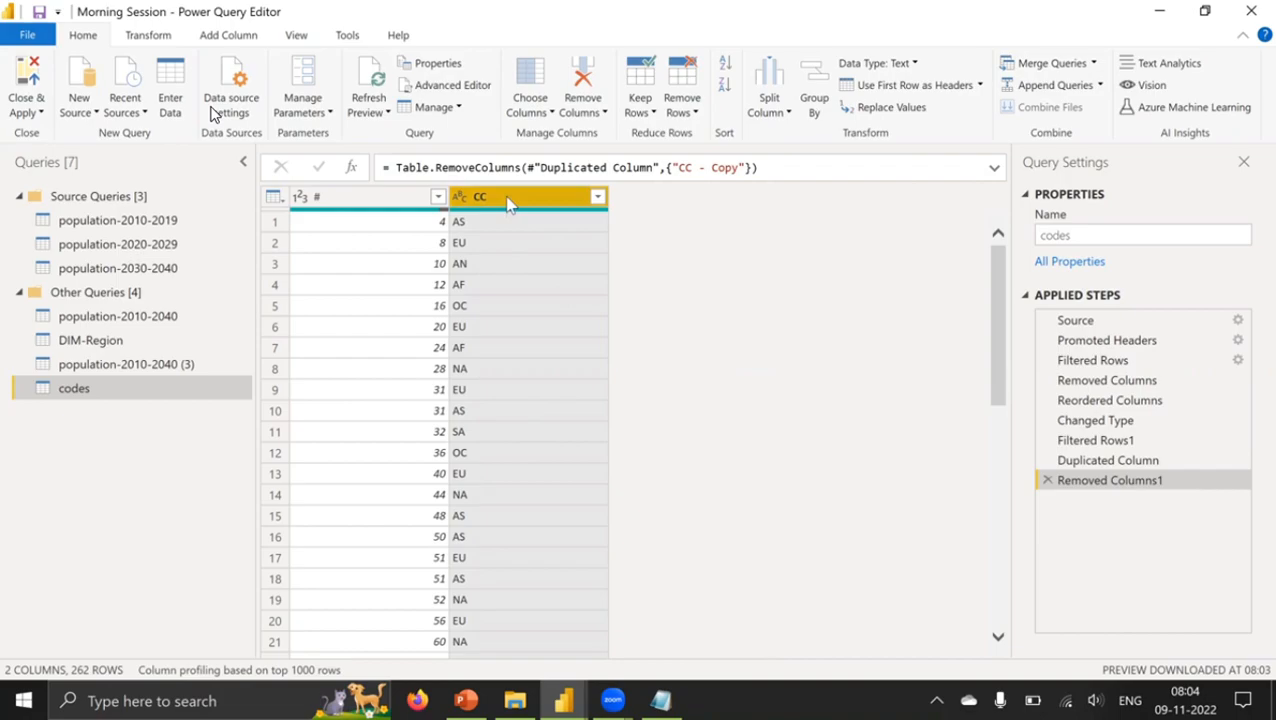
# Step: Try reducing codes to distinct CC values, look through the column and table commands, and delete the Removed Duplicates step
pyautogui.rightClick(552, 203)
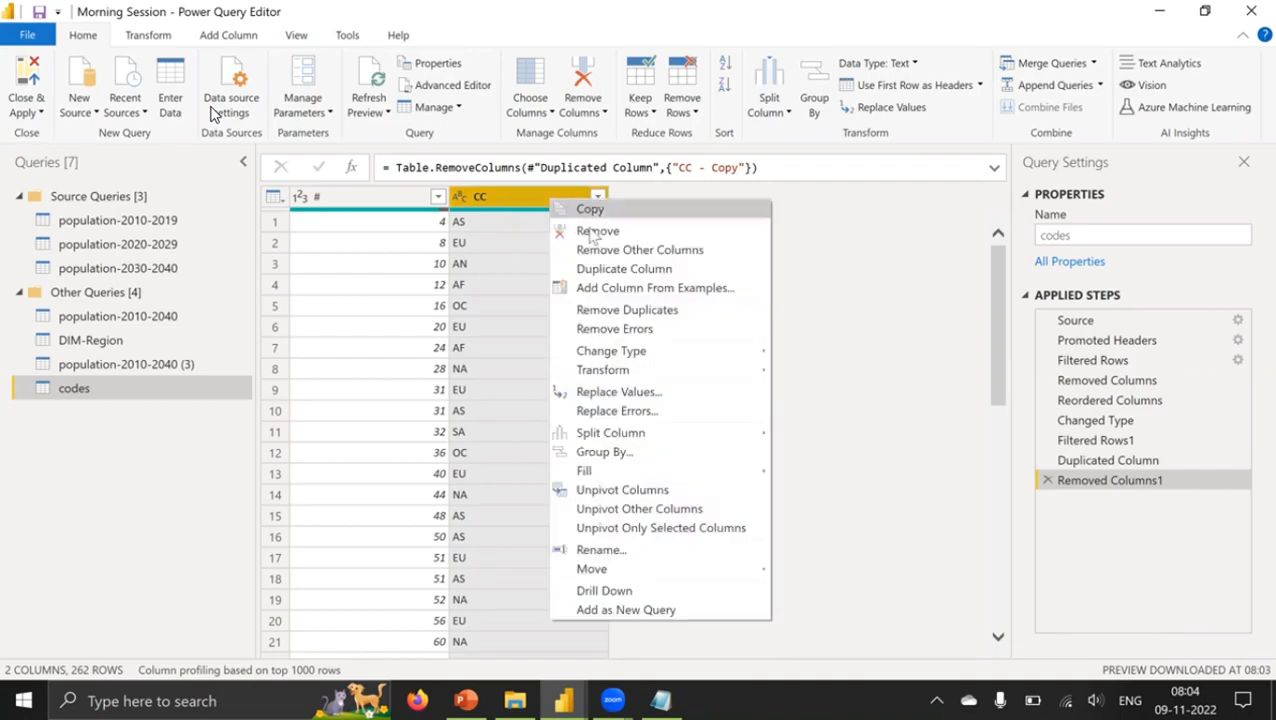
pyautogui.click(628, 311)
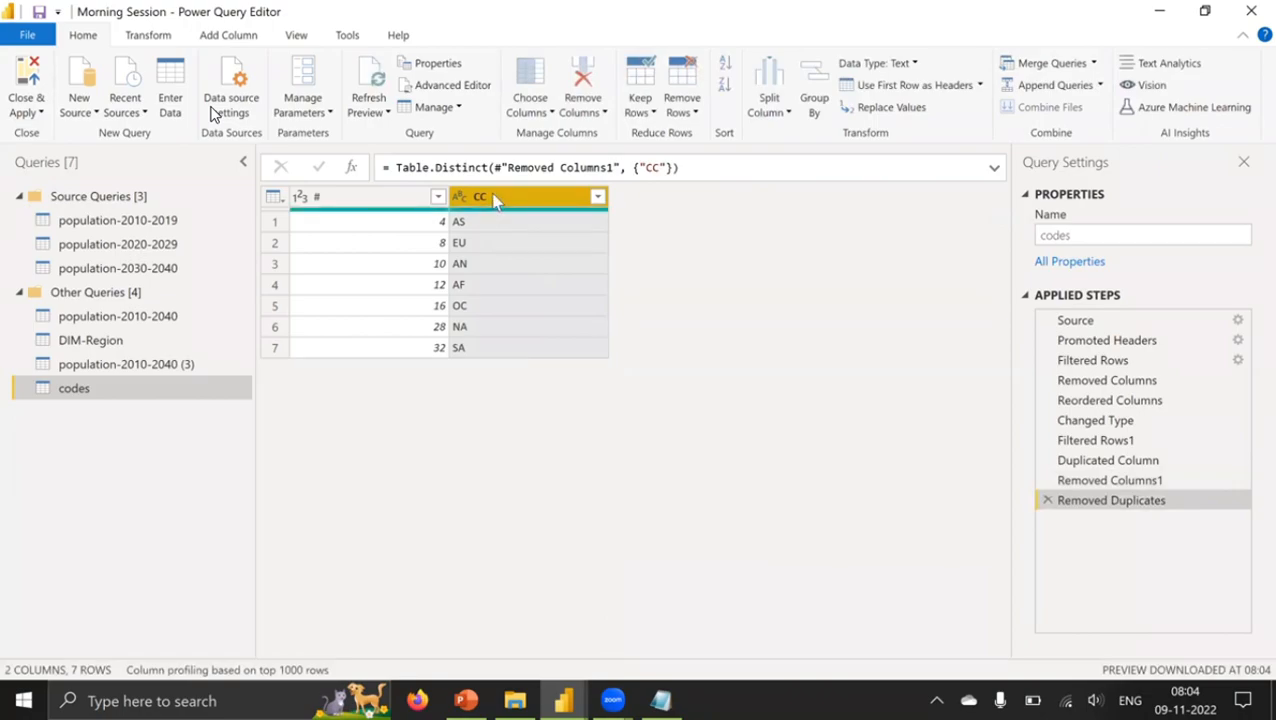
pyautogui.rightClick(497, 200)
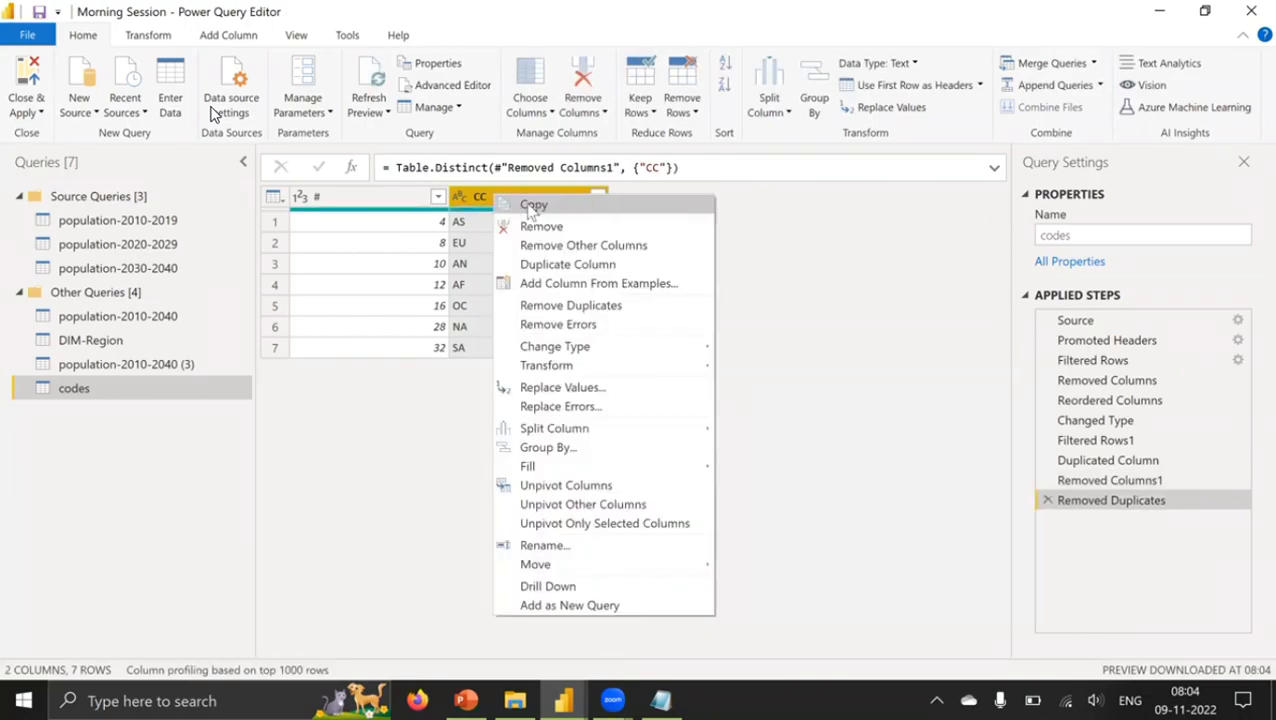
pyautogui.click(275, 197)
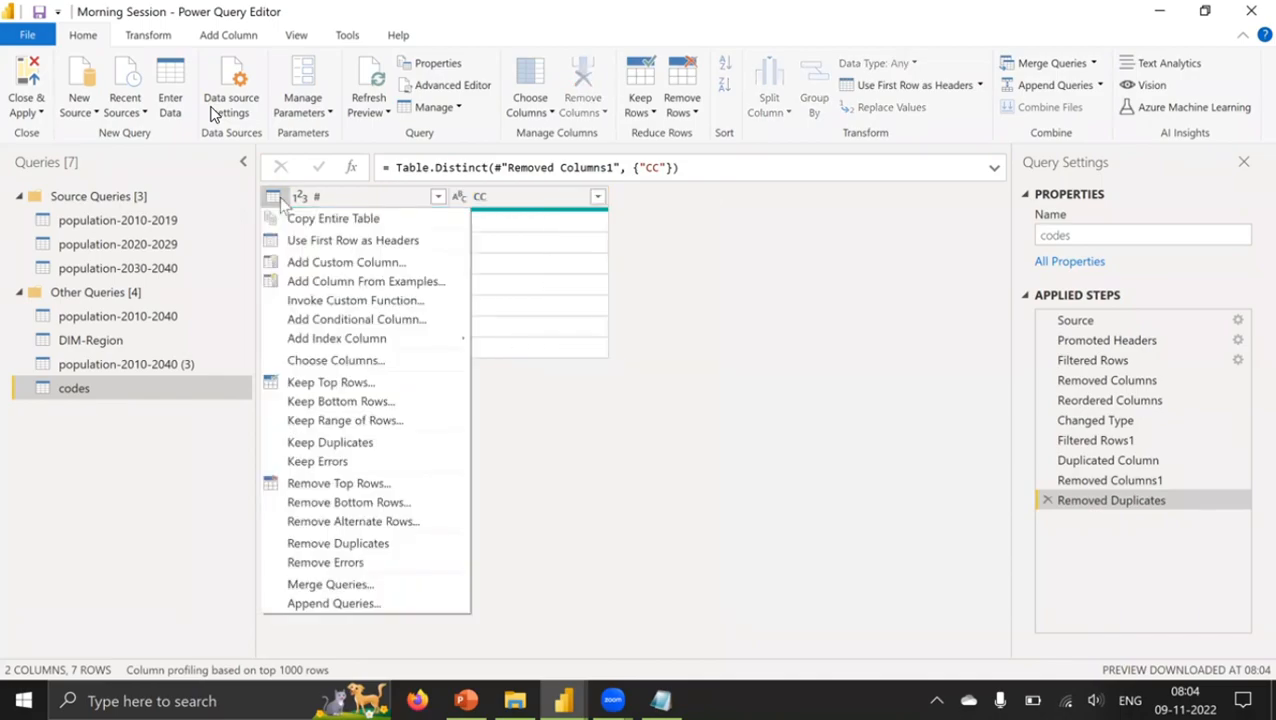
pyautogui.click(824, 396)
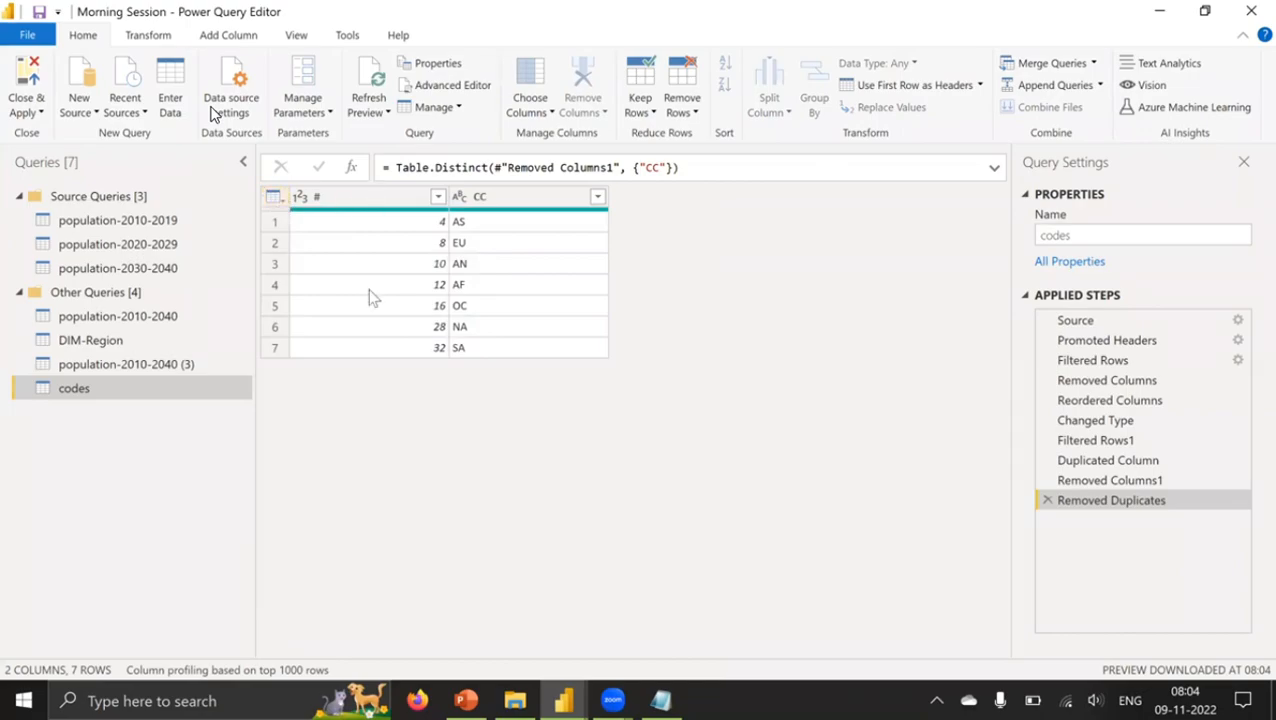
pyautogui.click(275, 196)
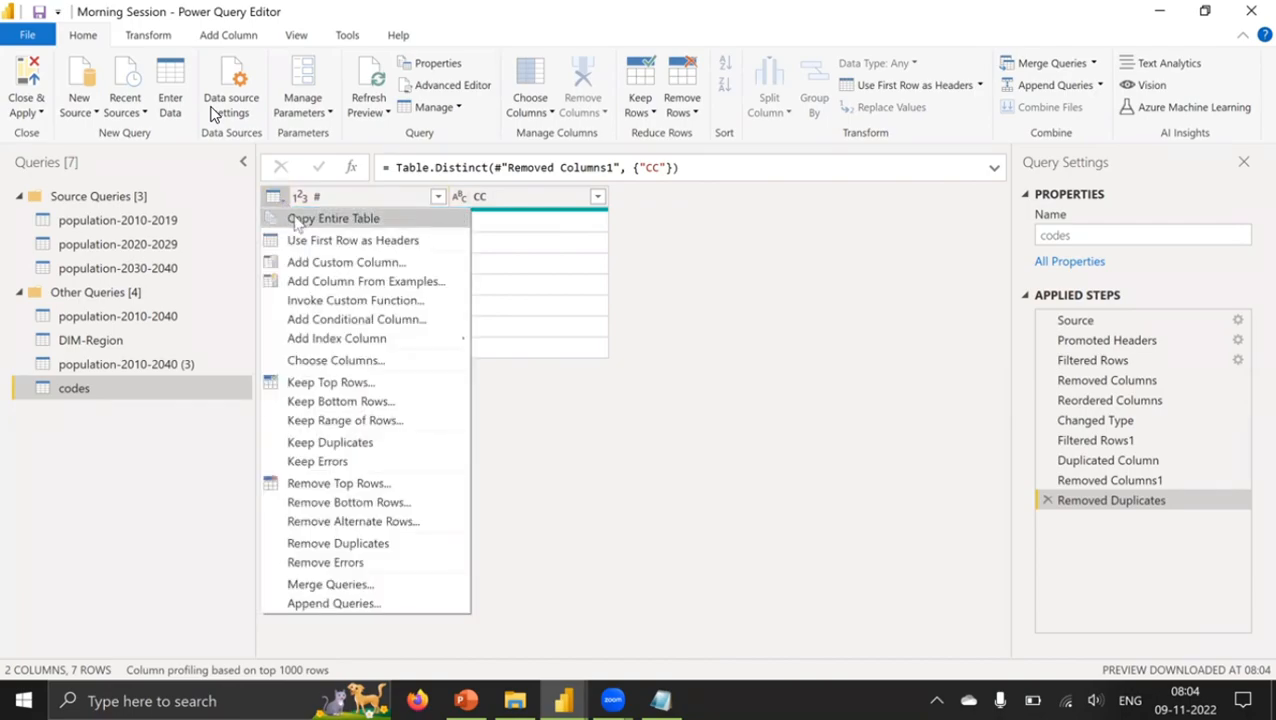
pyautogui.click(803, 406)
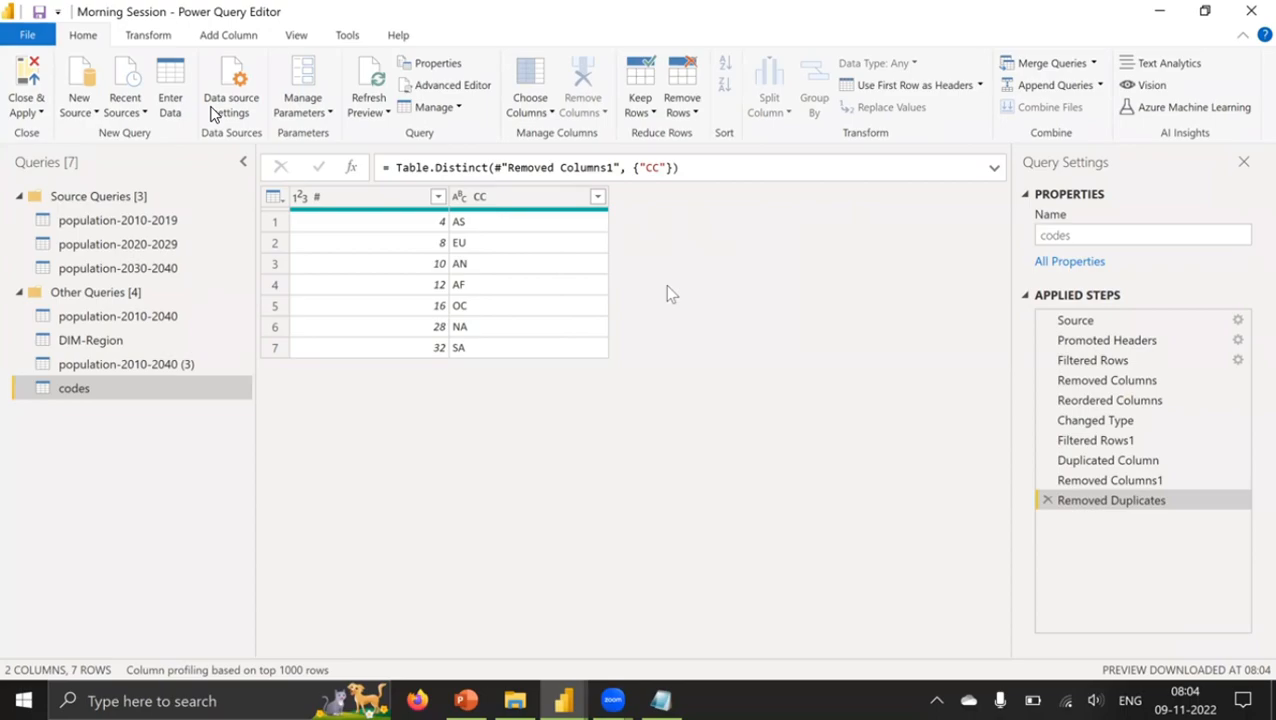
pyautogui.click(275, 198)
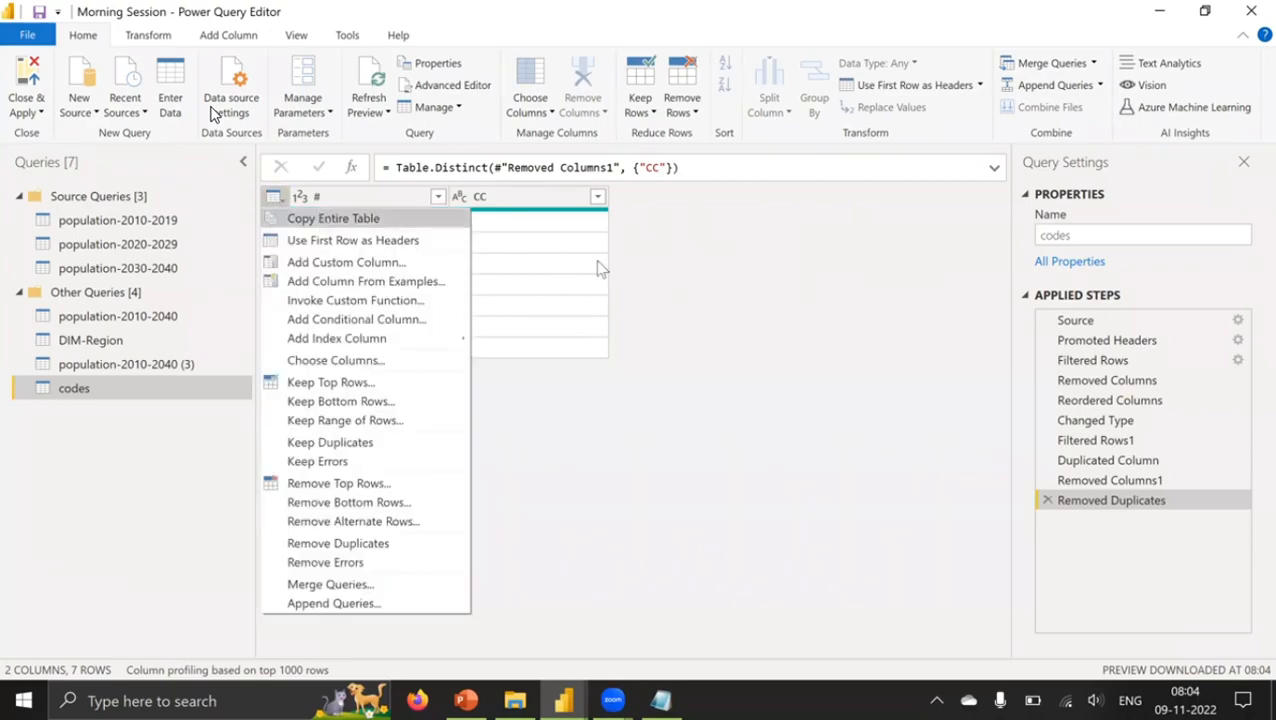
pyautogui.click(709, 326)
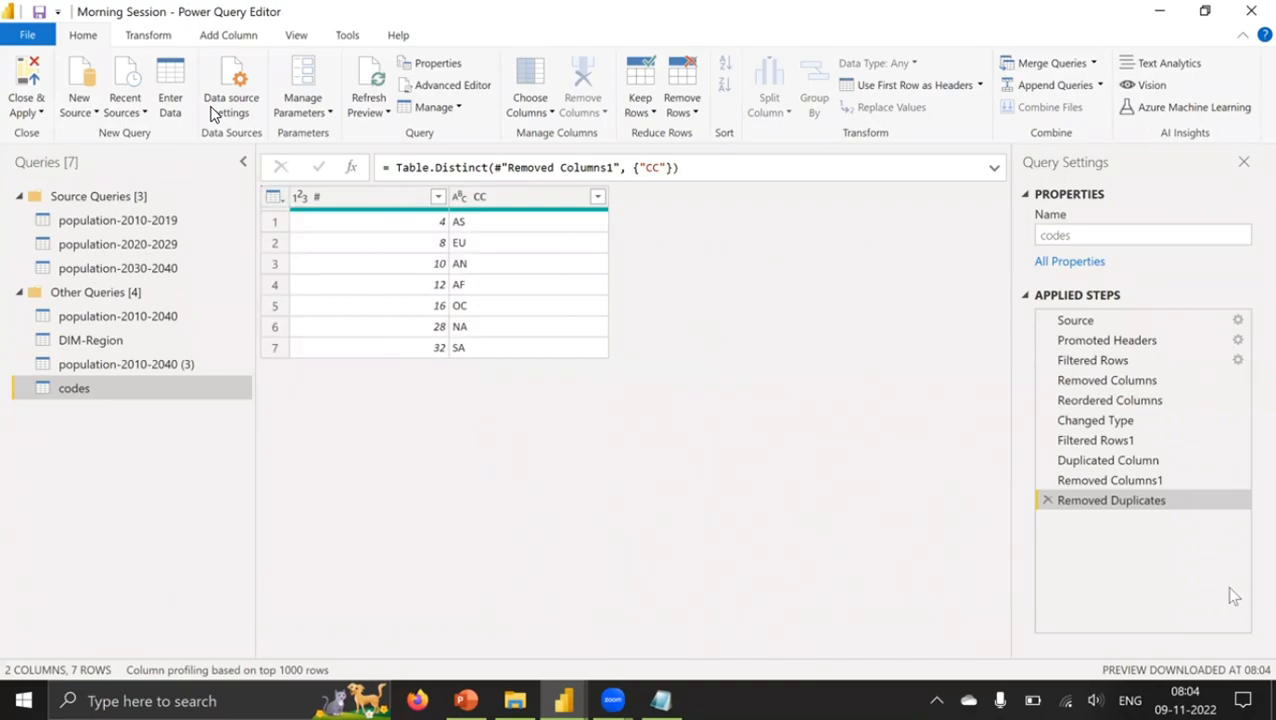
pyautogui.click(1047, 505)
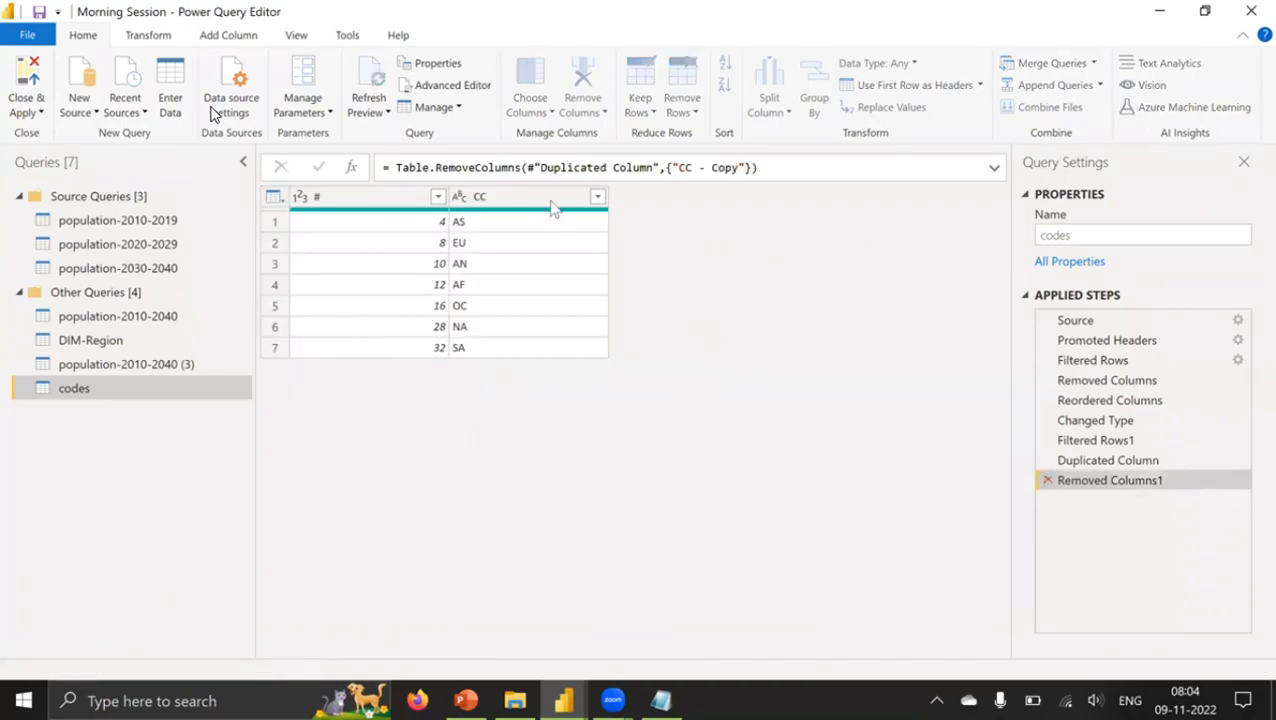
# Step: Try duplicating the CC column once more, and delete the Duplicated Column1 step
pyautogui.rightClick(553, 204)
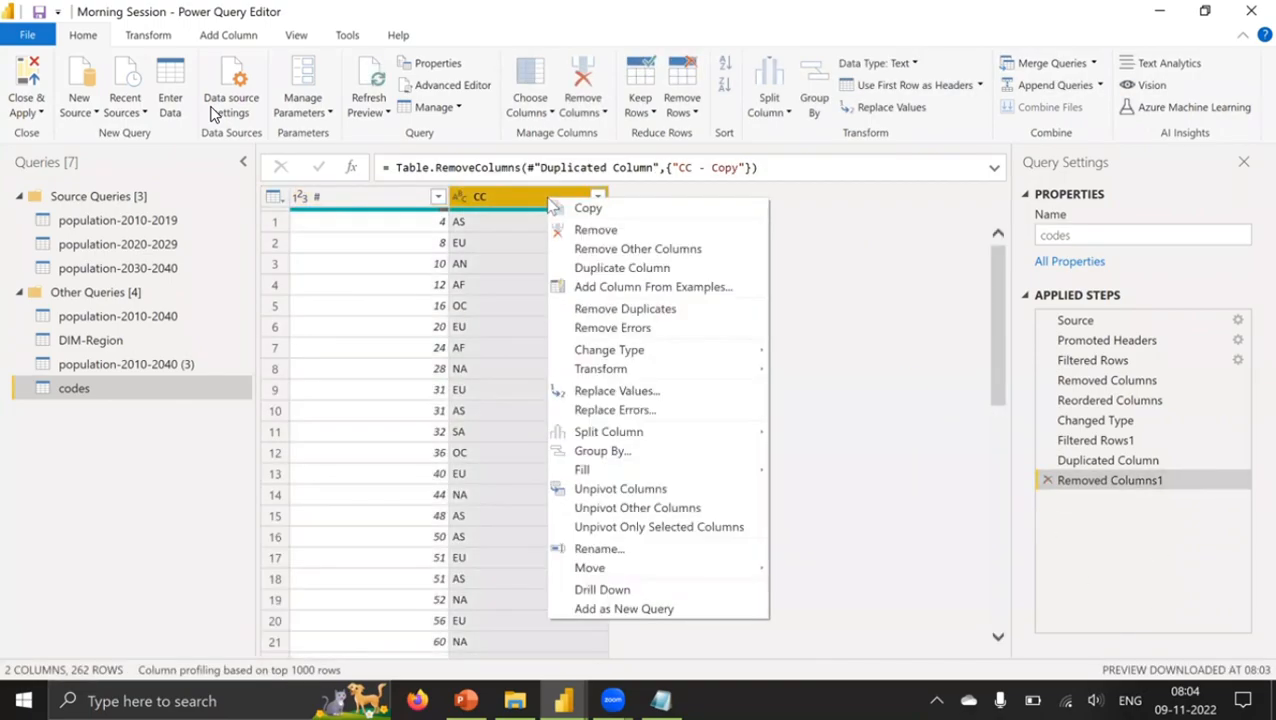
pyautogui.click(637, 269)
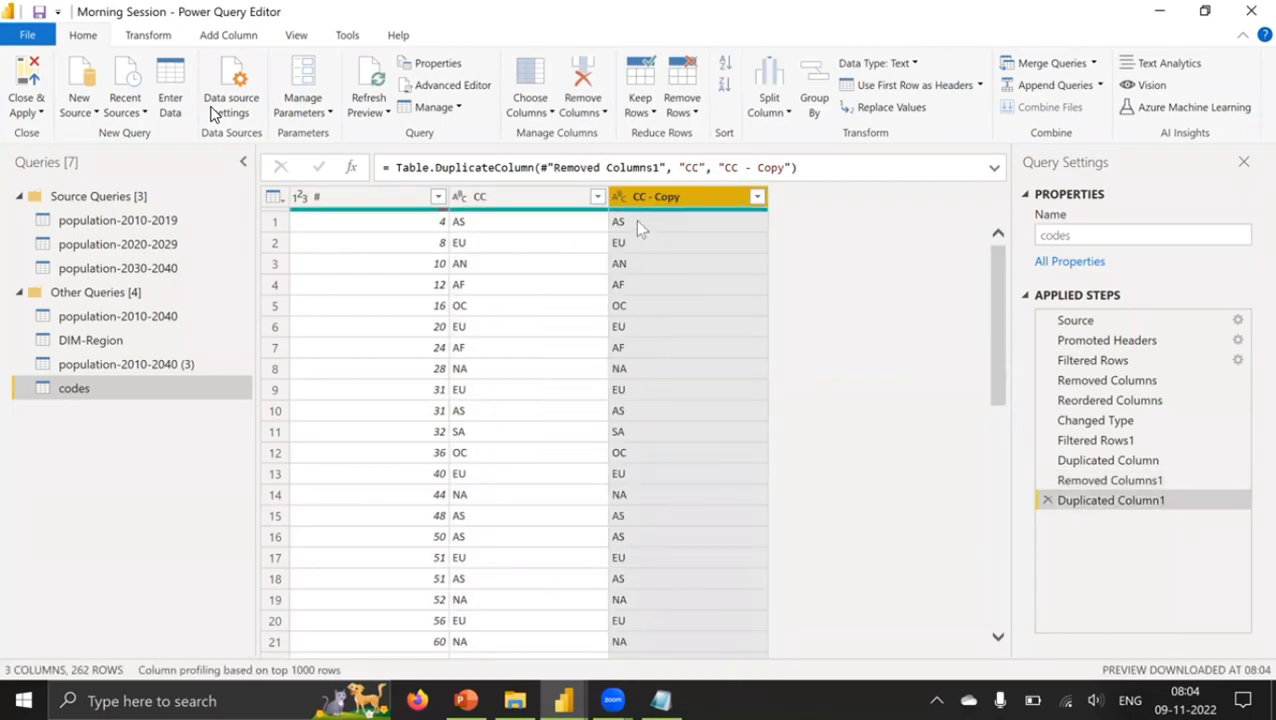
pyautogui.click(635, 221)
pyautogui.click(645, 201)
pyautogui.click(1047, 500)
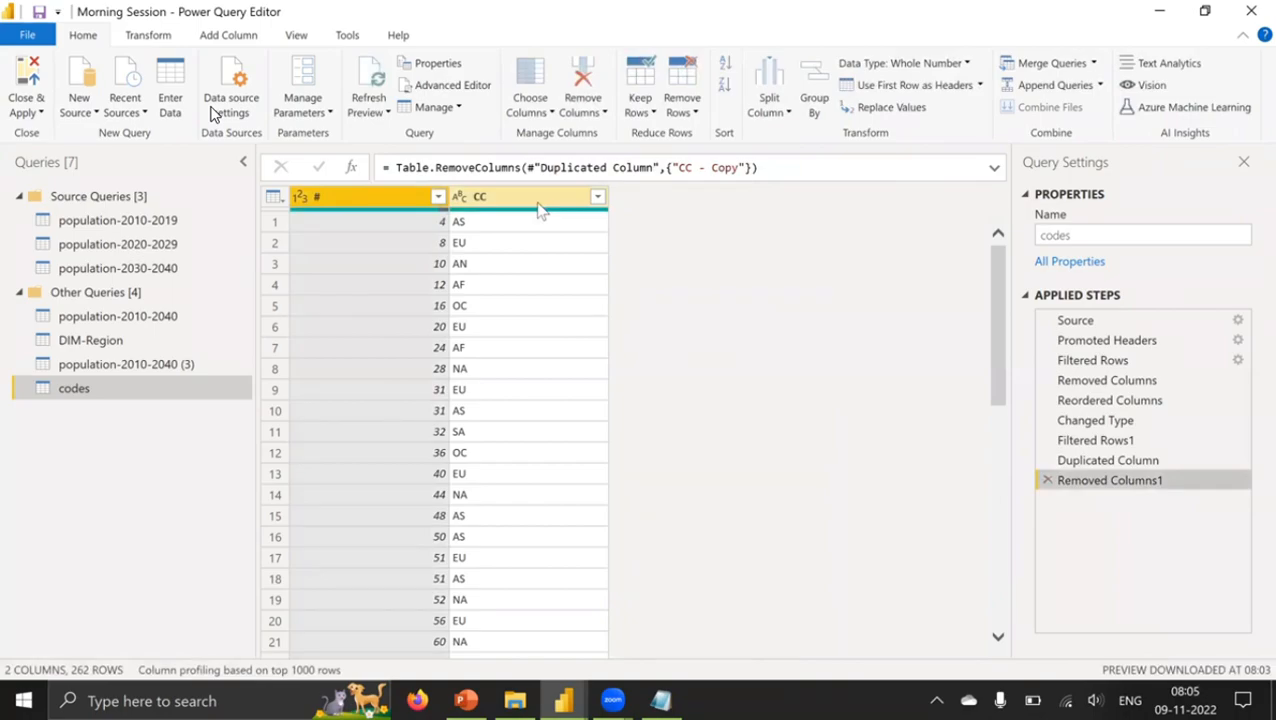
# Step: Delete the leftover Duplicated Column and Removed Columns1 steps from the codes query
pyautogui.click(1052, 464)
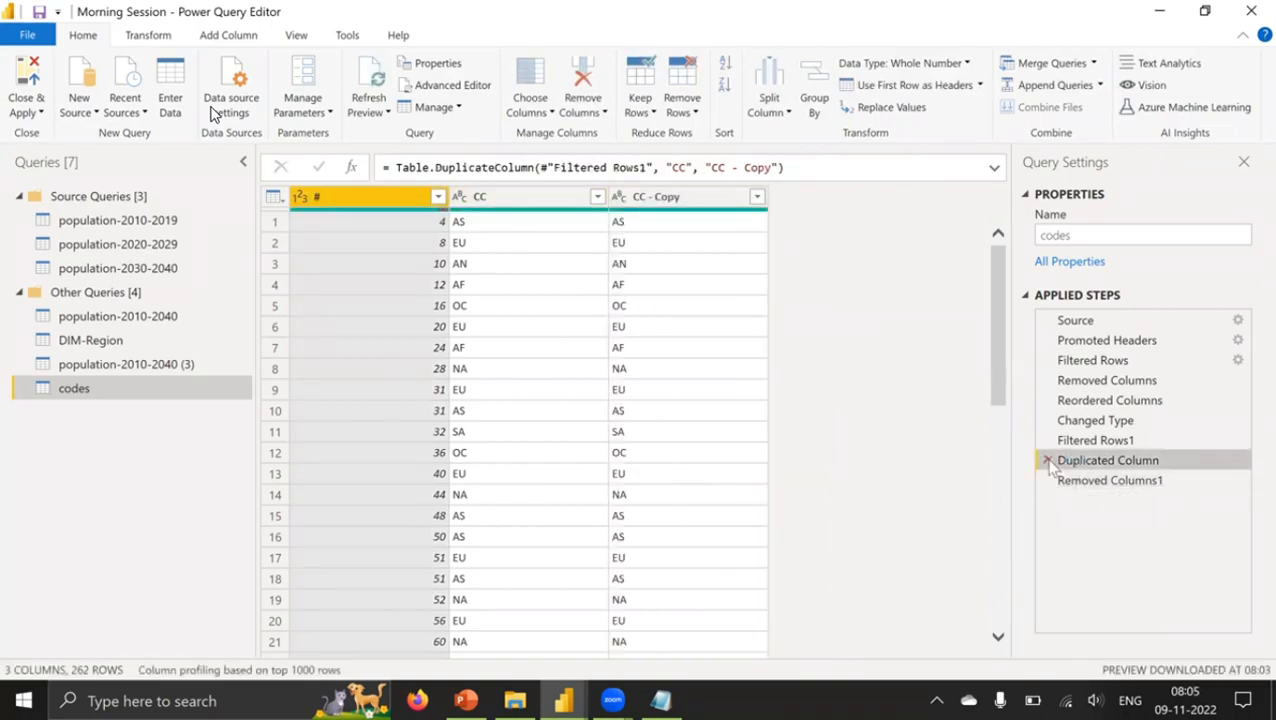
pyautogui.click(1048, 461)
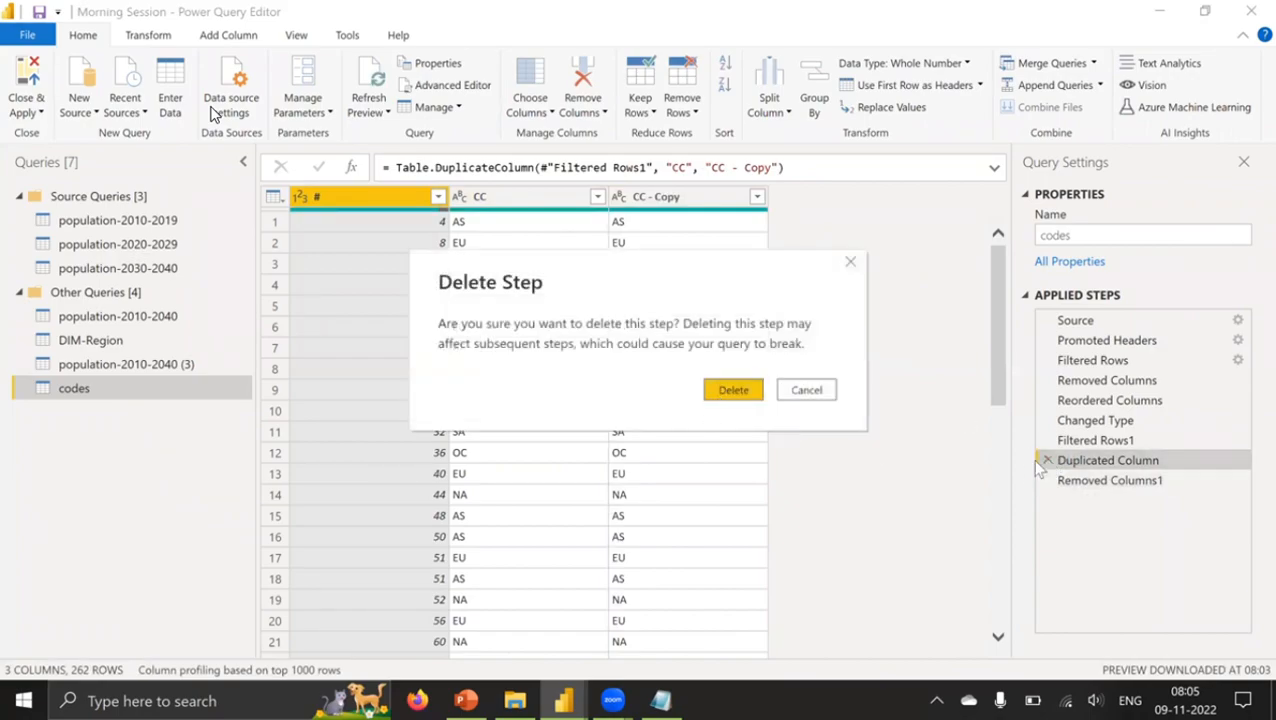
pyautogui.press('Return')
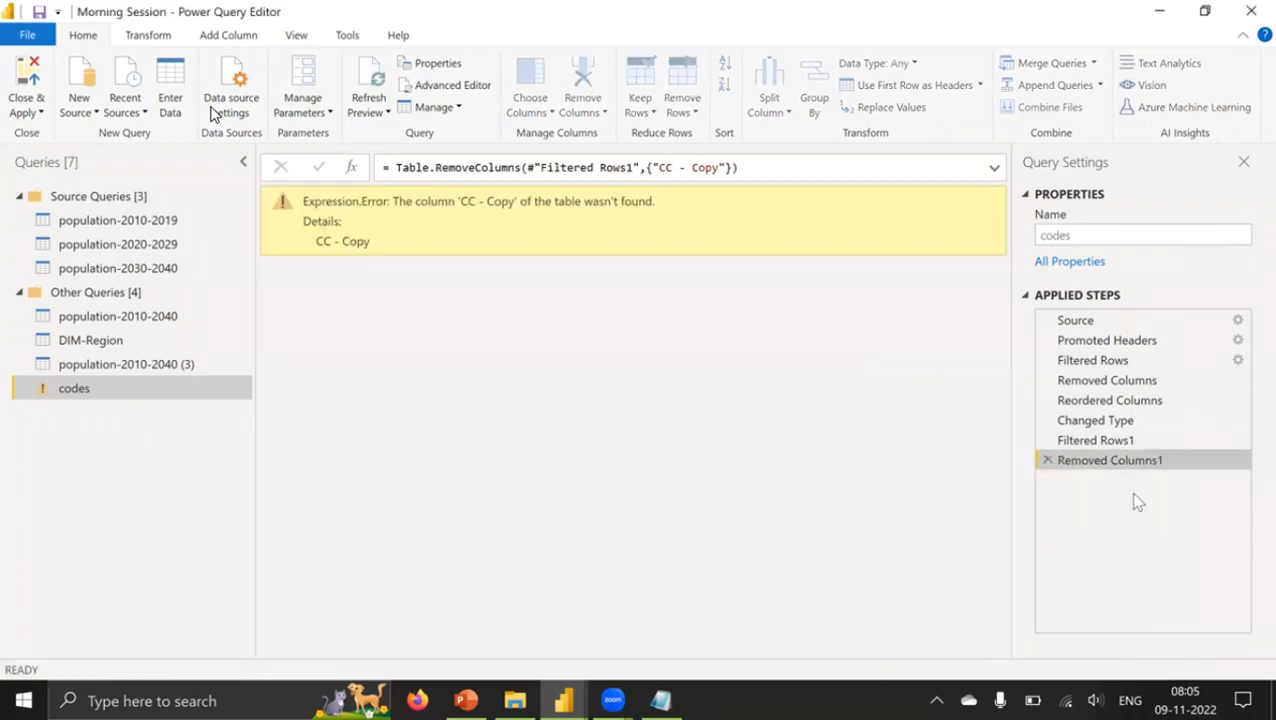
pyautogui.click(1047, 460)
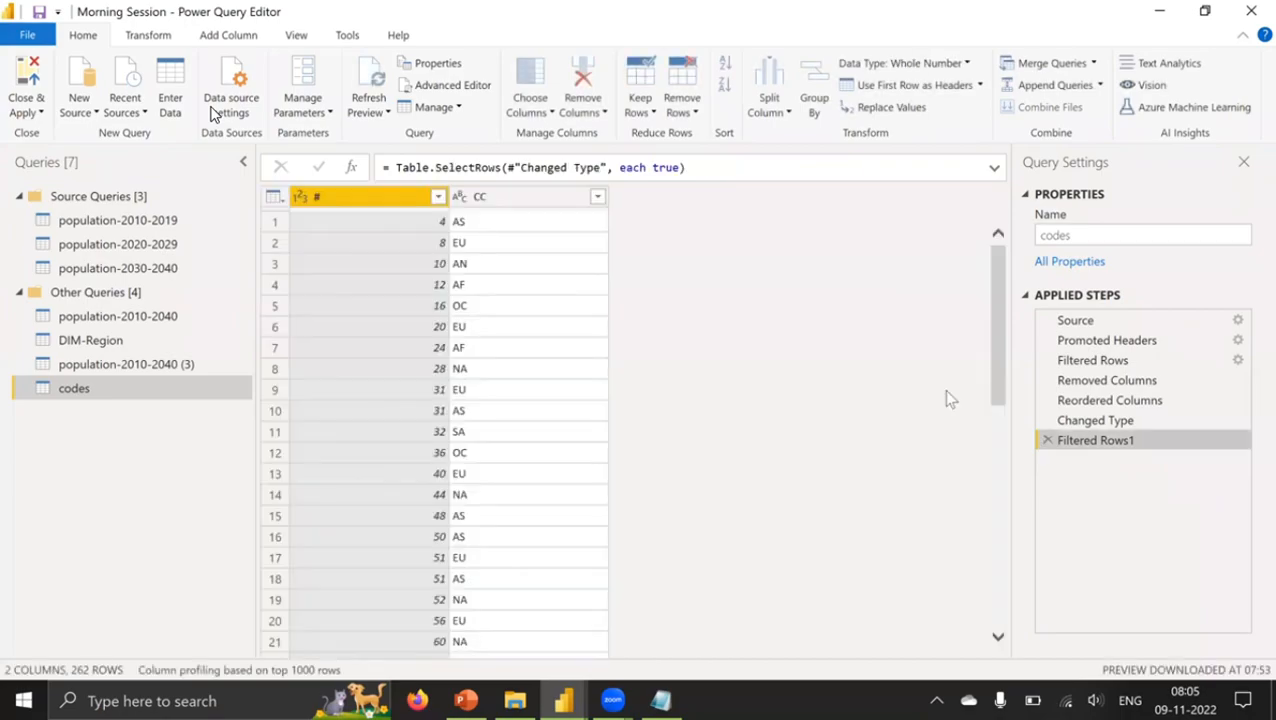
# Step: Remove duplicates by the CC column in the codes query and copy the column of distinct continent codes
pyautogui.moveTo(553, 203); pyautogui.dragTo(562, 213)
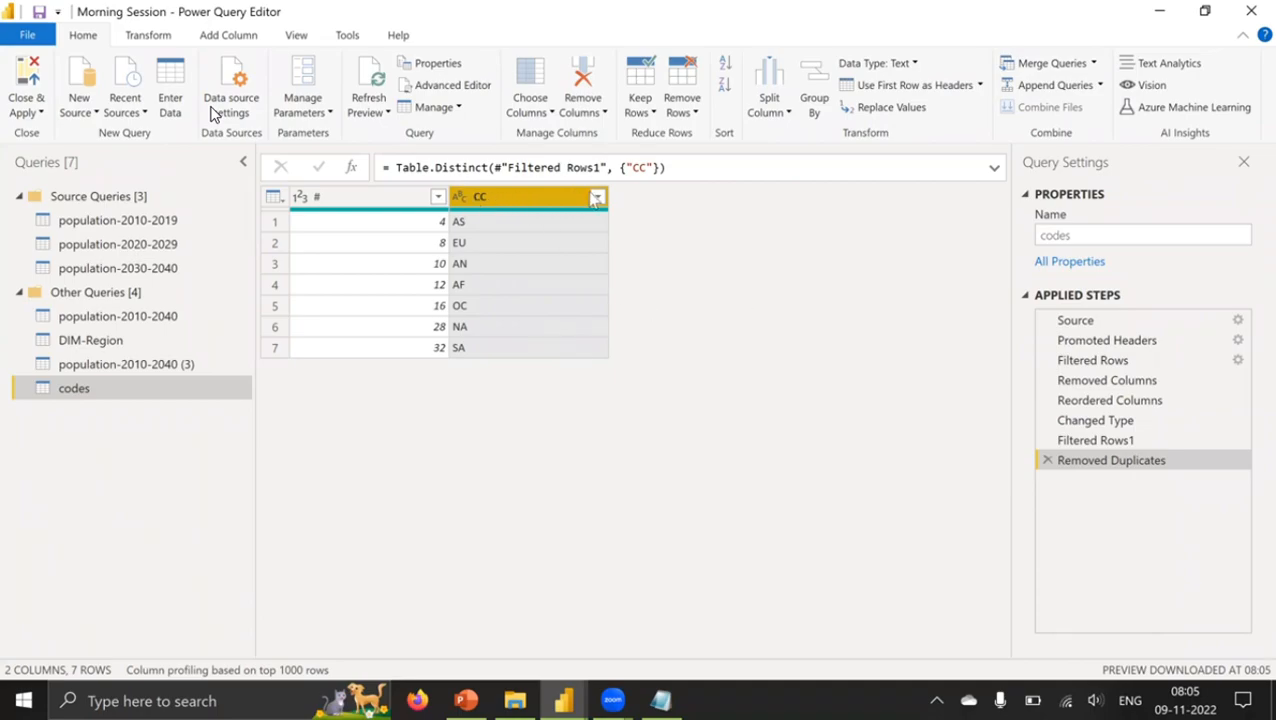
pyautogui.rightClick(505, 201)
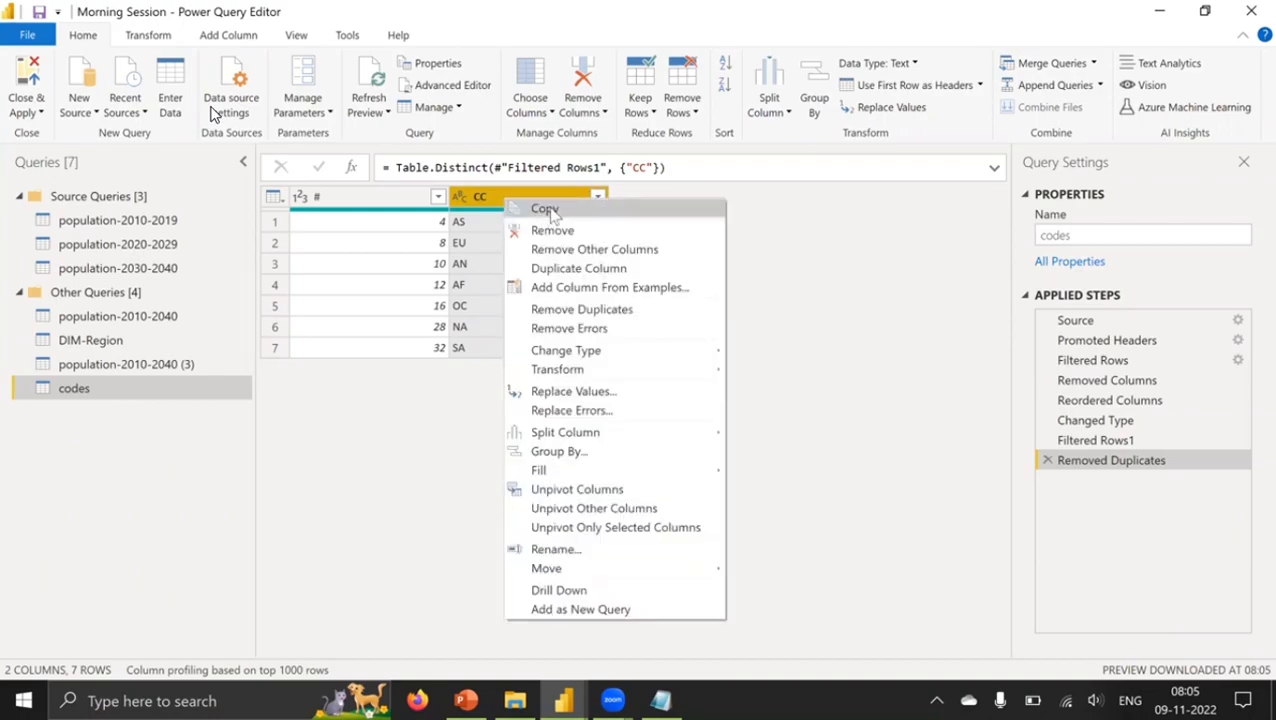
pyautogui.click(550, 209)
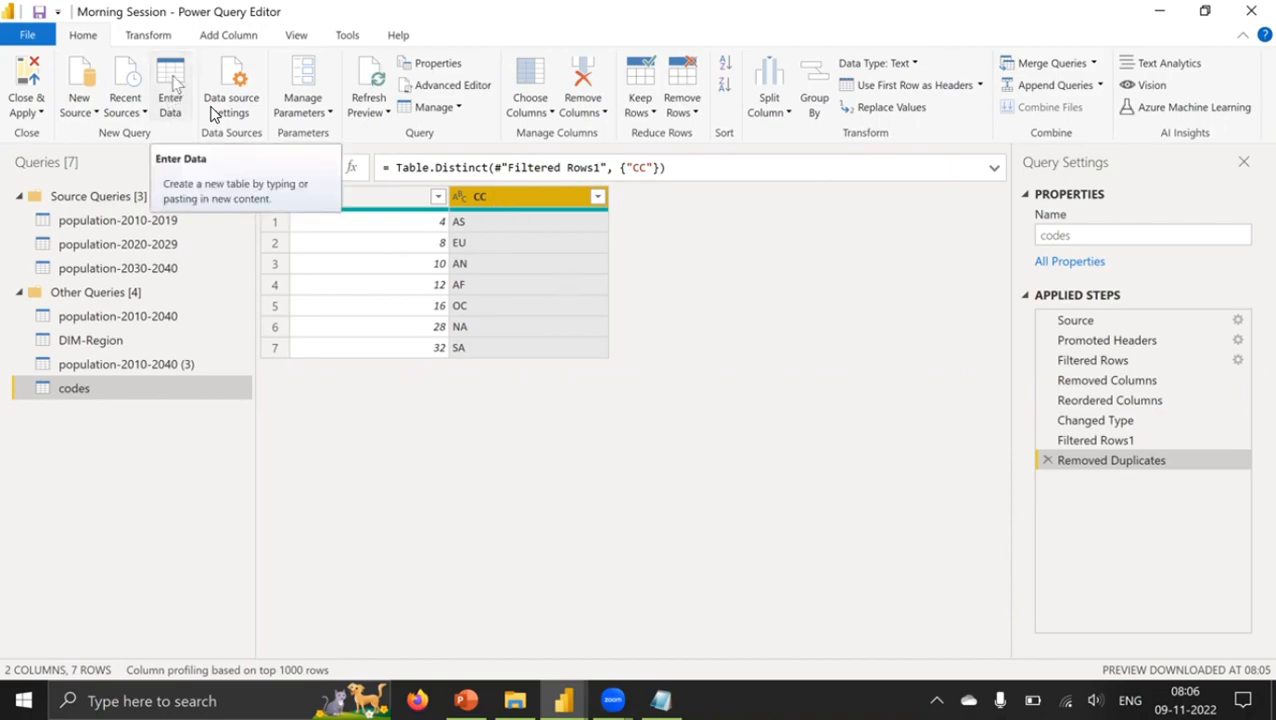
# Step: Create a new manually entered table and paste the copied continent codes into it, keeping CC as the column header
pyautogui.click(170, 84)
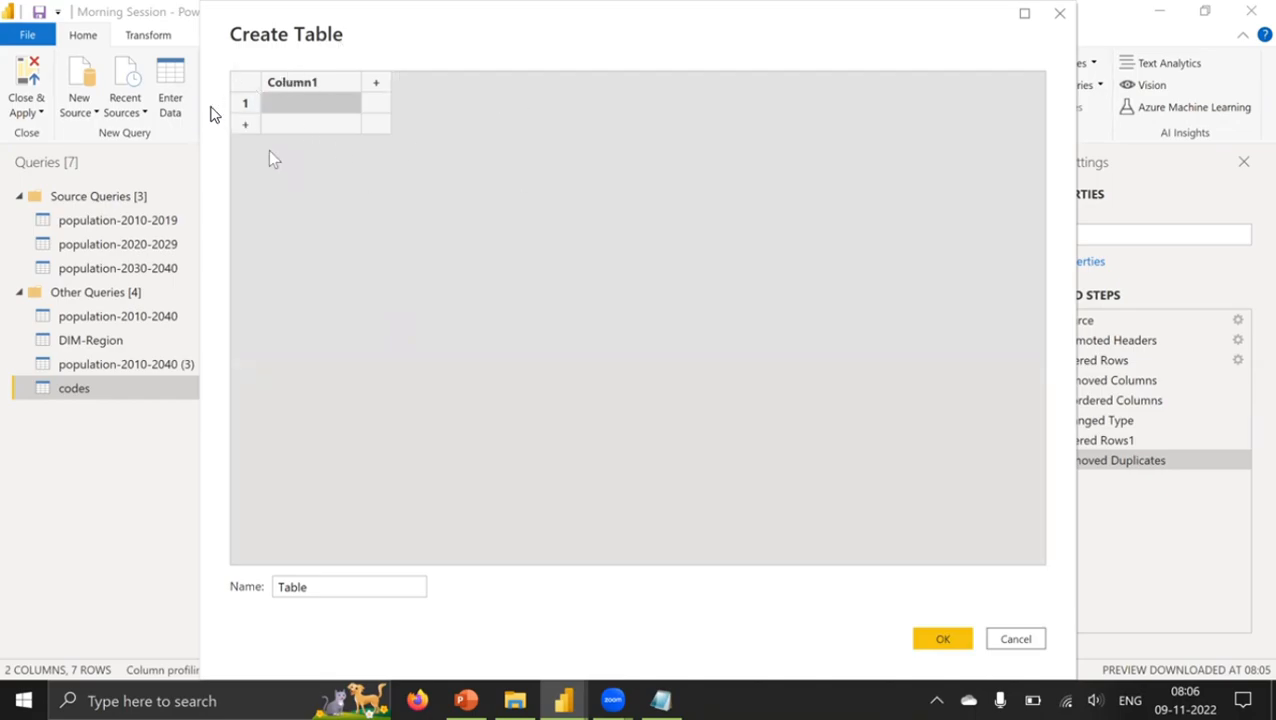
pyautogui.rightClick(308, 110)
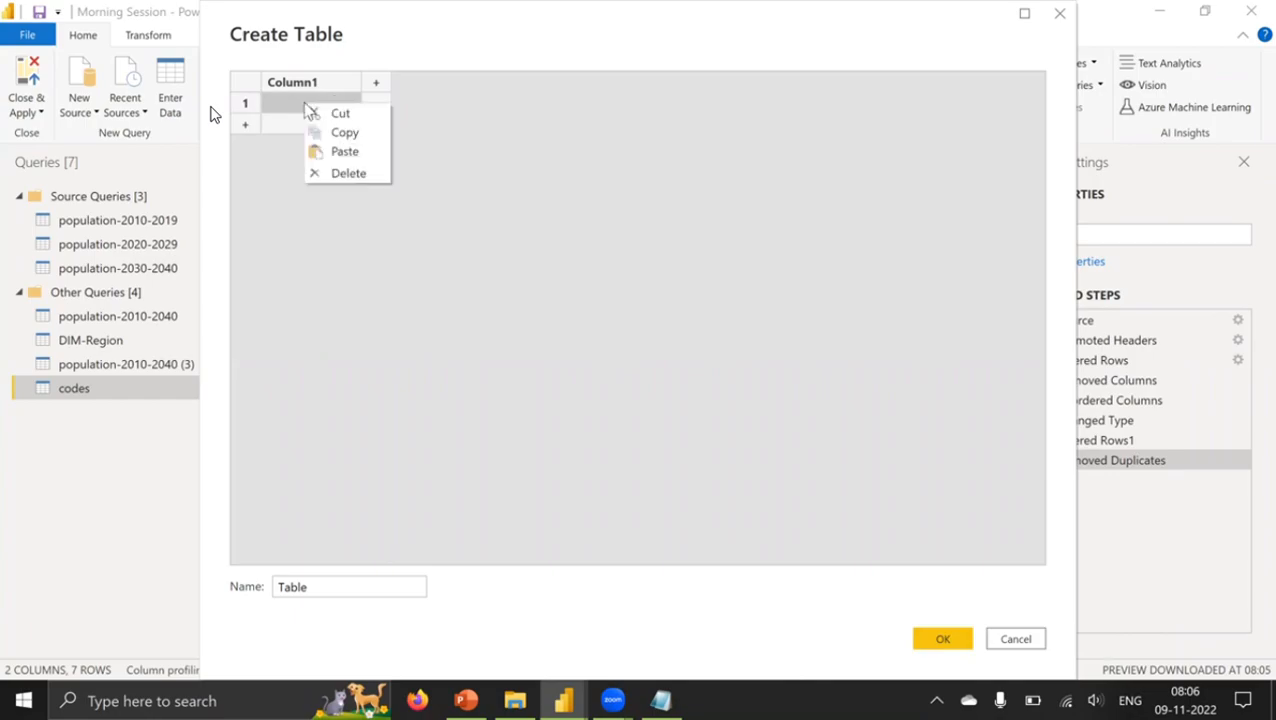
pyautogui.click(341, 152)
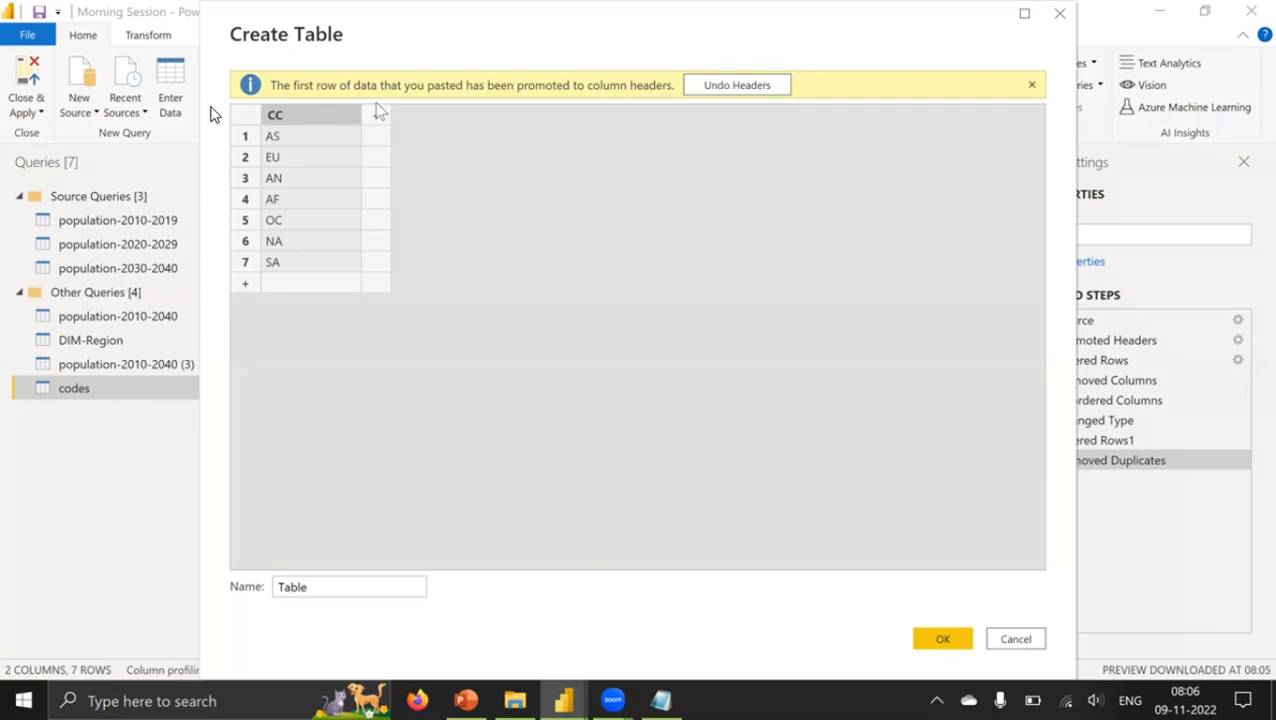
pyautogui.click(1032, 86)
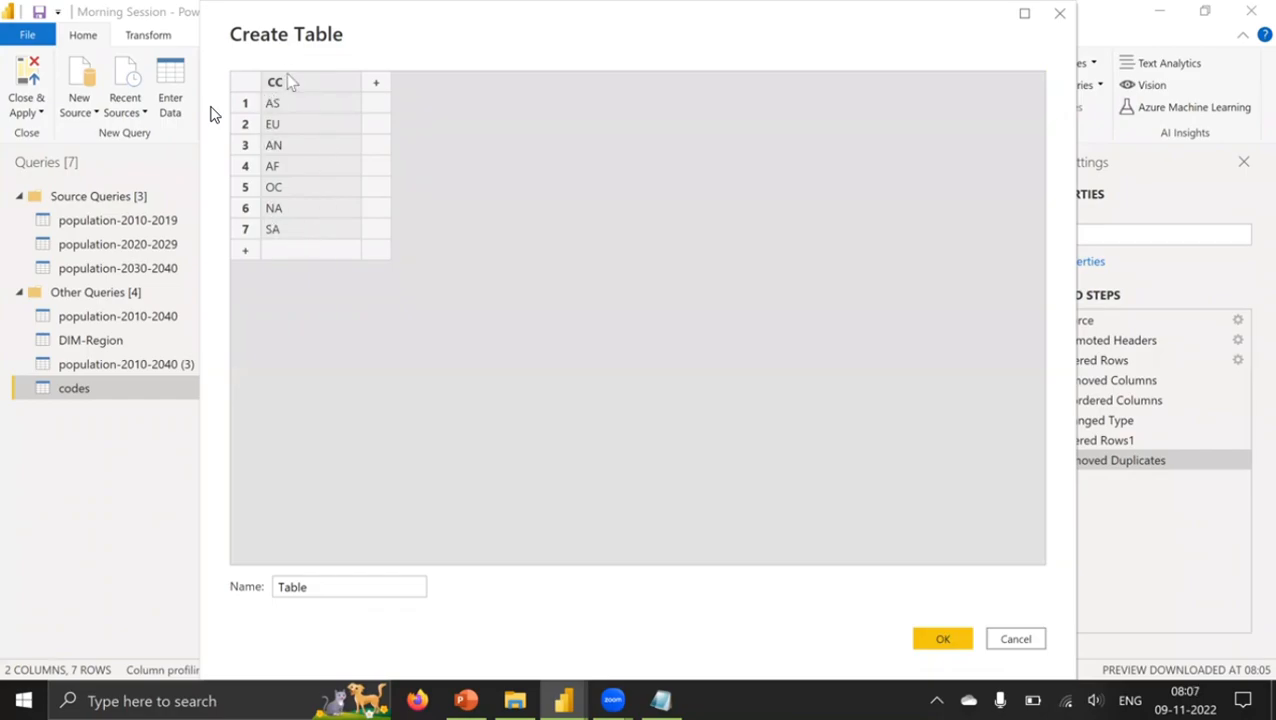
pyautogui.moveTo(447, 22); pyautogui.dragTo(485, 59)
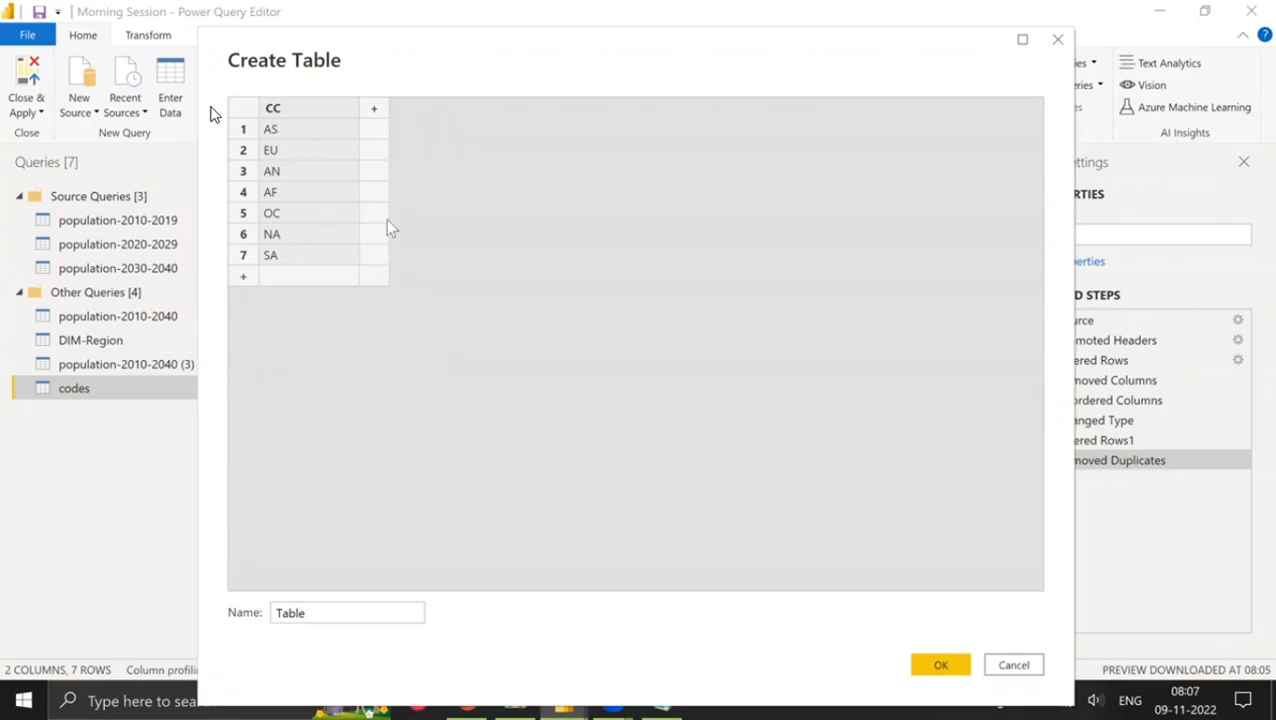
# Step: Add a second column named Region to the new table
pyautogui.click(375, 109)
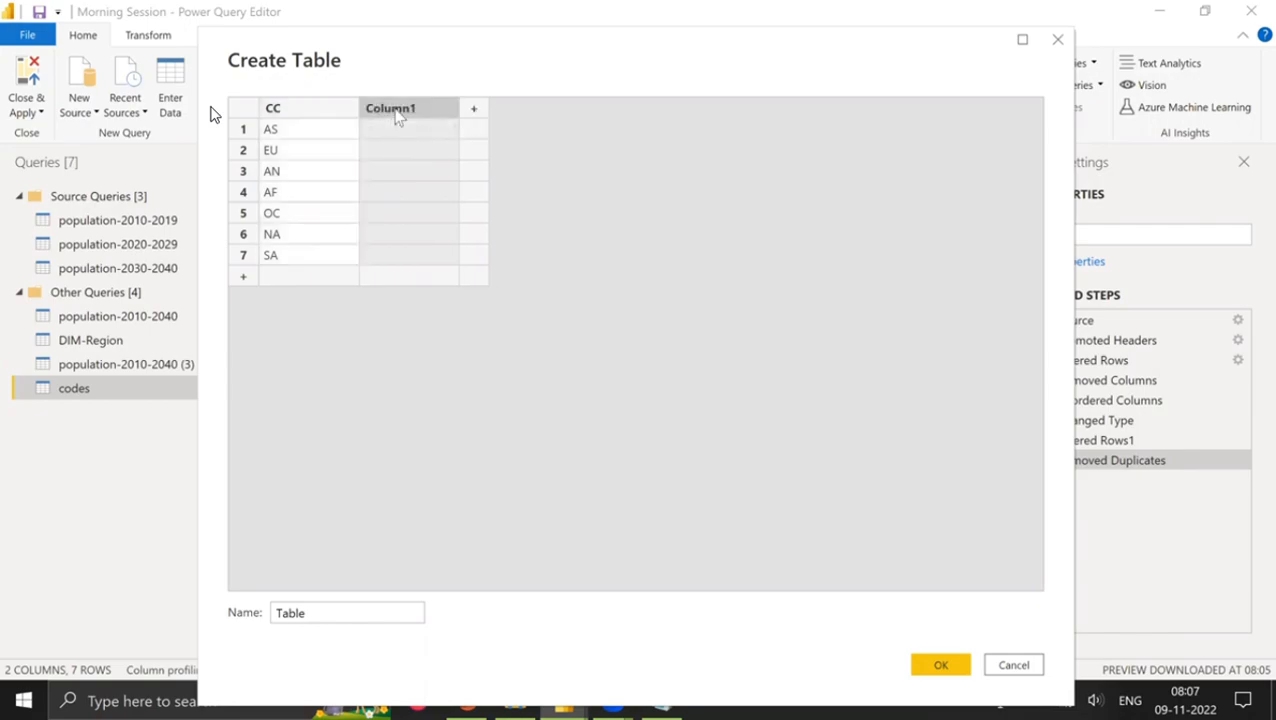
pyautogui.doubleClick(397, 112)
pyautogui.write('Region')
pyautogui.click(418, 131)
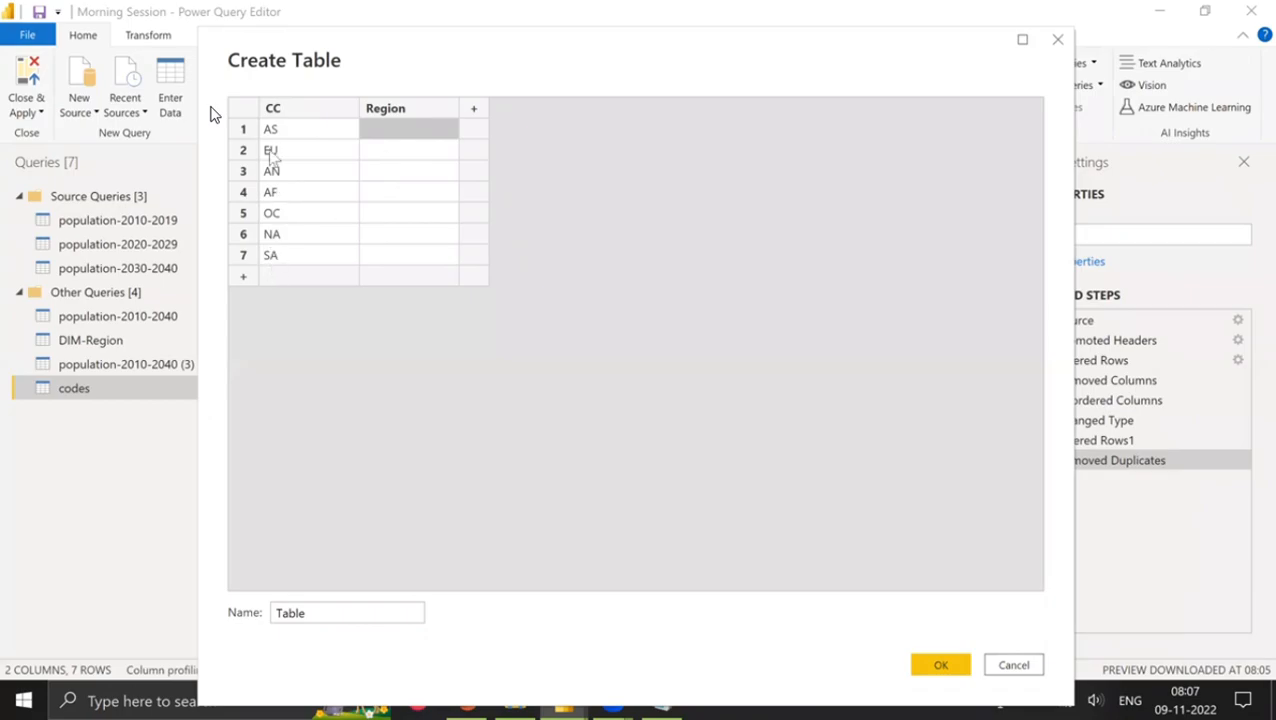
# Step: Fill in the Region names Asia, Europe, Antarctica and Africa for codes AS, EU, AN and AF
pyautogui.click(397, 130)
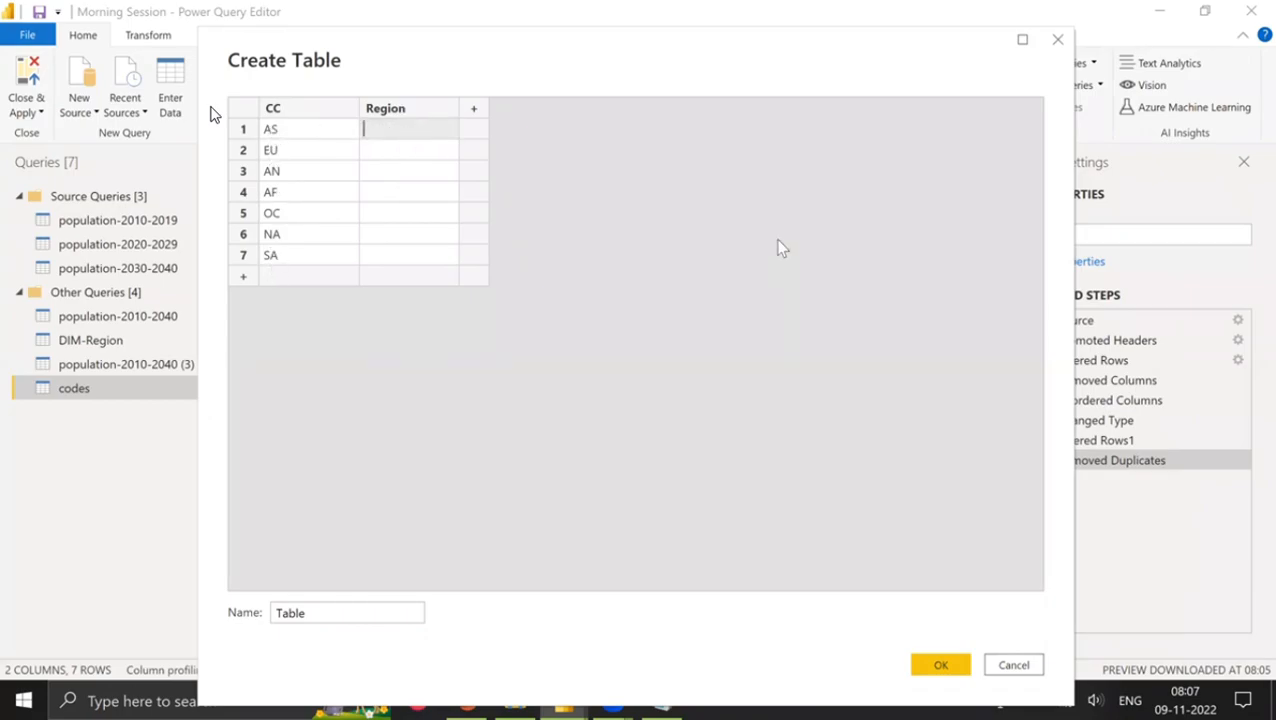
pyautogui.write('Asia')
pyautogui.press('Return')
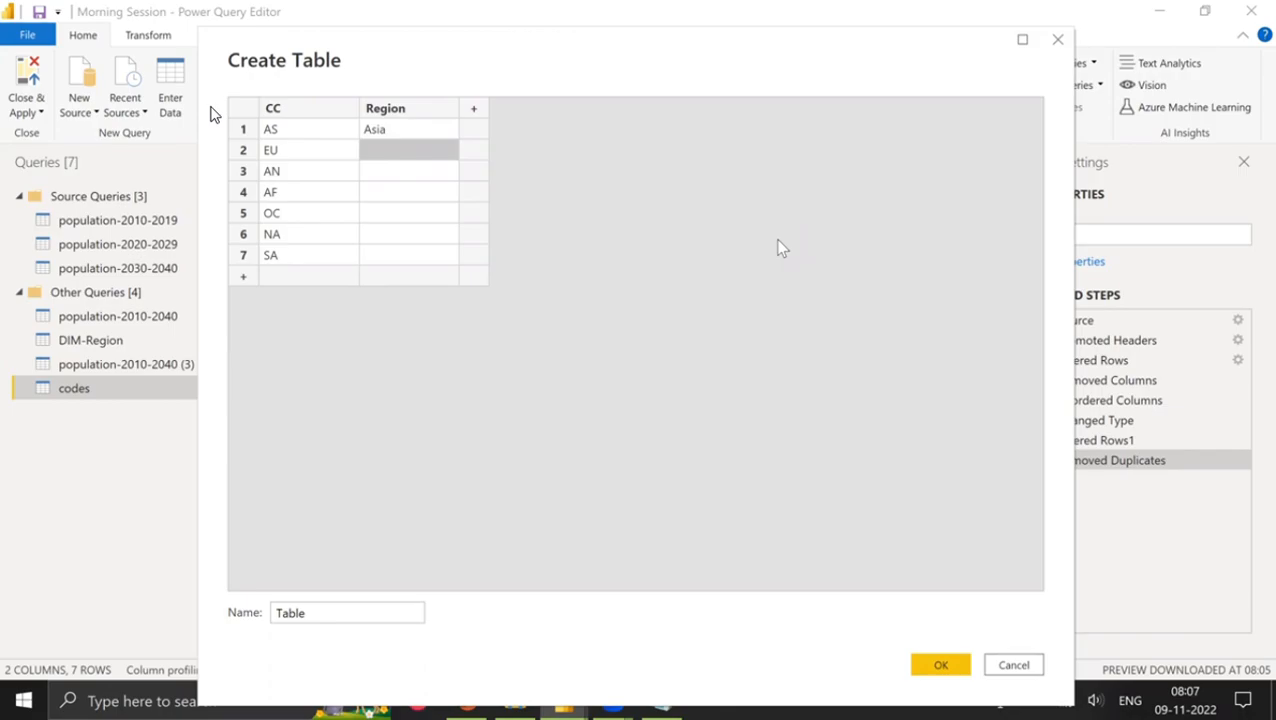
pyautogui.write('Europe')
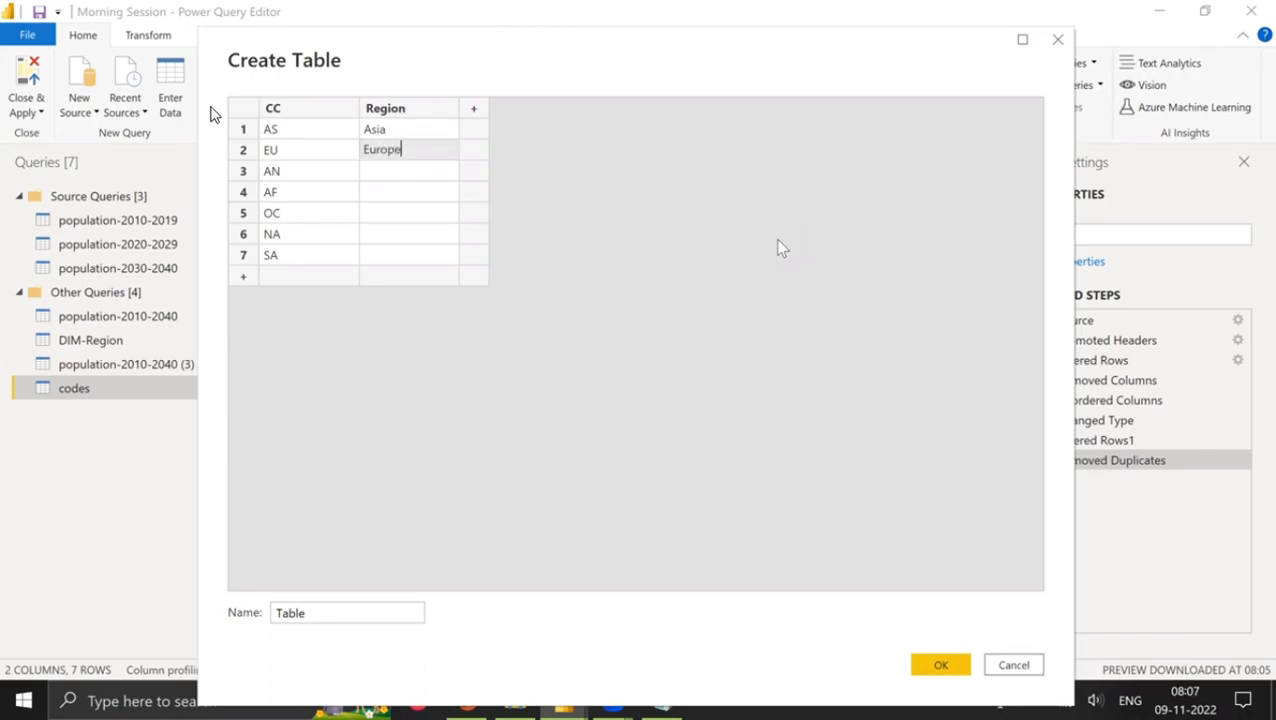
pyautogui.press('Return')
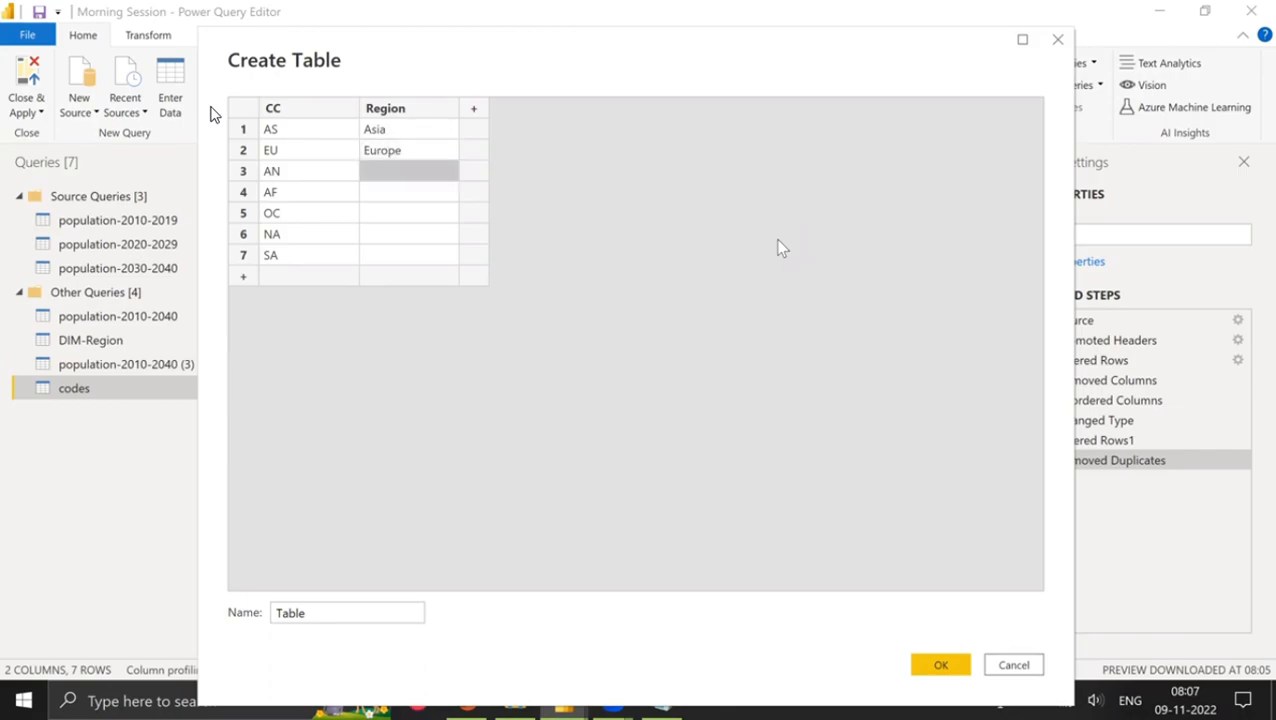
pyautogui.write('Antarctica')
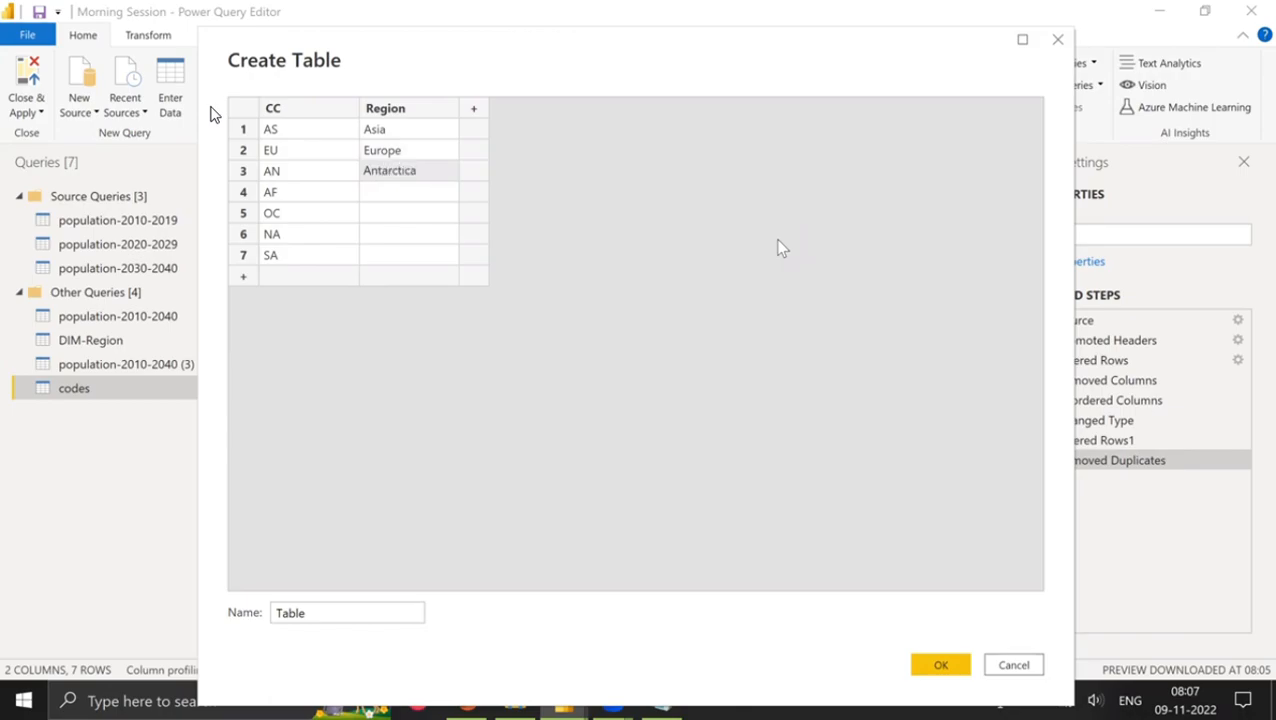
pyautogui.press('Return')
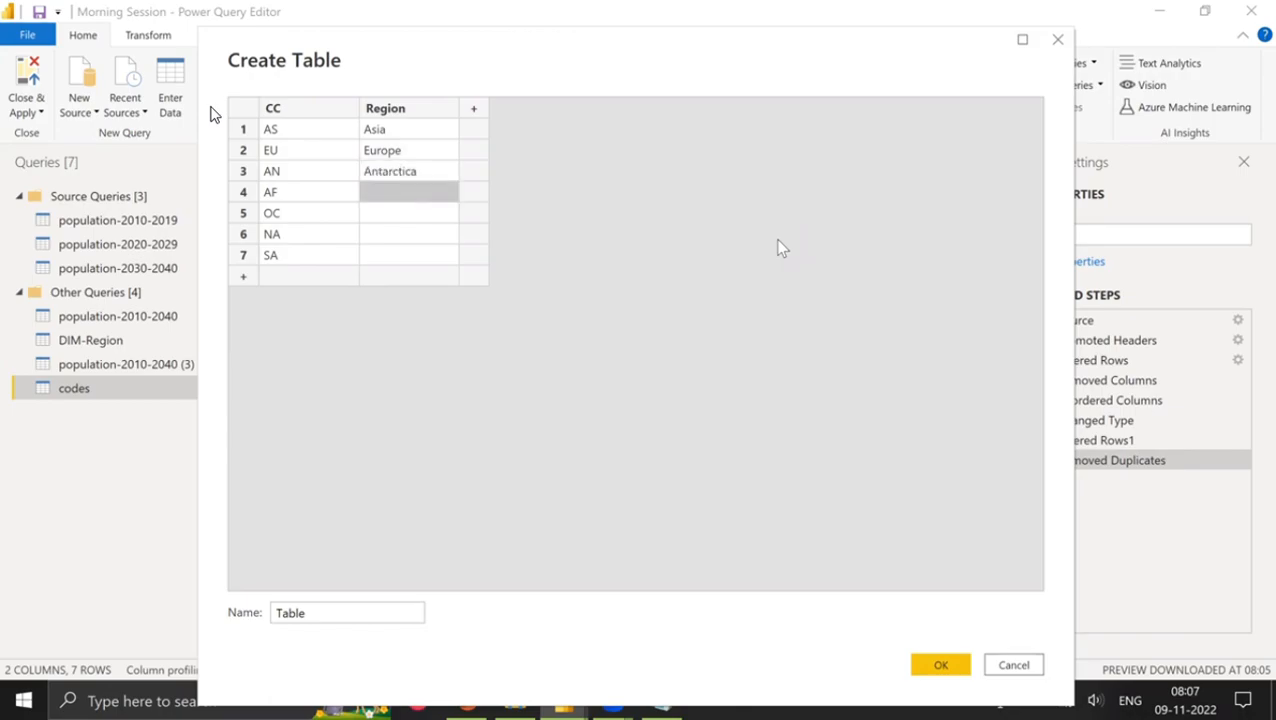
pyautogui.write('Africa')
pyautogui.press('Return')
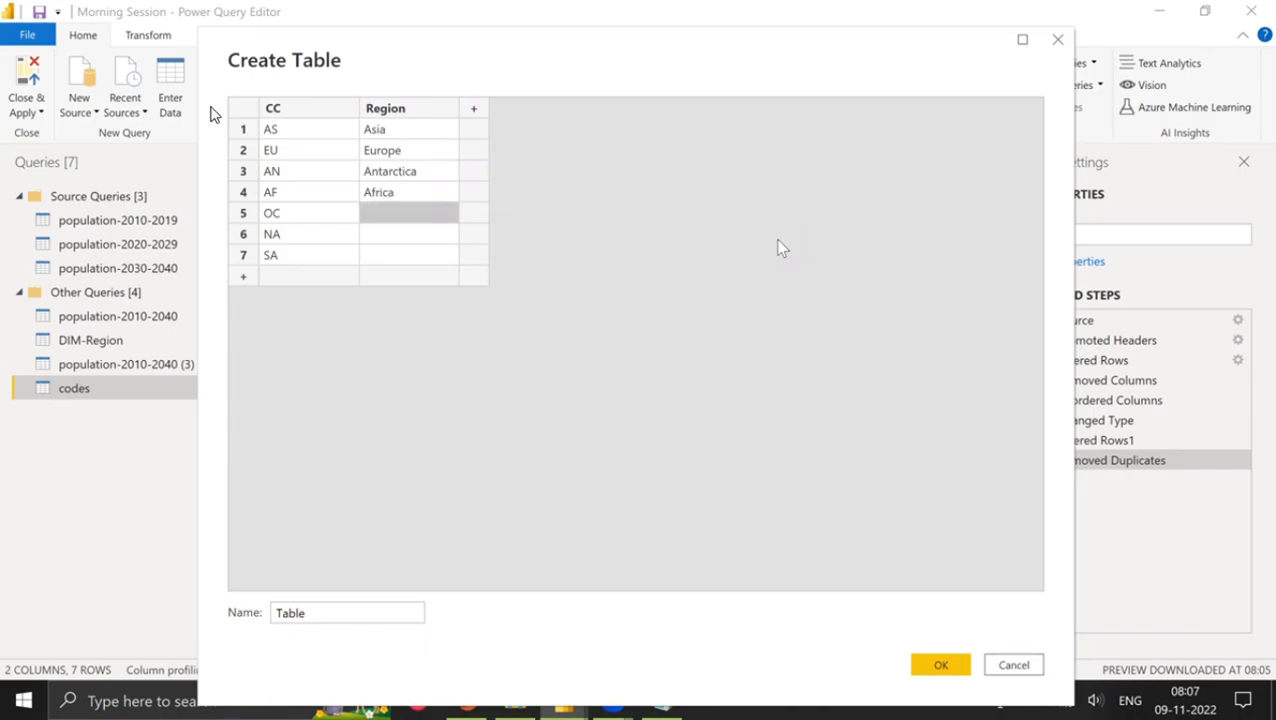
# Step: Fill in the Region names Oceania, North America and South America for codes OC, NA and SA
pyautogui.write('Oceania')
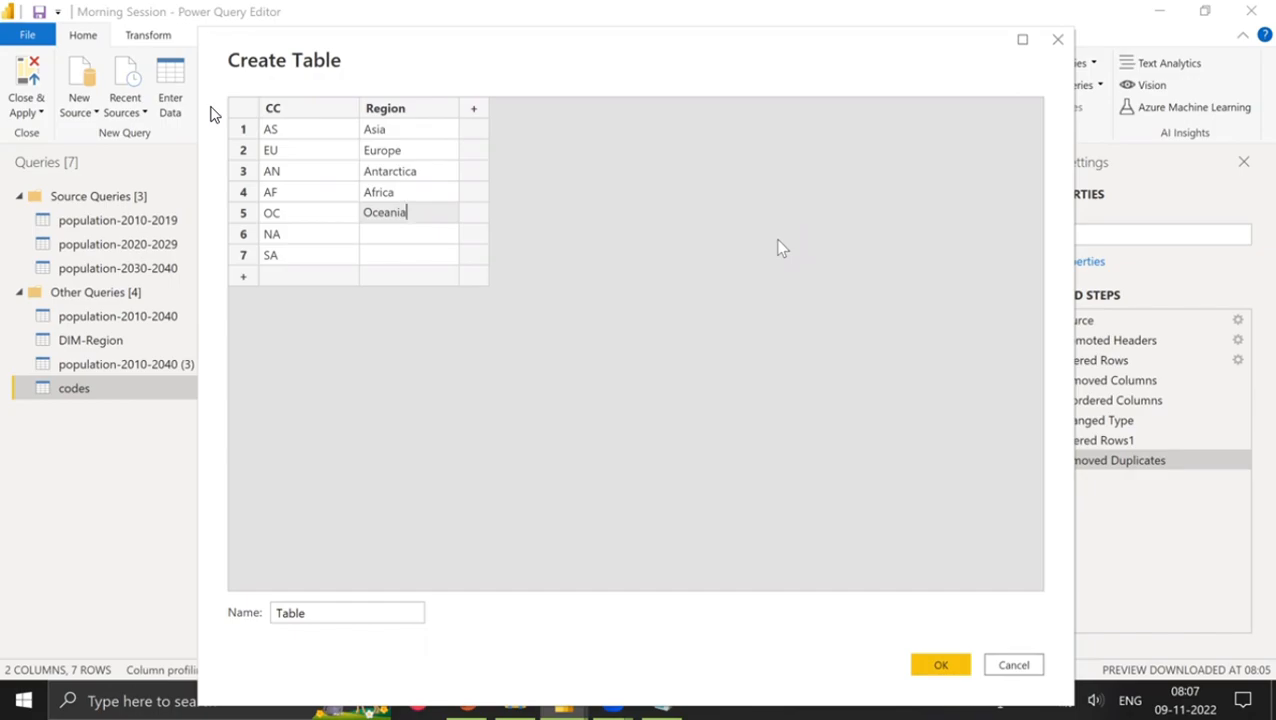
pyautogui.press('Return')
pyautogui.write('North ')
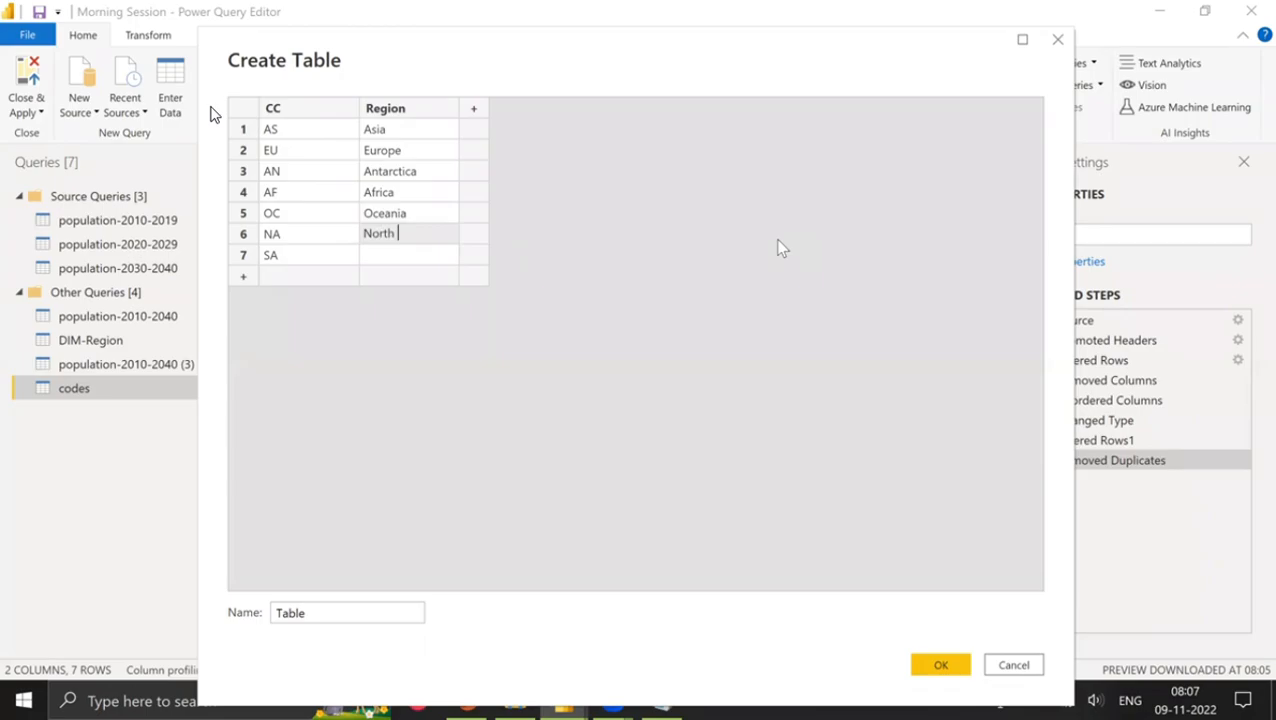
pyautogui.write('America')
pyautogui.press('Return')
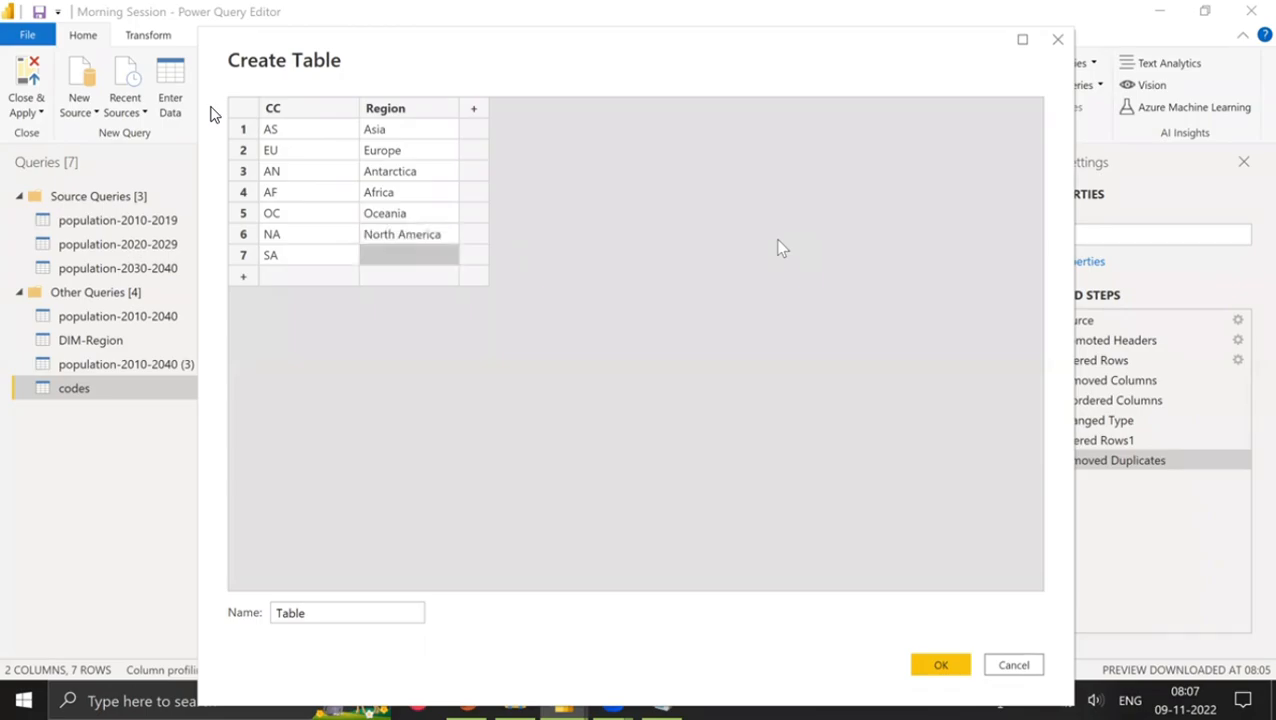
pyautogui.write('South America')
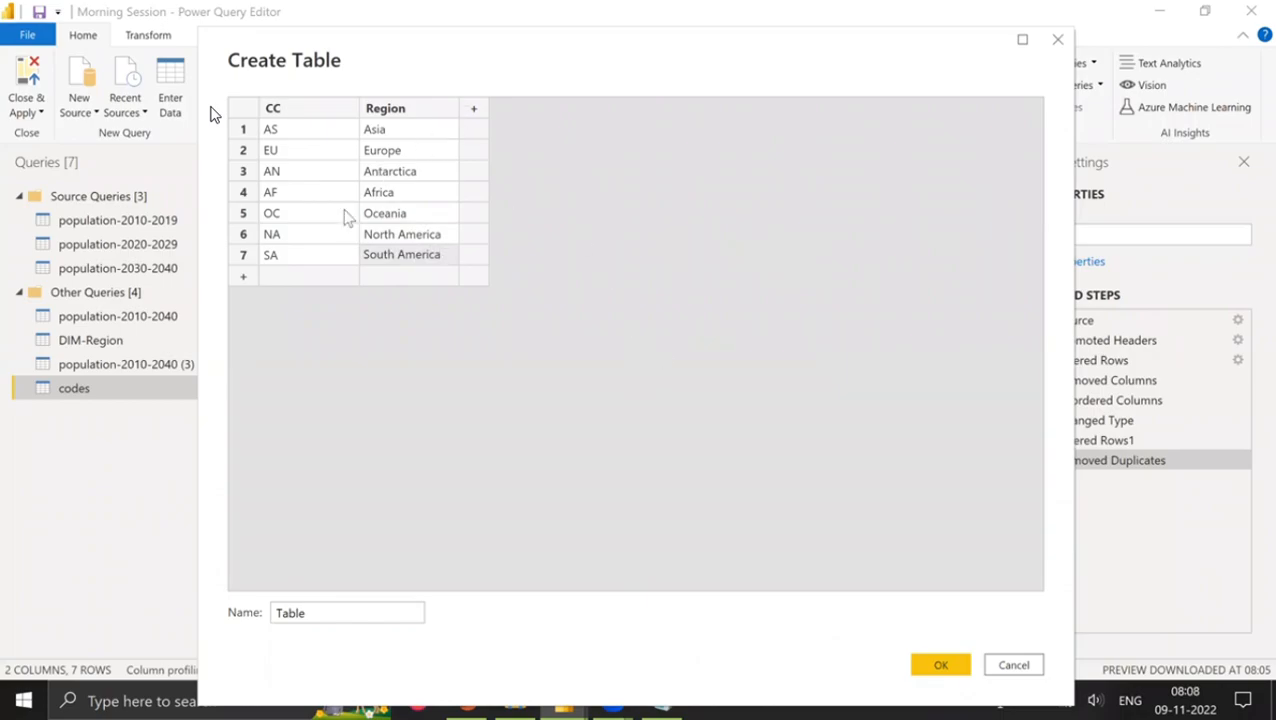
# Step: Name the new table Region Names and finish creating it
pyautogui.click(333, 620)
pyautogui.moveTo(272, 616); pyautogui.dragTo(333, 618)
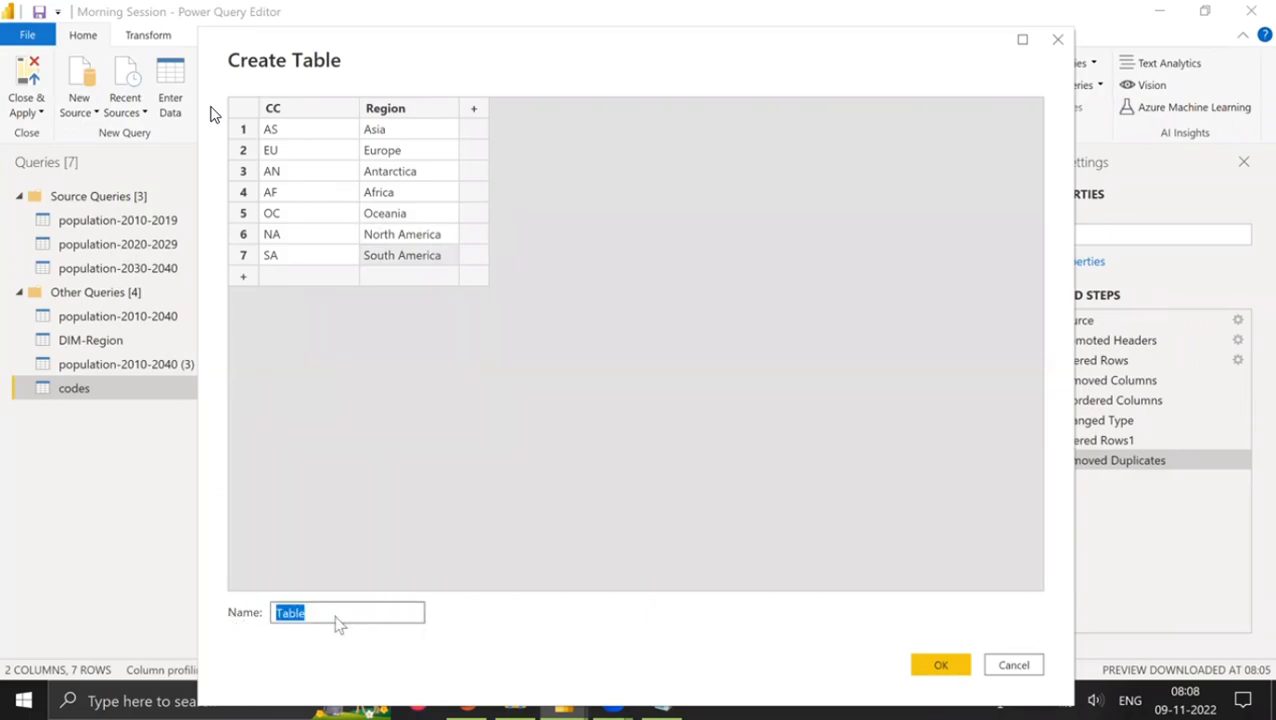
pyautogui.click(304, 55)
pyautogui.moveTo(340, 612); pyautogui.dragTo(213, 615)
pyautogui.write('Region Names')
pyautogui.click(940, 665)
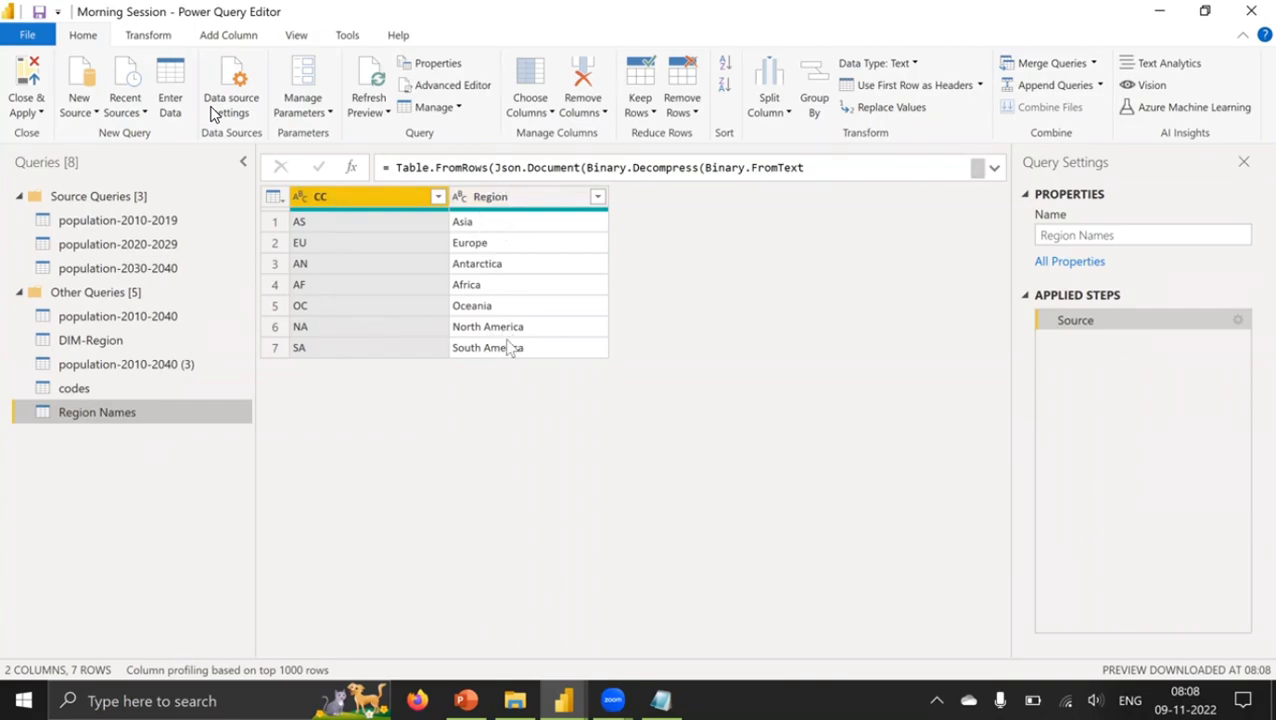
# Step: Delete the Removed Duplicates step from the codes query
pyautogui.click(90, 395)
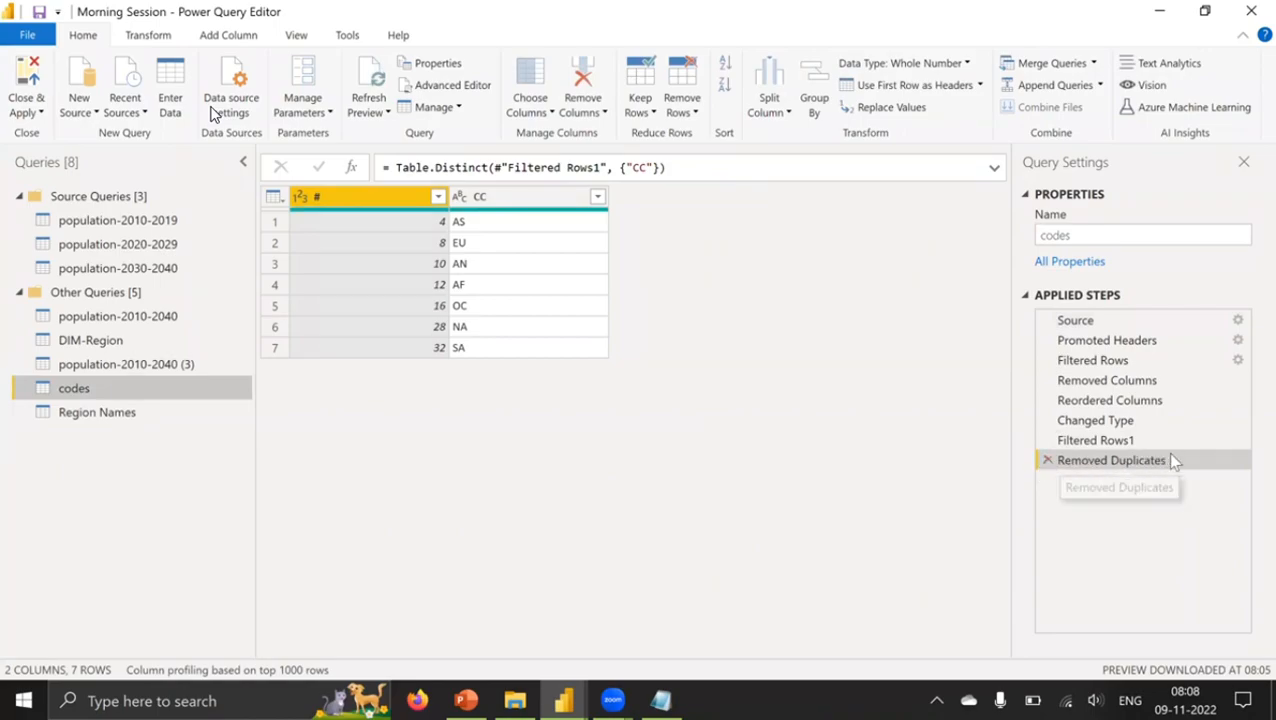
pyautogui.click(1047, 460)
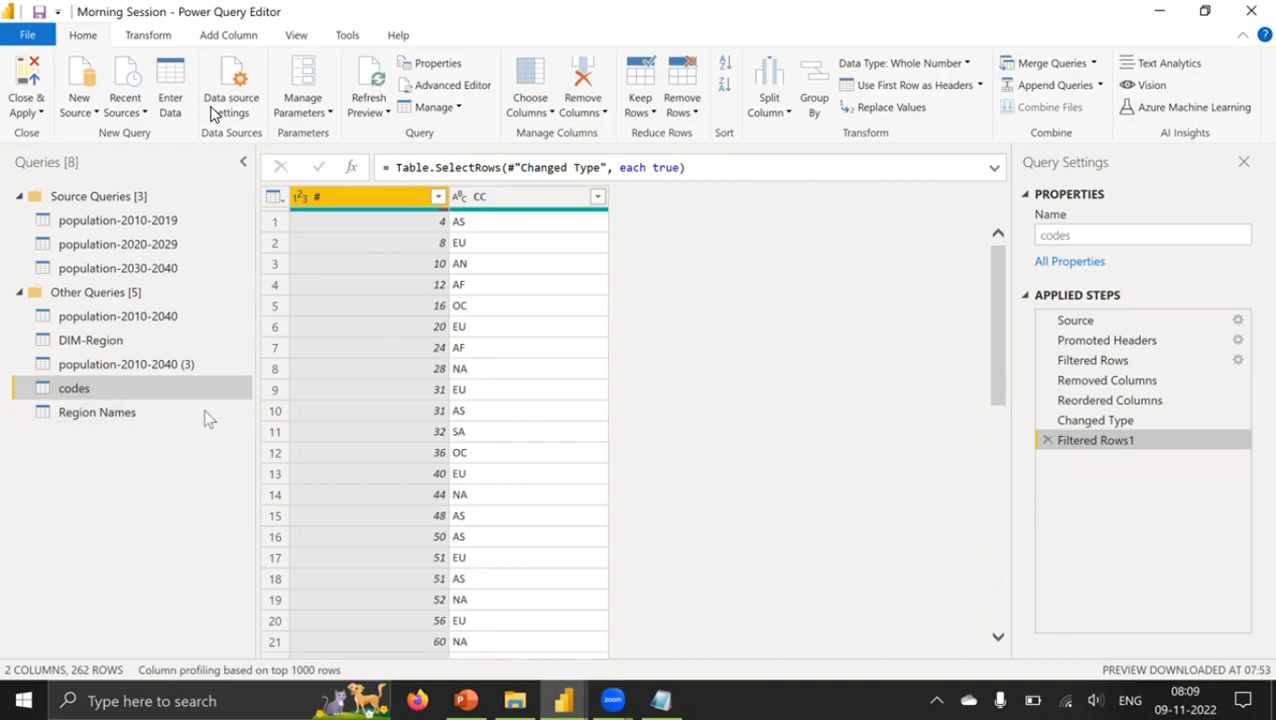
# Step: Compare the codes and Region Names queries, examining the CC column they share and the matching region names
pyautogui.click(80, 418)
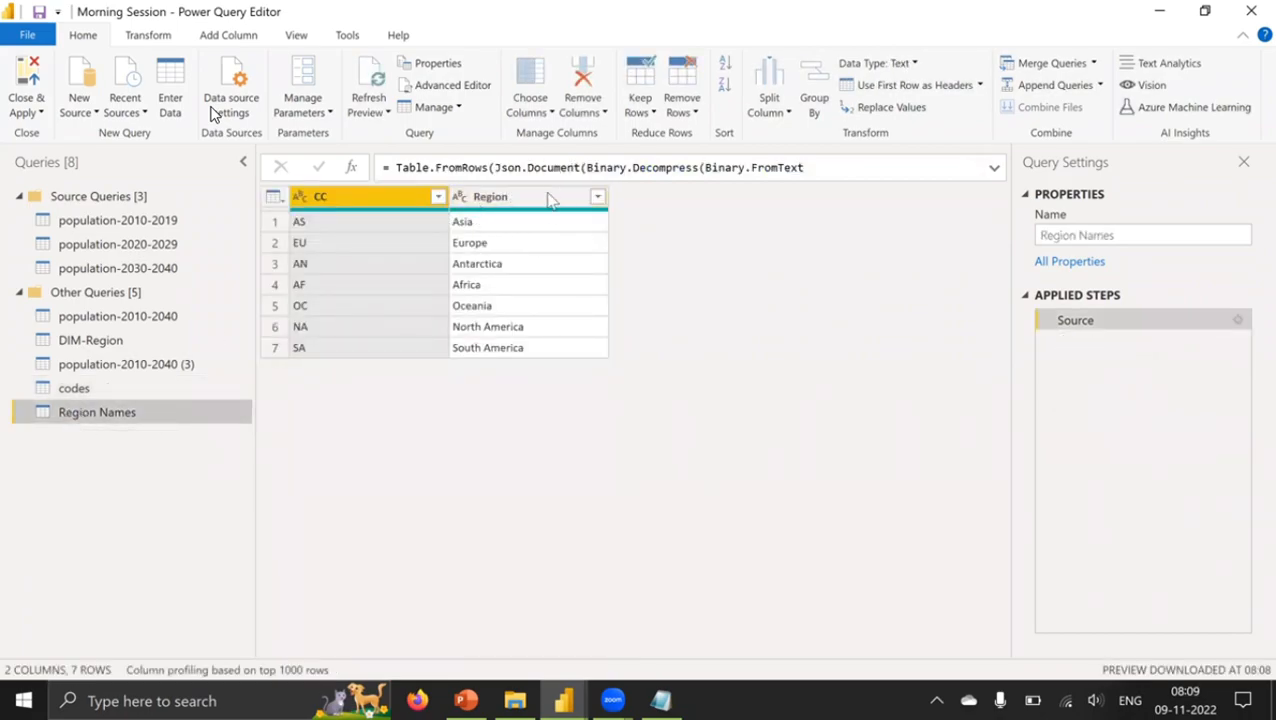
pyautogui.click(90, 388)
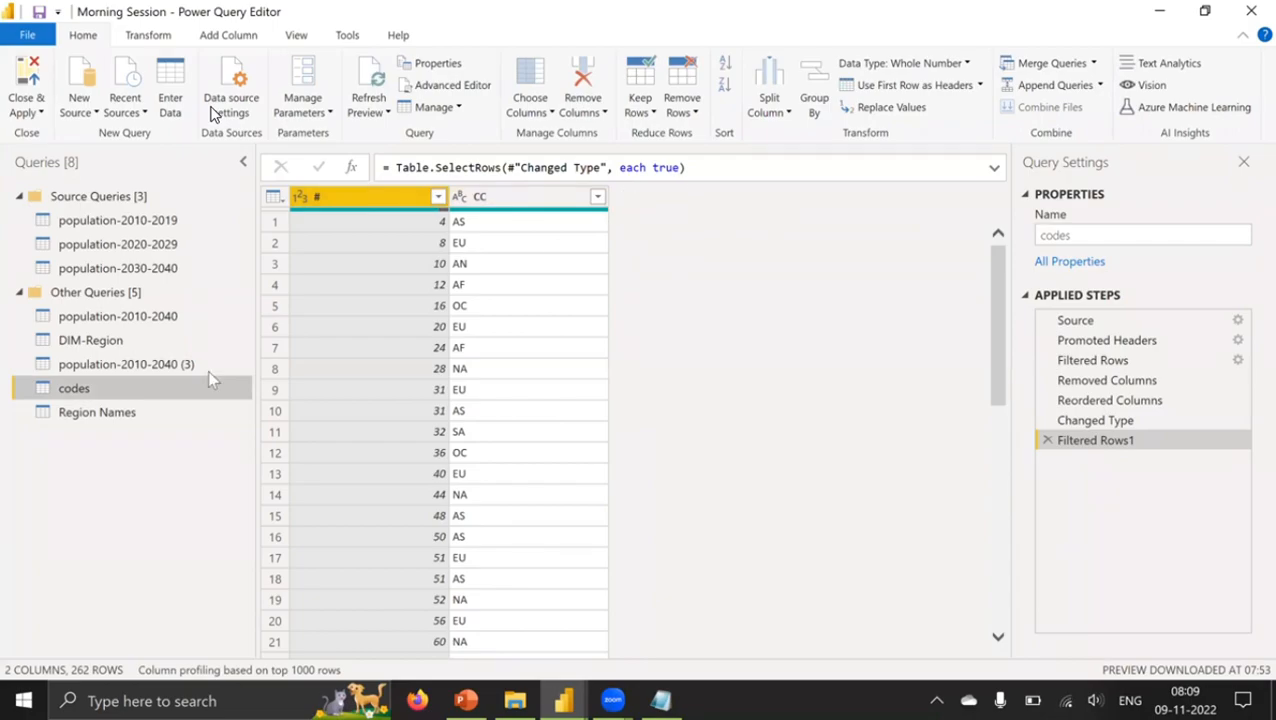
pyautogui.click(100, 412)
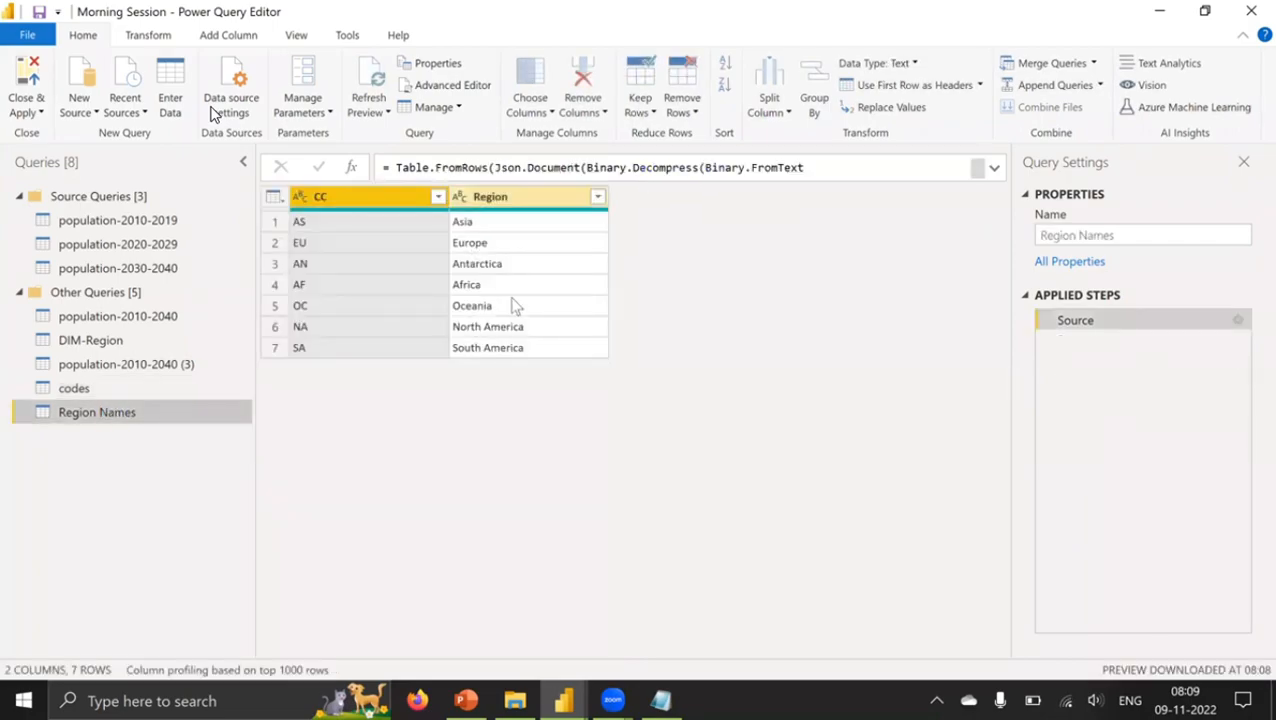
pyautogui.click(72, 390)
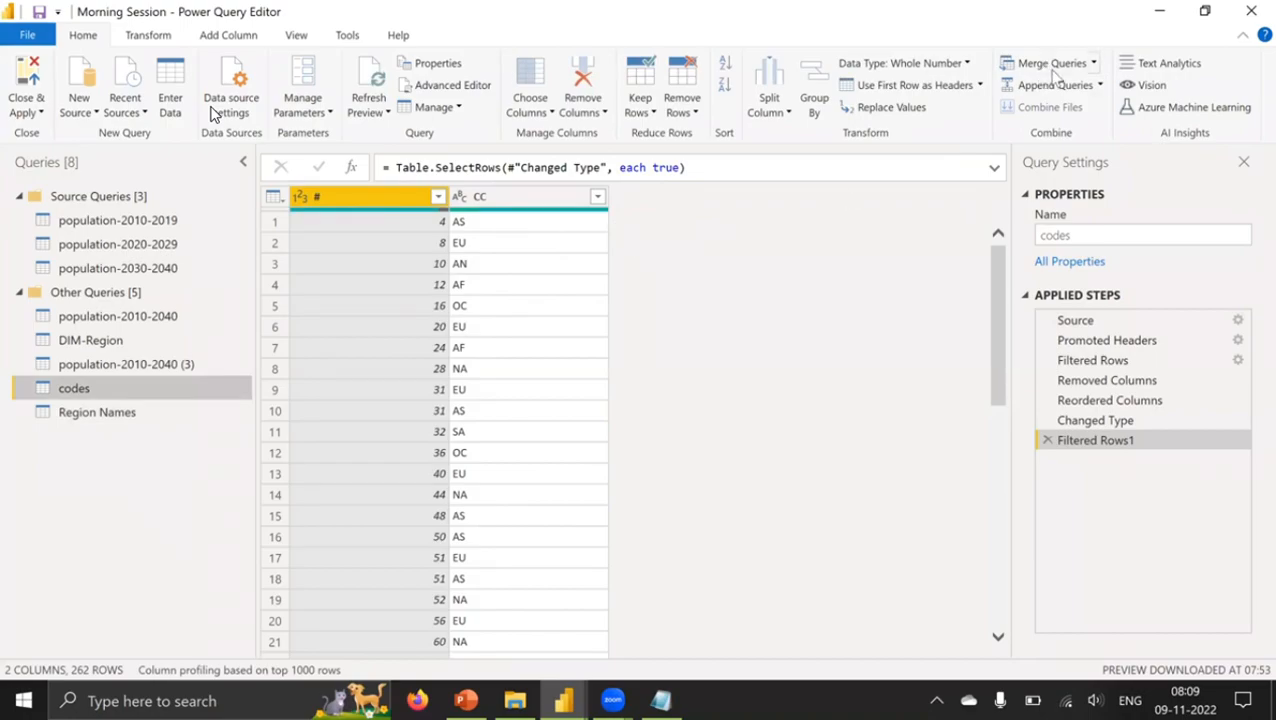
pyautogui.click(77, 412)
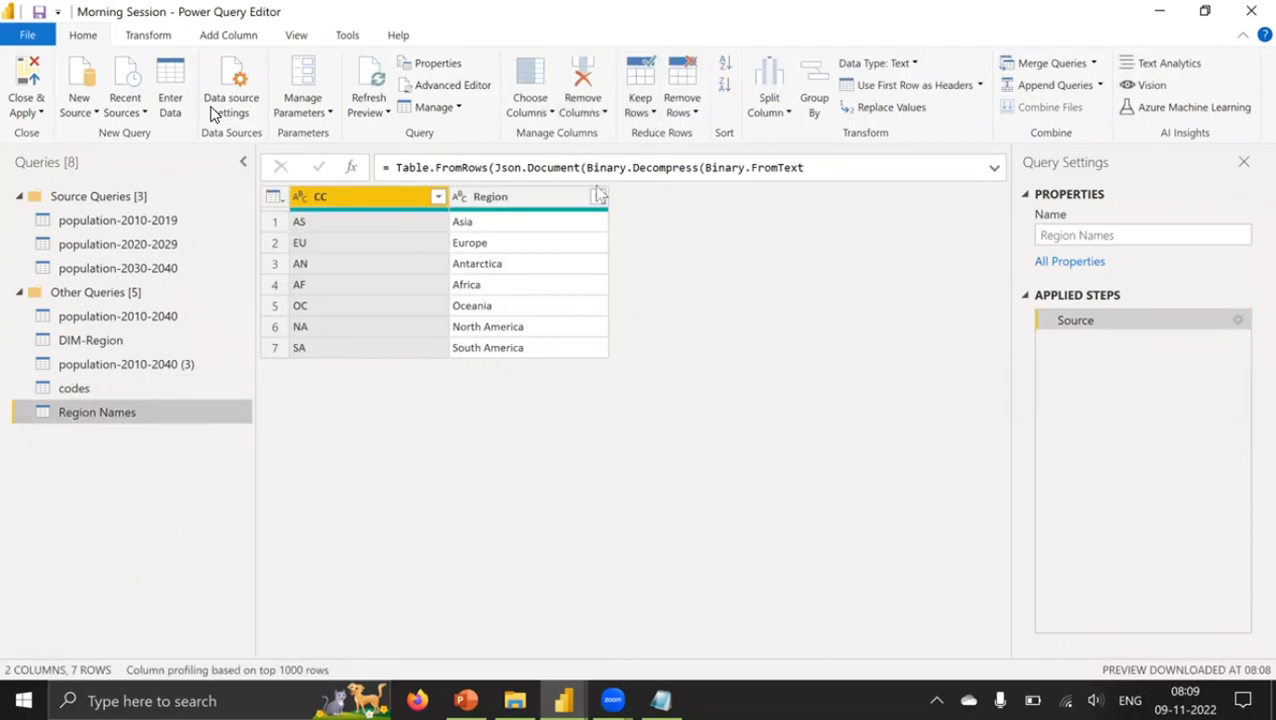
pyautogui.click(65, 387)
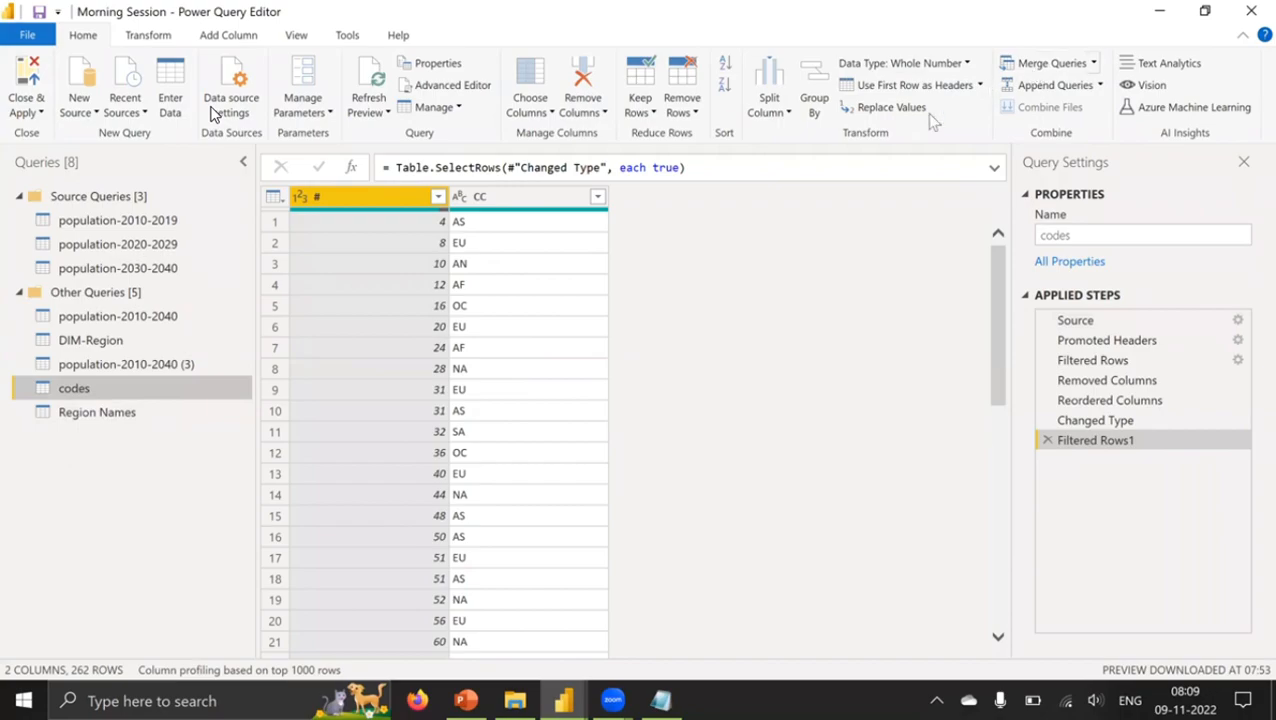
pyautogui.click(125, 418)
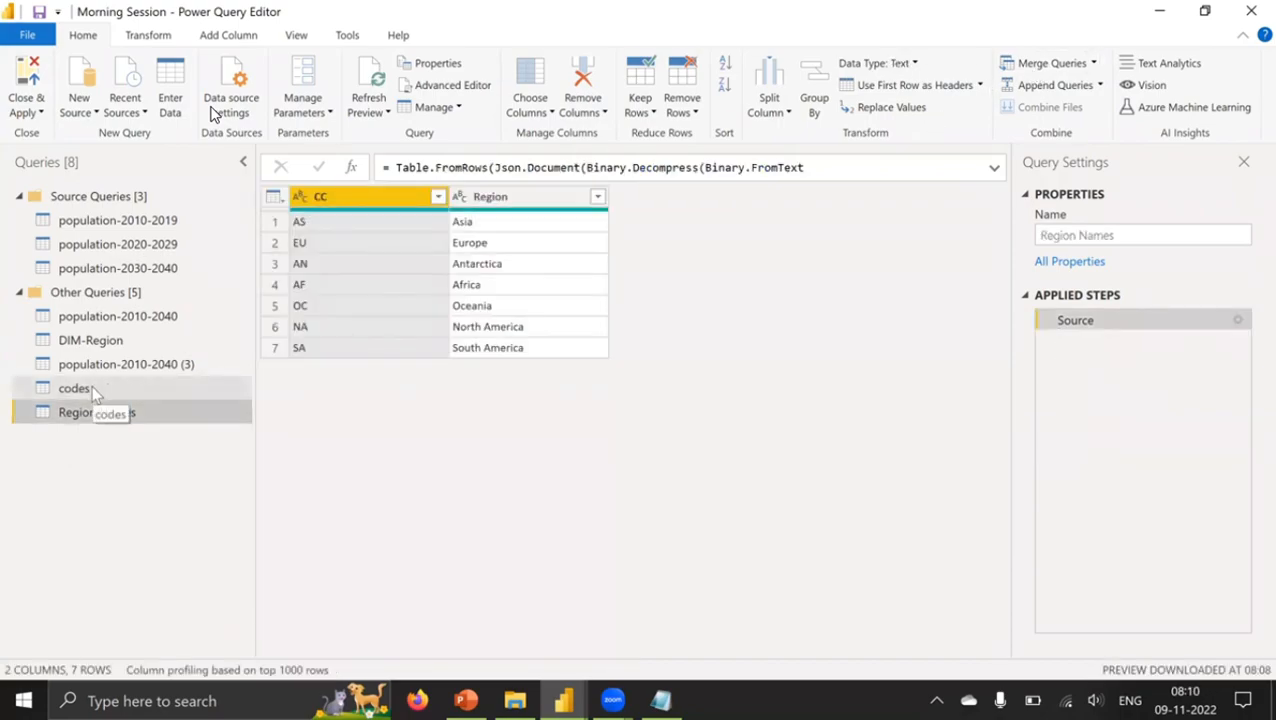
pyautogui.click(92, 390)
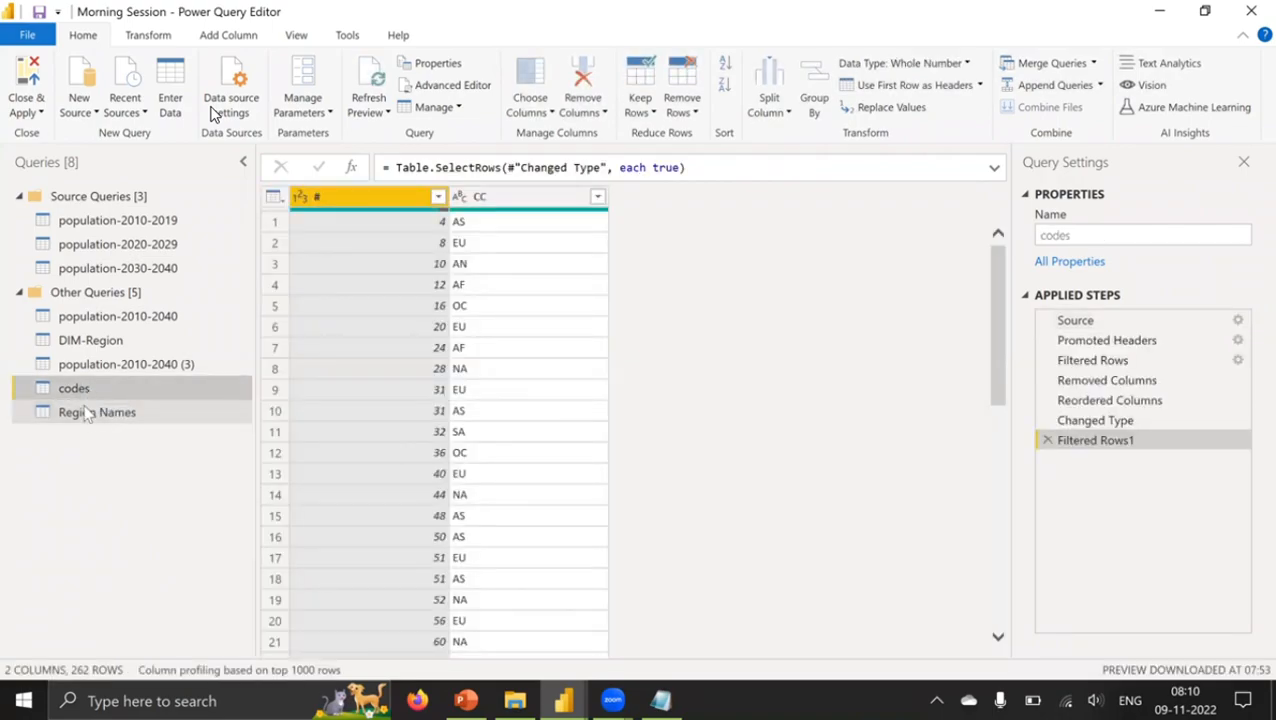
pyautogui.click(88, 418)
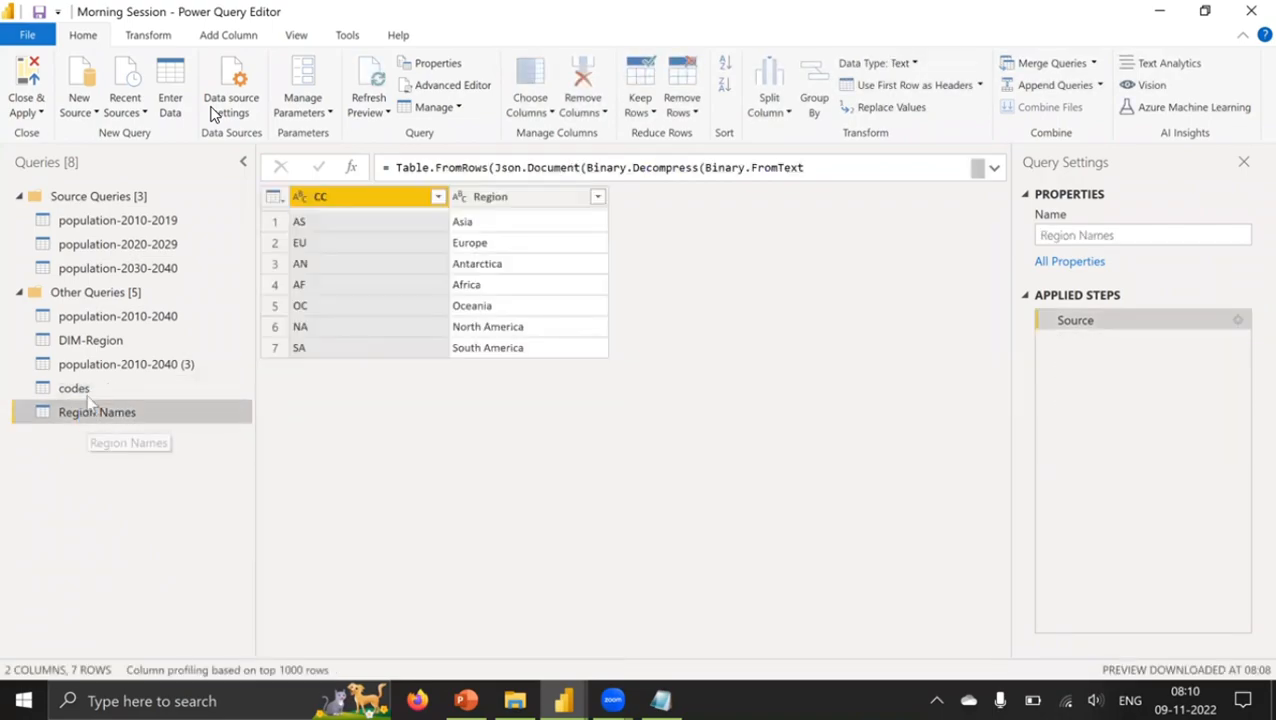
pyautogui.click(86, 388)
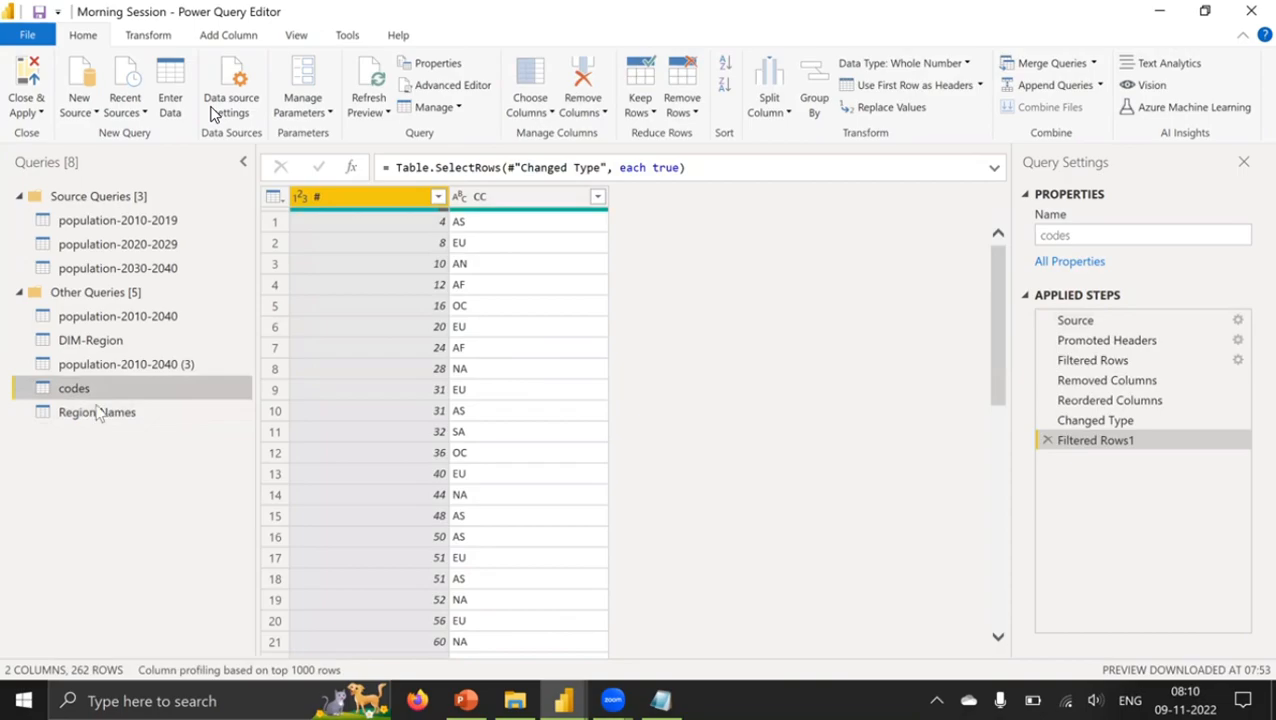
pyautogui.click(97, 414)
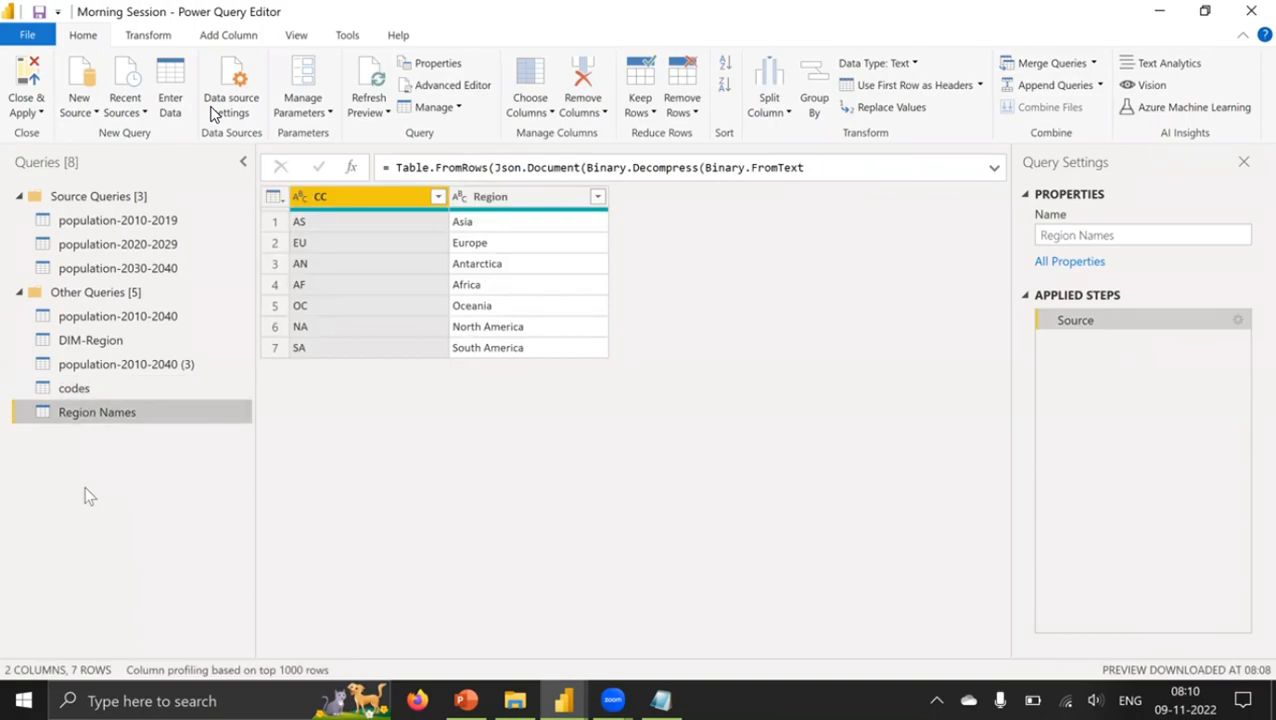
pyautogui.click(79, 388)
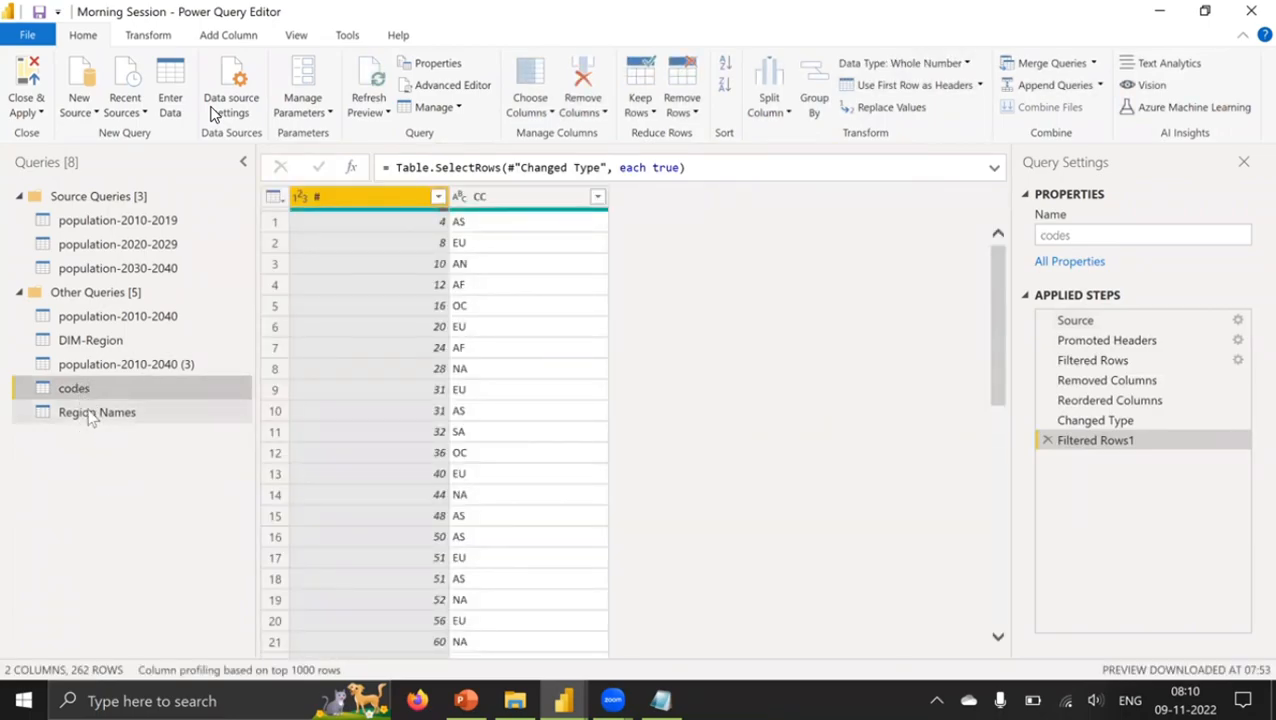
pyautogui.click(93, 413)
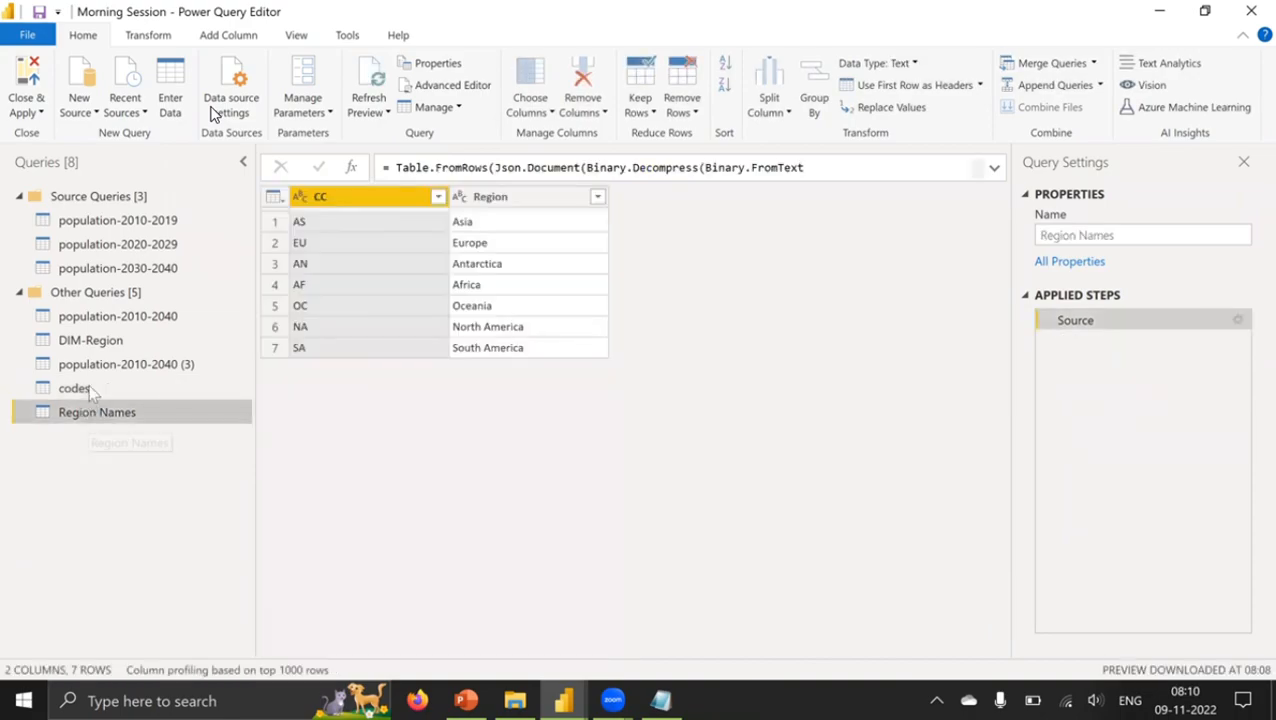
# Step: Check how the # and CC columns in codes relate to the CC and Region columns in Region Names
pyautogui.click(94, 388)
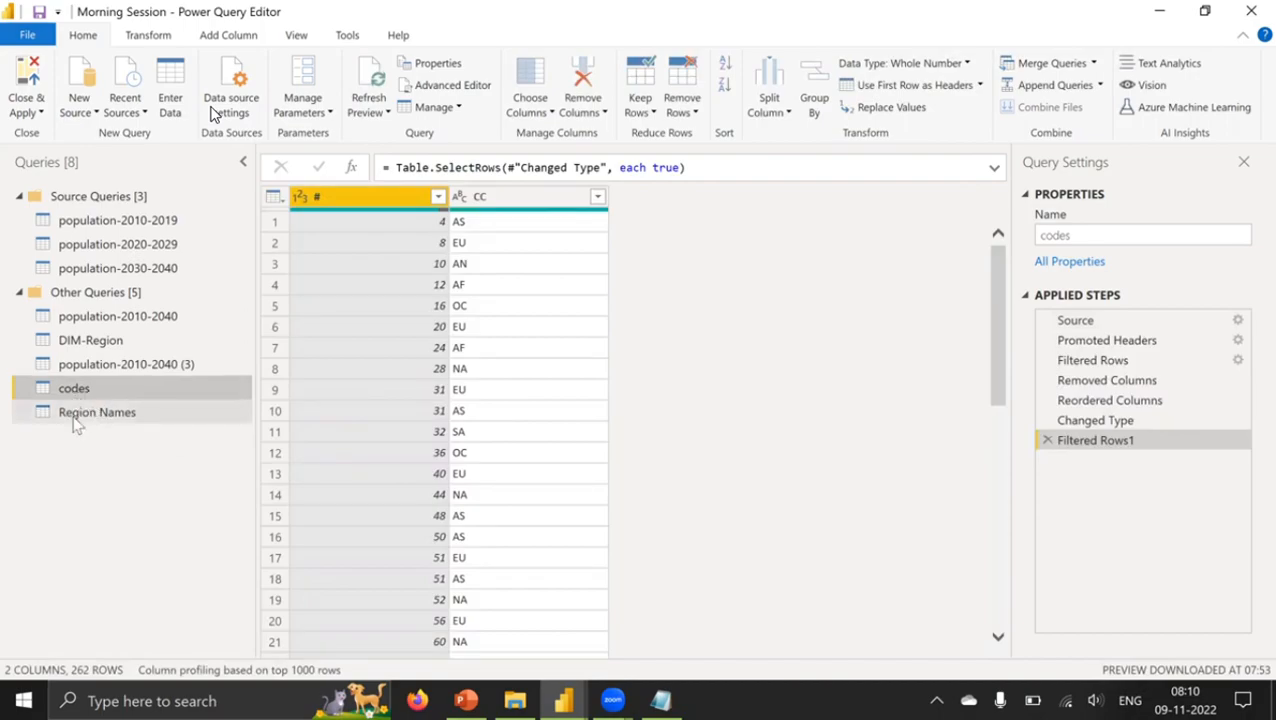
pyautogui.click(76, 418)
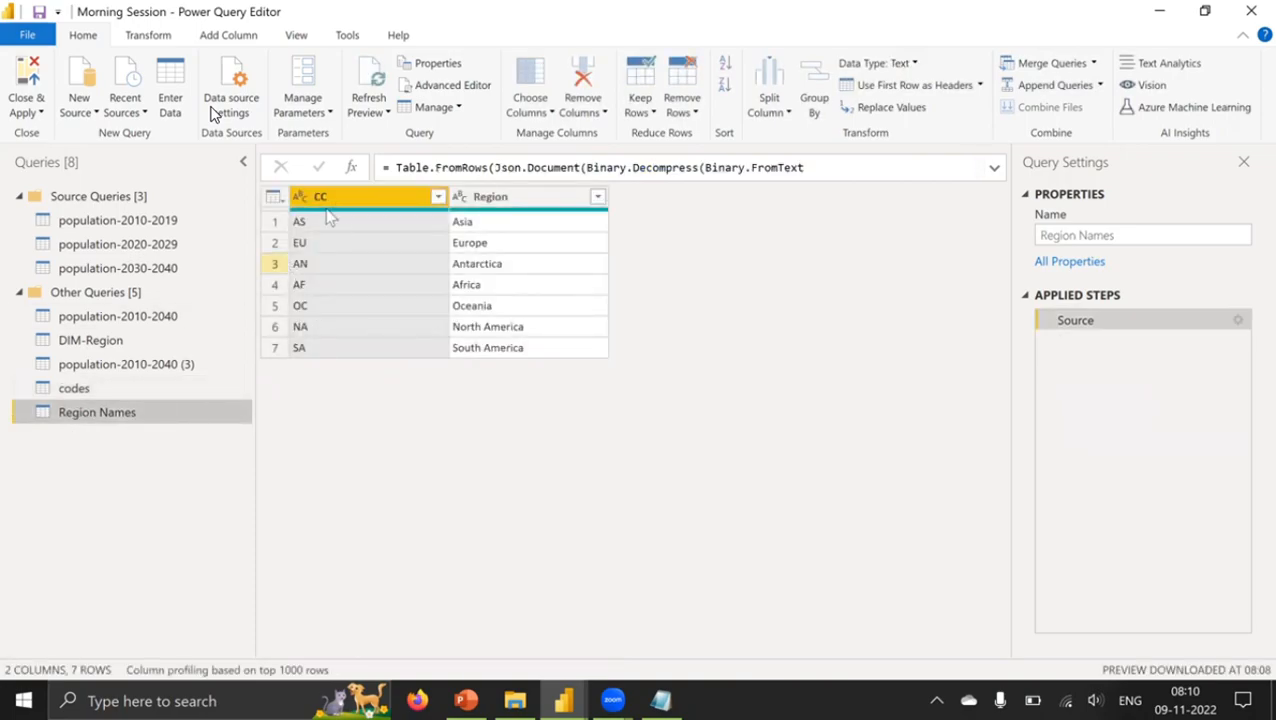
pyautogui.click(71, 396)
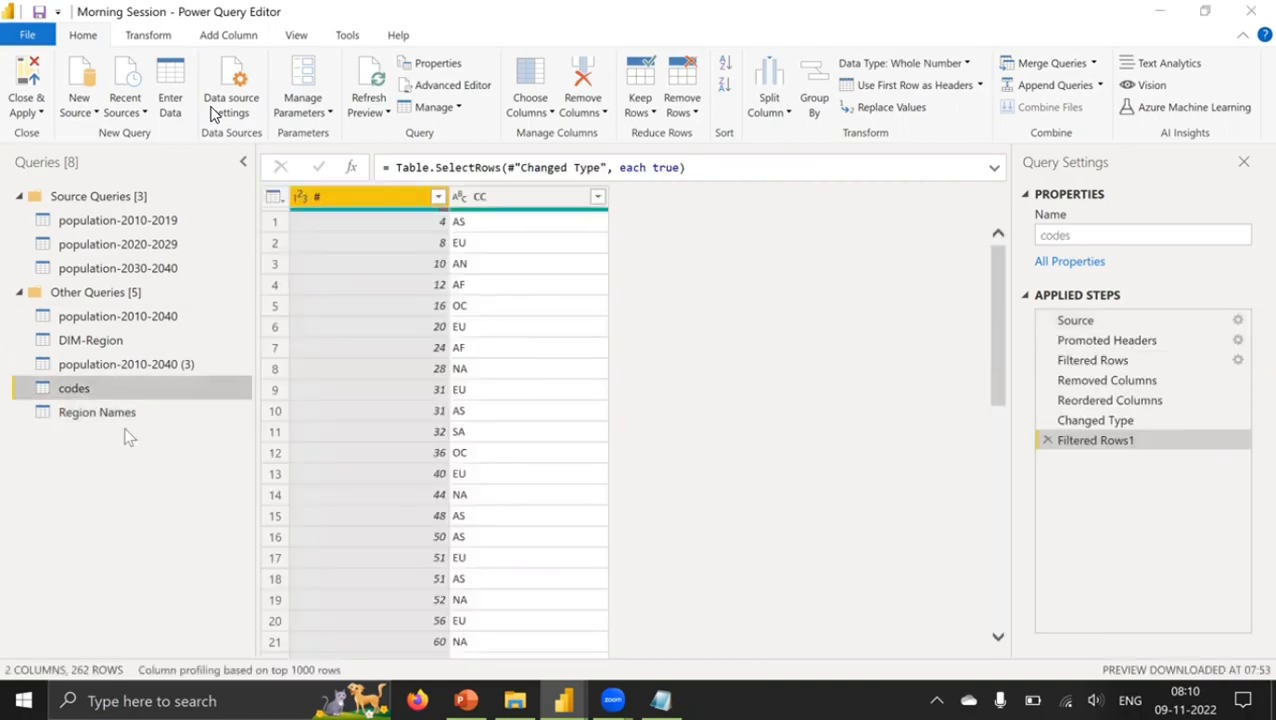
pyautogui.click(150, 418)
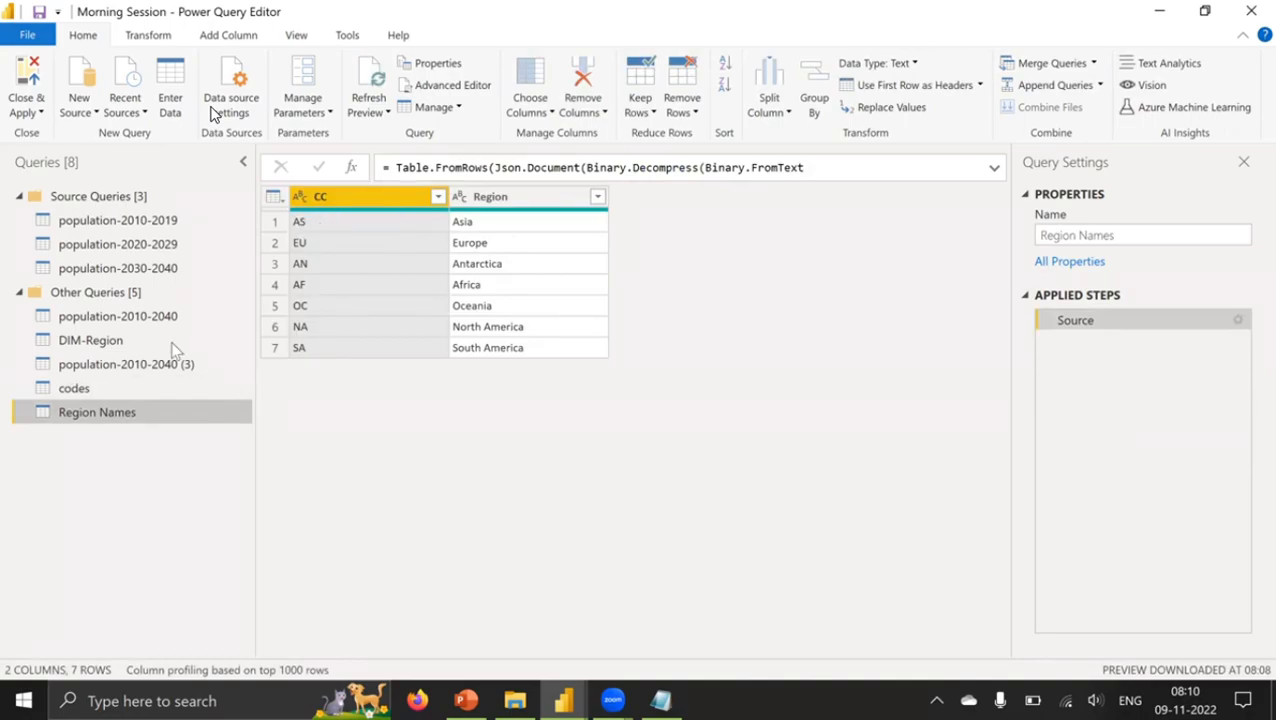
pyautogui.click(128, 397)
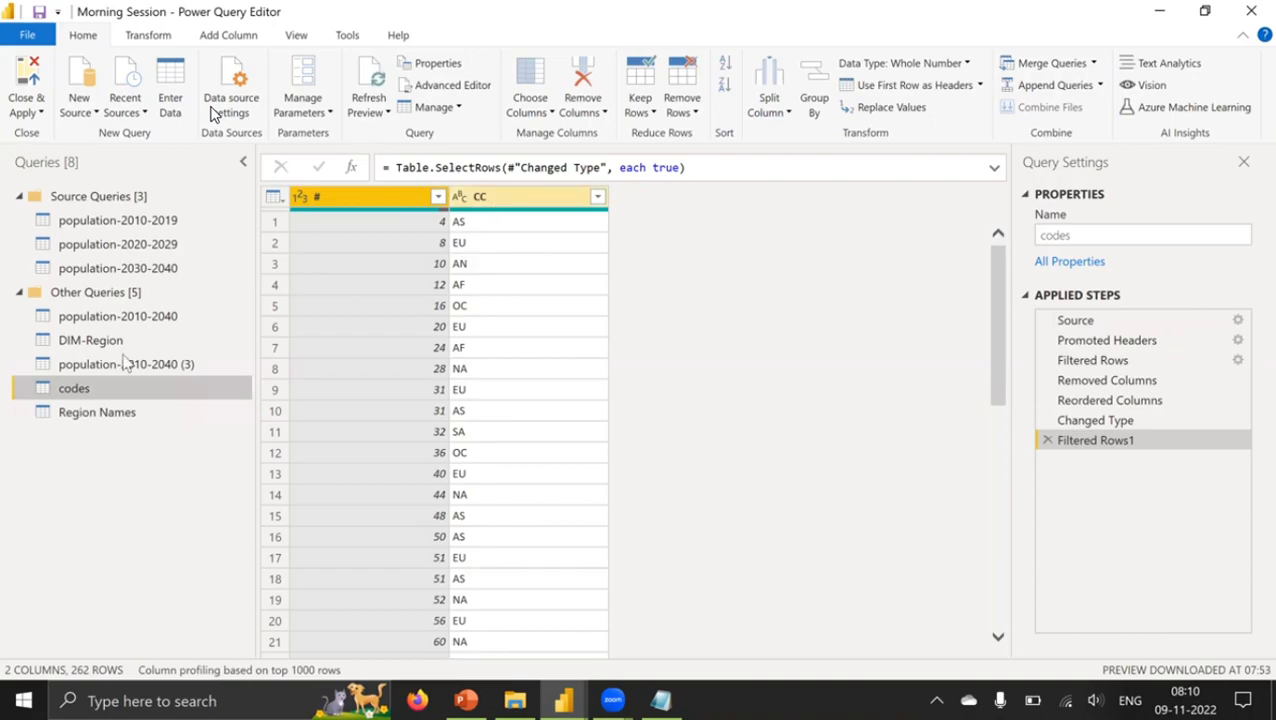
pyautogui.click(118, 414)
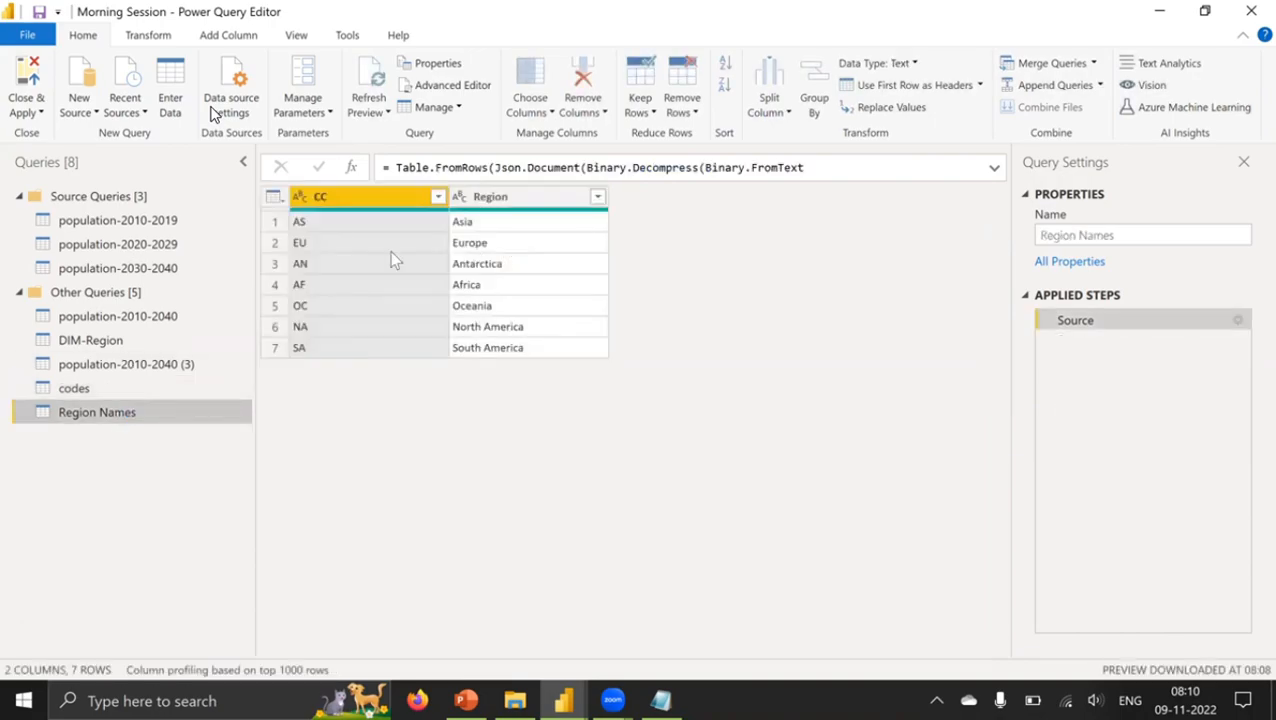